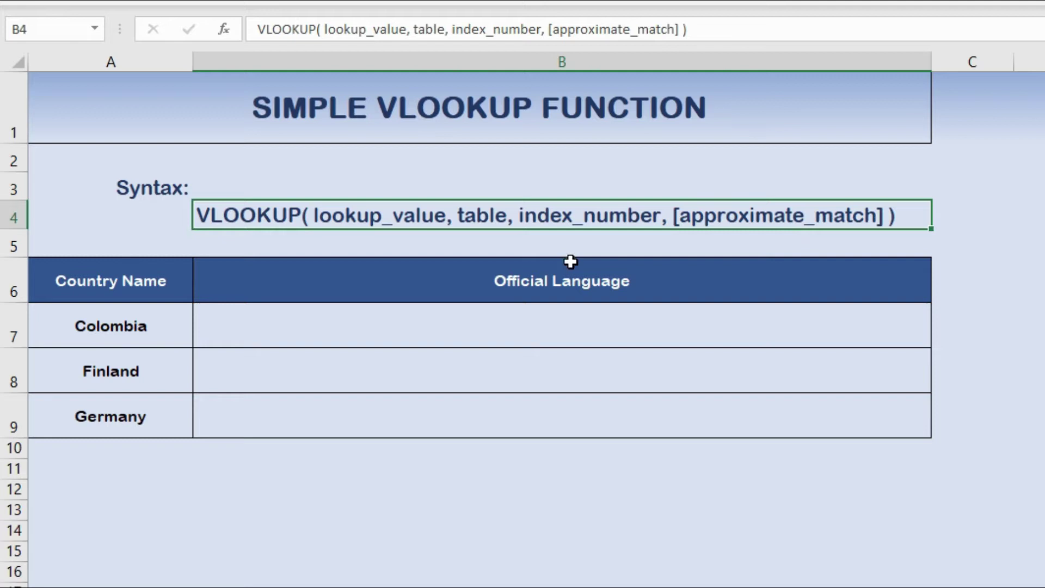
# - Look over the empty Official Language cells B7:B9 for Colombia, Finland and Germany
pyautogui.click(495, 321)
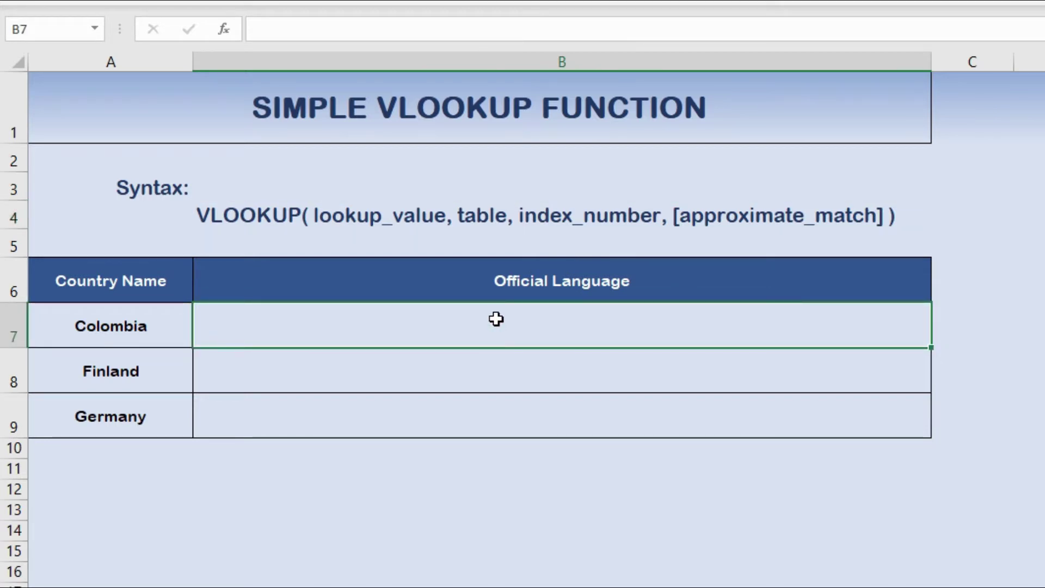
pyautogui.click(485, 381)
pyautogui.click(490, 413)
pyautogui.click(503, 328)
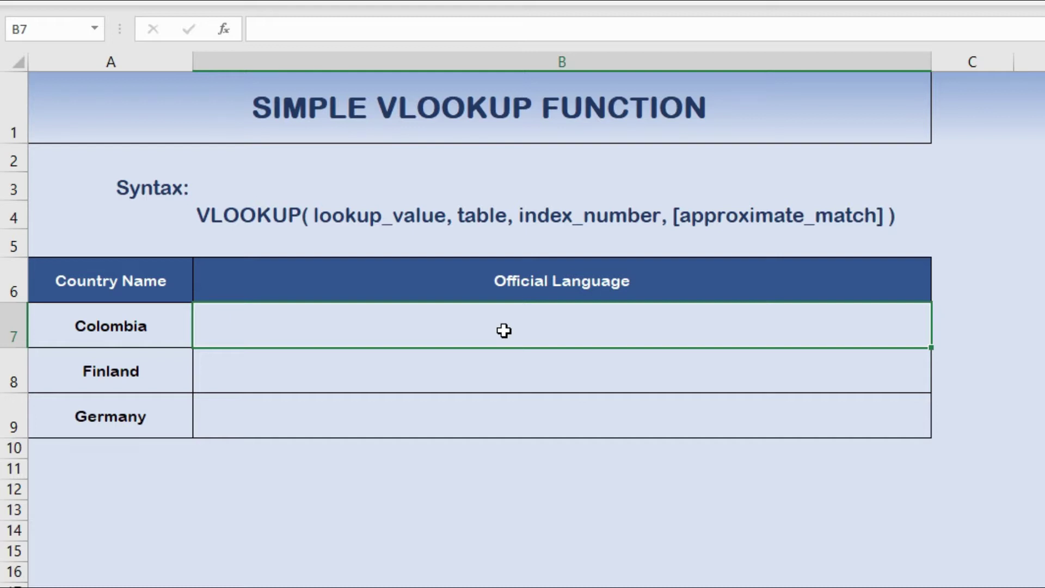
# - Switch to the Data workbook and examine its country records and column headings from Country ID to Official Language
pyautogui.hotkey('alt', 'Tab')
pyautogui.press('Tab')
pyautogui.press('Tab')
pyautogui.press('Tab')
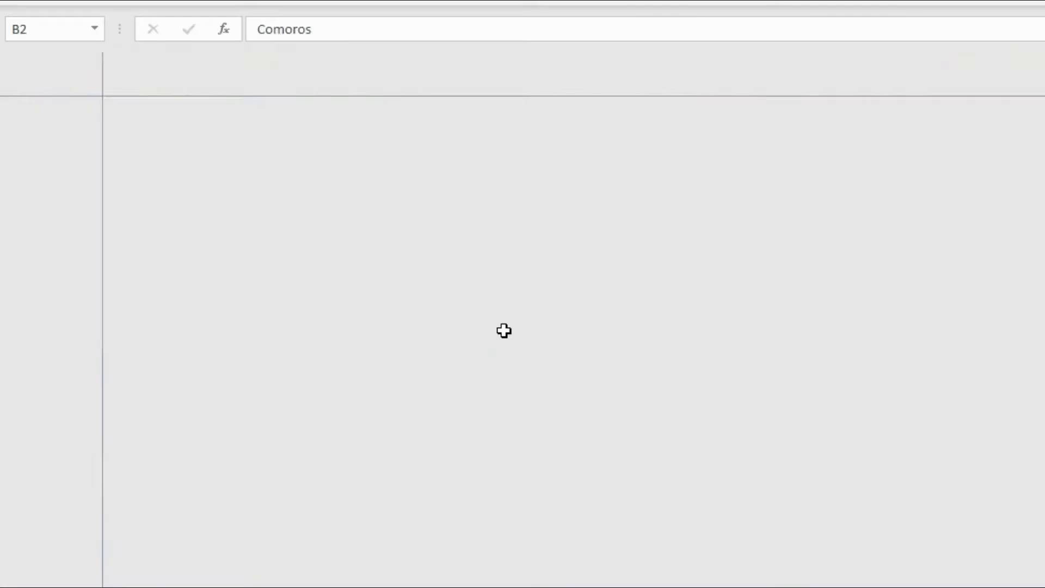
pyautogui.scroll(-6, 233, 312)
pyautogui.scroll(6, 233, 312)
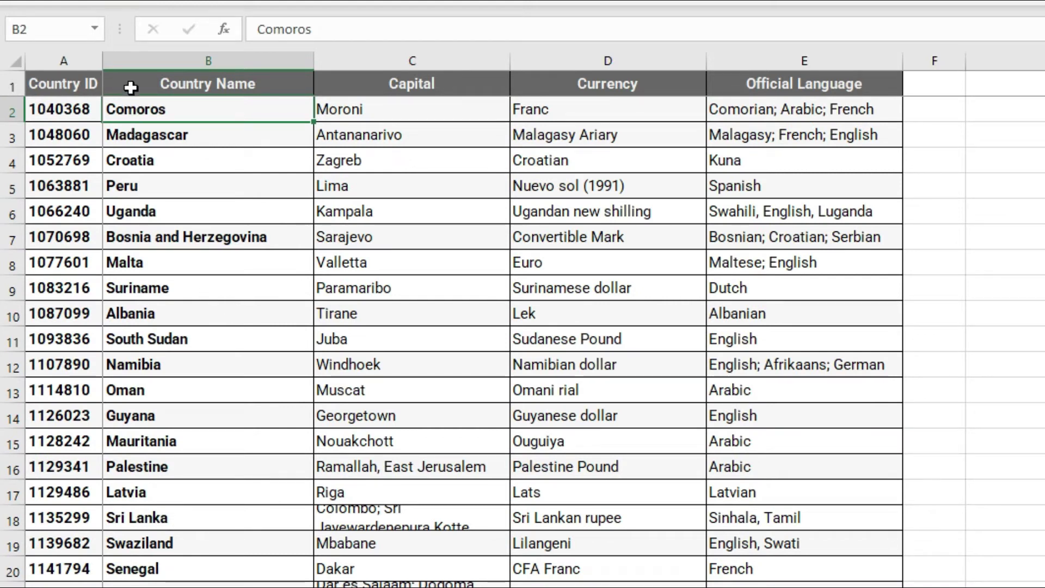
pyautogui.click(94, 77)
pyautogui.click(202, 80)
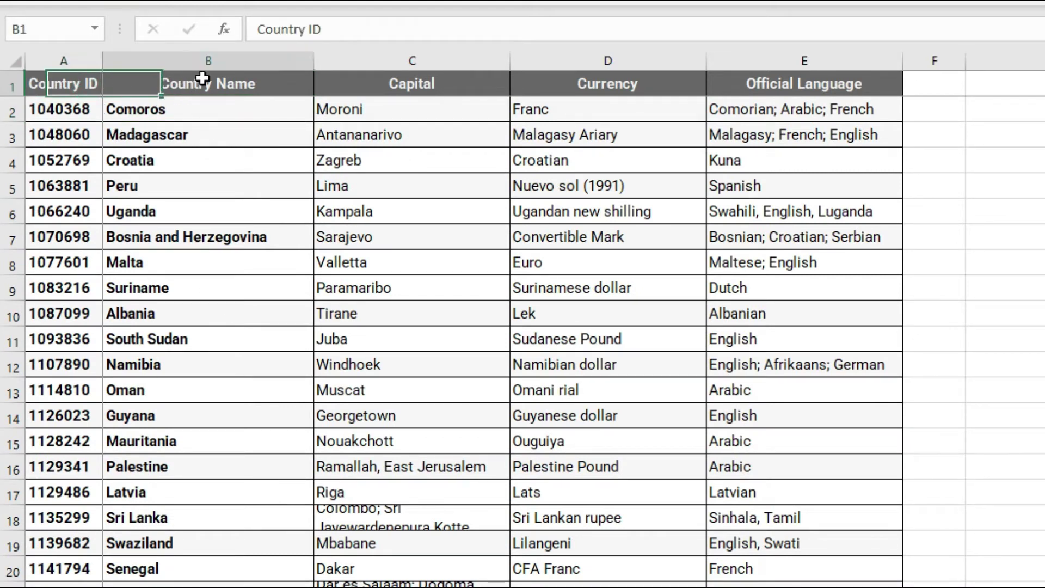
pyautogui.click(422, 81)
pyautogui.click(659, 82)
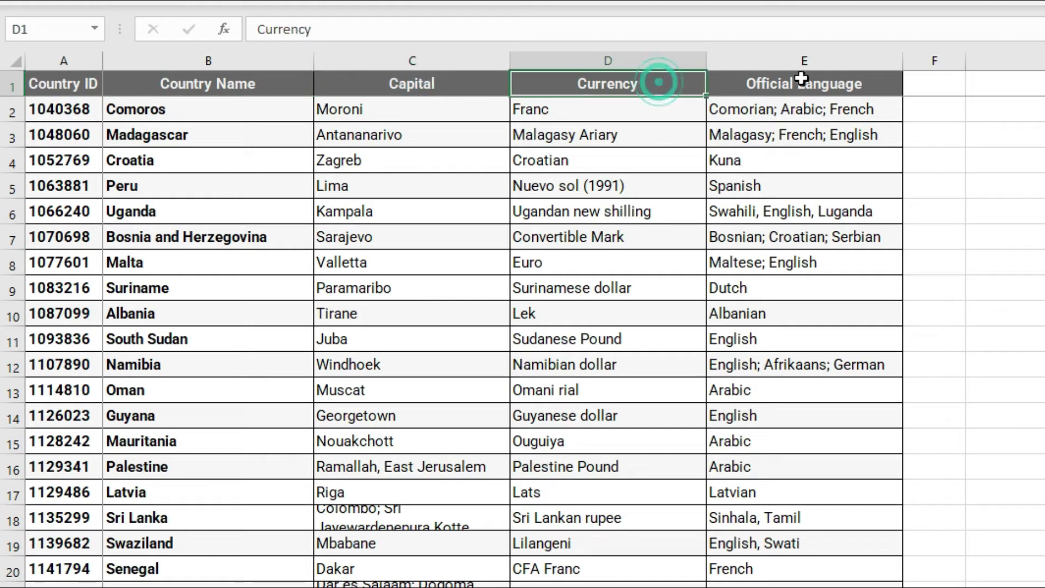
pyautogui.click(802, 81)
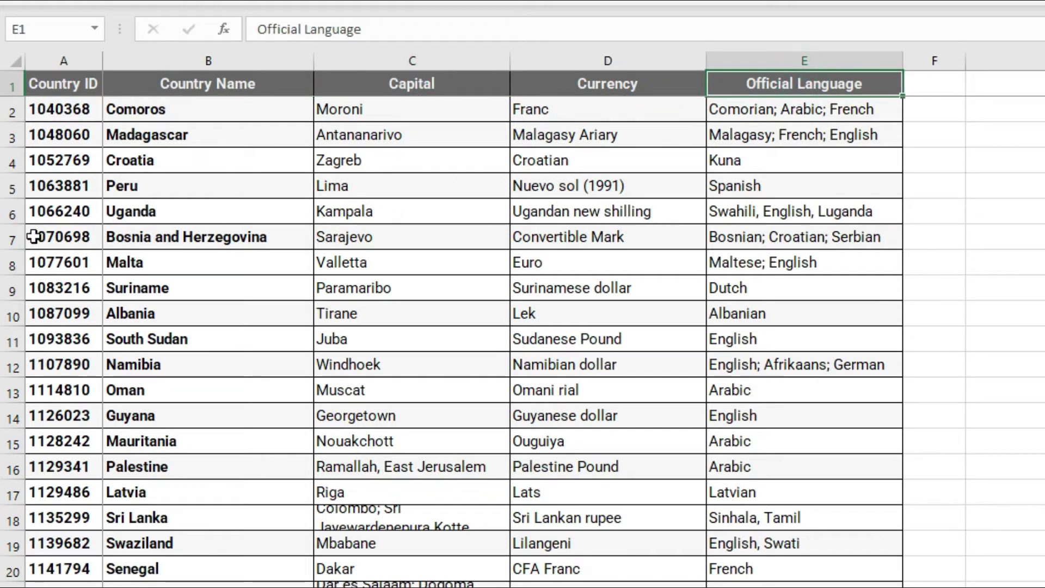
pyautogui.scroll(-13, 34, 236)
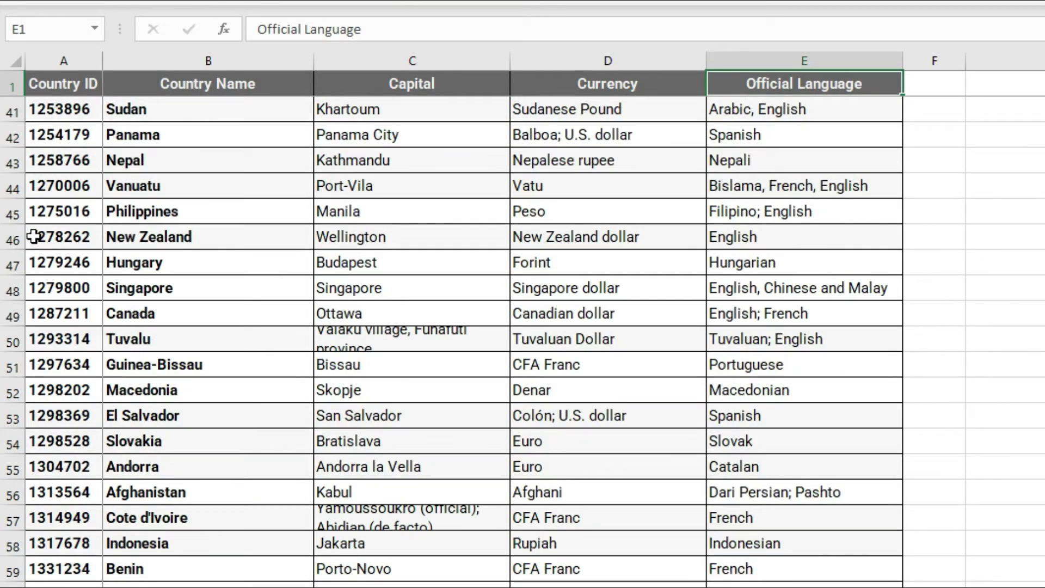
pyautogui.scroll(10, 33, 236)
pyautogui.scroll(3, 34, 236)
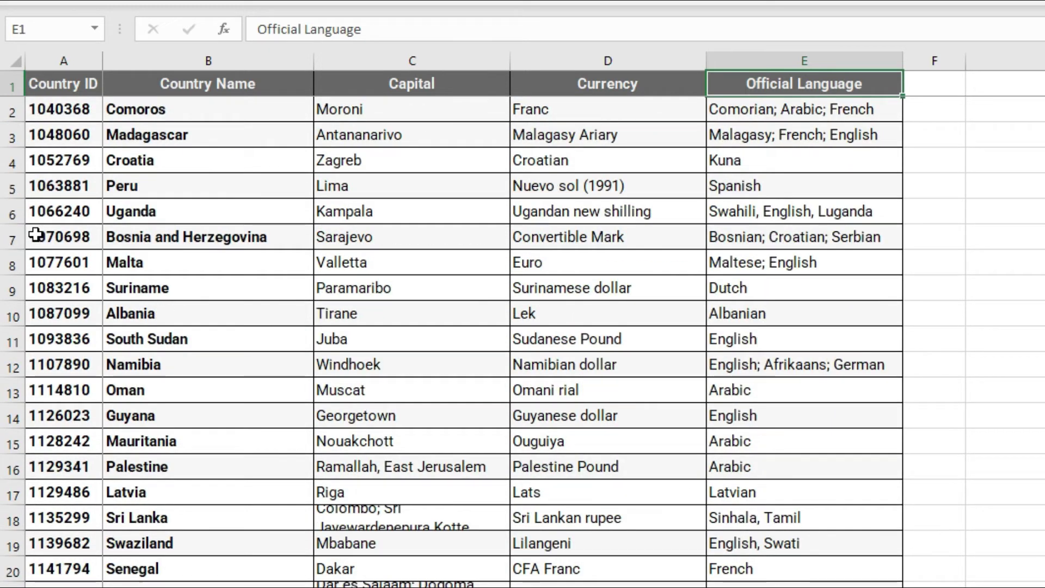
# - Return to the VLookup workbook and begin a formula in cell B7
pyautogui.hotkey('alt', 'Tab')
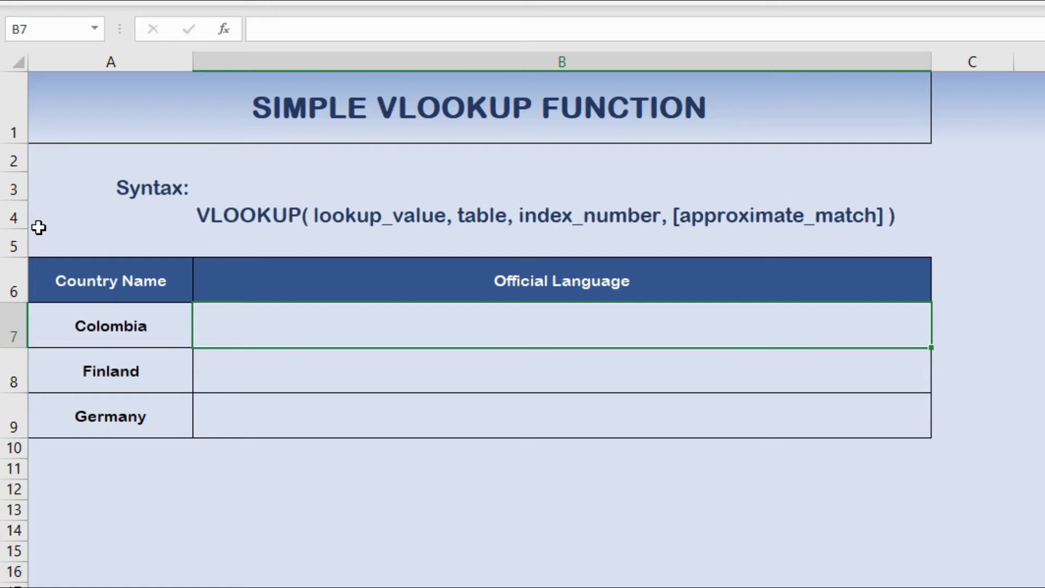
pyautogui.write('=')
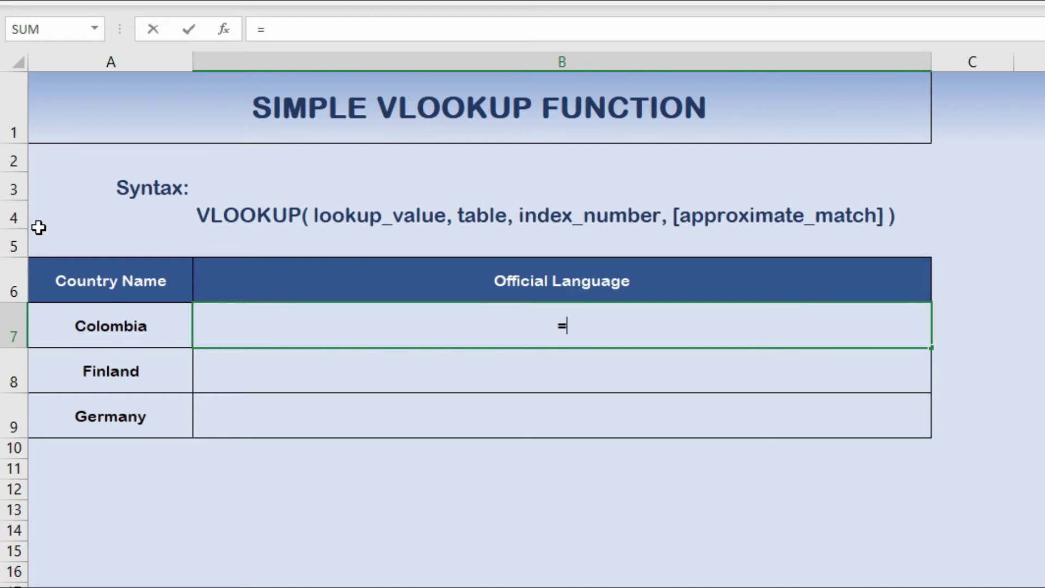
pyautogui.write('lookup')
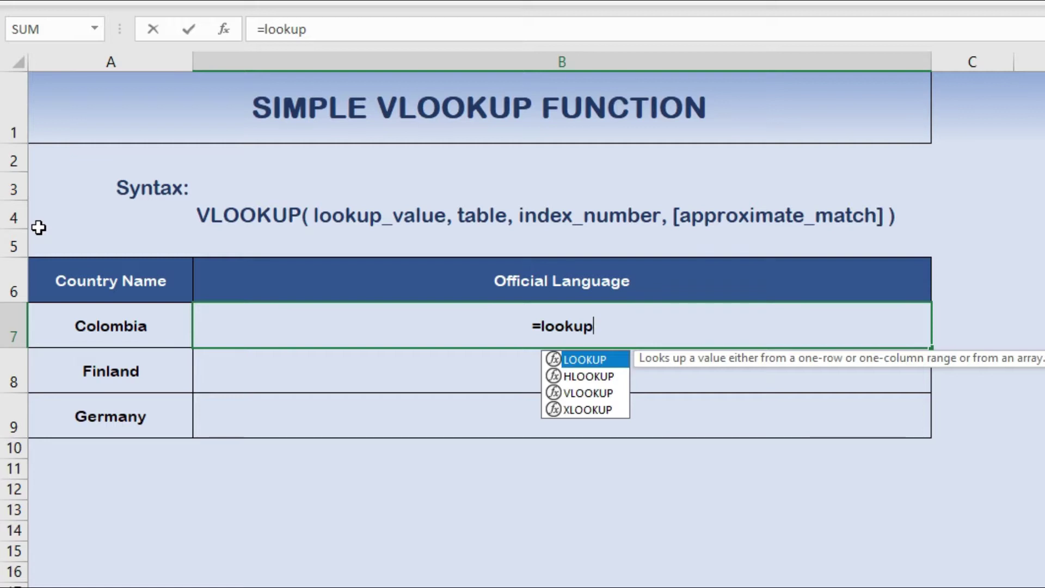
pyautogui.press('BackSpace')
pyautogui.press('BackSpace')
pyautogui.press('BackSpace')
pyautogui.press('BackSpace')
pyautogui.press('BackSpace')
pyautogui.press('BackSpace')
# - Enter the VLOOKUP function in Colombia's Official Language cell with A7 as the lookup value
pyautogui.write('vl')
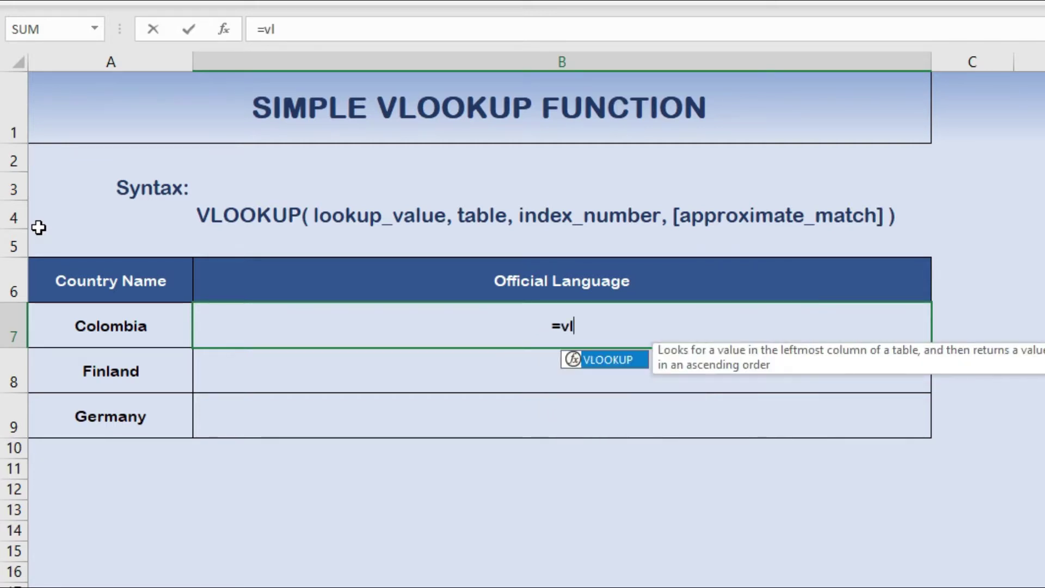
pyautogui.write('ookup')
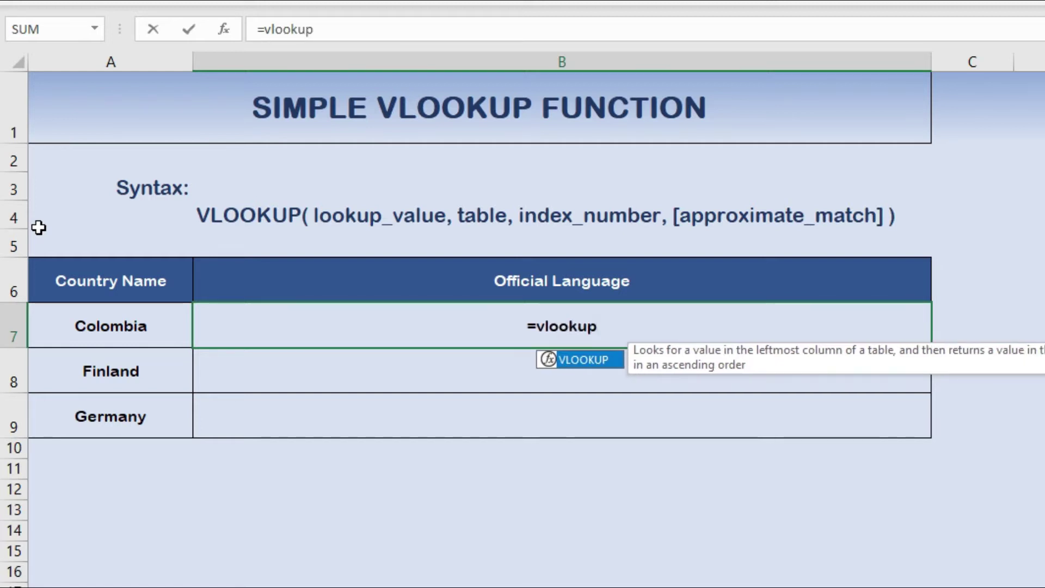
pyautogui.write('(')
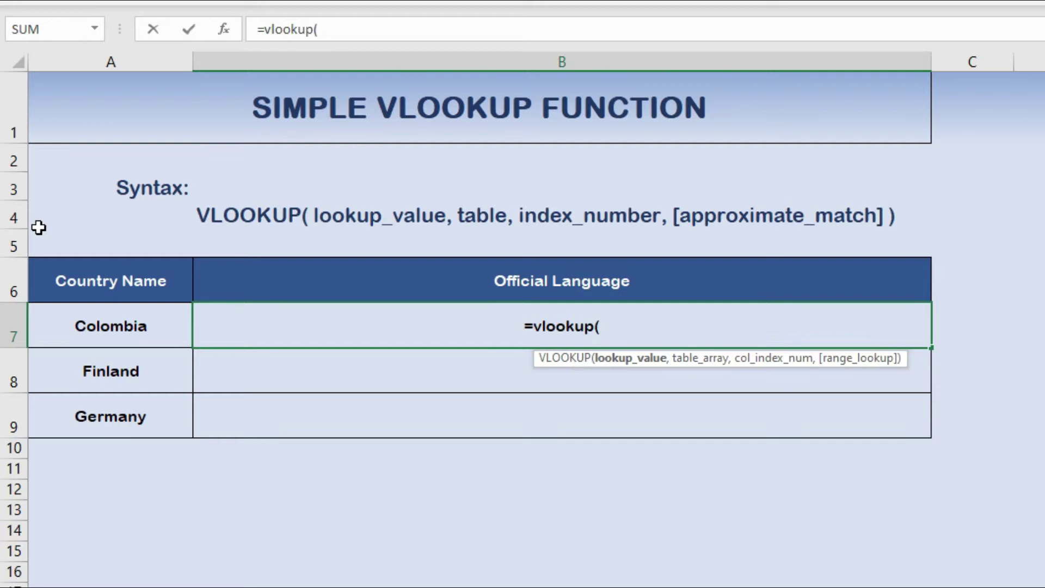
pyautogui.click(115, 328)
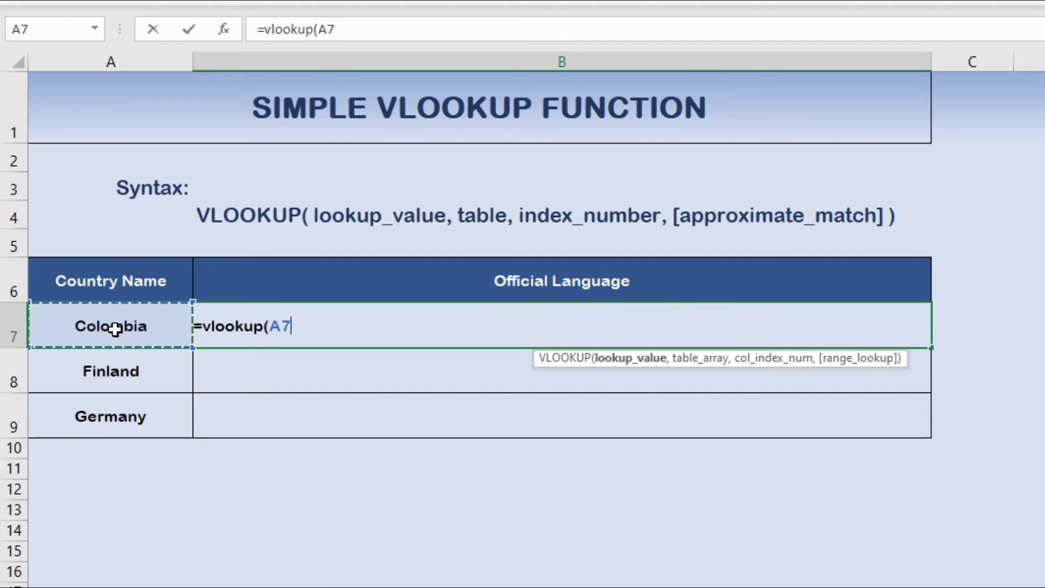
pyautogui.write(',')
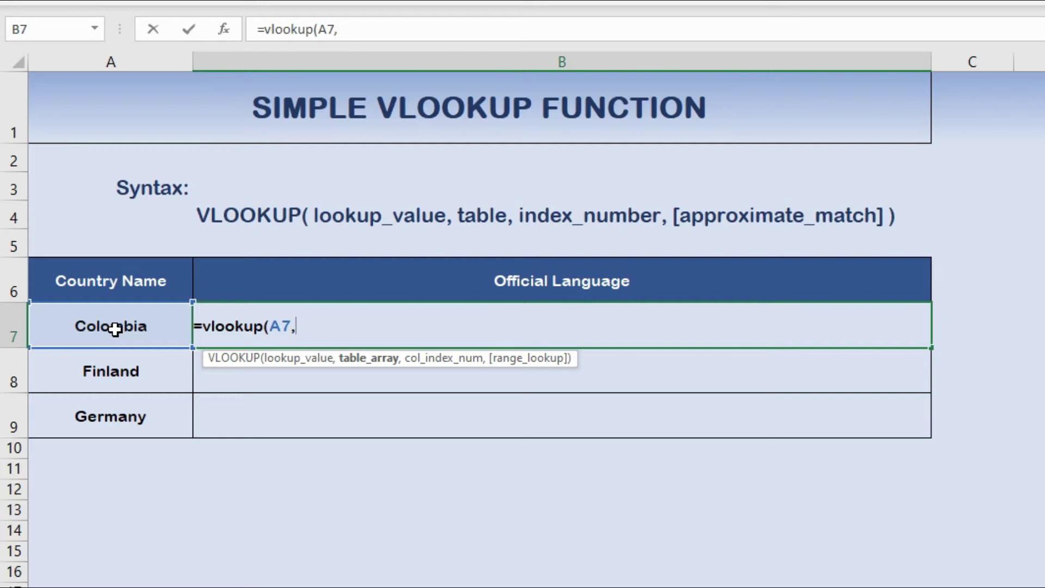
# - Set the VLOOKUP table array to $B$1:$E$199 on the Data sheet of the Data workbook
pyautogui.hotkey('alt', 'Tab')
pyautogui.hotkey('alt', 'Tab')
pyautogui.hotkey('alt', 'Tab')
pyautogui.hotkey('alt', 'Tab')
pyautogui.hotkey('alt', 'Tab')
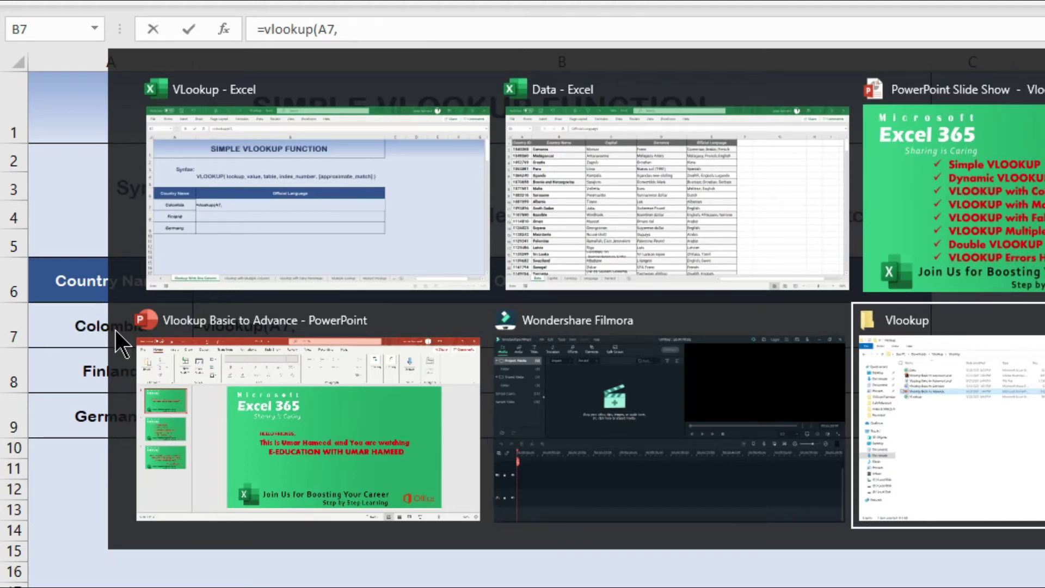
pyautogui.hotkey('alt', 'Tab')
pyautogui.hotkey('alt', 'Tab')
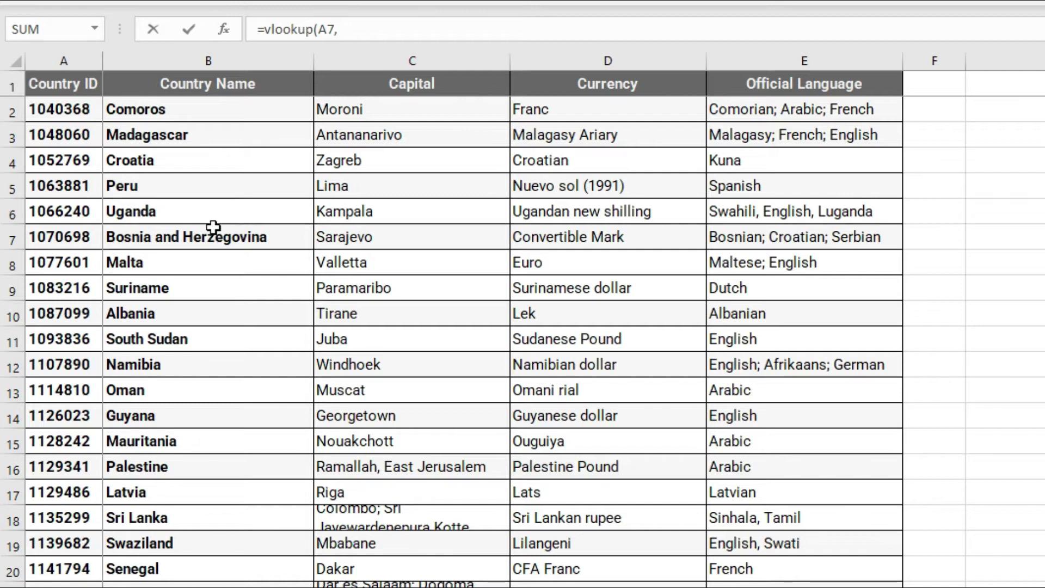
pyautogui.click(174, 87)
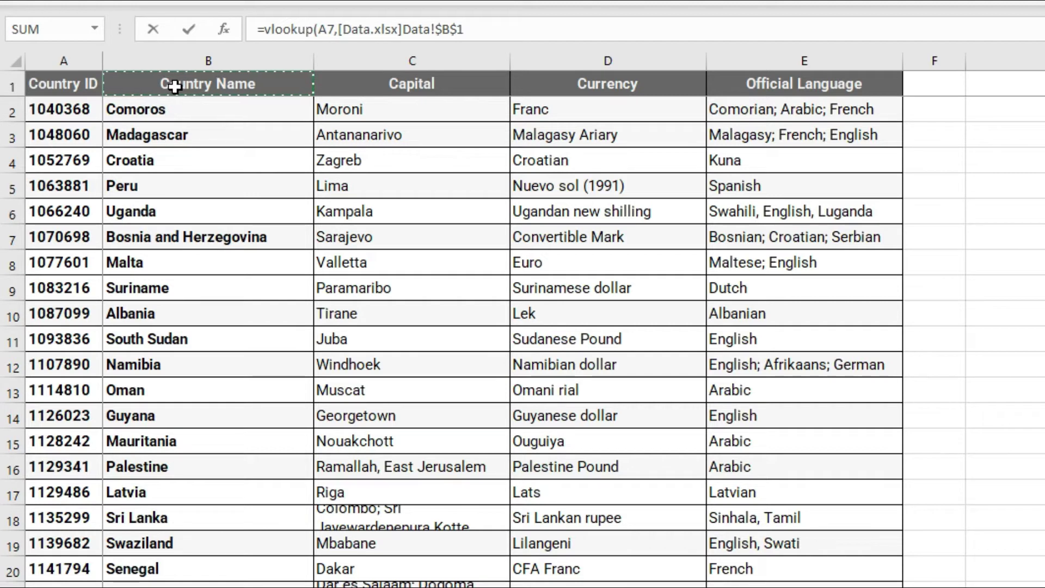
pyautogui.hotkey('shift', 'Right')
pyautogui.hotkey('shift', 'Right')
pyautogui.hotkey('shift', 'Right')
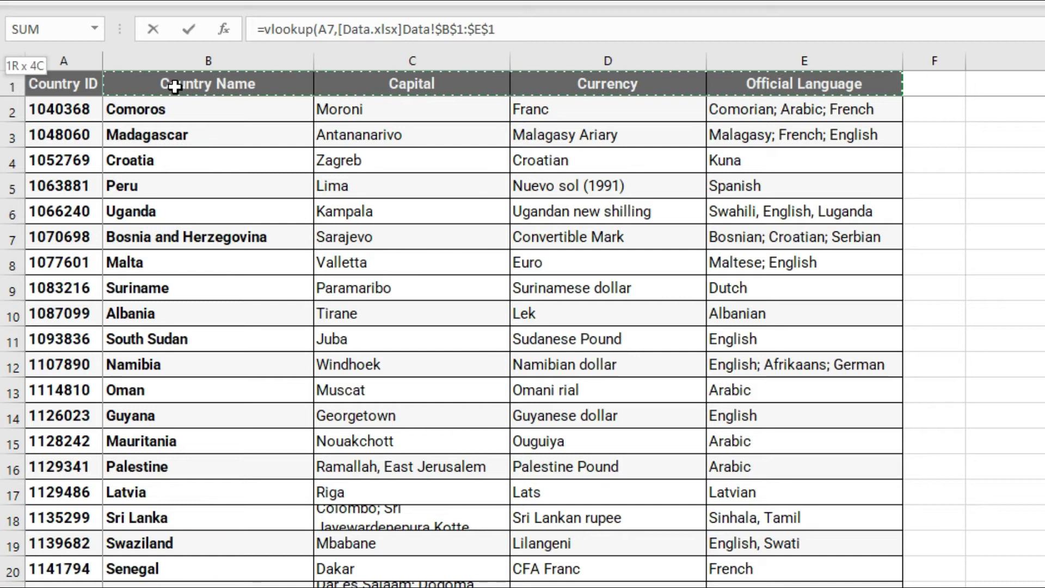
pyautogui.hotkey('ctrl', 'shift', 'Down')
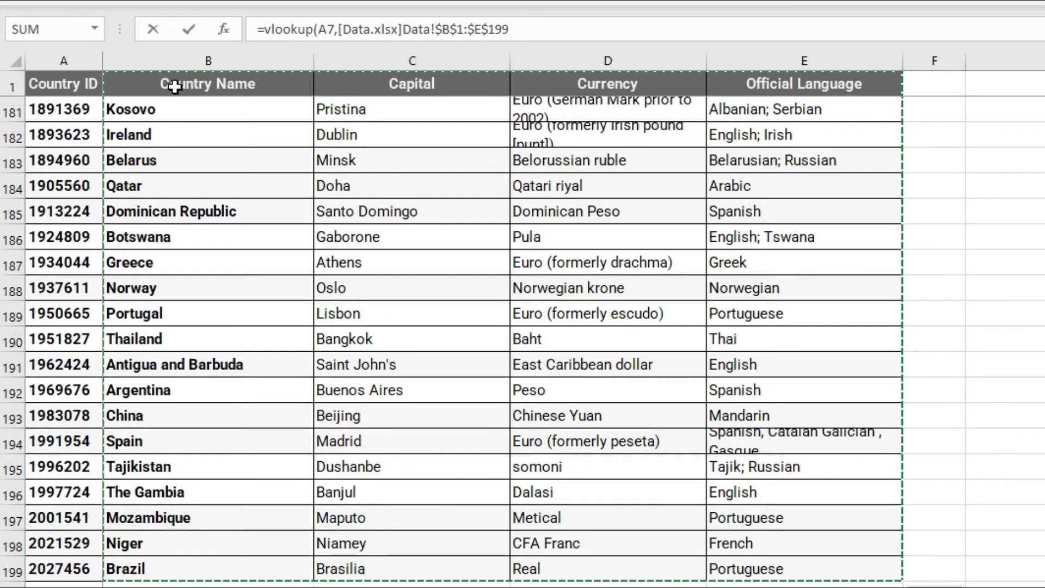
pyautogui.write(',')
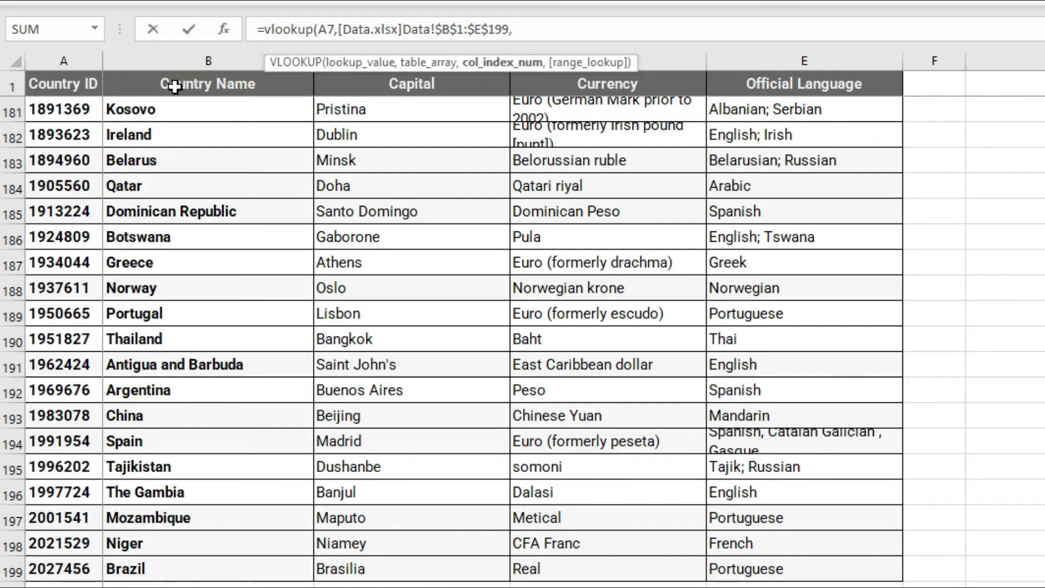
# - Complete the B7 formula in the VLookup workbook with column index 4 and 0 for an exact match
pyautogui.hotkey('alt', 'Tab')
pyautogui.hotkey('alt', 'Tab')
pyautogui.hotkey('alt', 'Tab')
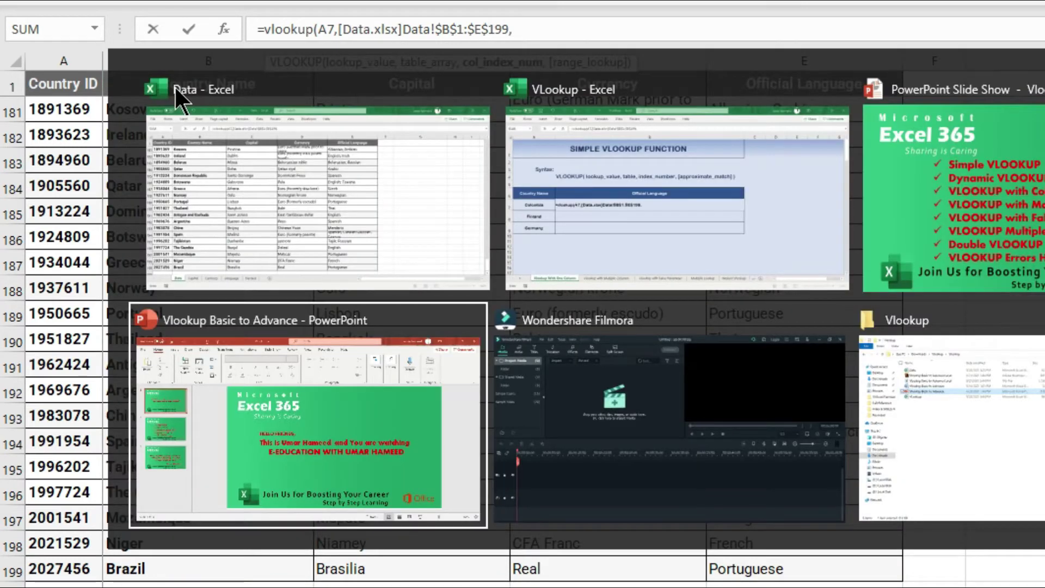
pyautogui.hotkey('alt', 'Tab')
pyautogui.hotkey('alt', 'Tab')
pyautogui.hotkey('alt', 'Tab')
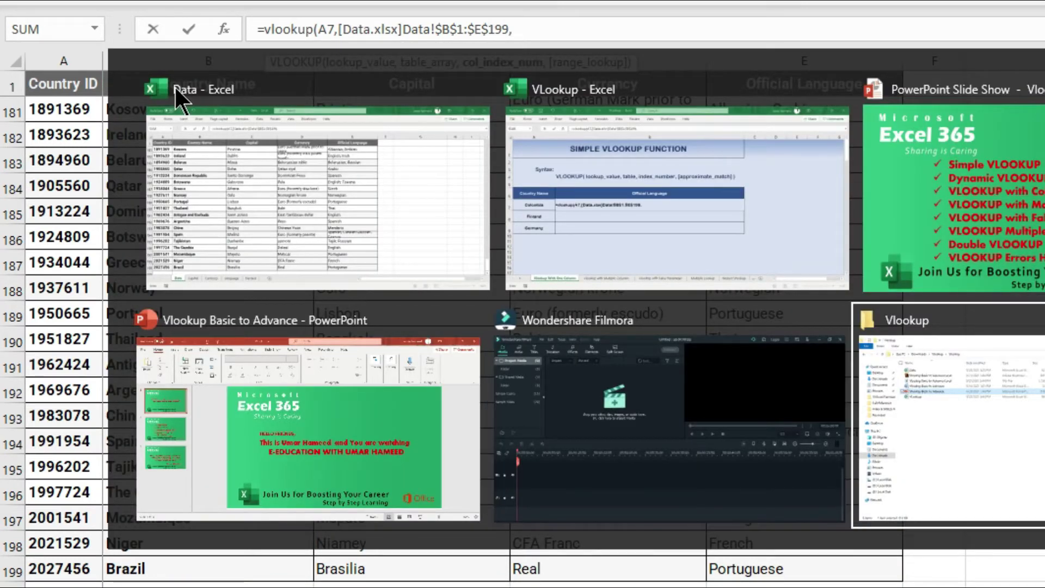
pyautogui.hotkey('alt', 'Tab')
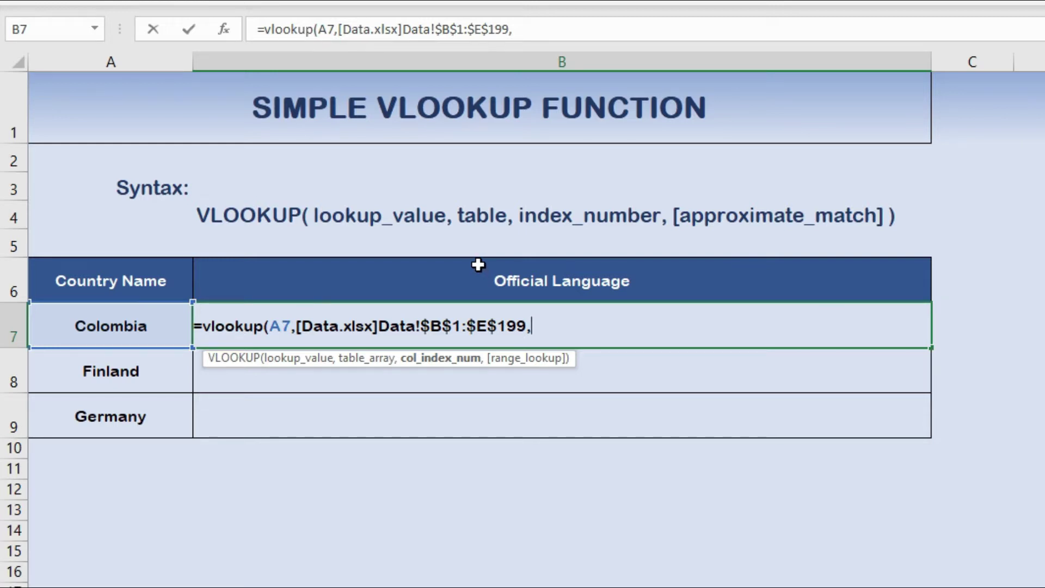
pyautogui.hotkey('alt', 'Tab')
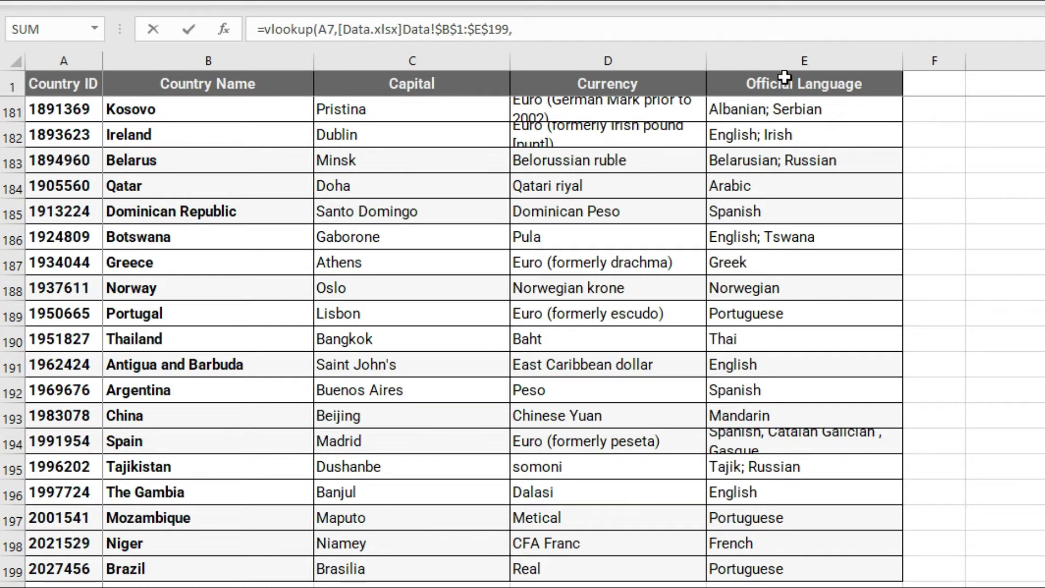
pyautogui.hotkey('alt', 'Tab')
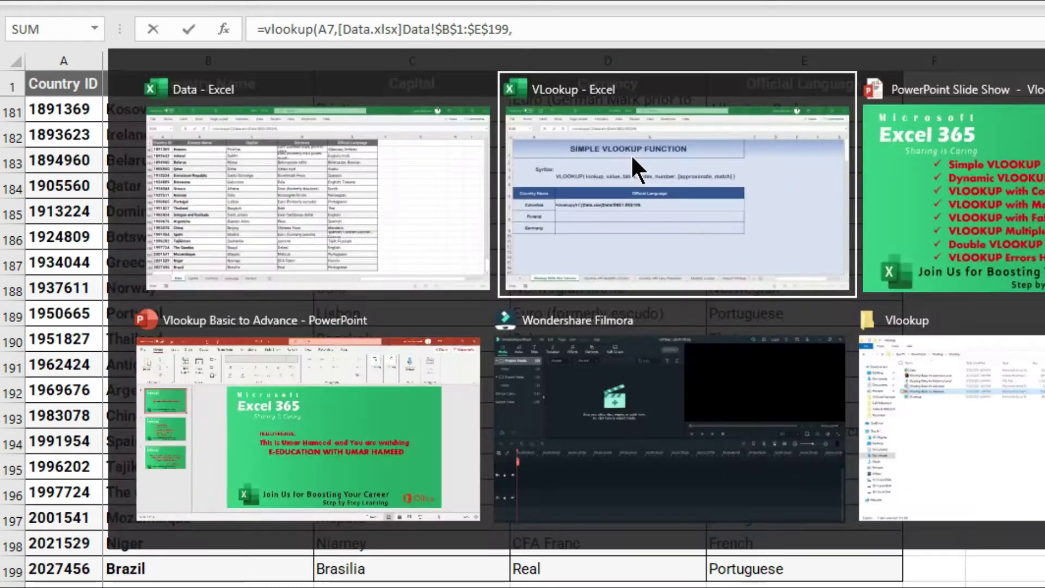
pyautogui.write('4')
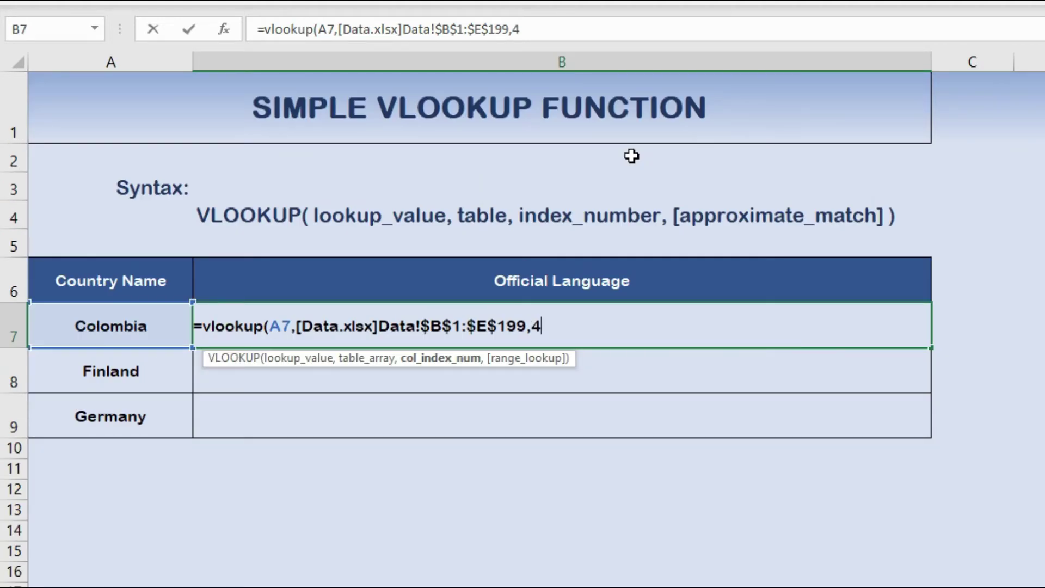
pyautogui.write(',')
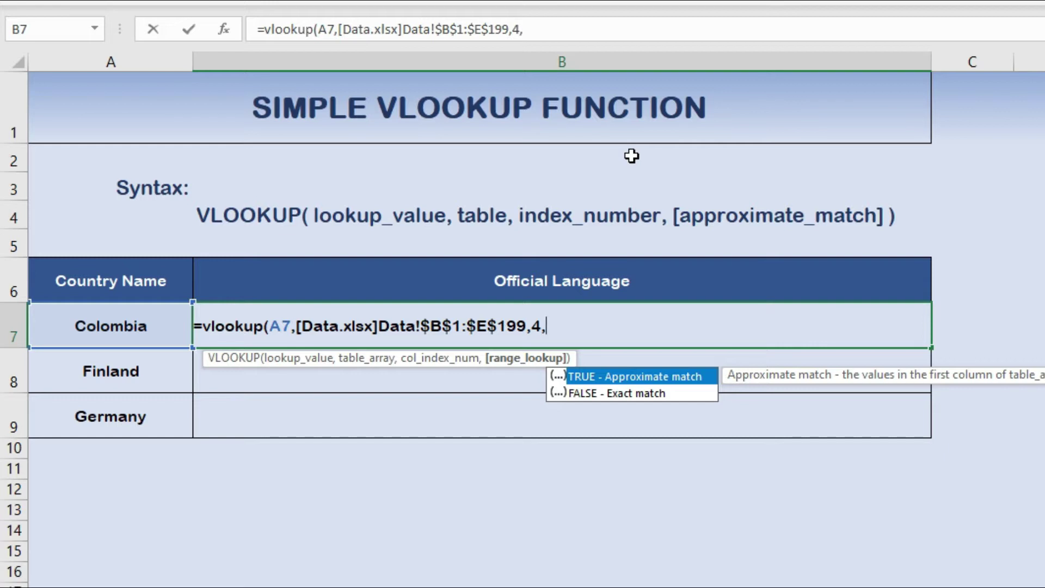
pyautogui.write('0)')
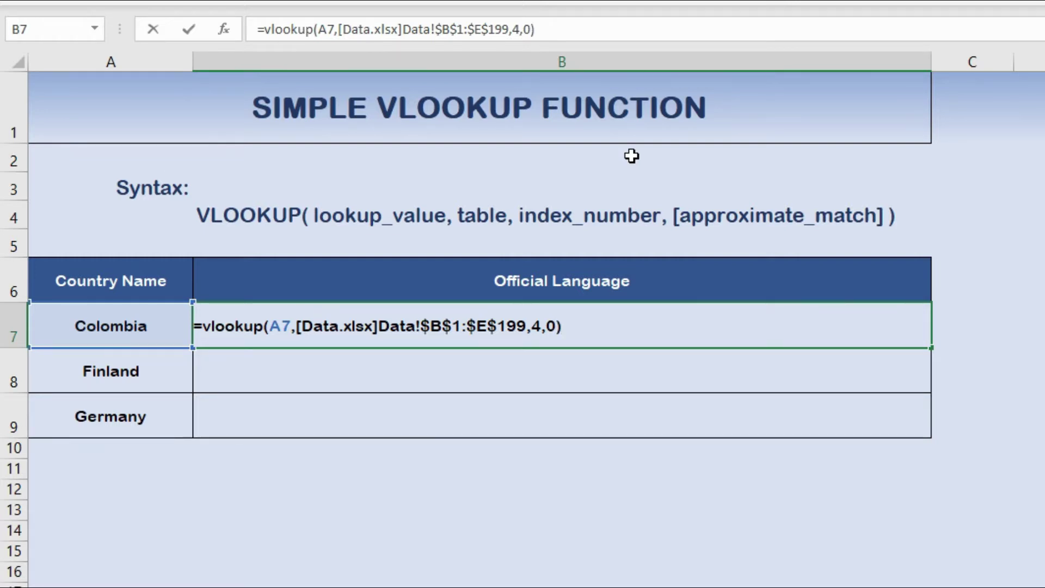
pyautogui.press('Return')
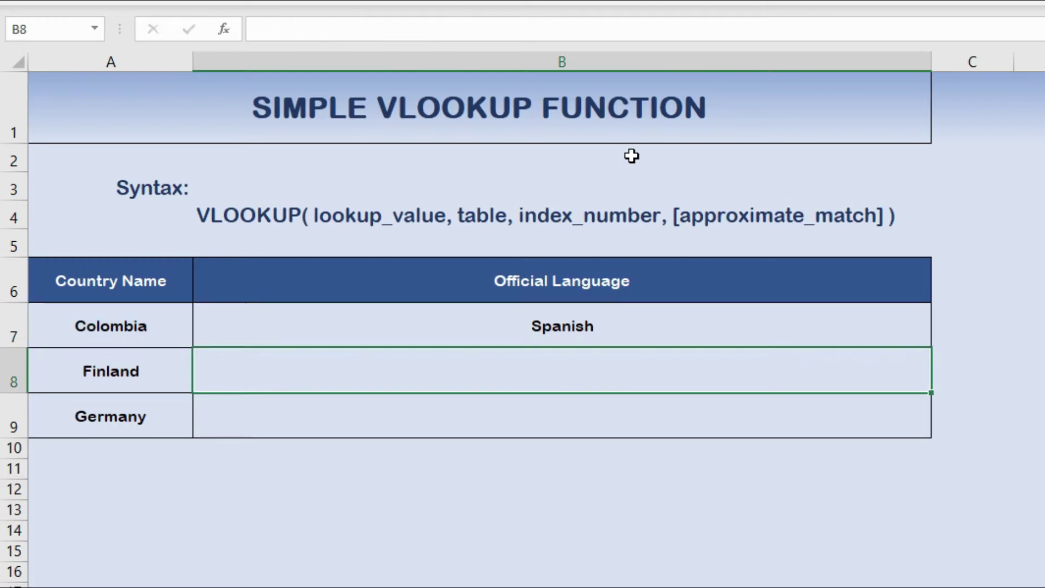
# - Fill the VLOOKUP formula from B7 into B8:B9 for Finland and Germany
pyautogui.press('Up')
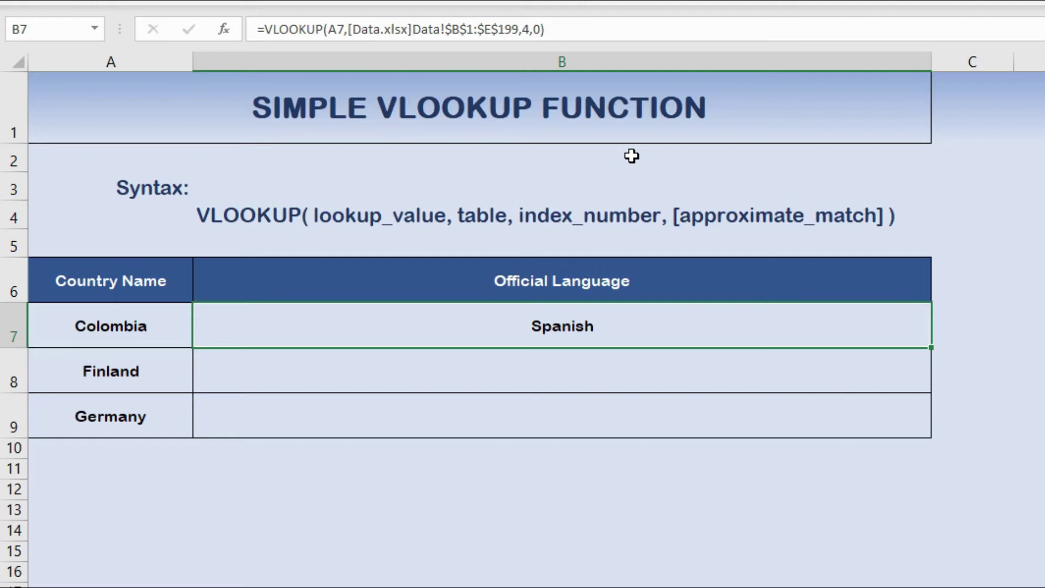
pyautogui.hotkey('shift', 'Down')
pyautogui.hotkey('shift', 'Down')
pyautogui.press('F2')
pyautogui.hotkey('ctrl', 'Return')
pyautogui.press('Down')
pyautogui.press('Up')
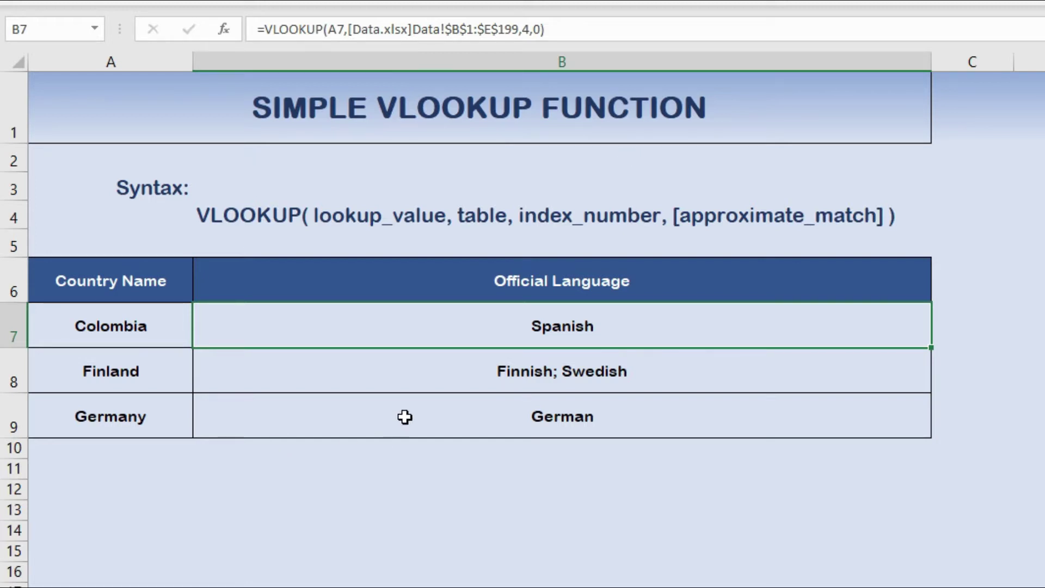
# - Select the Official Language results in B7:B9 to review them
pyautogui.click(483, 354)
pyautogui.click(592, 333)
pyautogui.hotkey('shift', 'Down')
pyautogui.hotkey('shift', 'Down')
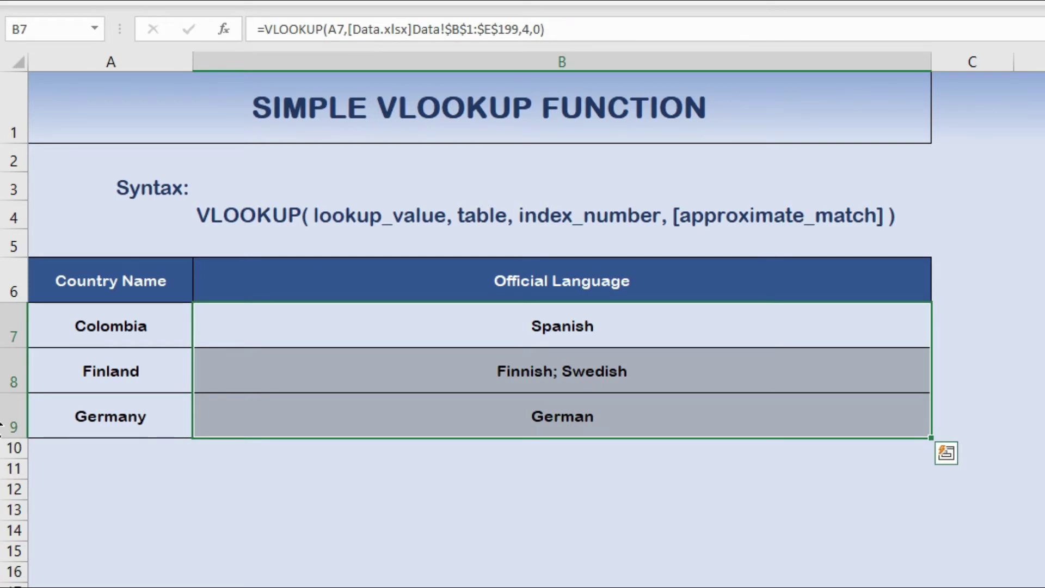
# - Enter the B7 VLOOKUP formula across the selected range B7:B9 and check the formulas in the individual cells
pyautogui.press('F2')
pyautogui.hotkey('ctrl', 'Return')
pyautogui.press('Down')
pyautogui.press('Down')
pyautogui.press('Up')
pyautogui.press('Up')
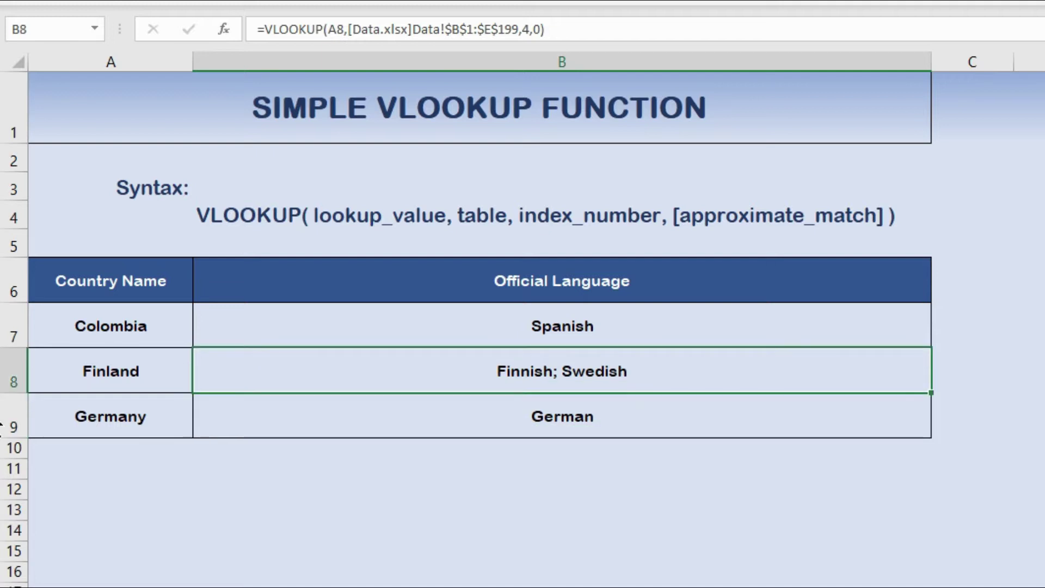
pyautogui.press('Down')
pyautogui.press('Down')
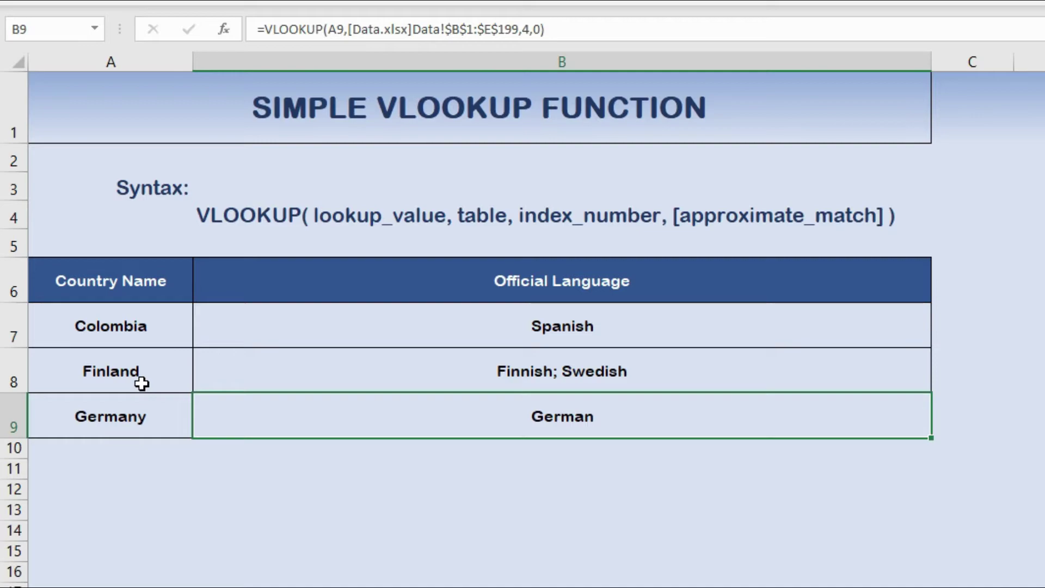
# - Switch to the Data workbook, find "colombia" in the Country Name column and go to its Official Language cell
pyautogui.hotkey('alt', 'Tab')
pyautogui.click(208, 48)
pyautogui.click(221, 61)
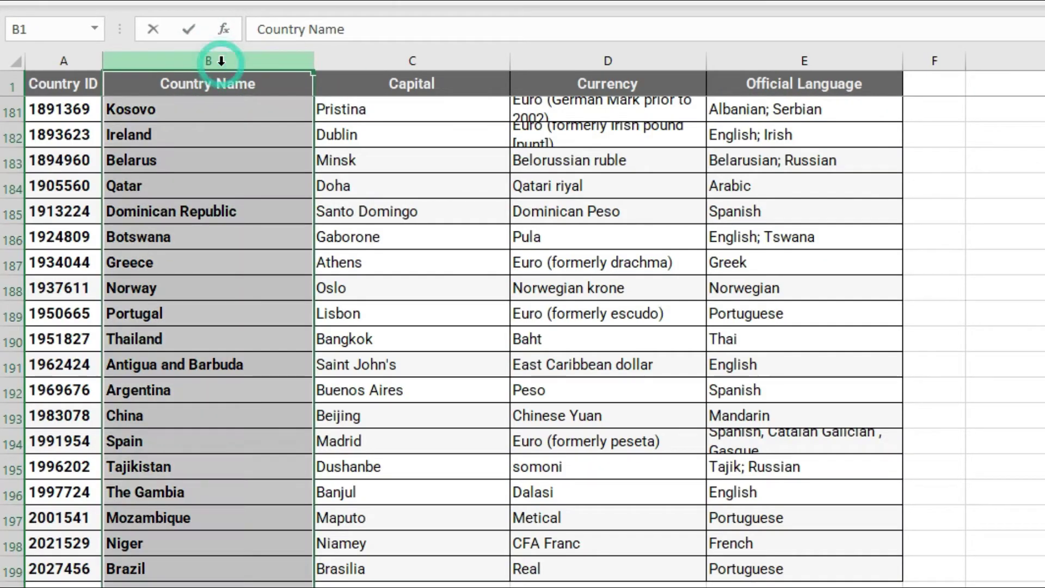
pyautogui.hotkey('ctrl', 'f')
pyautogui.write('colo')
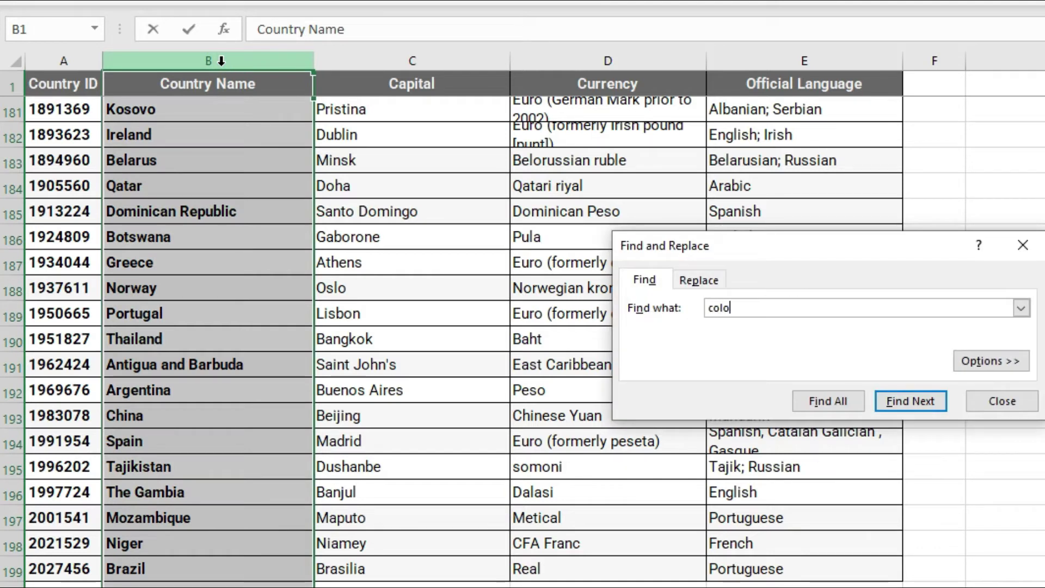
pyautogui.write('mbia')
pyautogui.press('Return')
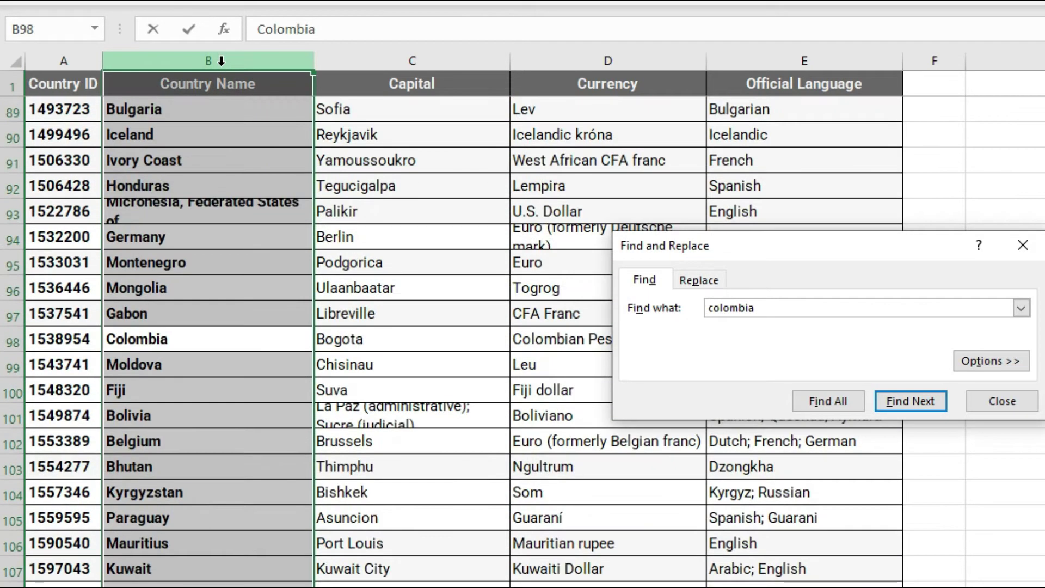
pyautogui.press('Escape')
pyautogui.press('Right')
pyautogui.press('Right')
pyautogui.press('Right')
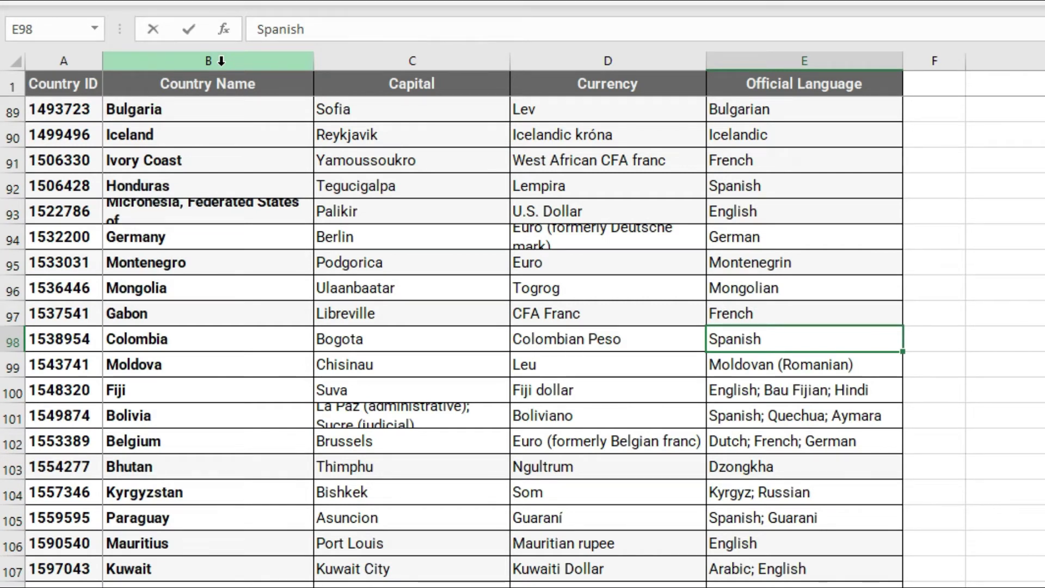
# - Find "finland" in the Country Name column and go to its Official Language cell
pyautogui.click(221, 60)
pyautogui.hotkey('ctrl', 'f')
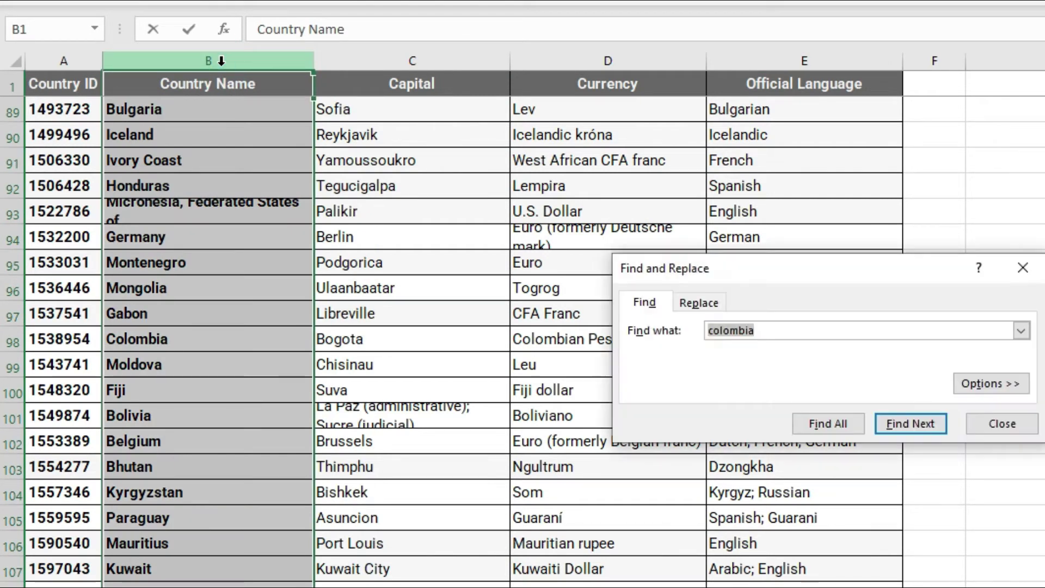
pyautogui.write('finland')
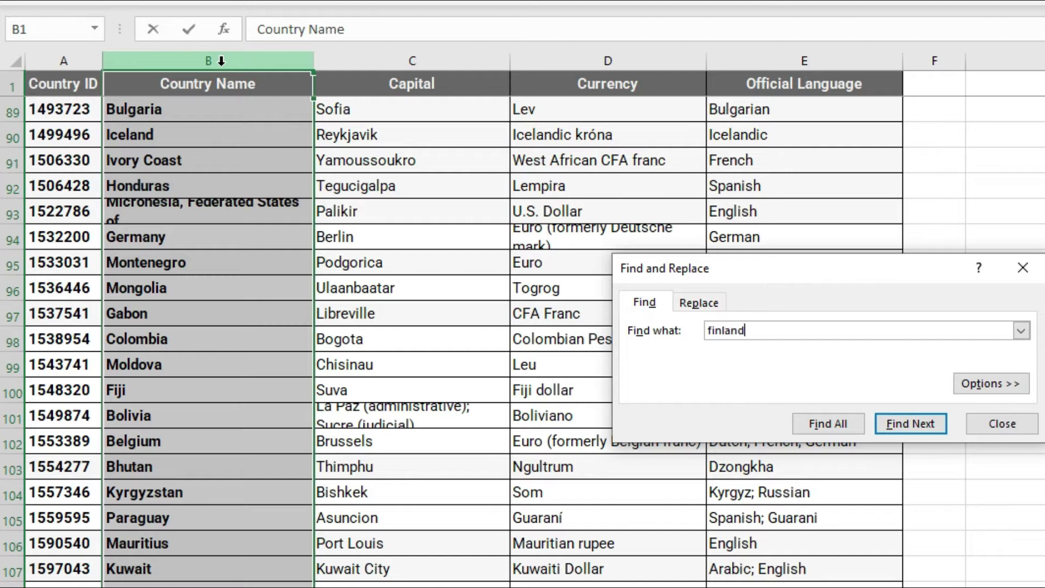
pyautogui.press('Return')
pyautogui.press('Escape')
pyautogui.press('Right')
pyautogui.press('Right')
pyautogui.press('Right')
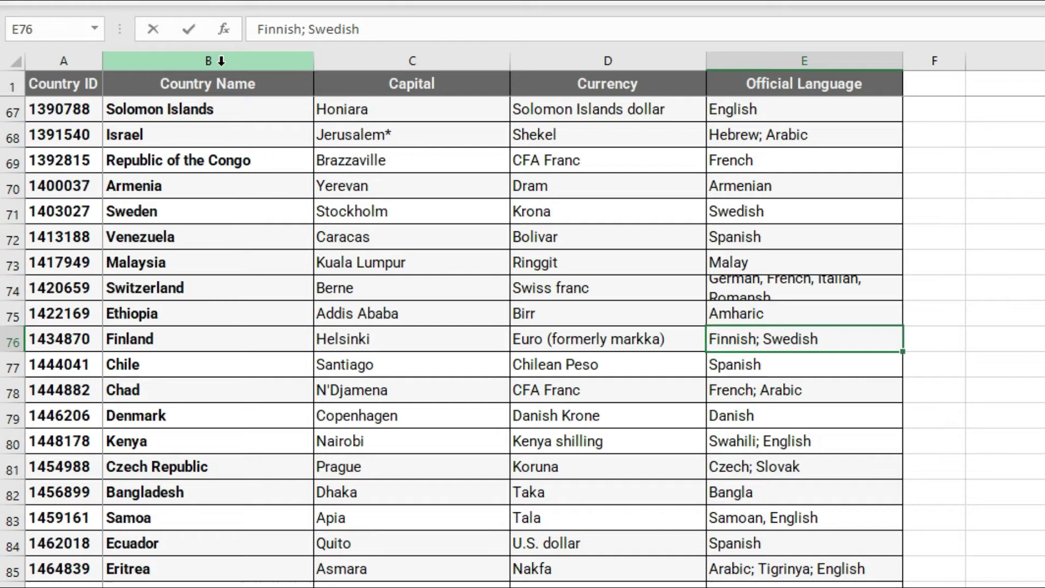
# - Compare the Official Language results in the VLookup workbook with the Data sheet's rows and column headings
pyautogui.hotkey('alt', 'Tab')
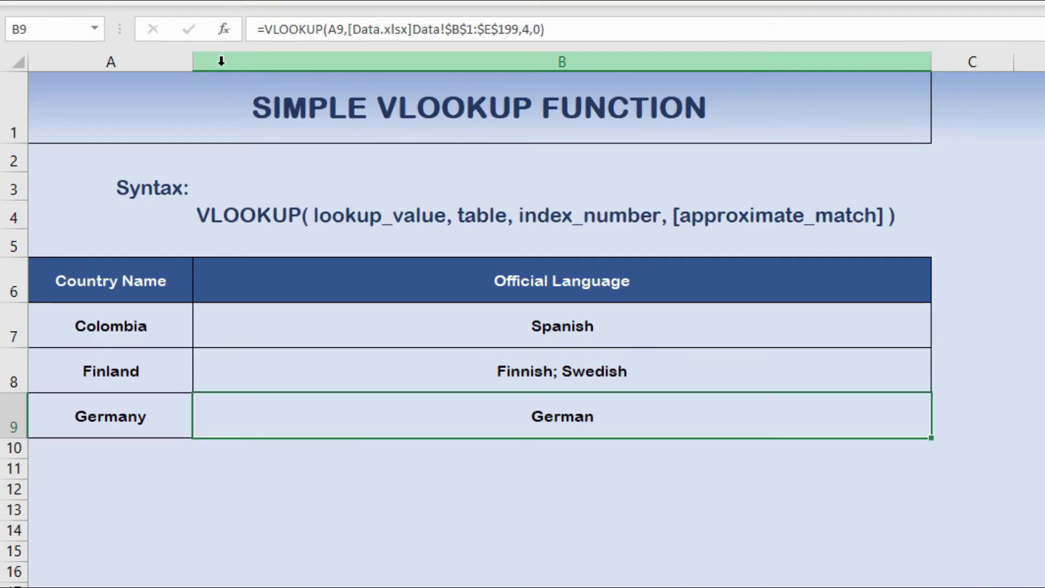
pyautogui.hotkey('alt', 'Tab')
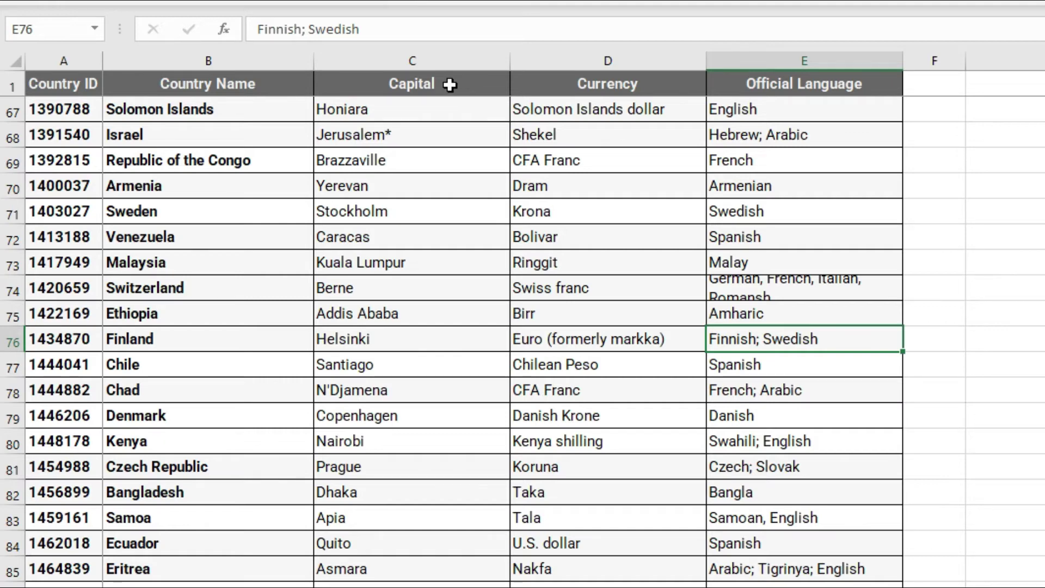
pyautogui.hotkey('alt', 'Tab')
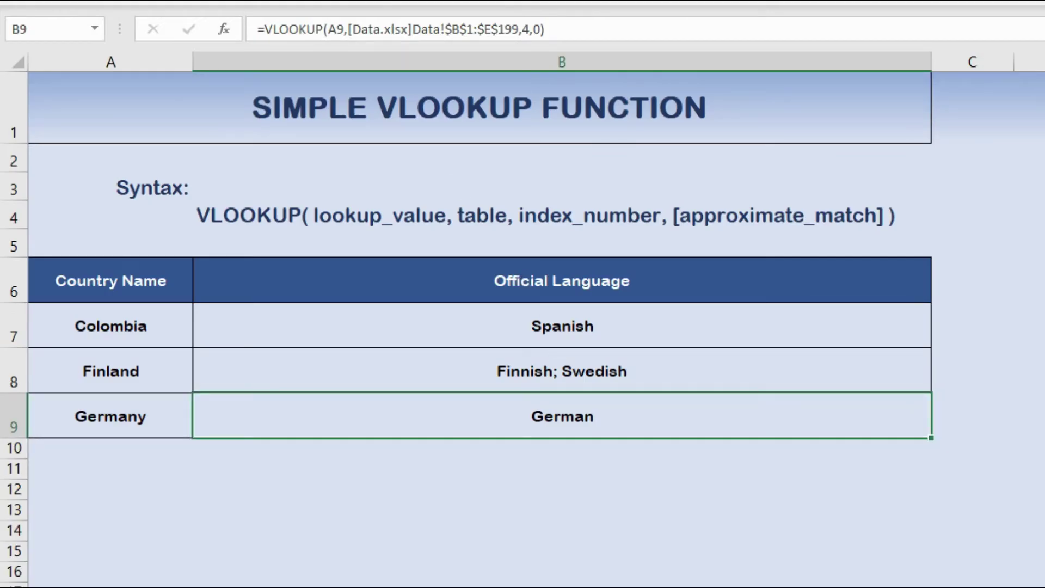
pyautogui.hotkey('alt', 'Tab')
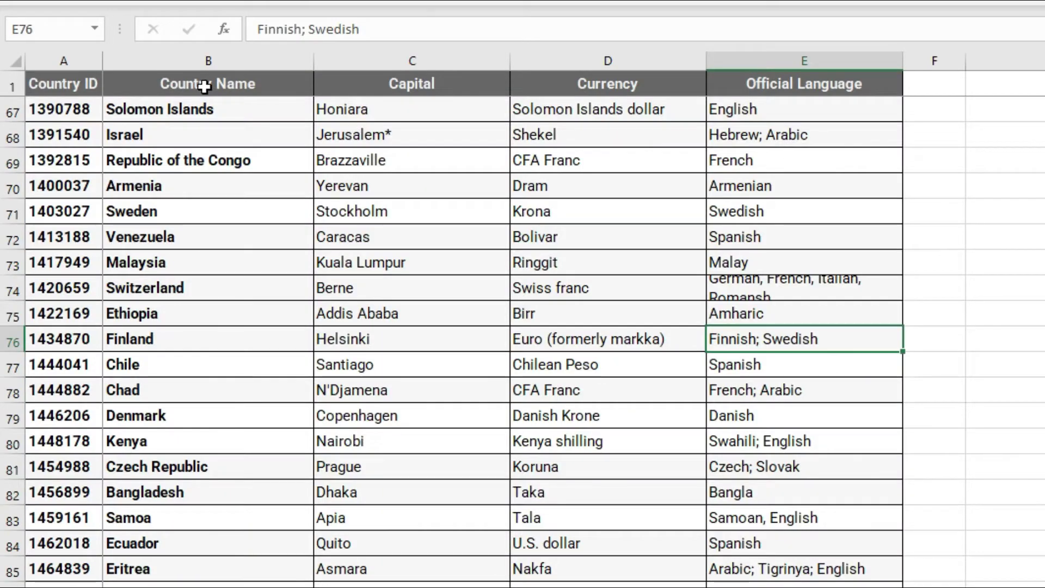
# - In the VLookup workbook, change the column index in Colombia's VLOOKUP formula in B7 to 2
pyautogui.hotkey('alt', 'Tab')
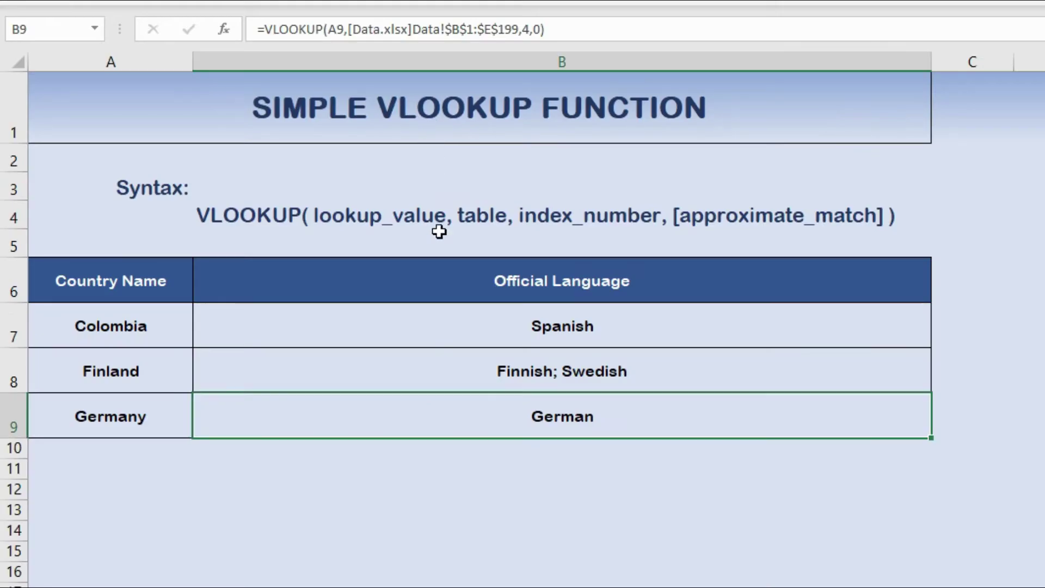
pyautogui.doubleClick(555, 329)
pyautogui.click(561, 326)
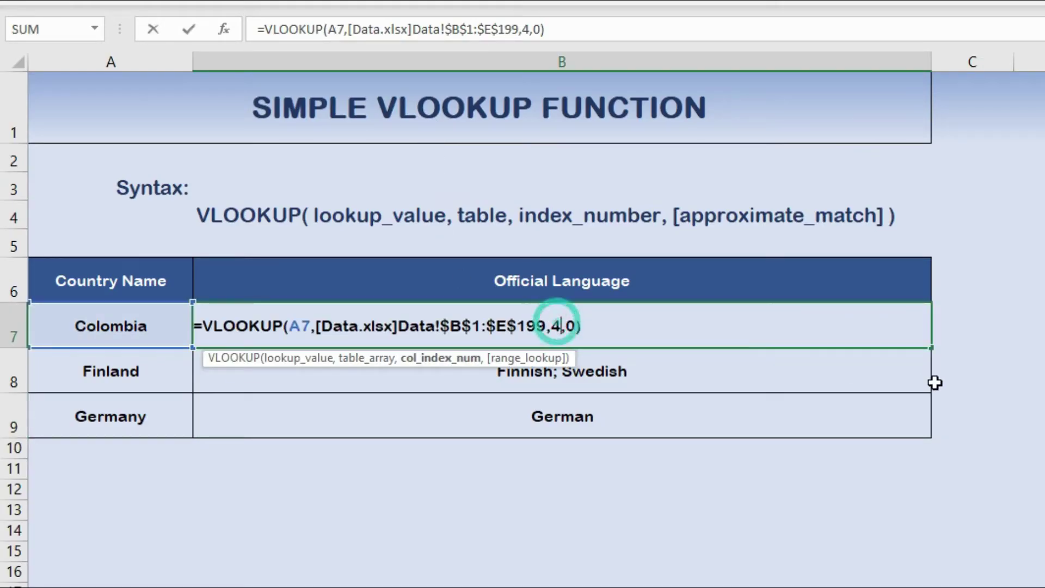
pyautogui.press('Return')
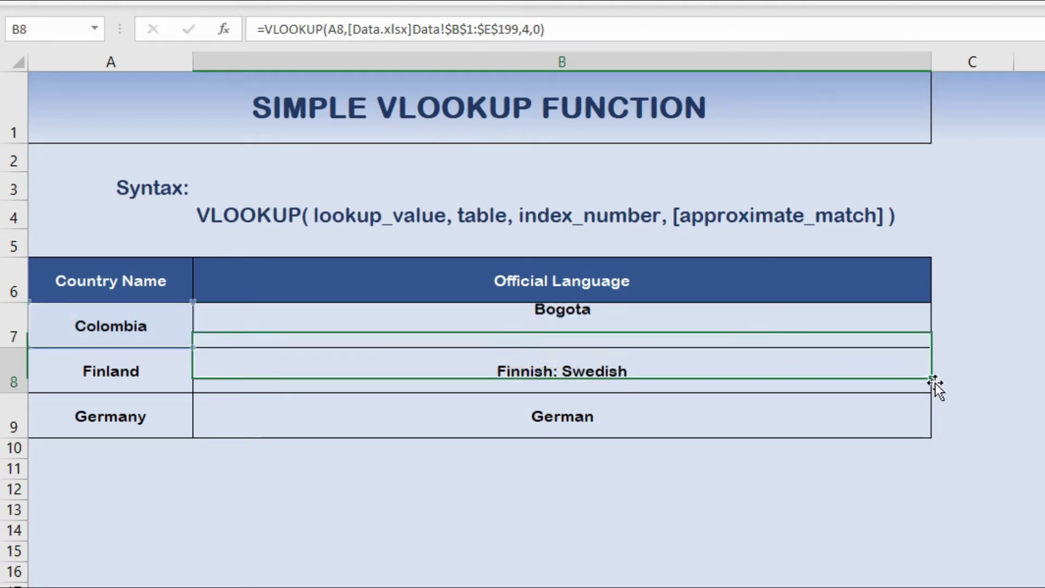
pyautogui.press('Up')
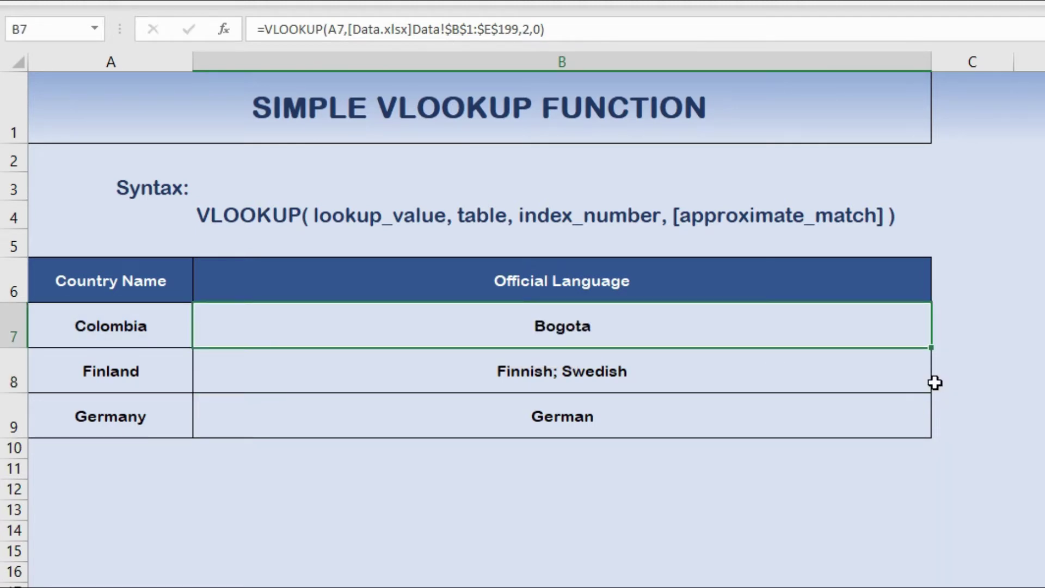
# - Switch to the Data workbook, find "colombia" in the Country Name column and go to its Capital cell
pyautogui.hotkey('alt', 'Tab')
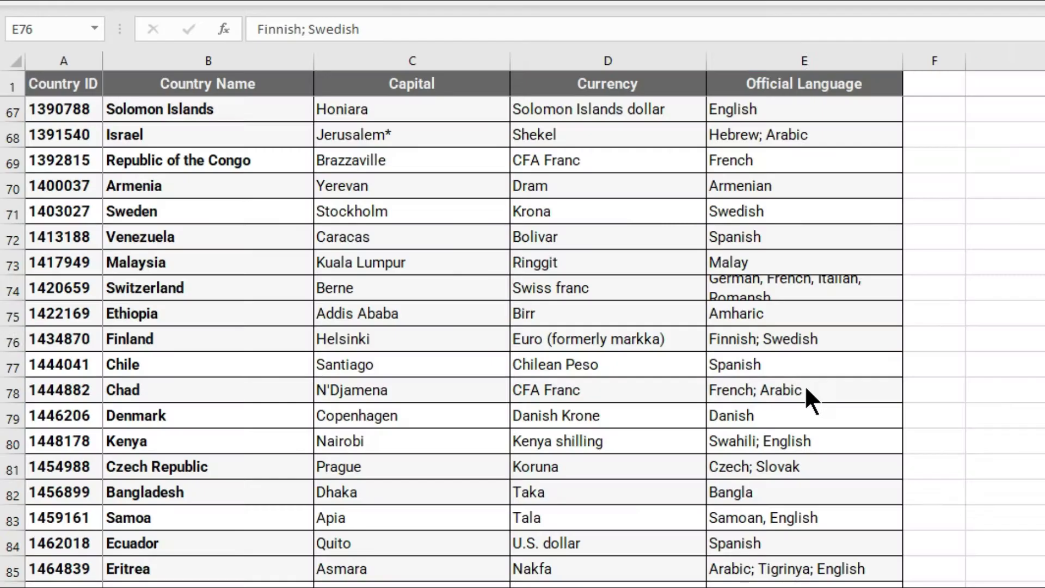
pyautogui.click(185, 60)
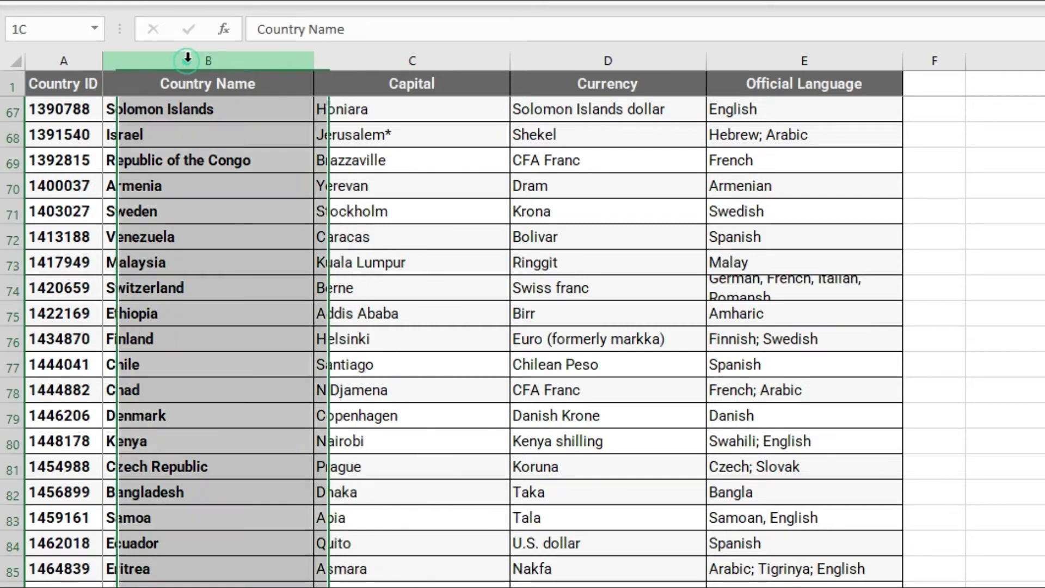
pyautogui.hotkey('ctrl', 'f')
pyautogui.write('colombia')
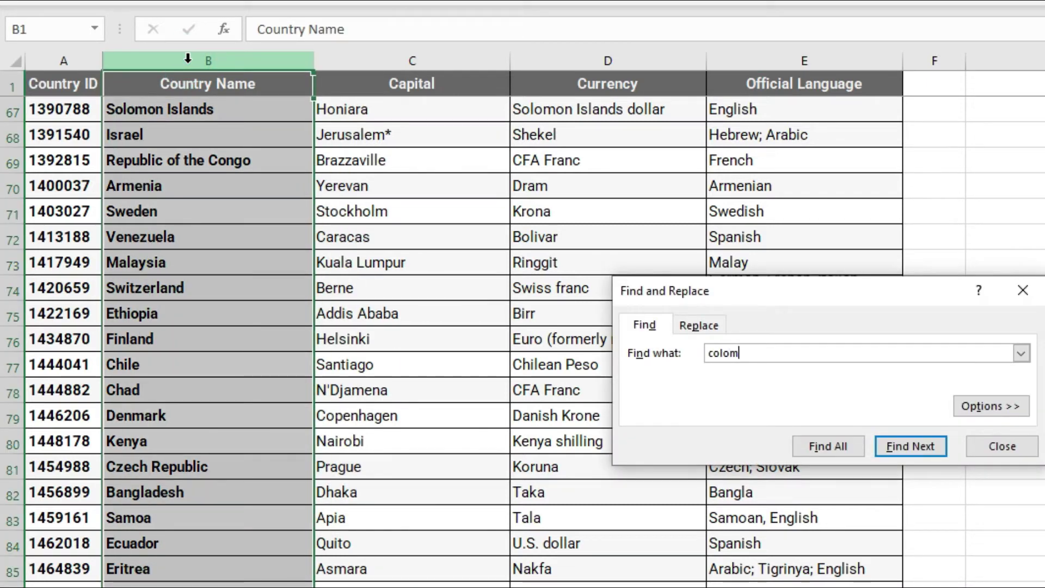
pyautogui.press('Return')
pyautogui.press('Escape')
pyautogui.press('Right')
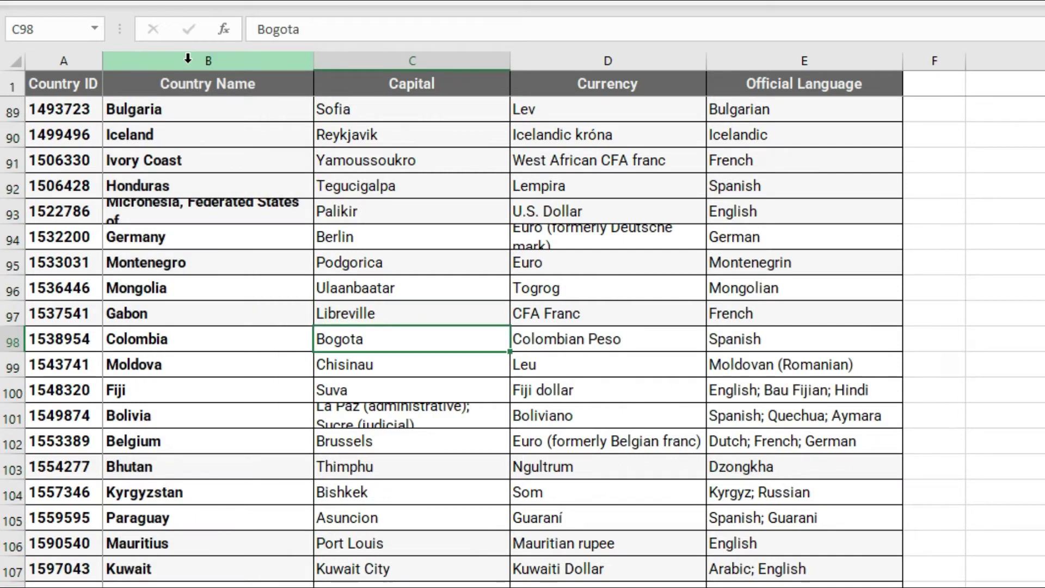
# - Return to the VLookup workbook and check the formulas in B7, B8 and B9 one by one
pyautogui.hotkey('alt', 'Tab')
pyautogui.click(609, 313)
pyautogui.click(601, 371)
pyautogui.click(602, 407)
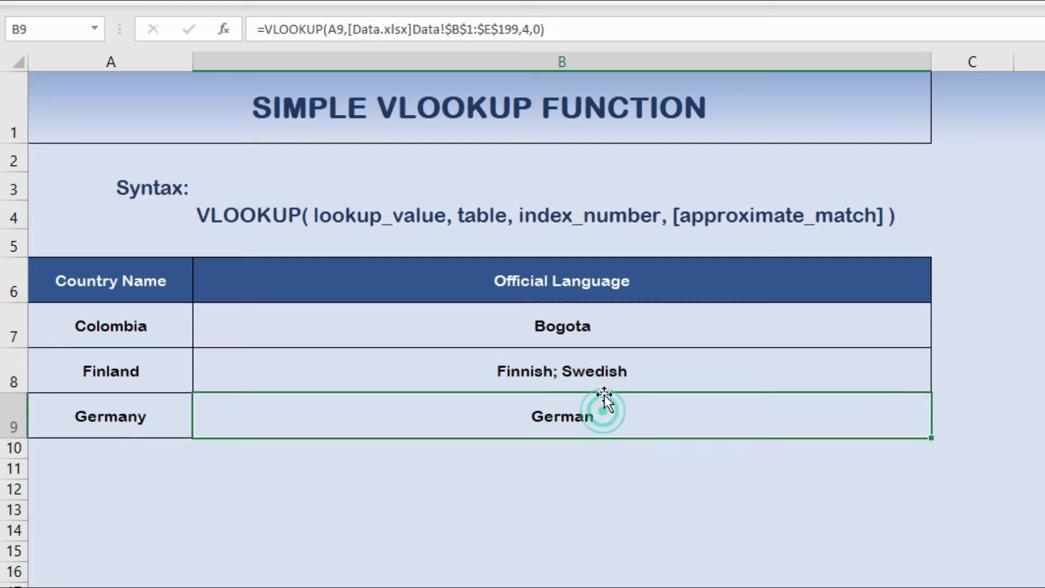
pyautogui.click(631, 315)
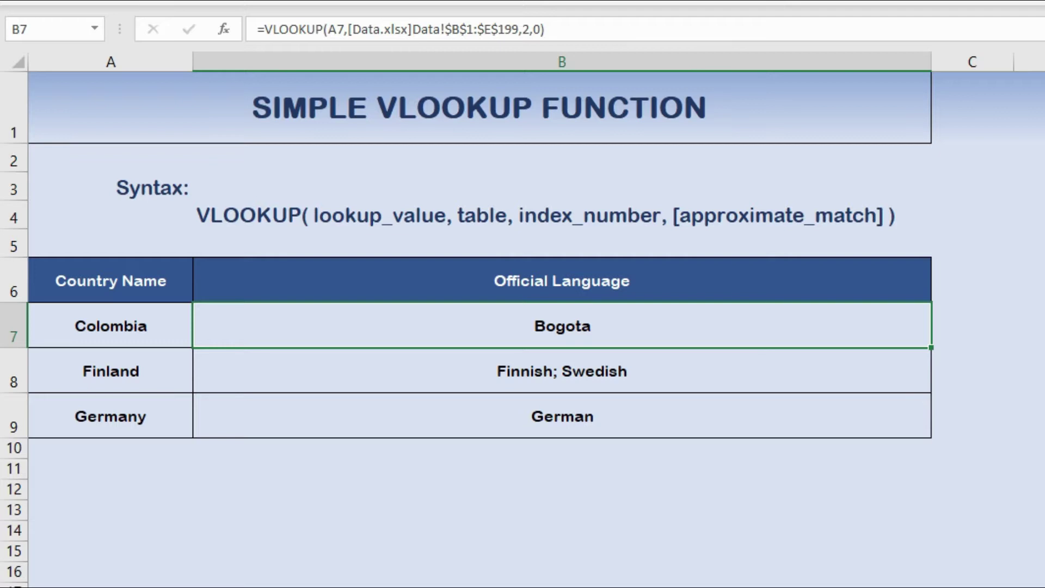
# - Open the Dynamic VLOOKUP sheet and go through the empty row 7 cells from Country Name to Official Language
pyautogui.click(405, 586)
pyautogui.click(305, 305)
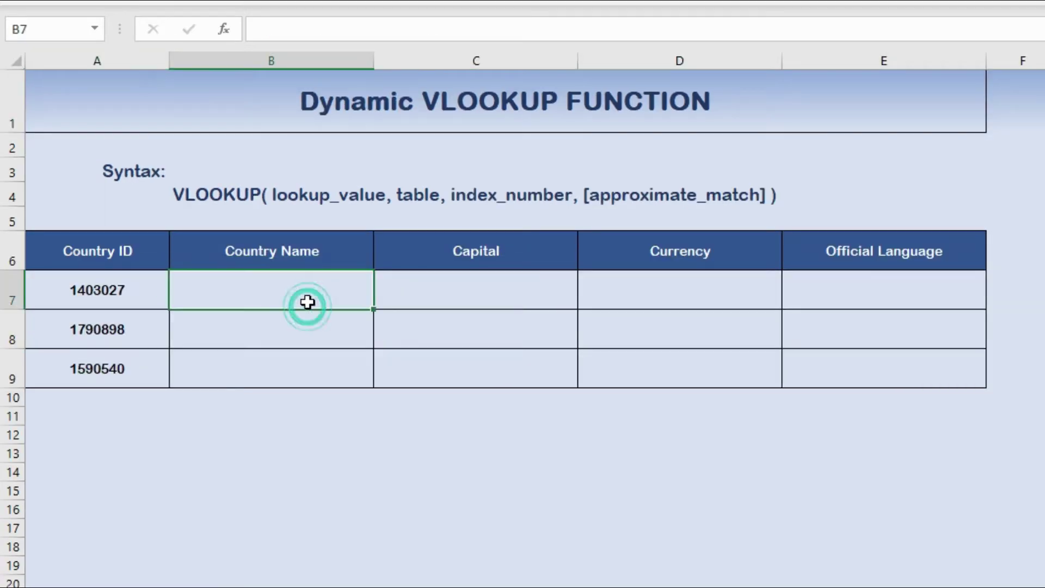
pyautogui.click(402, 303)
pyautogui.click(834, 294)
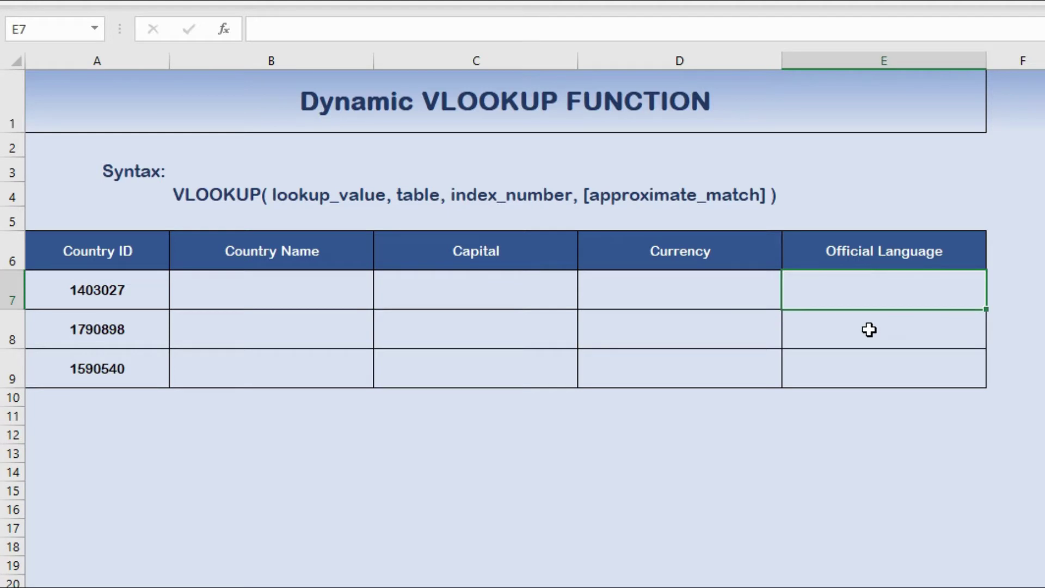
pyautogui.click(236, 294)
pyautogui.click(550, 286)
pyautogui.click(644, 299)
pyautogui.click(809, 277)
# - Start a VLOOKUP formula in B7 under Country Name with the Country ID in A7 as the lookup value
pyautogui.click(306, 283)
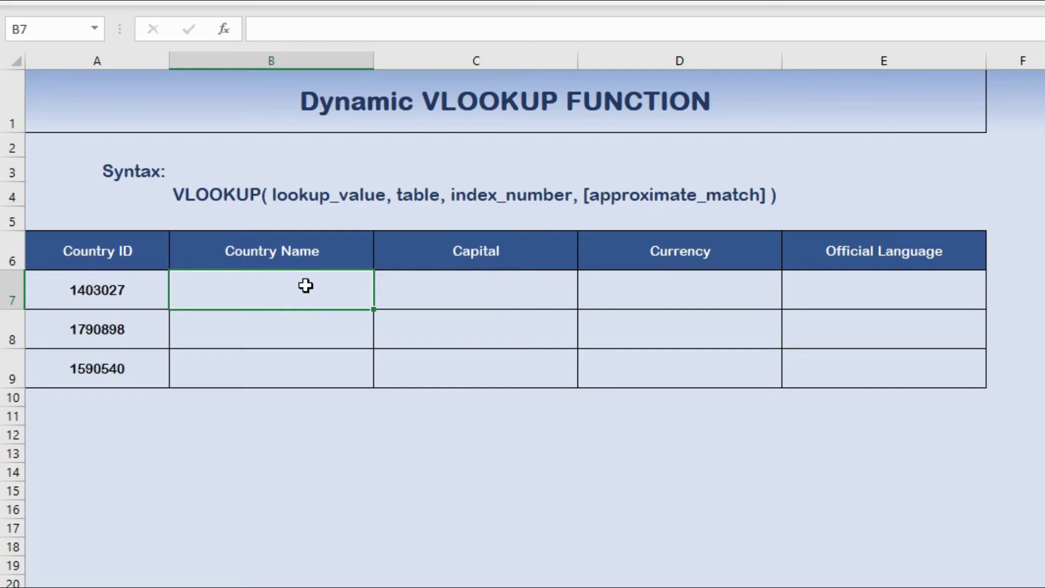
pyautogui.write('=')
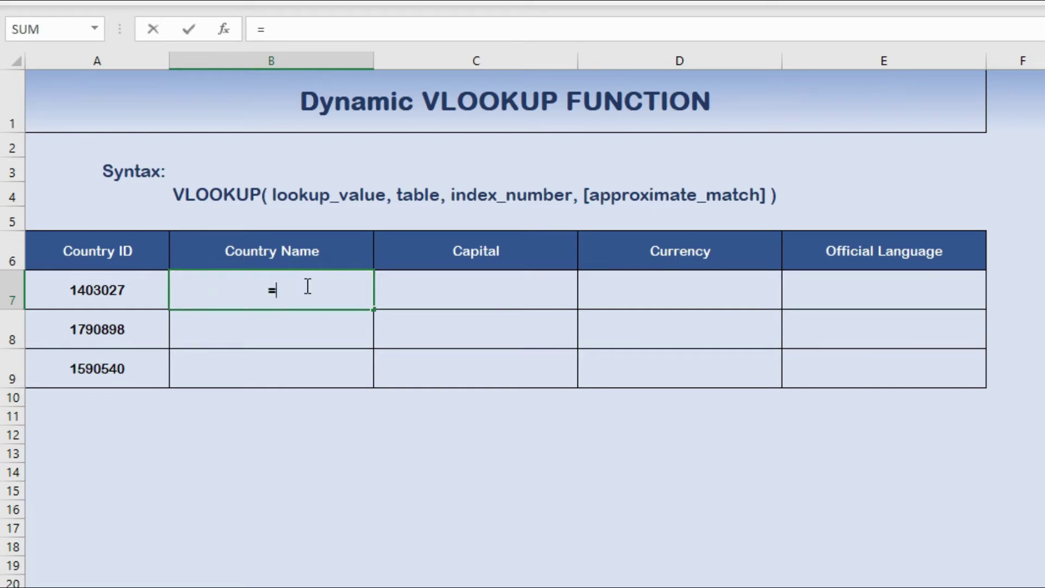
pyautogui.write('voo')
pyautogui.press('BackSpace')
pyautogui.press('BackSpace')
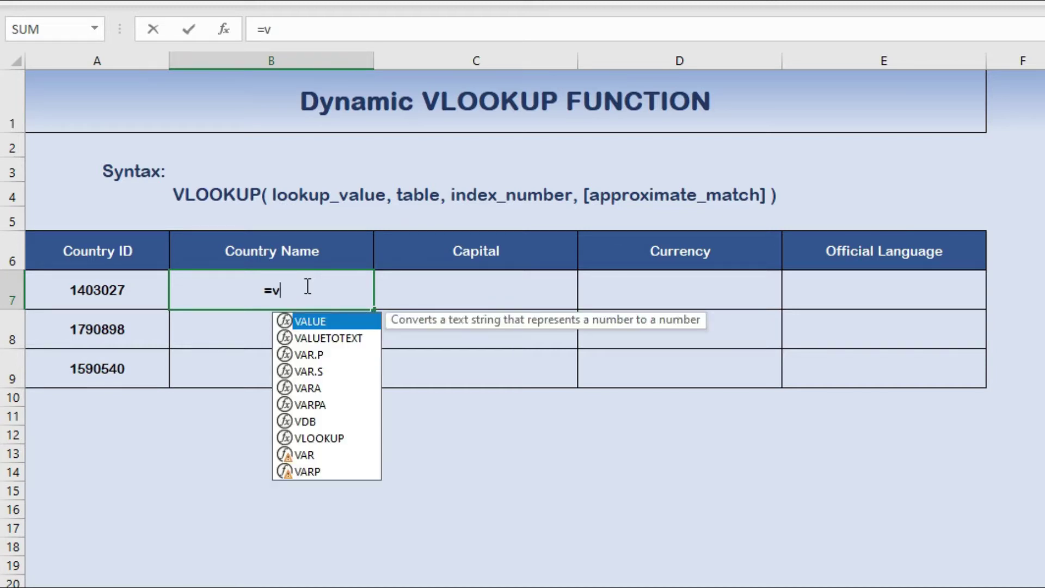
pyautogui.write('lookup')
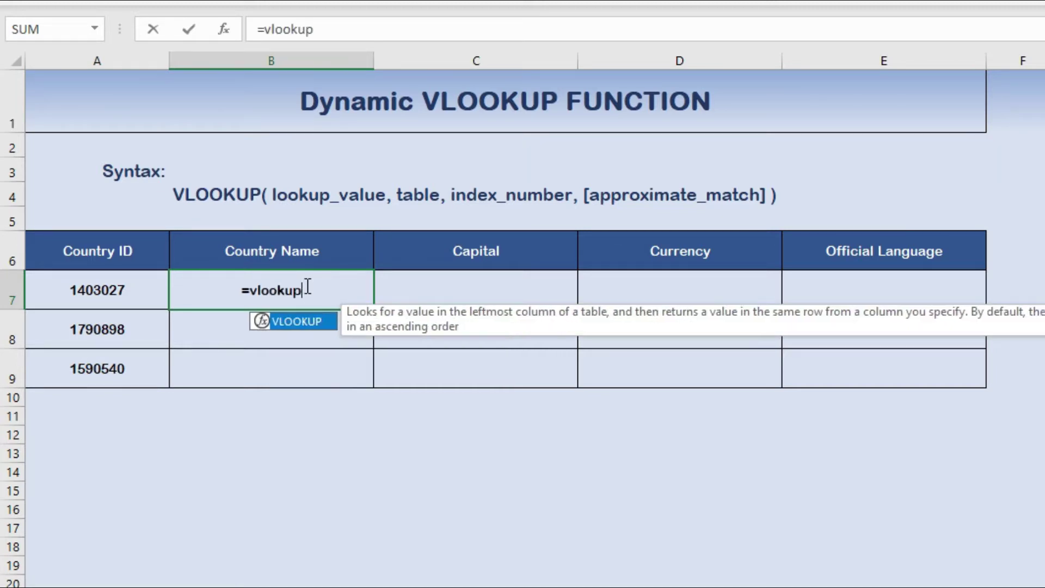
pyautogui.write('(')
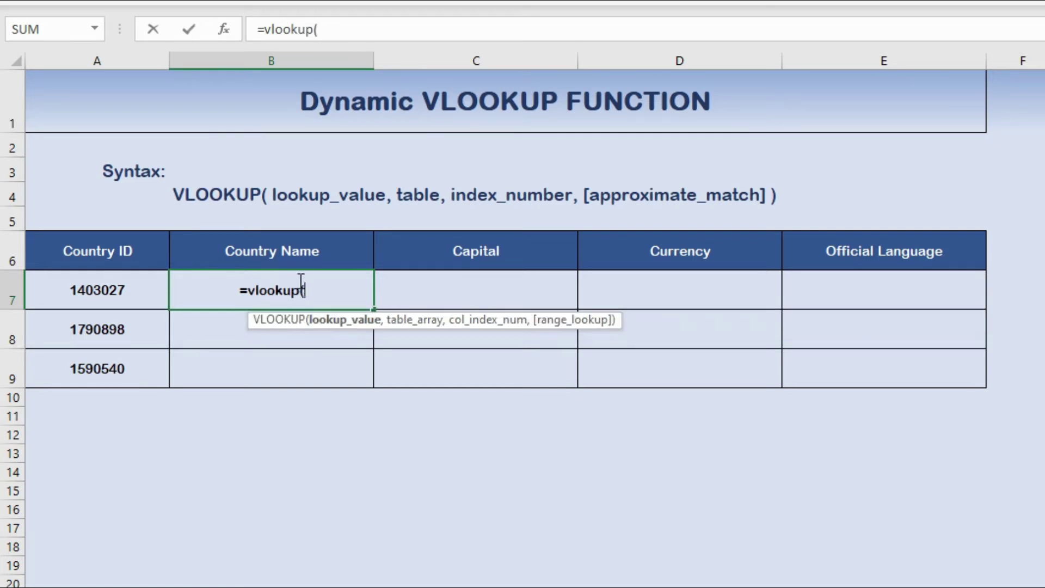
pyautogui.click(105, 292)
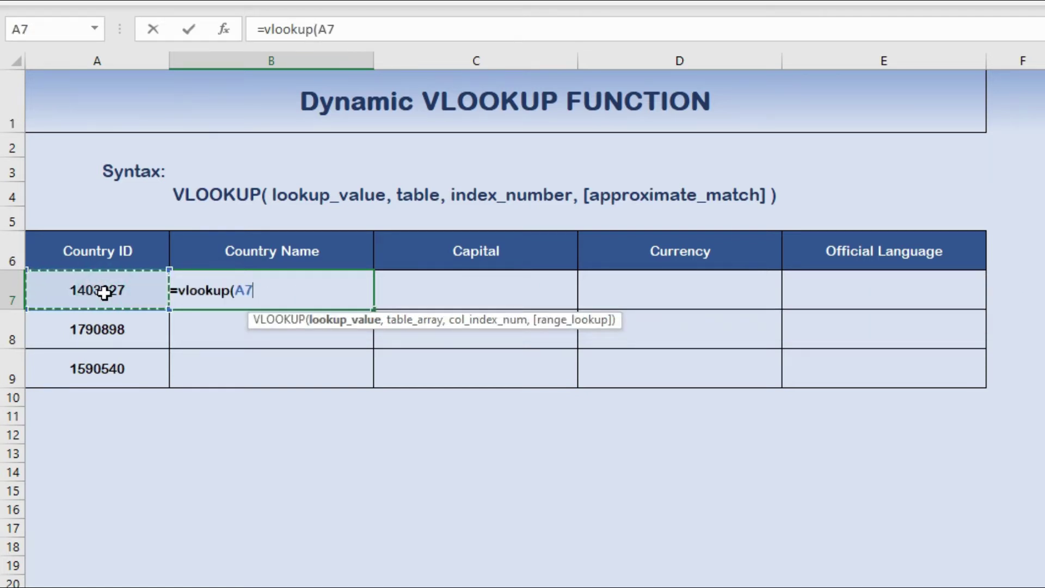
pyautogui.write(',')
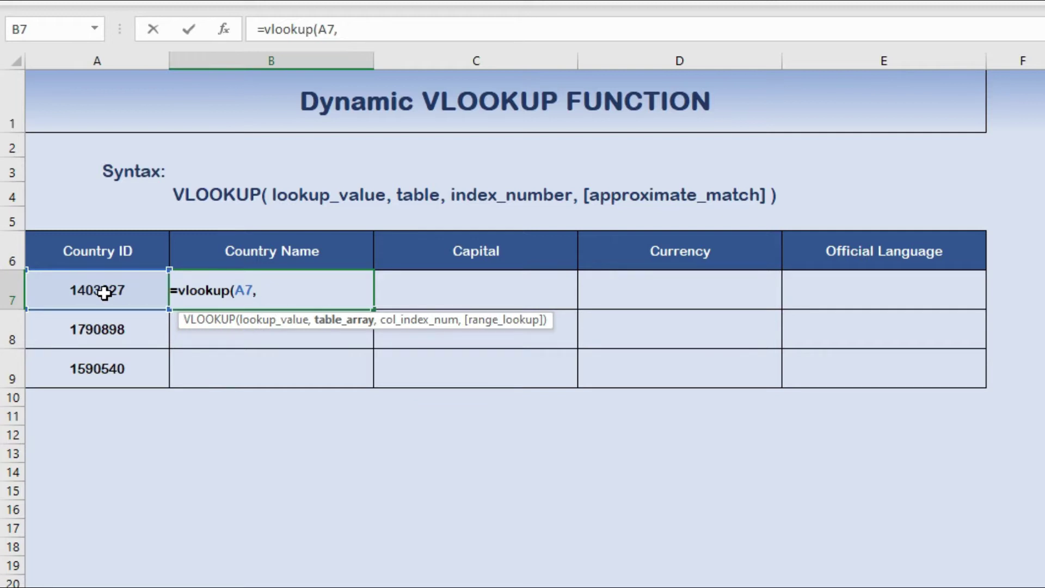
# - Set the VLOOKUP table array to $A$1:$E$199 on the Data sheet of the Data workbook
pyautogui.hotkey('alt', 'Tab')
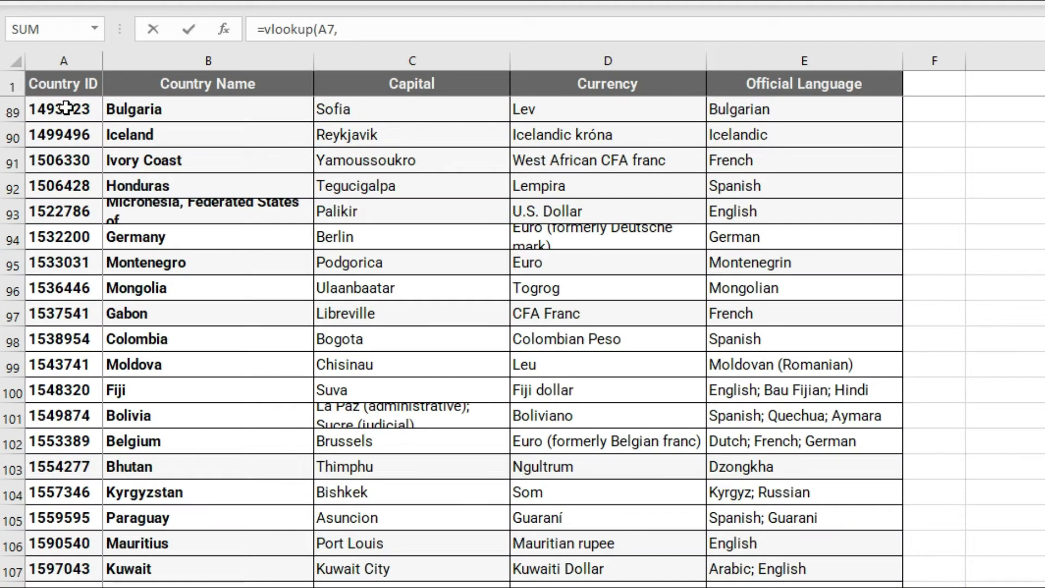
pyautogui.click(61, 82)
pyautogui.hotkey('ctrl', 'shift', 'Right')
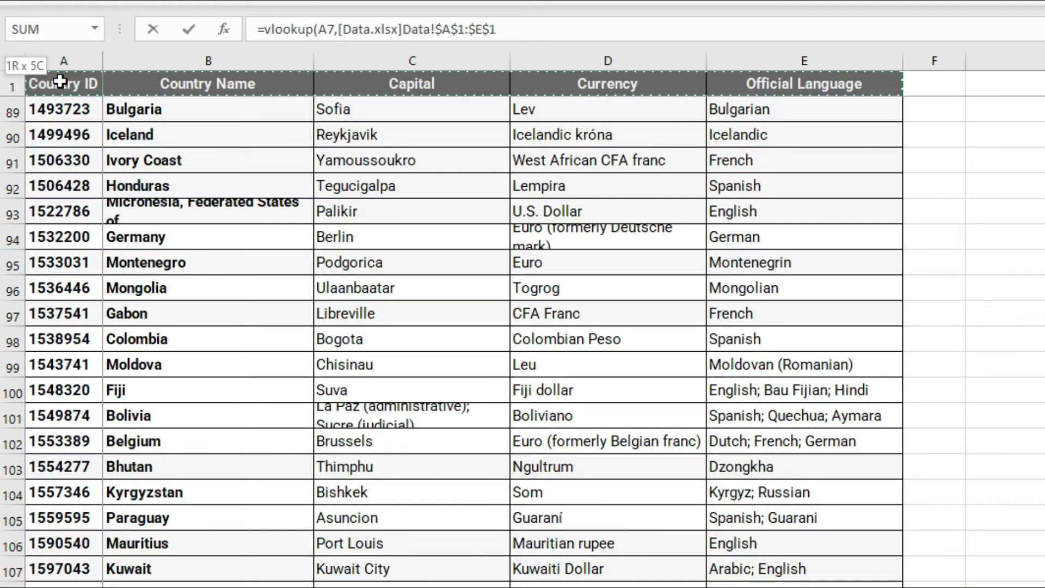
pyautogui.hotkey('ctrl', 'shift', 'Down')
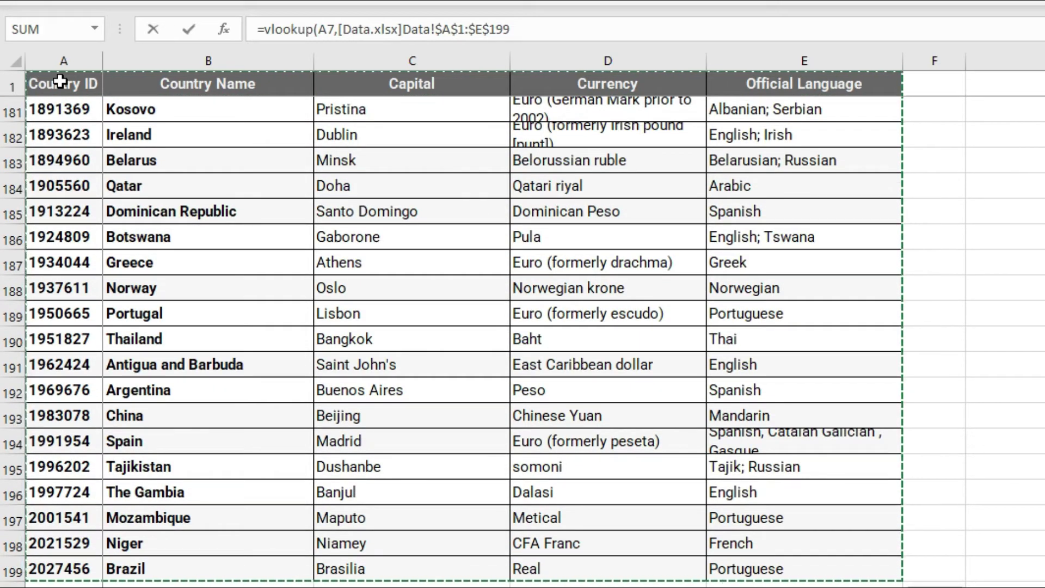
# - Complete the B7 VLOOKUP formula with column index 2 and 0 for an exact match
pyautogui.write(',')
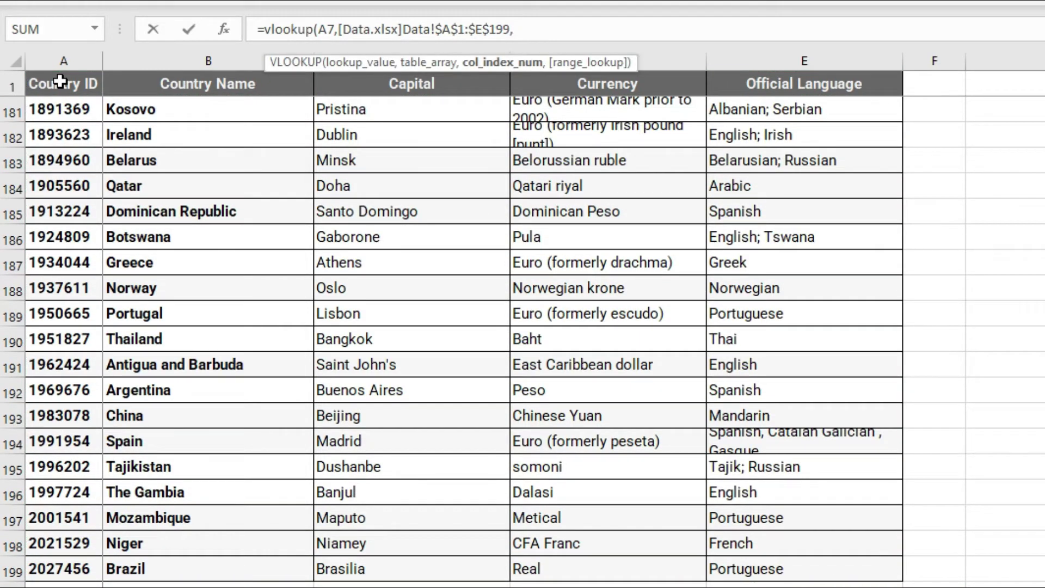
pyautogui.hotkey('alt', 'Tab')
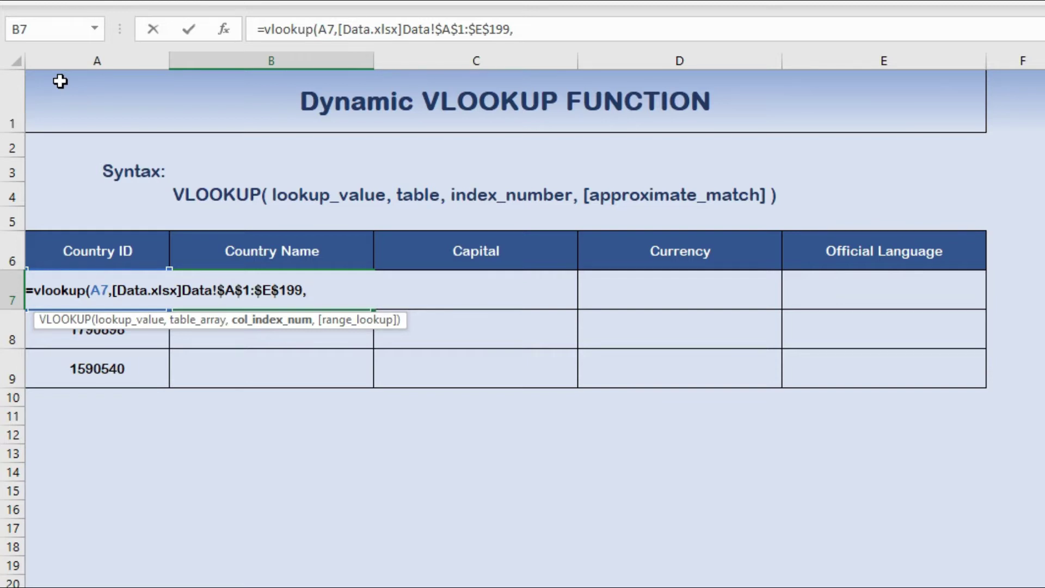
pyautogui.write('2,')
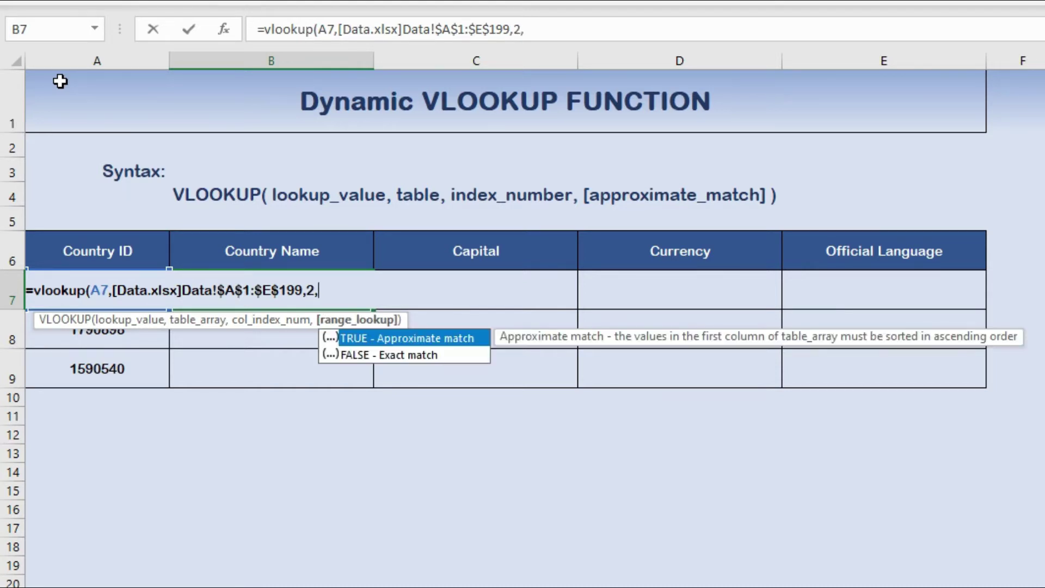
pyautogui.write('0)')
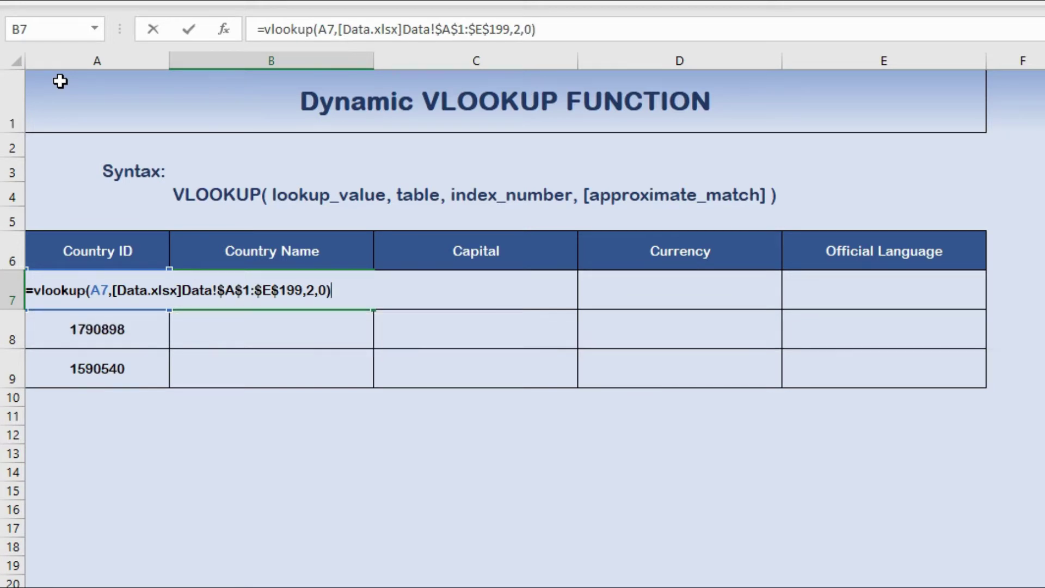
pyautogui.press('Return')
pyautogui.press('Up')
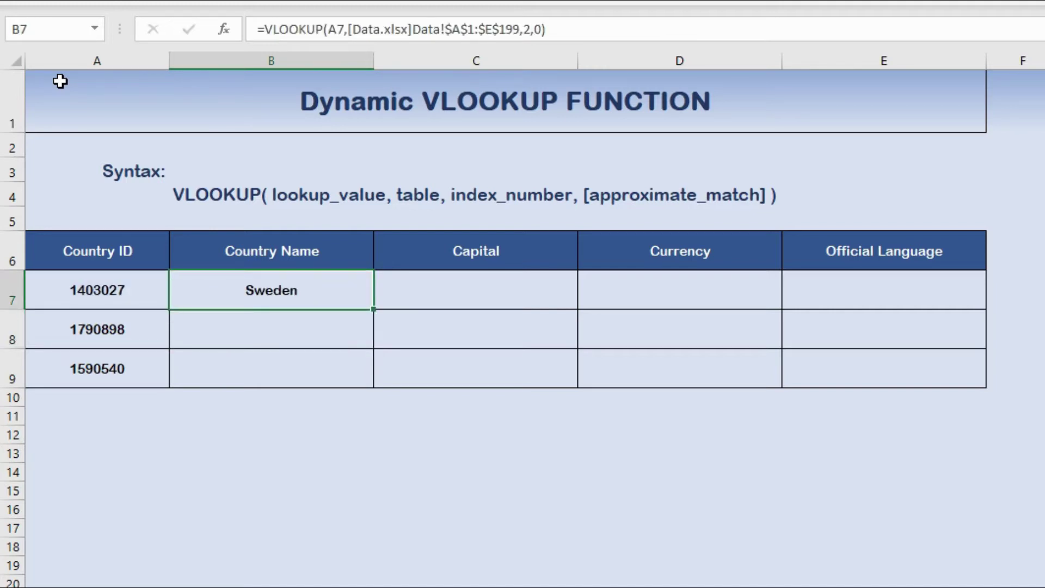
# - Find Country ID 1403027 in the Data workbook to verify its country name, and return to the Dynamic VLOOKUP sheet
pyautogui.hotkey('alt', 'Tab')
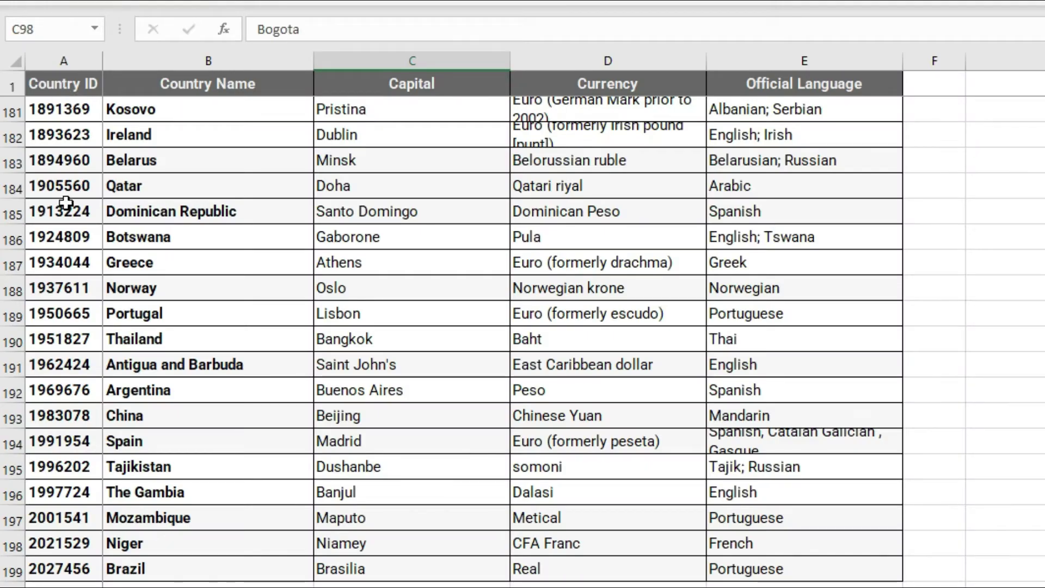
pyautogui.hotkey('alt', 'Tab')
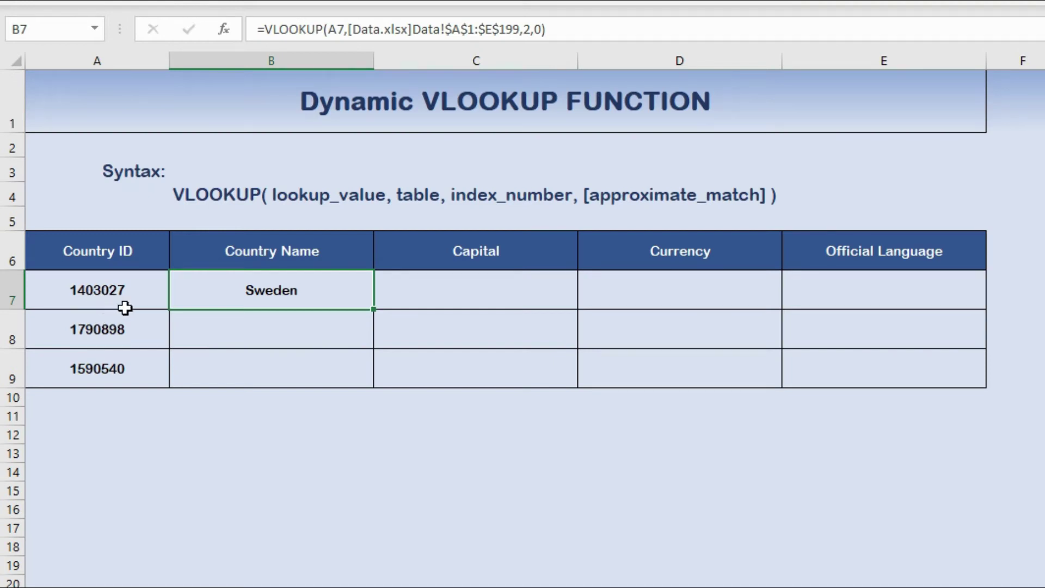
pyautogui.hotkey('alt', 'Tab')
pyautogui.scroll(-6, 89, 445)
pyautogui.scroll(-12, 90, 444)
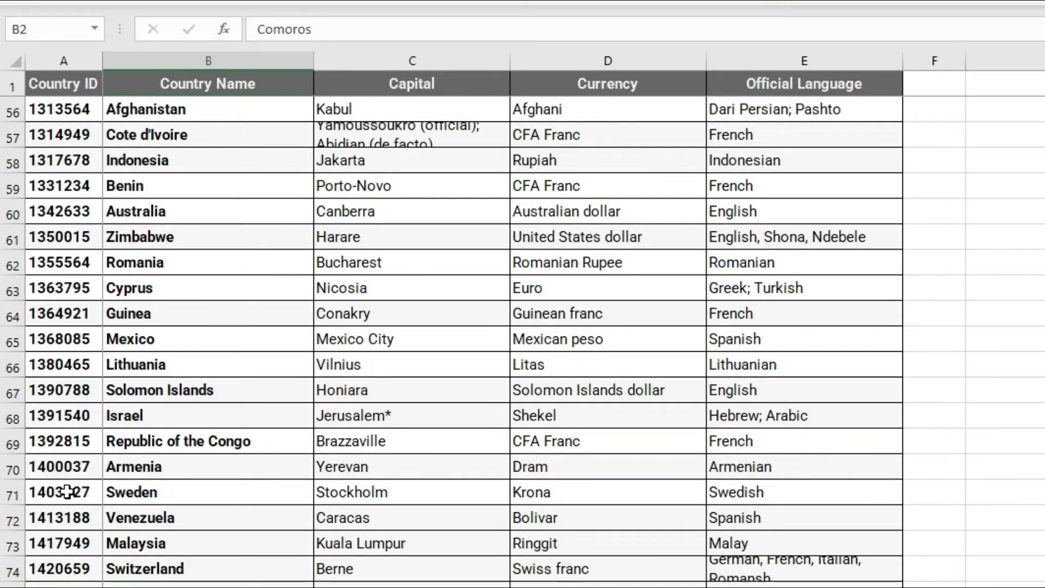
pyautogui.click(85, 493)
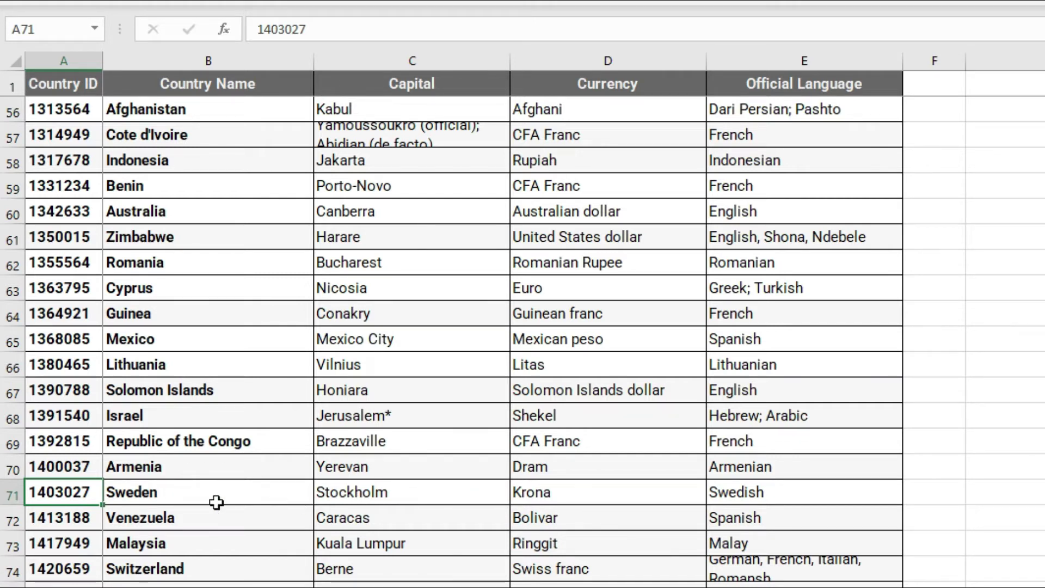
pyautogui.hotkey('alt', 'Tab')
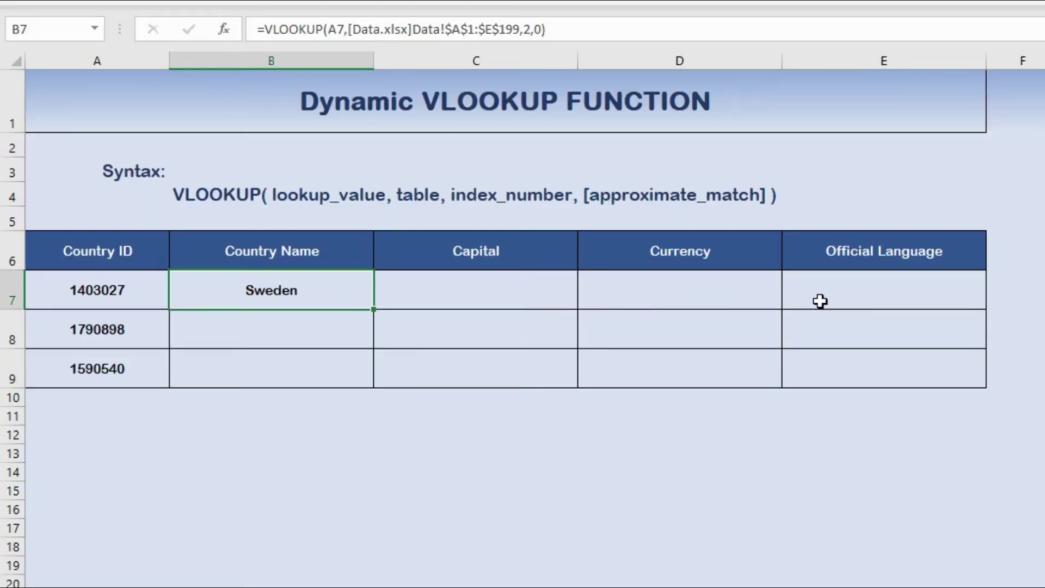
# - Try to fill the B7 formula across row 7 to Official Language in E7
pyautogui.moveTo(378, 315); pyautogui.dragTo(847, 309)
pyautogui.moveTo(883, 308); pyautogui.dragTo(880, 319)
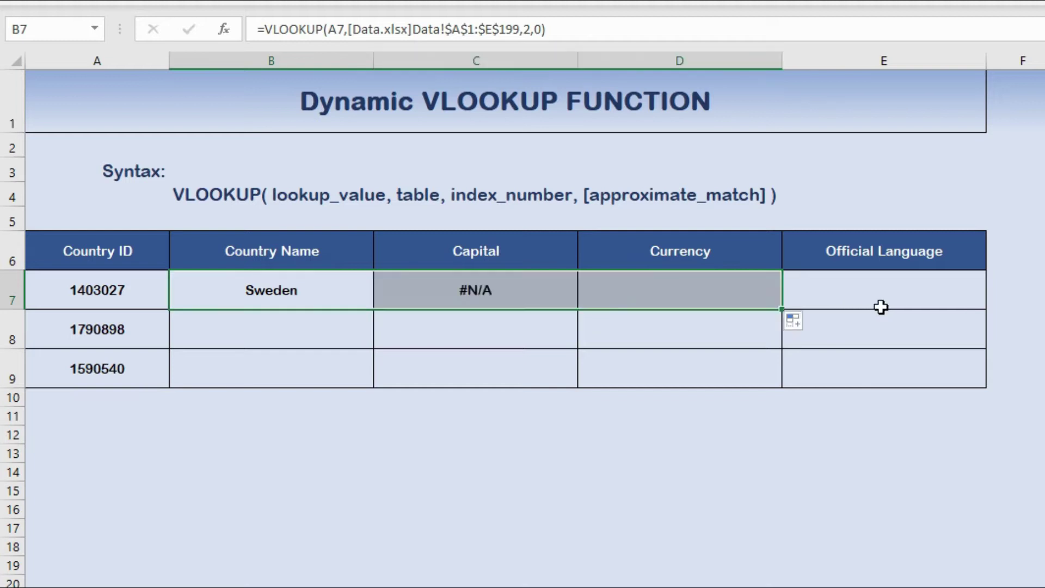
pyautogui.moveTo(784, 309); pyautogui.dragTo(887, 296)
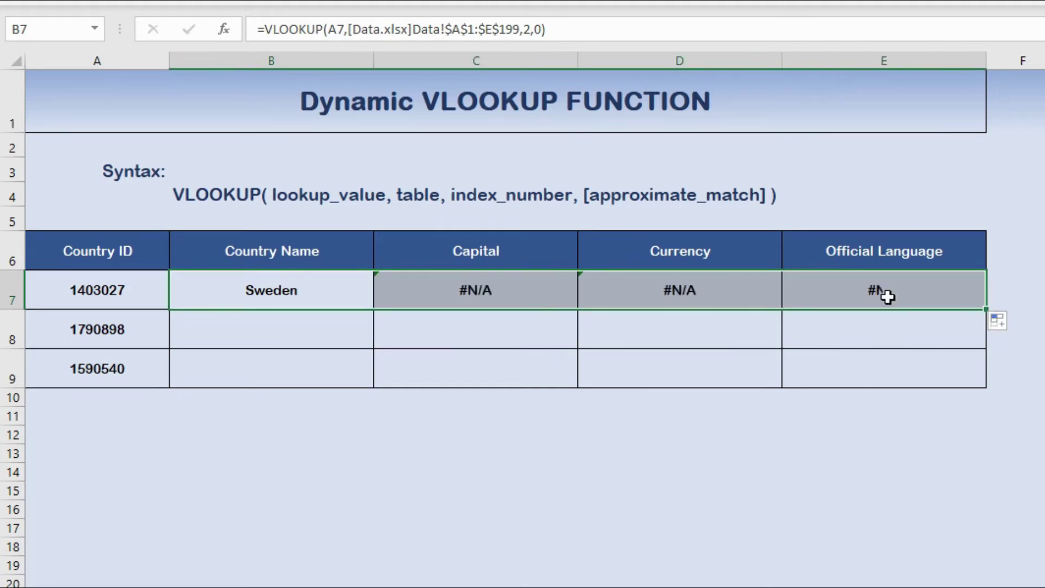
# - Inspect the copied formula in C7 and clear C7:E7, leaving only the Country Name formula
pyautogui.click(348, 280)
pyautogui.click(481, 299)
pyautogui.moveTo(938, 306); pyautogui.dragTo(939, 306)
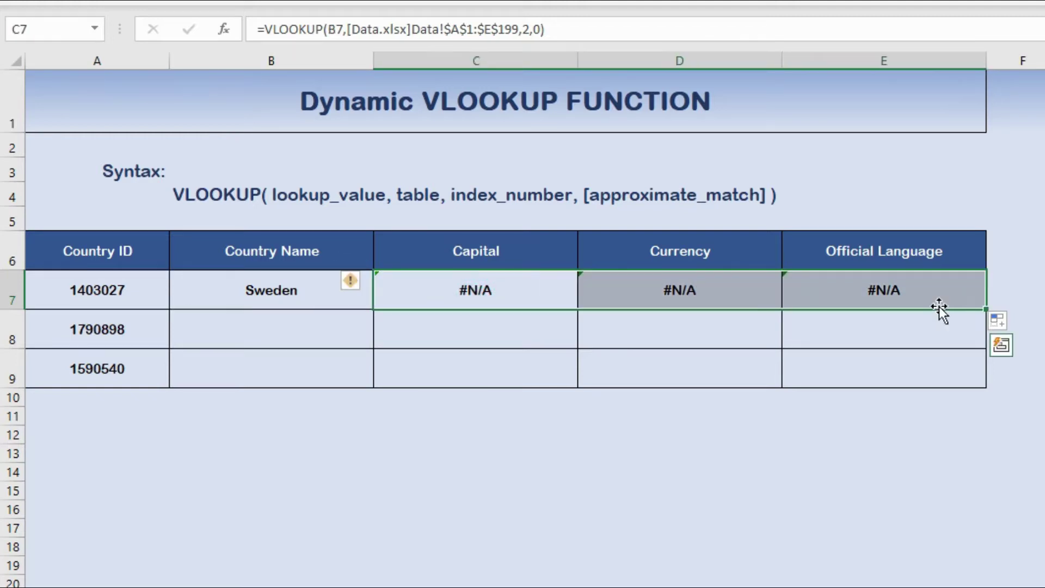
pyautogui.press('Delete')
pyautogui.press('Left')
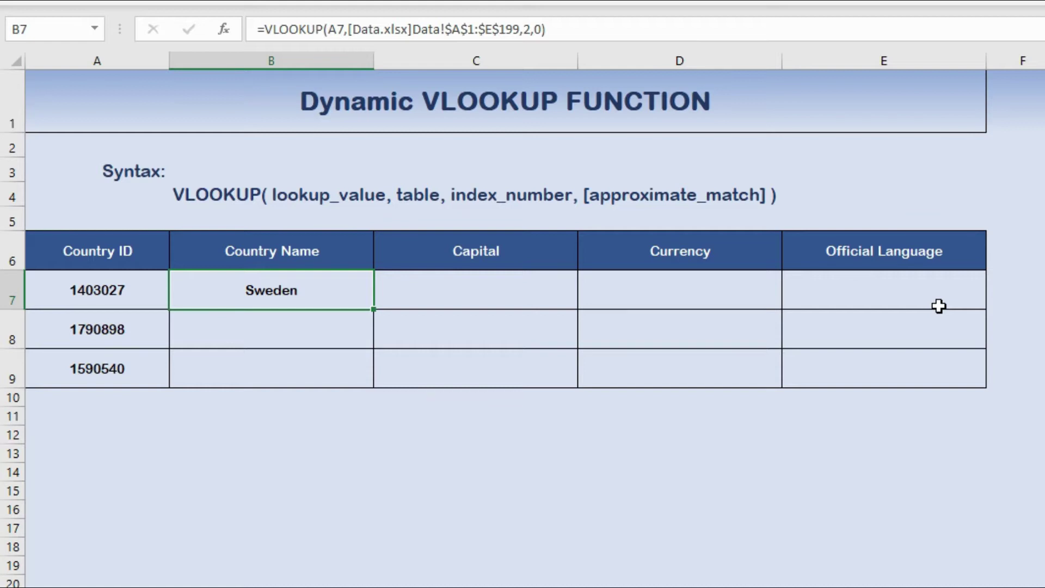
# - Lock the column of the lookup value in the B7 formula by changing its reference to $A7
pyautogui.press('F2')
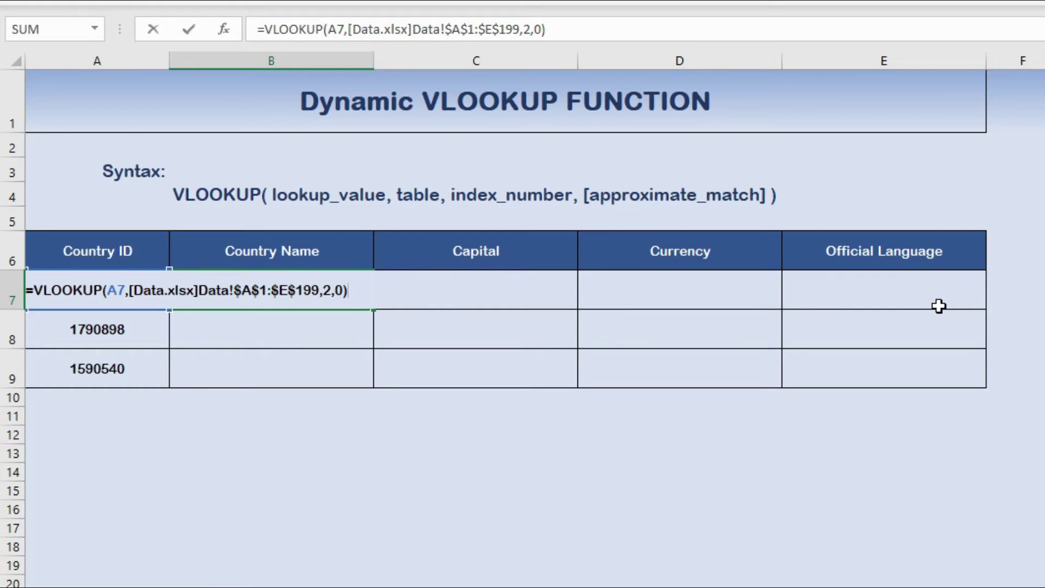
pyautogui.press('Left')
pyautogui.press('Left')
pyautogui.press('Left')
pyautogui.press('Left')
pyautogui.press('Left')
pyautogui.press('Left')
pyautogui.press('Left')
pyautogui.press('Left')
pyautogui.press('Left')
pyautogui.press('Left')
pyautogui.press('Left')
pyautogui.press('Left')
pyautogui.press('Left')
pyautogui.press('Left')
pyautogui.press('Left')
pyautogui.press('Left')
pyautogui.press('Left')
pyautogui.press('Left')
pyautogui.press('Left')
pyautogui.press('Left')
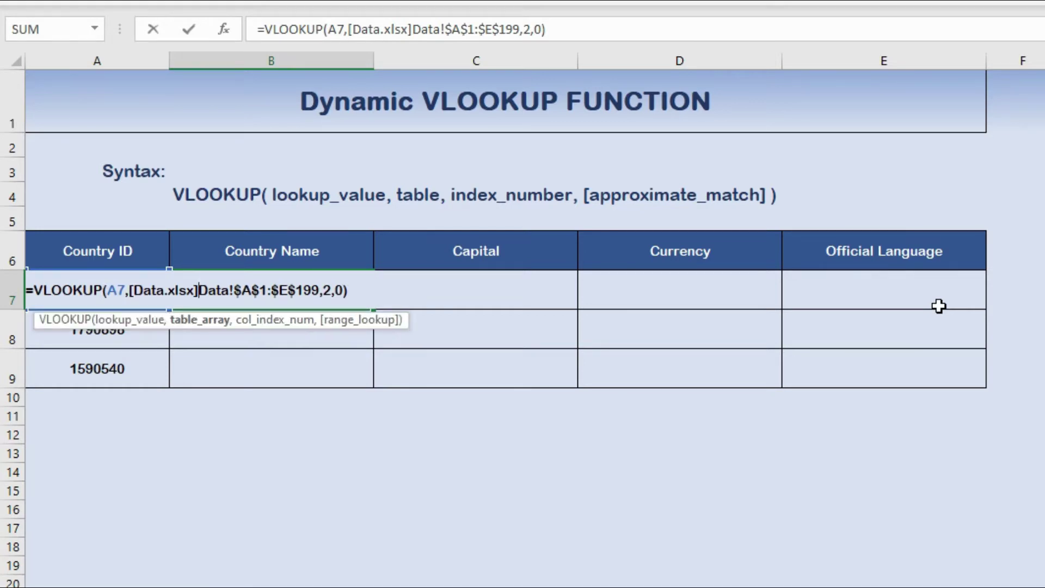
pyautogui.press('Left')
pyautogui.press('Left')
pyautogui.press('Left')
pyautogui.press('Left')
pyautogui.press('Left')
pyautogui.press('Left')
pyautogui.press('Left')
pyautogui.press('Left')
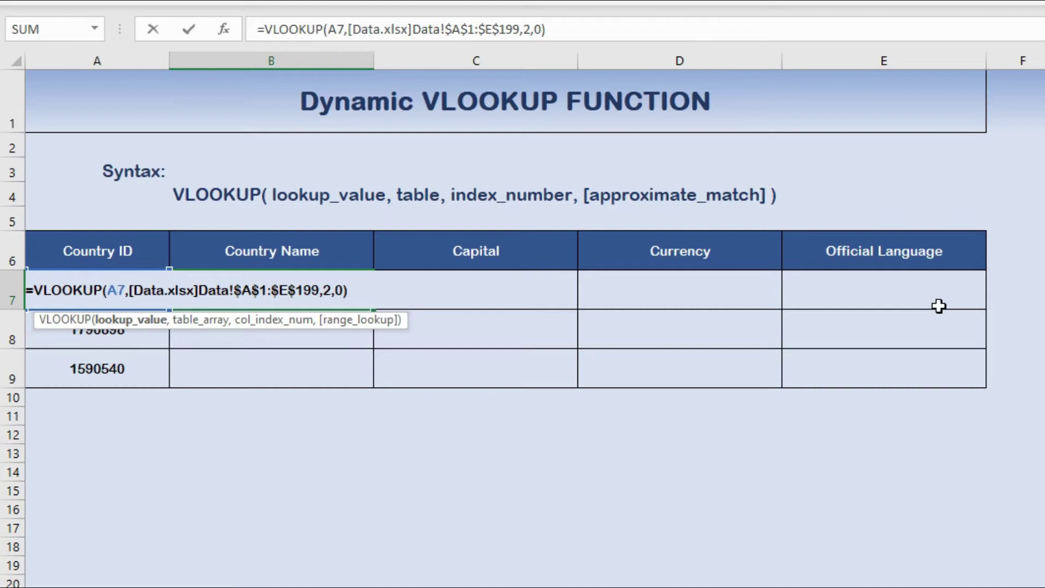
pyautogui.press('F4')
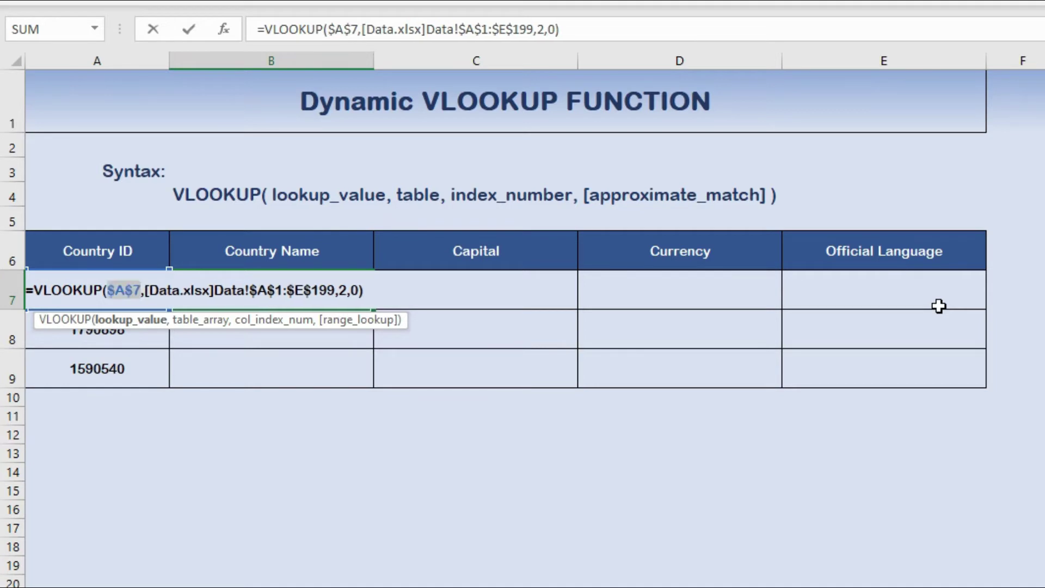
pyautogui.press('F4')
pyautogui.press('F4')
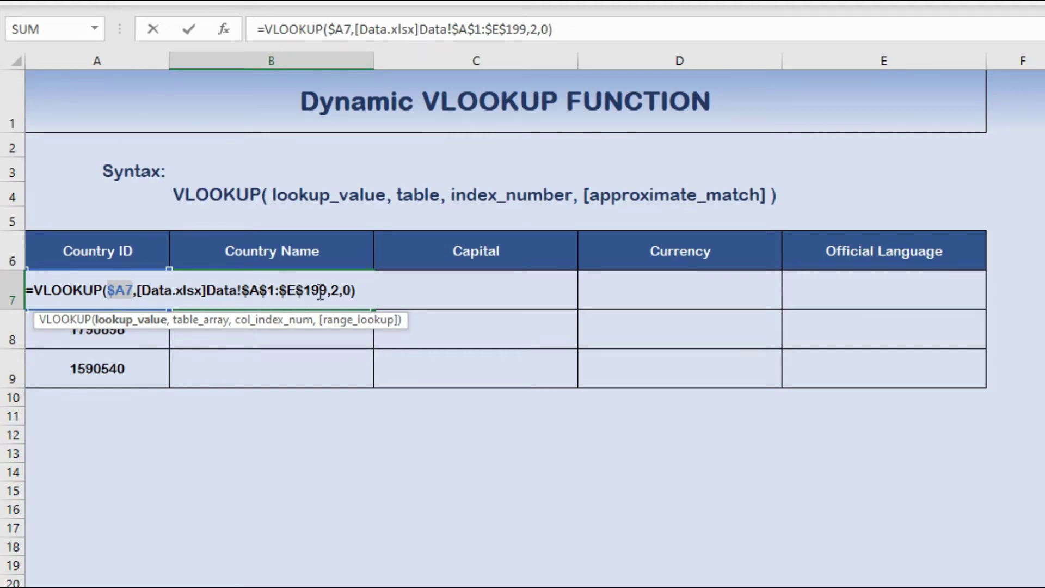
pyautogui.press('Return')
# - Enter the B7 formula into all cells of B7:E7 at once
pyautogui.click(257, 292)
pyautogui.hotkey('shift', 'Right')
pyautogui.hotkey('shift', 'Right')
pyautogui.hotkey('shift', 'Right')
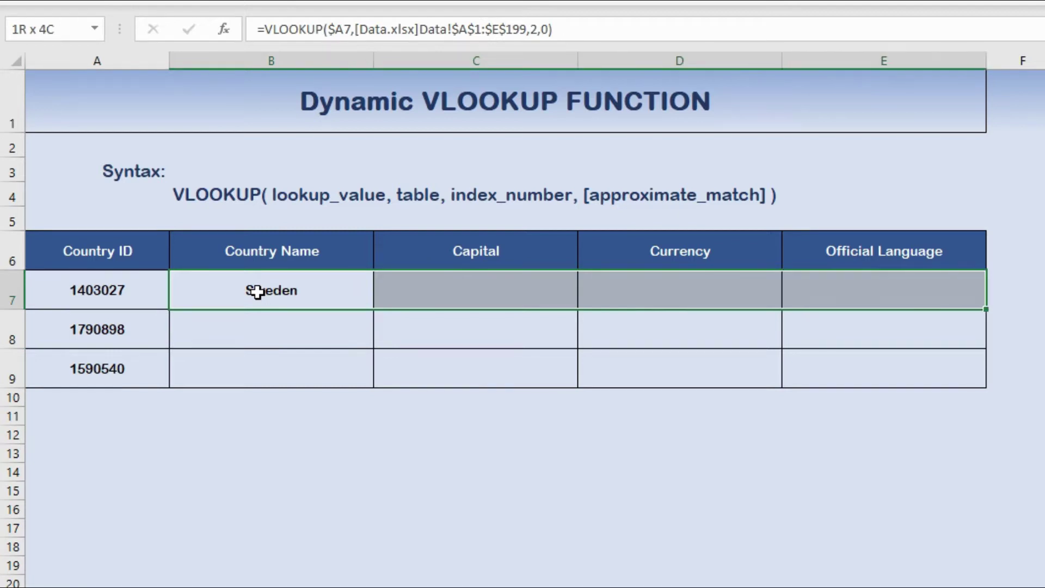
pyautogui.press('F2')
pyautogui.hotkey('ctrl', 'Return')
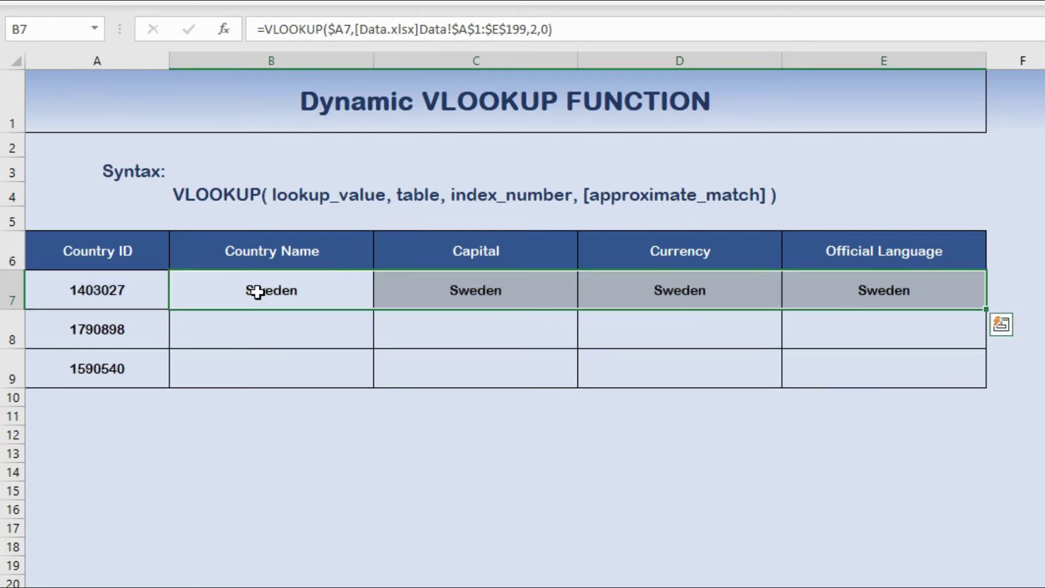
# - Go through the copied formulas in row 7 and compare them with the column order in the Data workbook
pyautogui.press('Right')
pyautogui.press('Right')
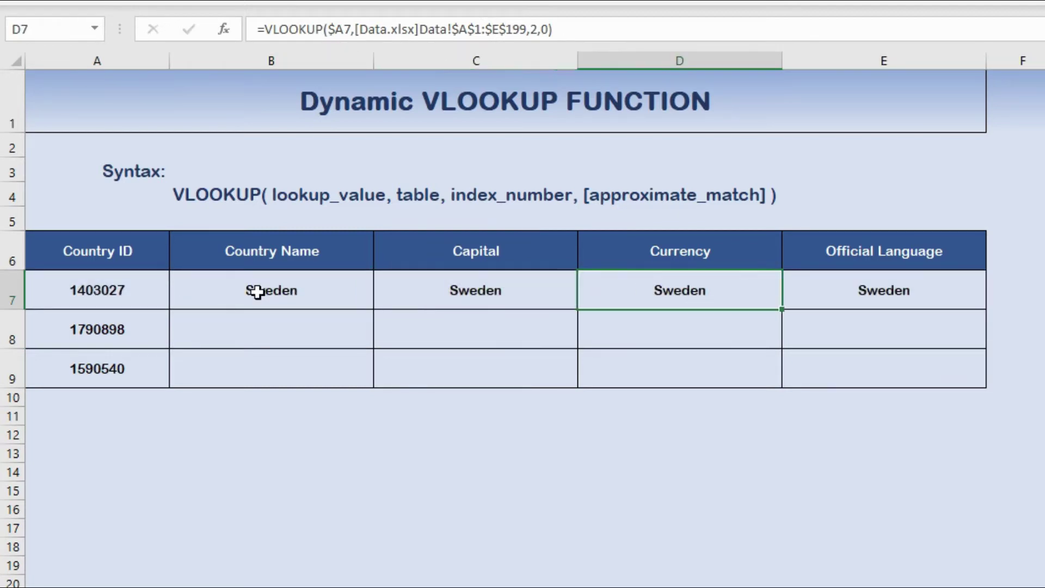
pyautogui.press('Left')
pyautogui.press('Left')
pyautogui.press('Right')
pyautogui.press('Right')
pyautogui.press('Right')
pyautogui.press('Left')
pyautogui.press('Left')
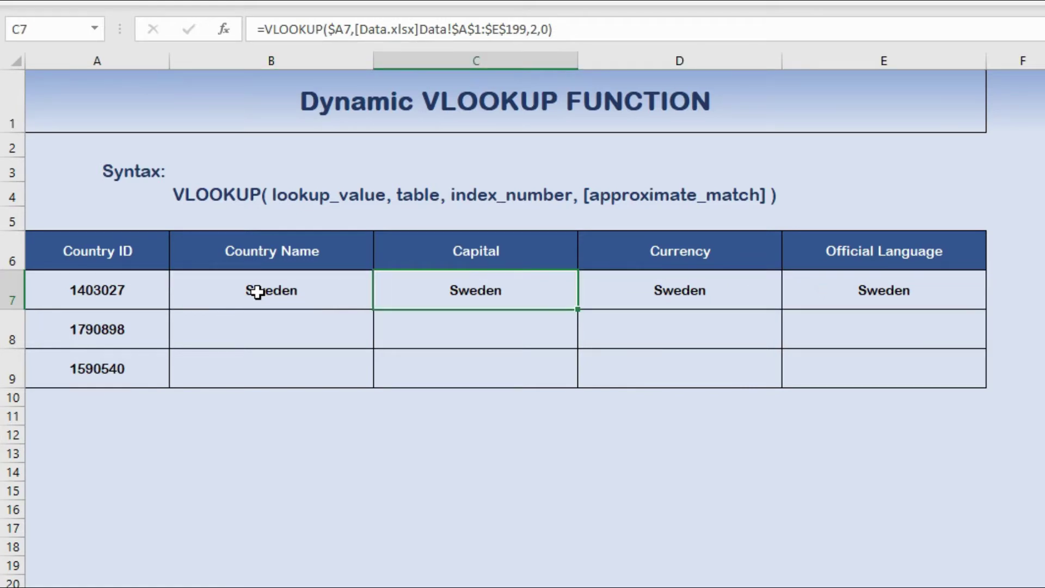
pyautogui.hotkey('alt', 'Tab')
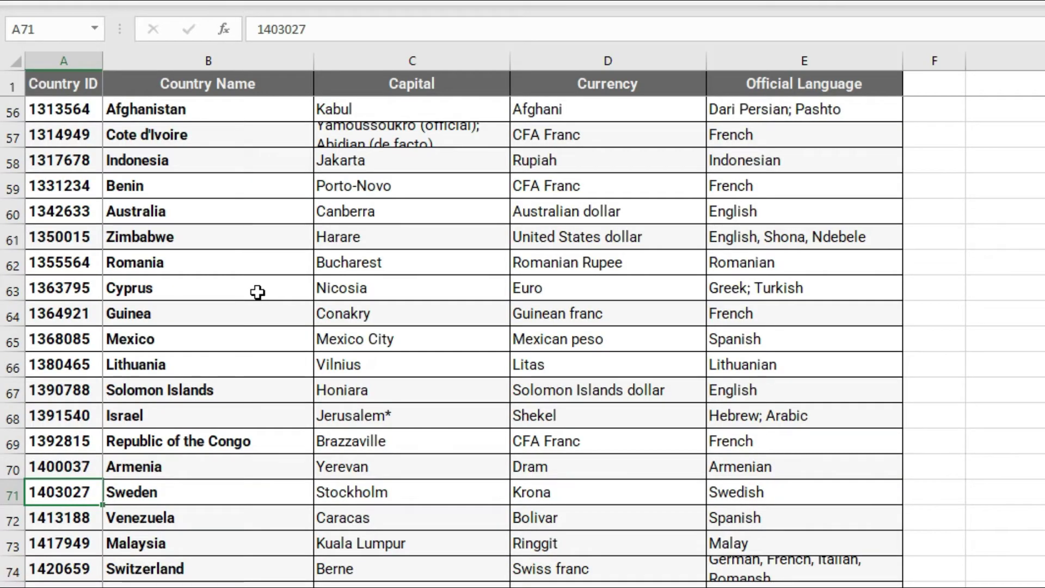
pyautogui.hotkey('alt', 'Tab')
pyautogui.press('Right')
pyautogui.press('Right')
pyautogui.press('Left')
pyautogui.press('Left')
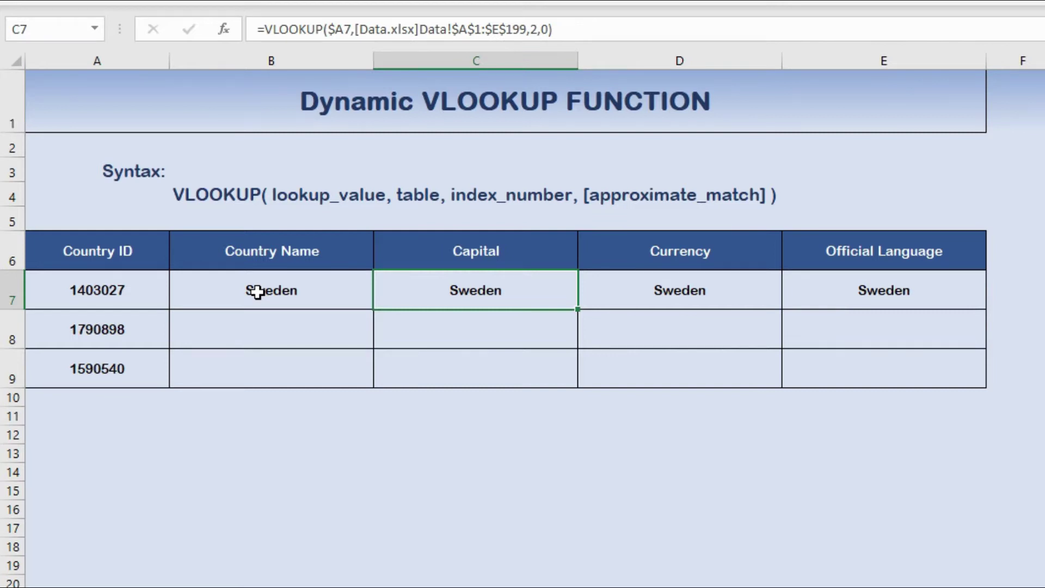
# - Set the column index in the Capital formula in C7 to 3
pyautogui.press('F2')
pyautogui.press('Left')
pyautogui.press('Left')
pyautogui.press('Left')
pyautogui.press('Left')
pyautogui.hotkey('shift', 'Right')
pyautogui.write('3')
pyautogui.press('Return')
pyautogui.press('Up')
# - Set the column index in the Currency formula in D7 to 4
pyautogui.press('Right')
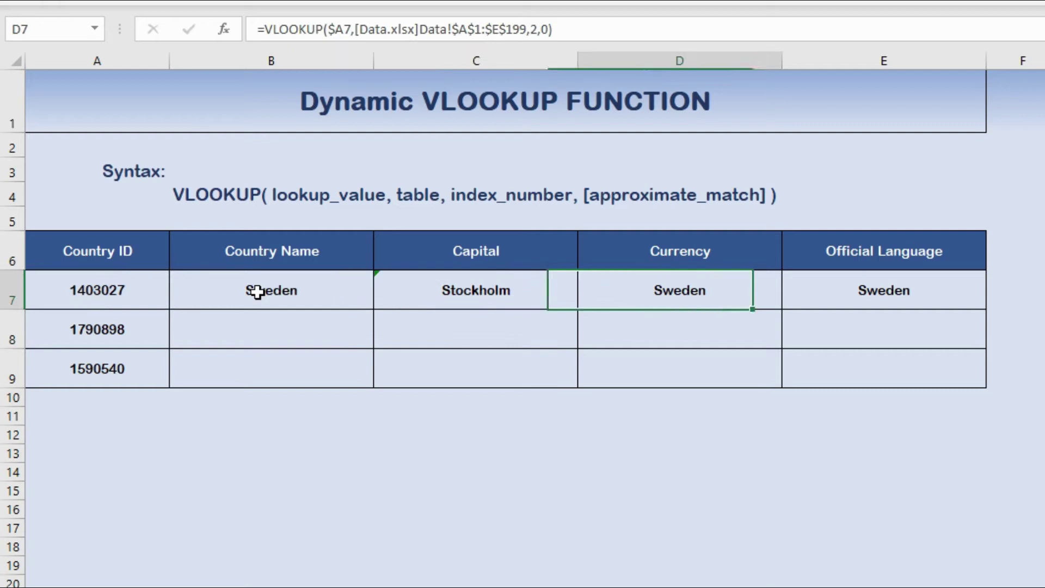
pyautogui.press('F2')
pyautogui.press('Left')
pyautogui.press('Left')
pyautogui.press('Left')
pyautogui.press('Left')
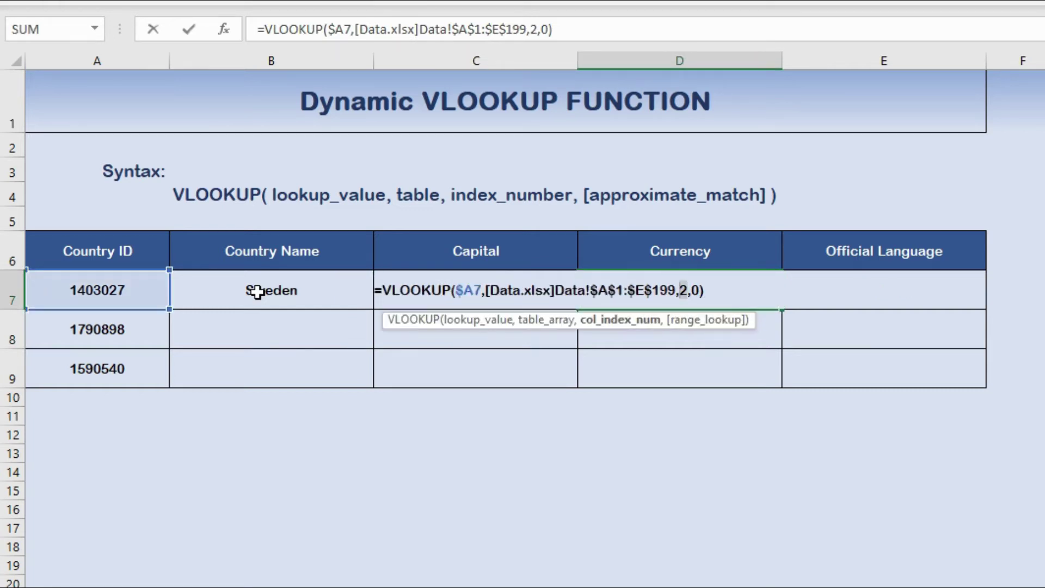
pyautogui.write('4')
pyautogui.press('Return')
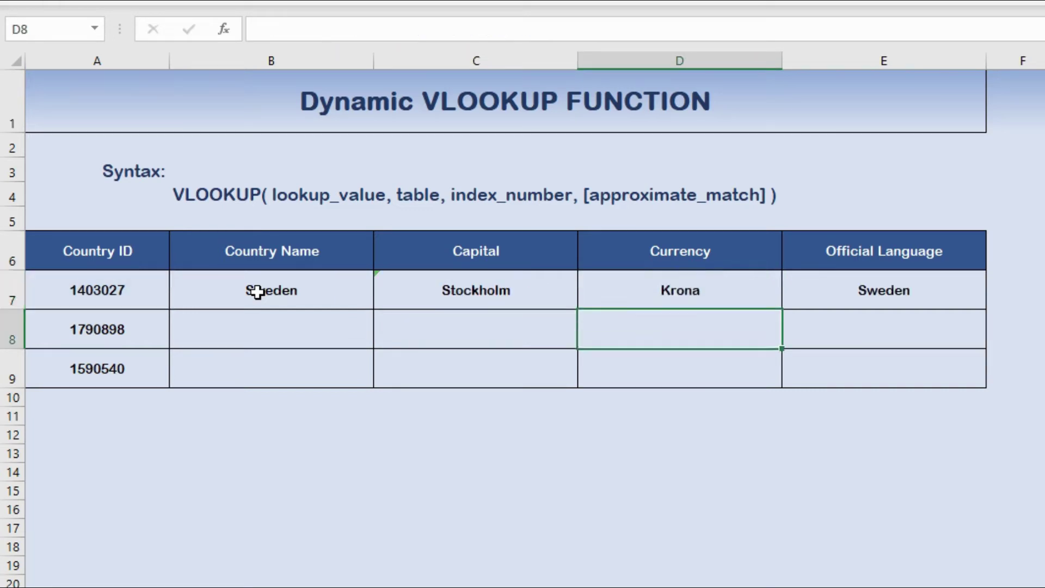
# - Set the column index in the Official Language formula in E7 to 5
pyautogui.press('Up')
pyautogui.press('Right')
pyautogui.press('F2')
pyautogui.press('Left')
pyautogui.press('Left')
pyautogui.press('Left')
pyautogui.press('Left')
pyautogui.hotkey('shift', 'Right')
pyautogui.write('5')
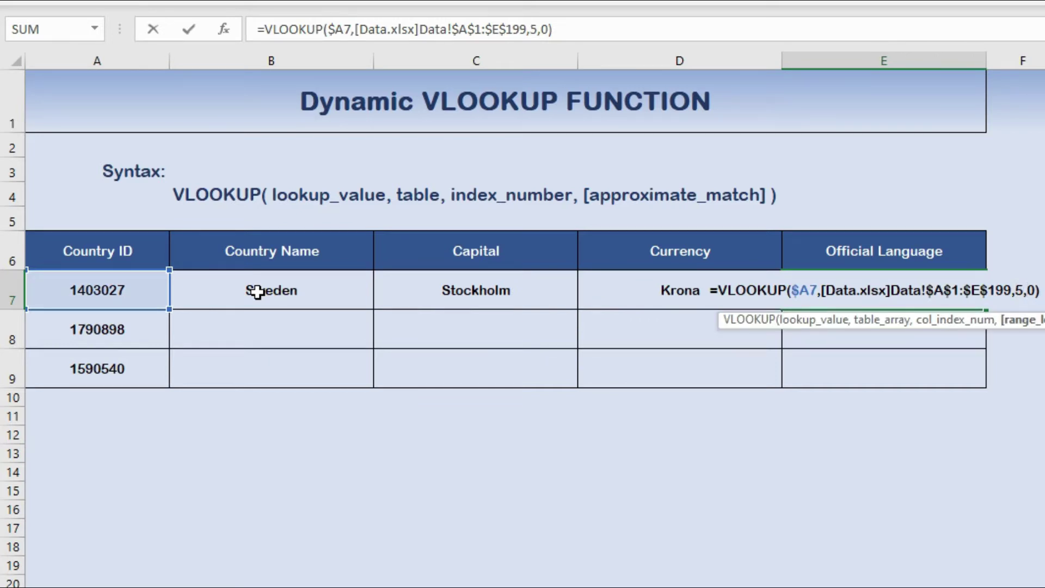
pyautogui.press('Return')
# - Review the row 7 formulas from Country Name to Official Language, checking each column index
pyautogui.press('Up')
pyautogui.press('Left')
pyautogui.press('Left')
pyautogui.press('Left')
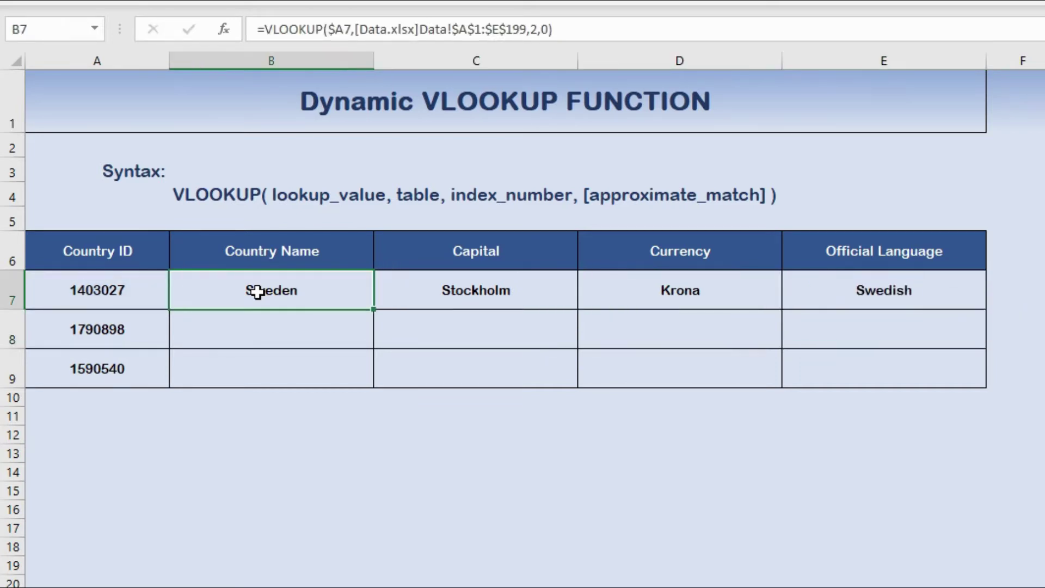
pyautogui.press('Right')
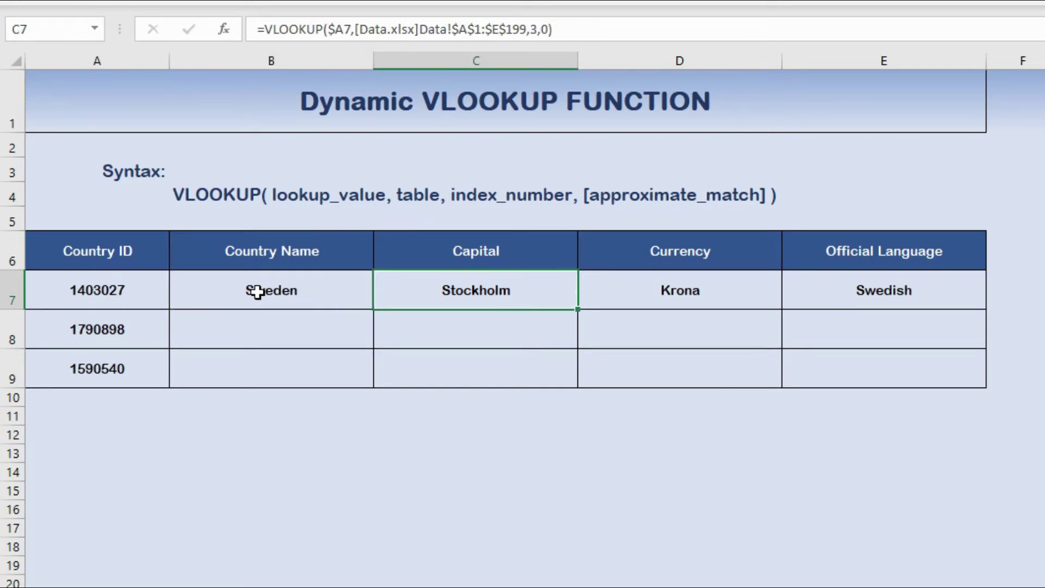
pyautogui.press('Right')
pyautogui.press('Right')
pyautogui.press('Left')
pyautogui.press('Left')
pyautogui.press('Left')
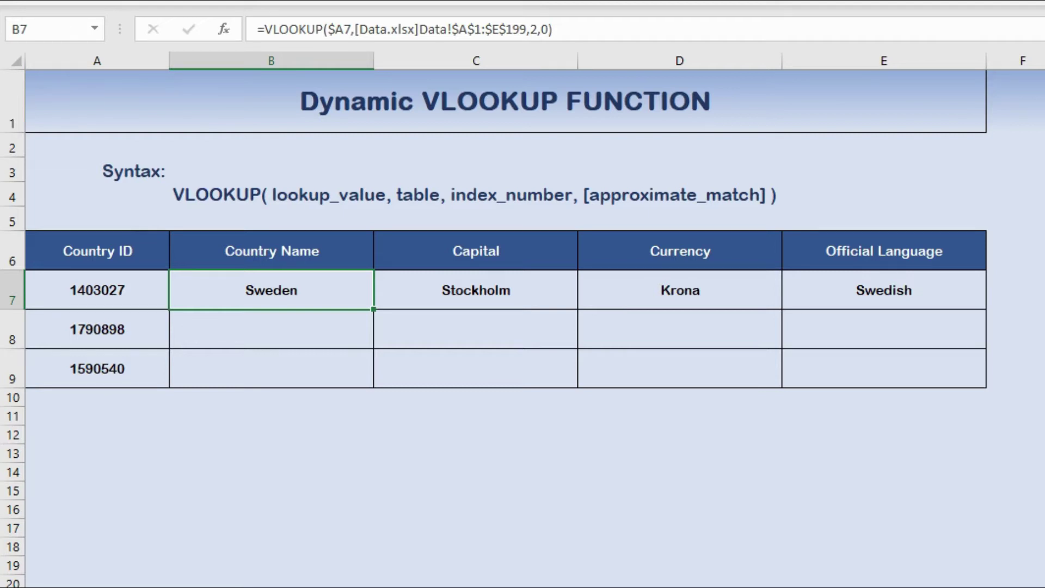
# - Zoom the Vlookup with Multiple Columns sheet out to 130%
pyautogui.scroll(2, 523, 319)
pyautogui.hscroll(-1, 523, 319)
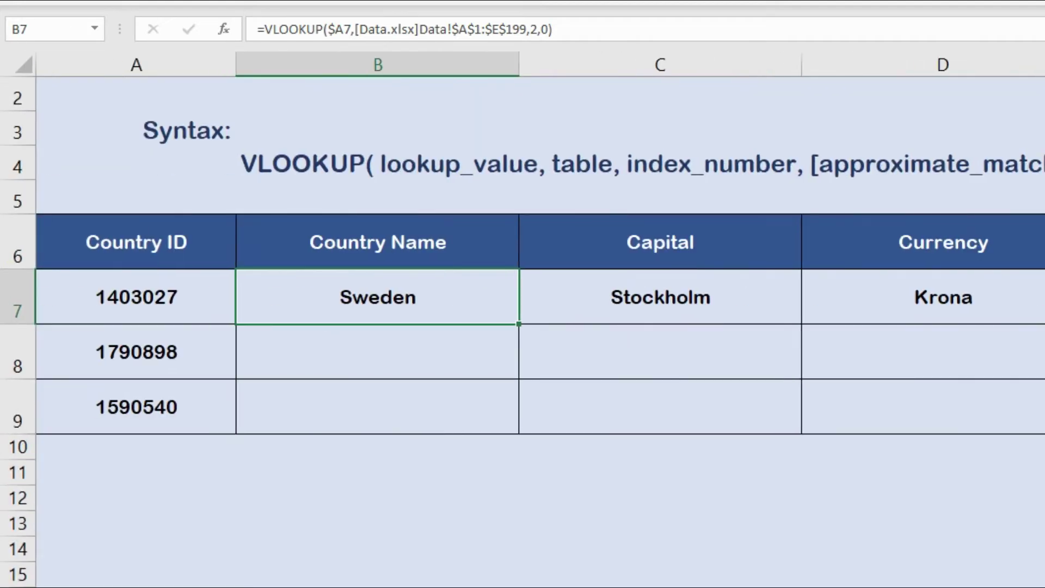
pyautogui.scroll(1, 583, 578)
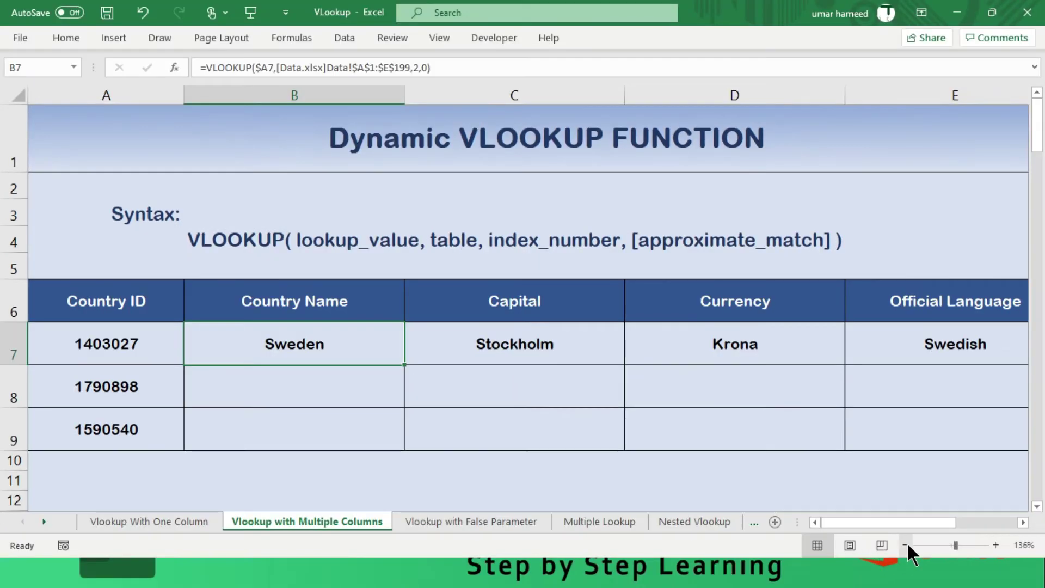
pyautogui.click(906, 544)
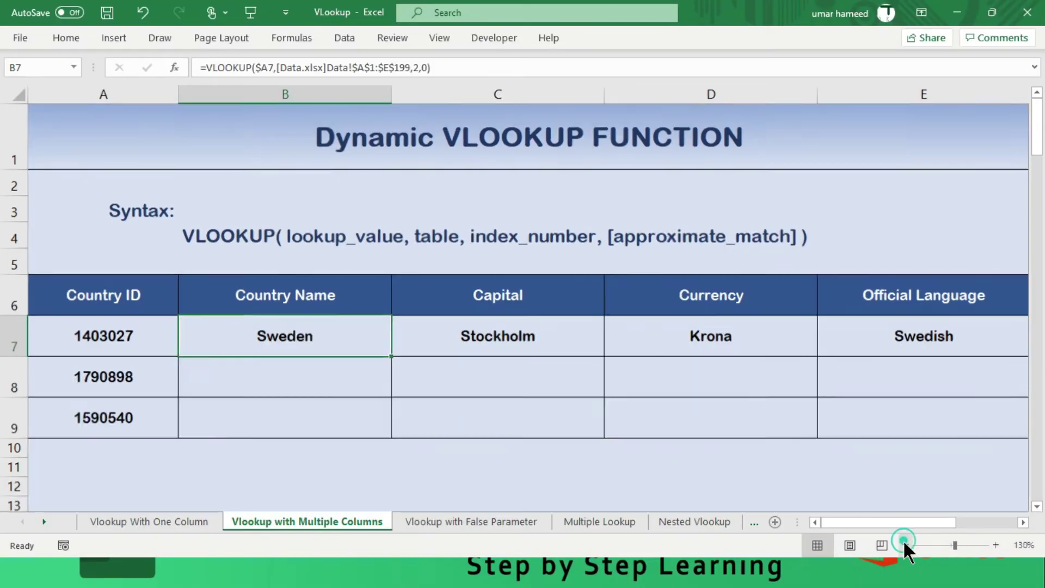
# - Compare the column index arguments of the VLOOKUP formulas in B7 through E7
pyautogui.click(266, 373)
pyautogui.click(280, 334)
pyautogui.press('Right')
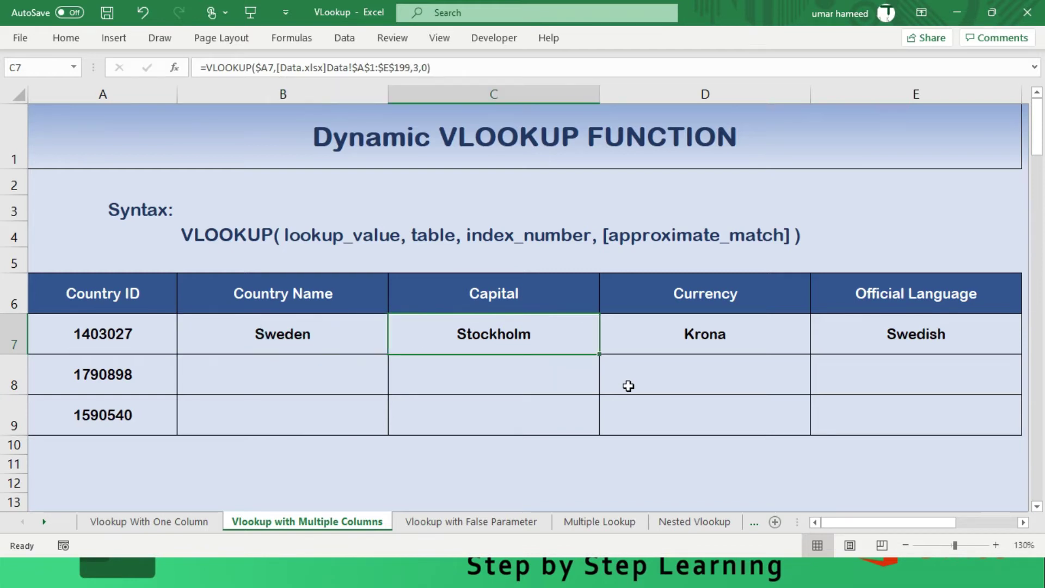
pyautogui.press('Left')
pyautogui.press('Left')
pyautogui.press('Right')
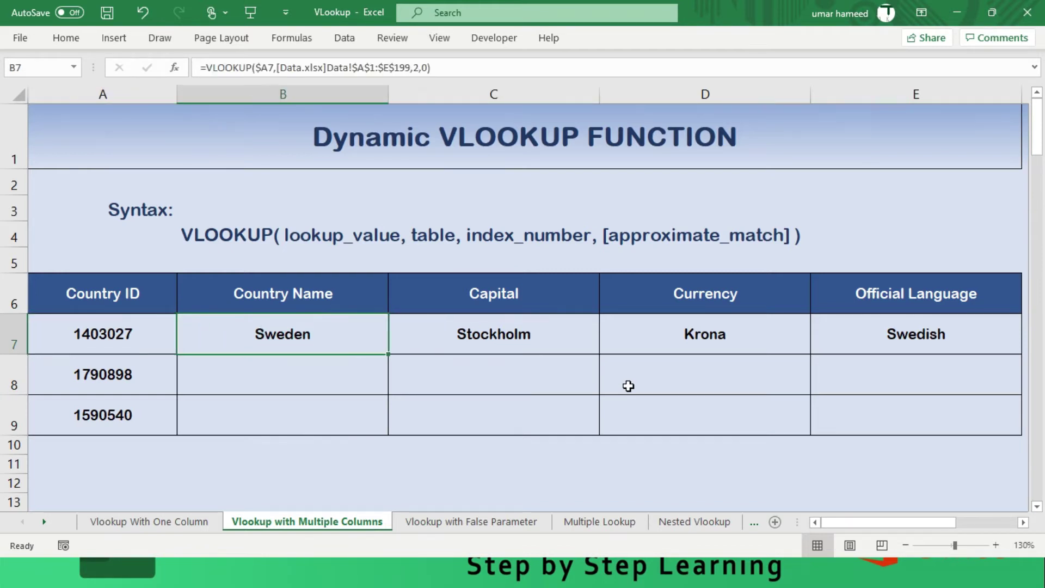
pyautogui.press('Right')
pyautogui.press('Right')
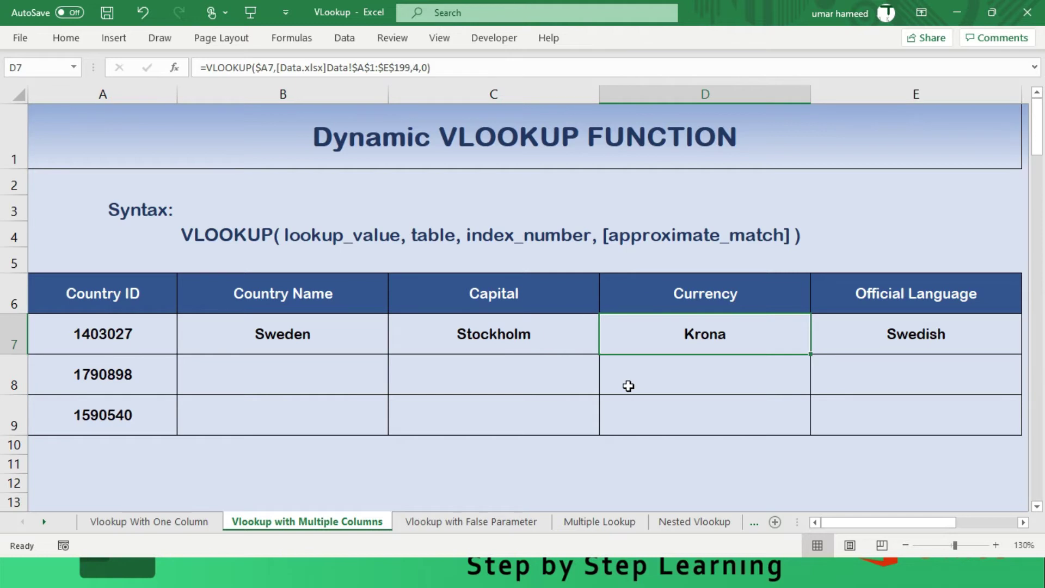
pyautogui.press('Right')
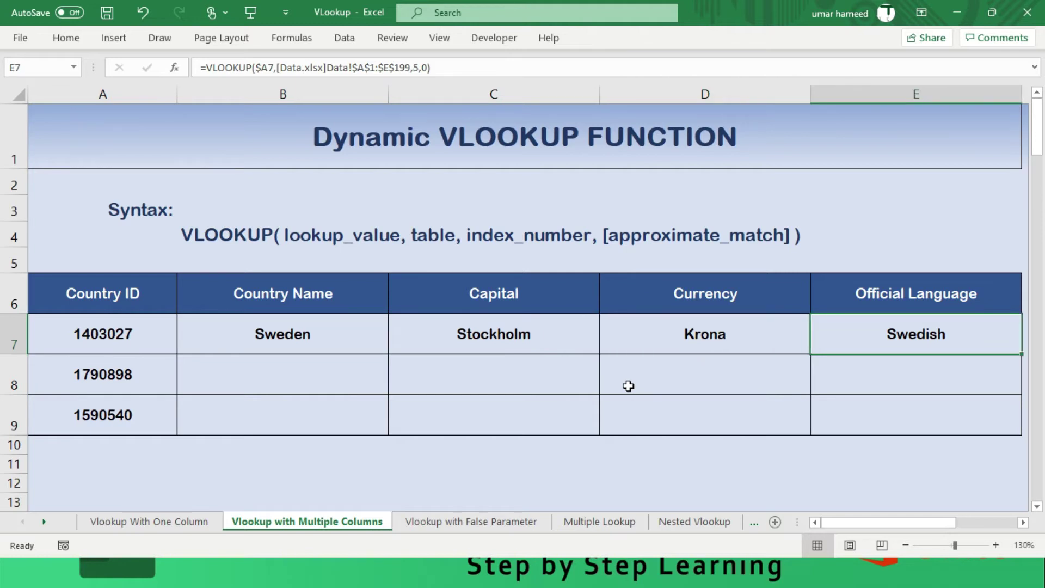
pyautogui.press('Left')
pyautogui.press('Left')
pyautogui.press('Left')
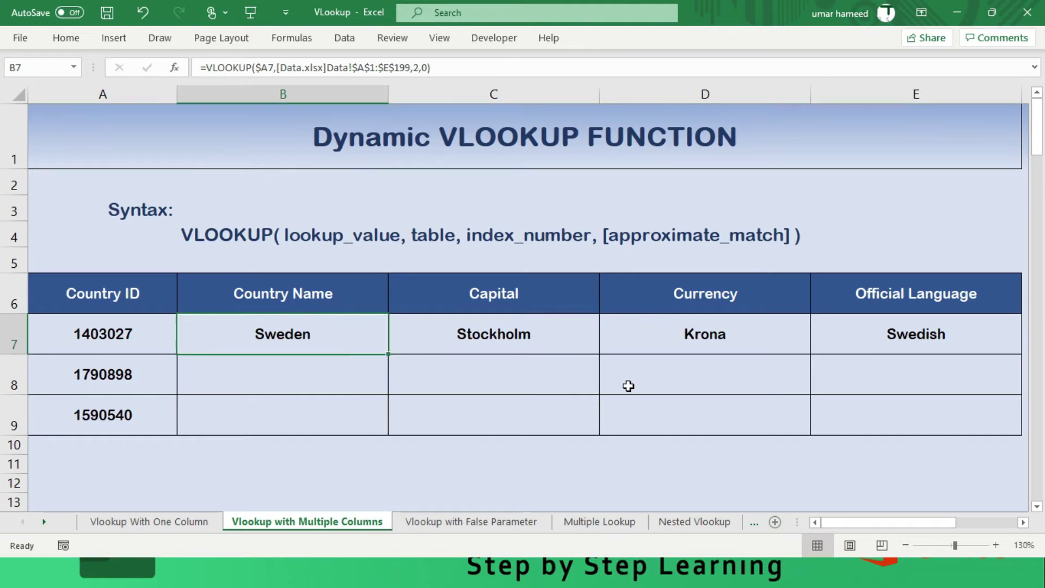
pyautogui.press('Down')
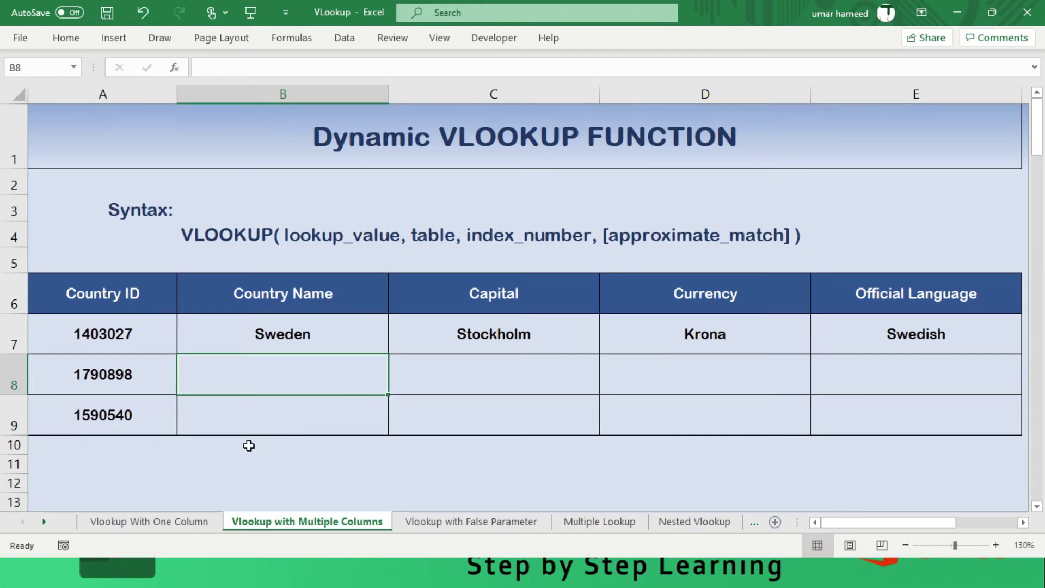
# - Enter the test formula =COLUMNS(A6:B6) in cell B15 below the table
pyautogui.scroll(-1, 249, 446)
pyautogui.click(278, 419)
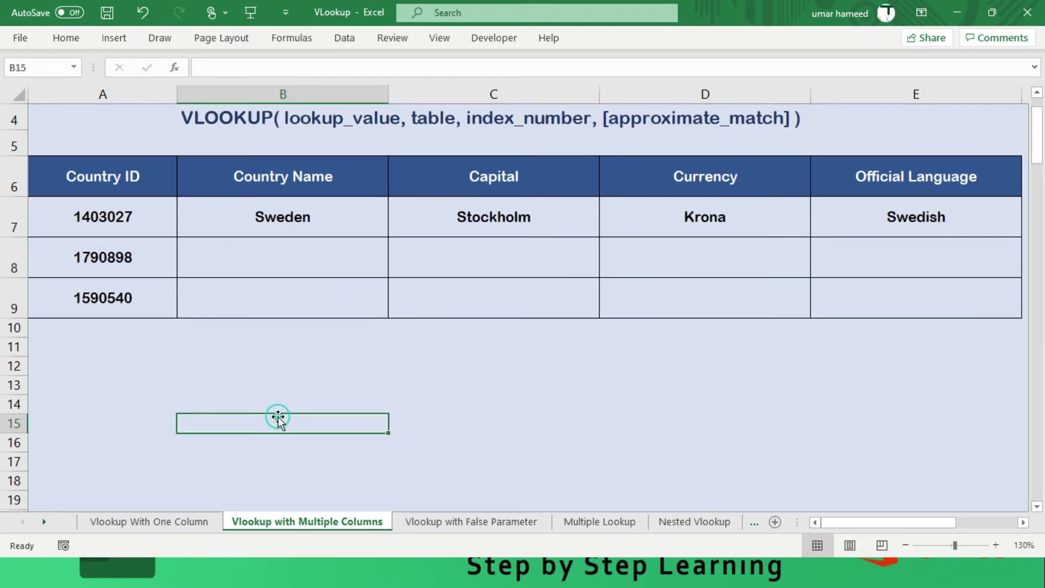
pyautogui.write('=')
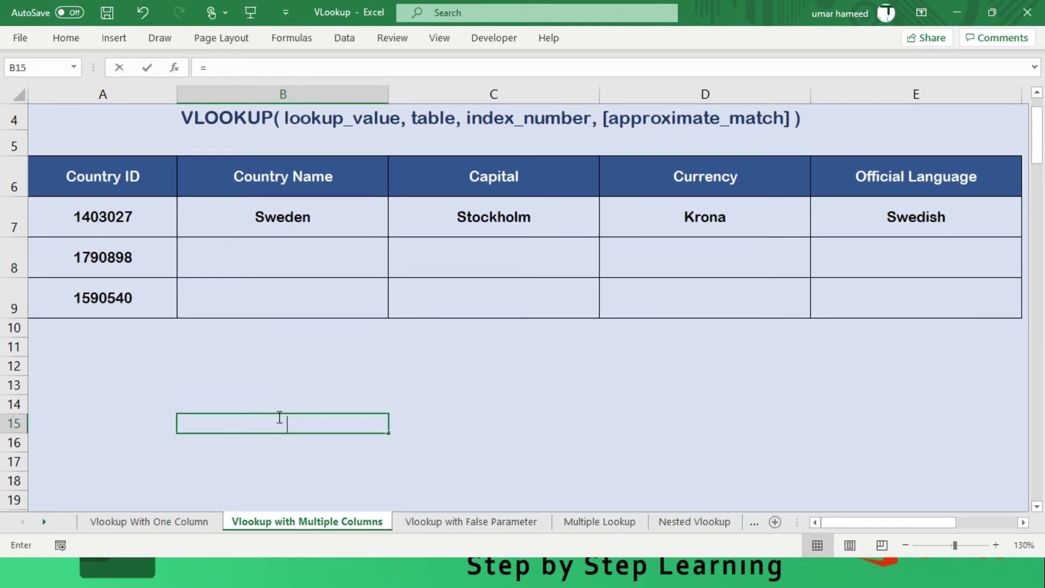
pyautogui.write('c')
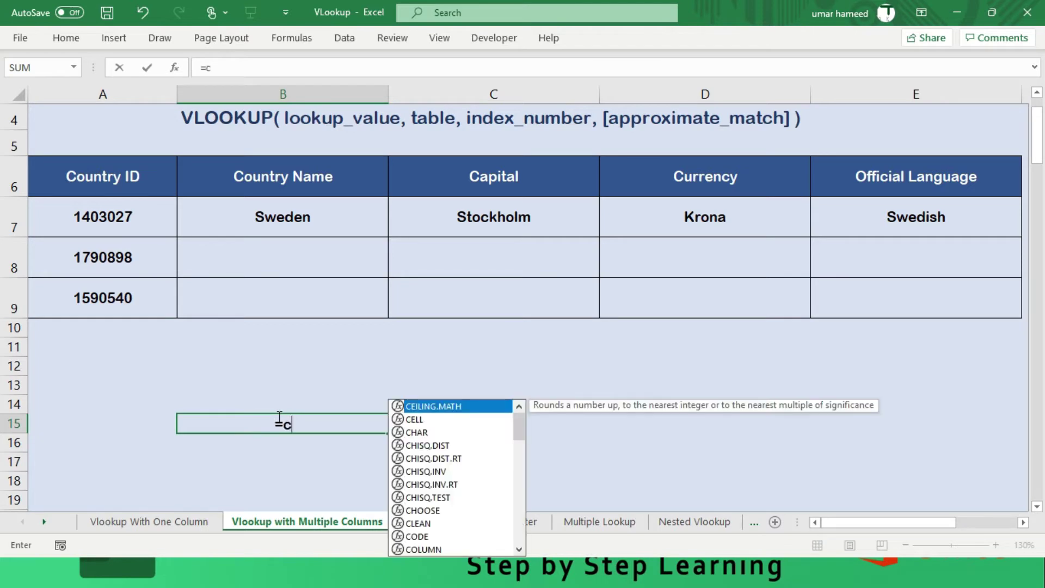
pyautogui.write('olumns')
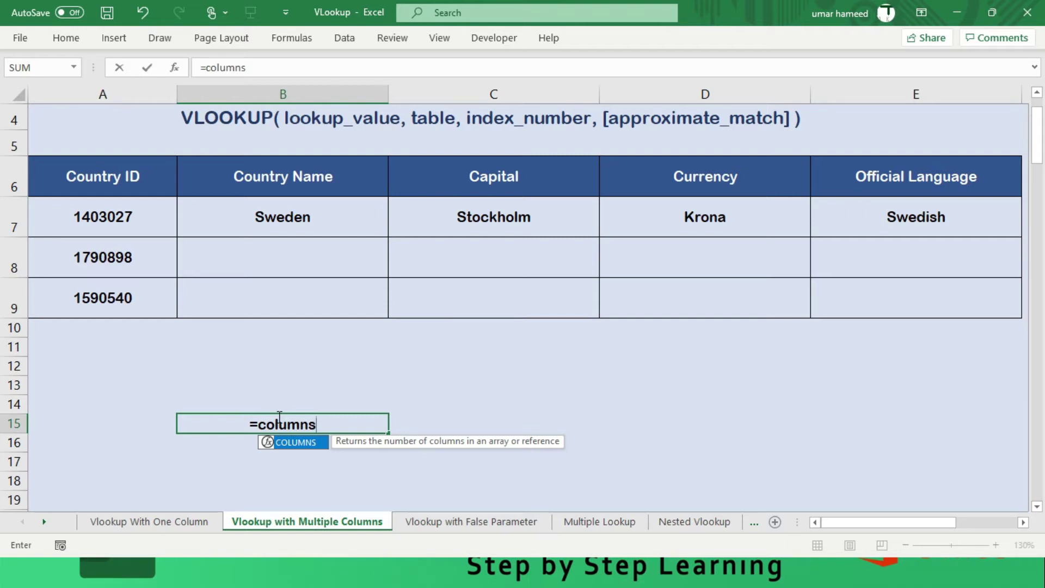
pyautogui.write('(')
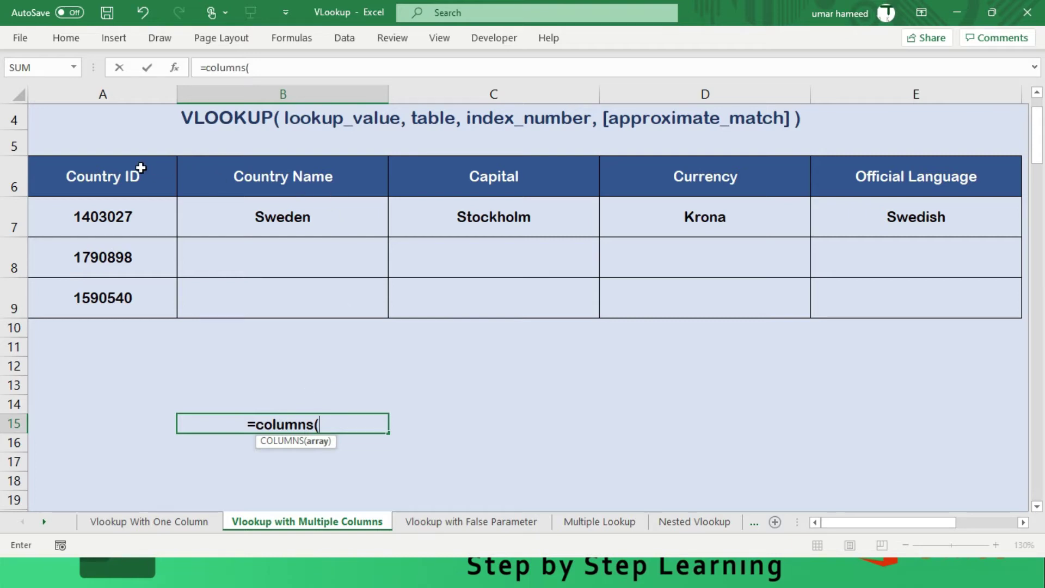
pyautogui.moveTo(133, 176); pyautogui.dragTo(222, 178)
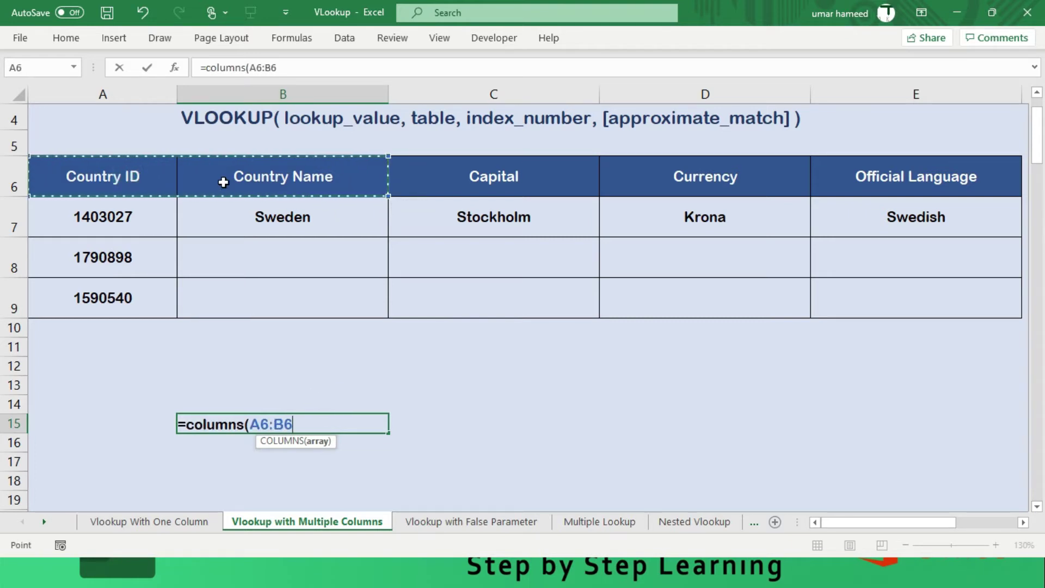
pyautogui.write(')')
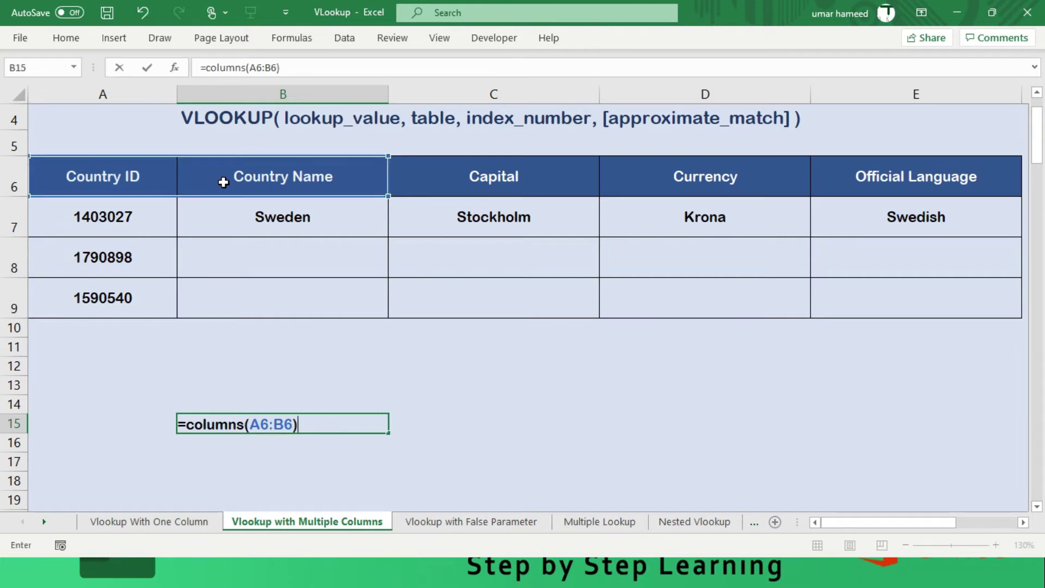
pyautogui.press('Return')
pyautogui.press('Up')
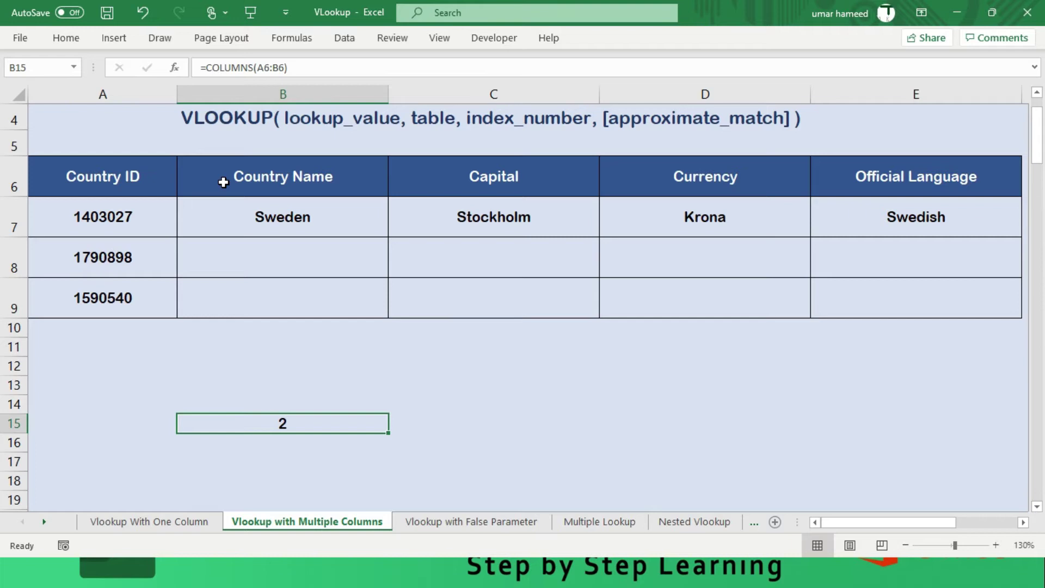
# - Make the A6 reference absolute in the B15 test formula, giving =COLUMNS($A$6:B6)
pyautogui.press('F2')
pyautogui.press('Left')
pyautogui.press('Left')
pyautogui.press('Left')
pyautogui.press('Left')
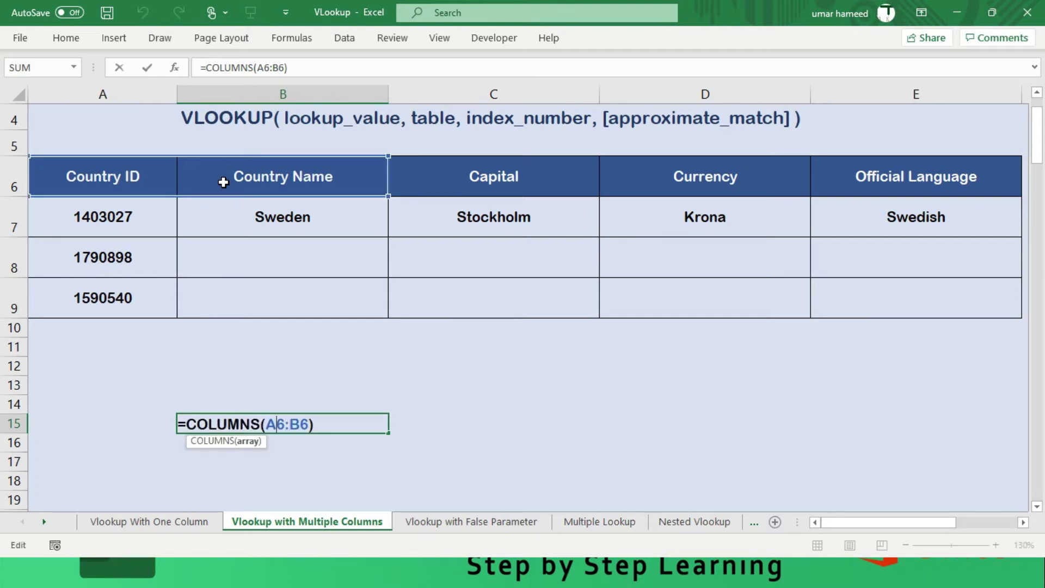
pyautogui.press('F4')
pyautogui.press('Return')
pyautogui.press('Up')
# - Fill the COLUMNS test formula from B15 across to E15 and check the copied cells
pyautogui.hotkey('shift', 'Right')
pyautogui.hotkey('shift', 'Right')
pyautogui.hotkey('shift', 'Right')
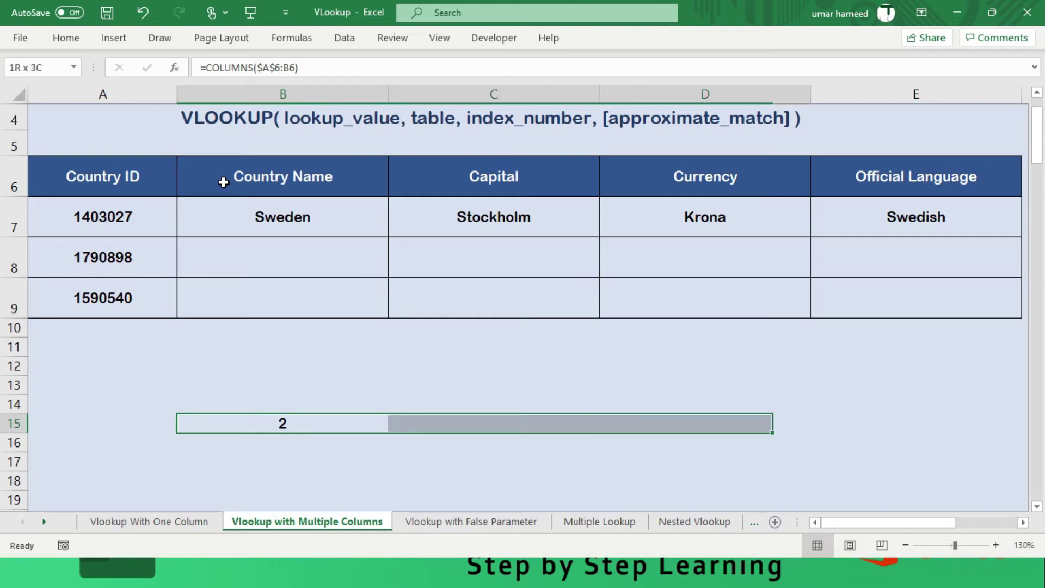
pyautogui.press('F2')
pyautogui.hotkey('ctrl', 'Return')
pyautogui.press('Right')
pyautogui.press('Right')
pyautogui.press('Right')
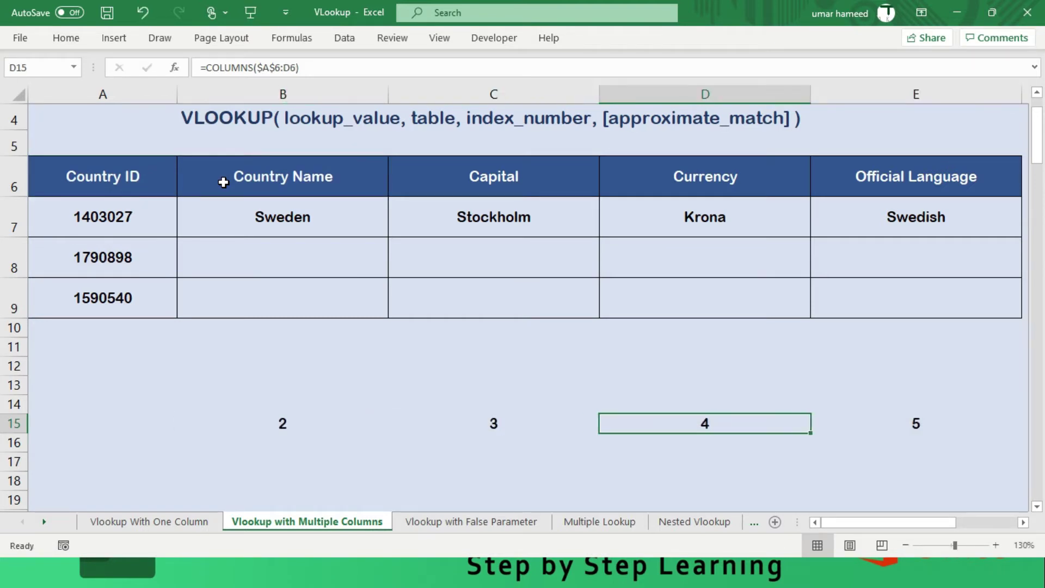
# - Clear the COLUMNS test formulas from B15 through E15
pyautogui.hotkey('shift', 'Left')
pyautogui.hotkey('shift', 'Left')
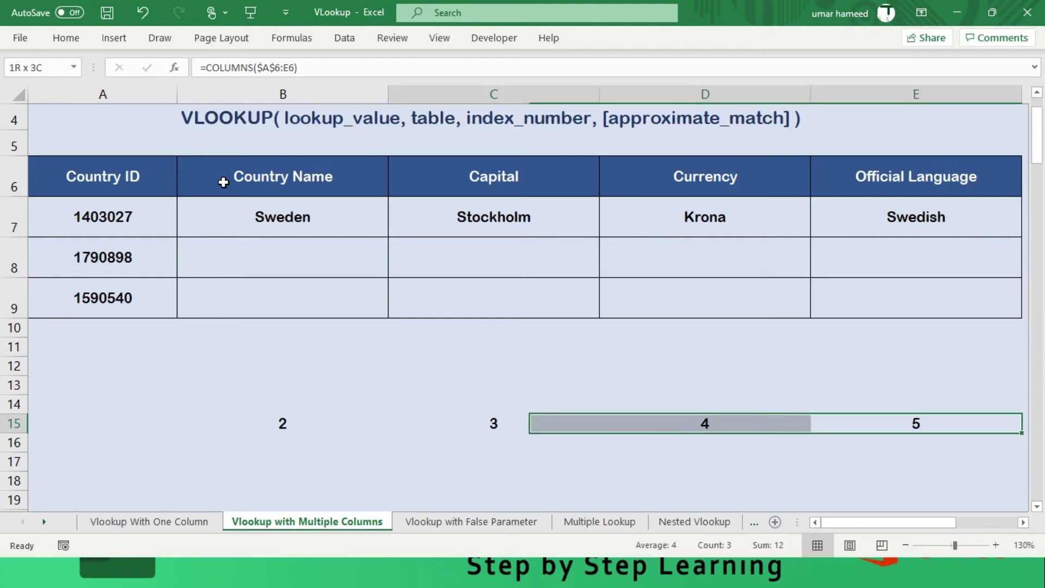
pyautogui.press('Delete')
pyautogui.press('Left')
pyautogui.press('Left')
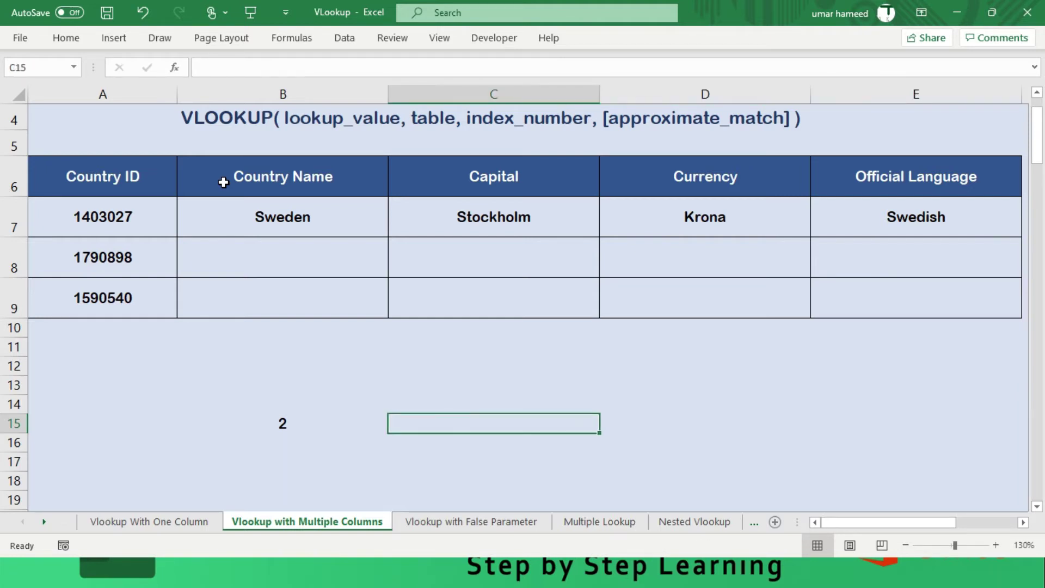
pyautogui.press('Left')
pyautogui.press('Left')
pyautogui.press('Right')
pyautogui.press('Delete')
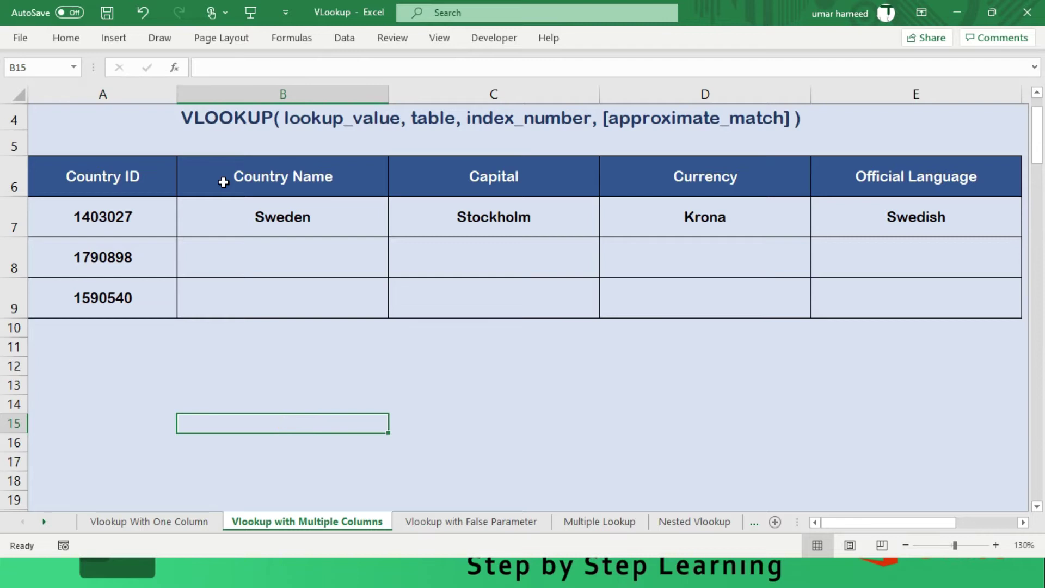
pyautogui.press('Up')
pyautogui.press('Up')
pyautogui.press('Up')
pyautogui.press('Up')
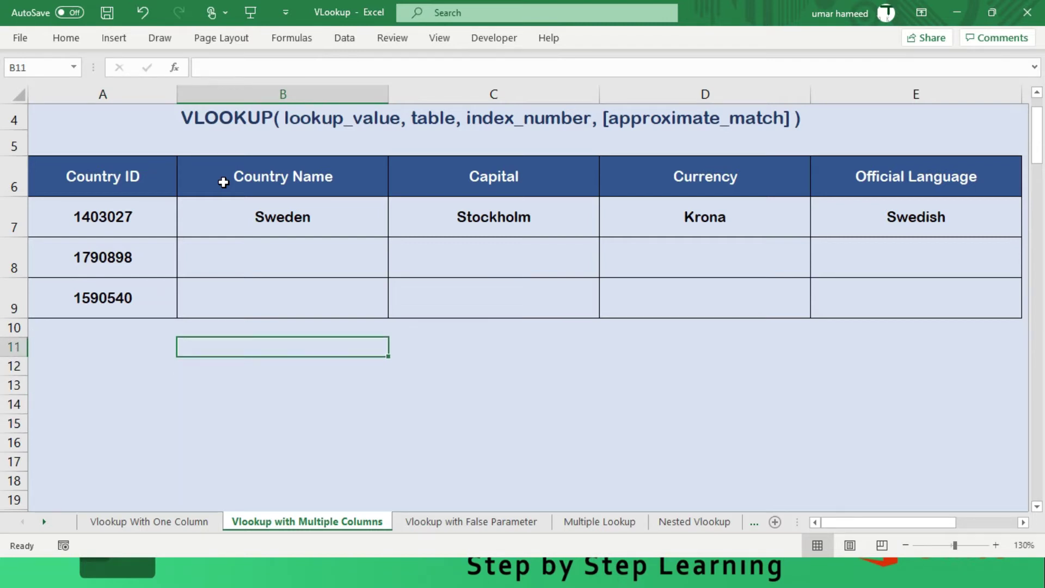
pyautogui.scroll(1, 303, 262)
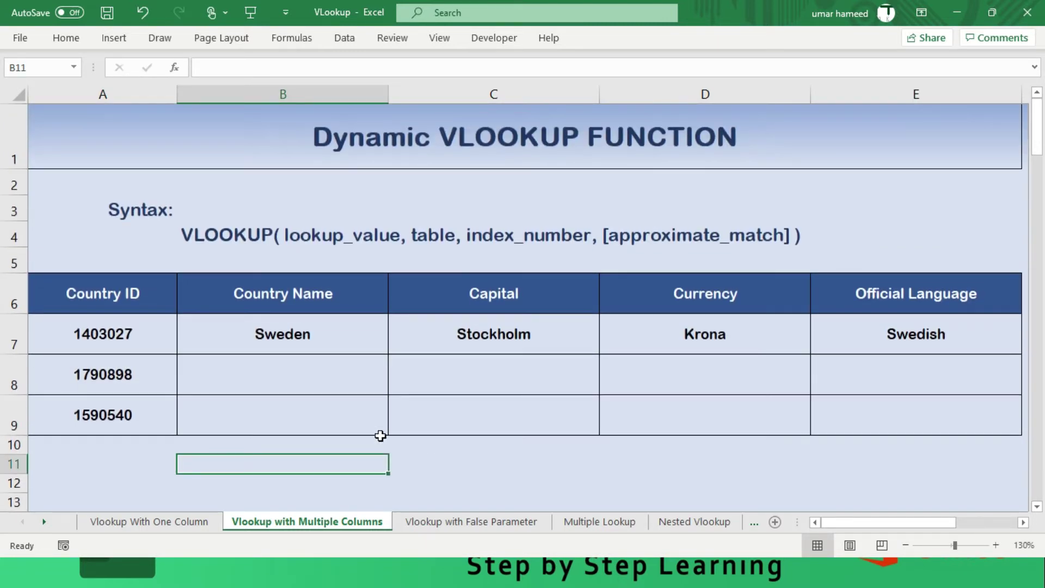
pyautogui.click(315, 375)
pyautogui.press('Up')
pyautogui.press('Up')
pyautogui.press('Up')
pyautogui.write('=')
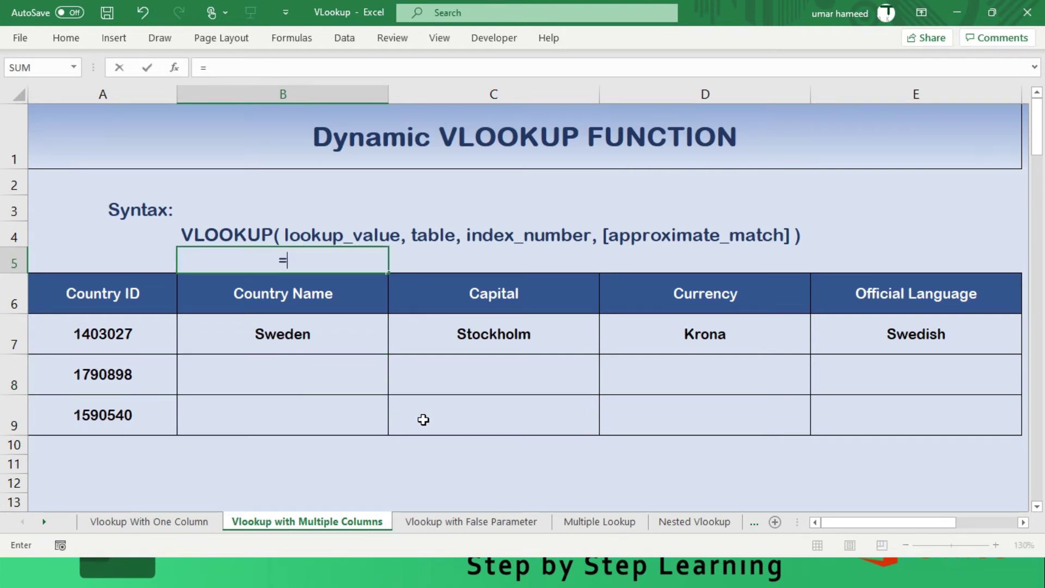
pyautogui.press('Escape')
# - Start a VLOOKUP formula in the Country Name cell B8 with A8 as the lookup value
pyautogui.press('Down')
pyautogui.press('Down')
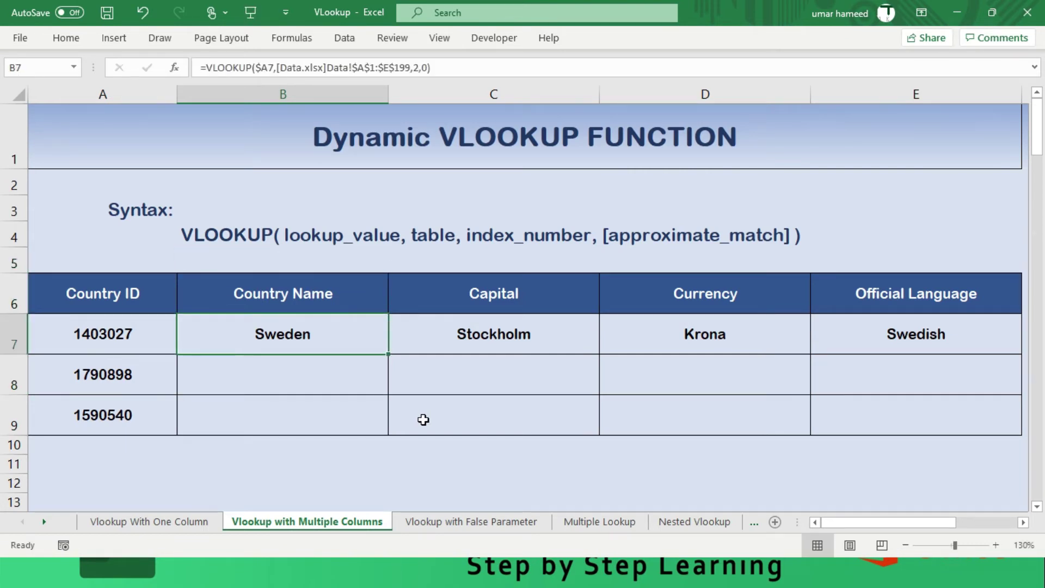
pyautogui.press('Down')
pyautogui.write('=')
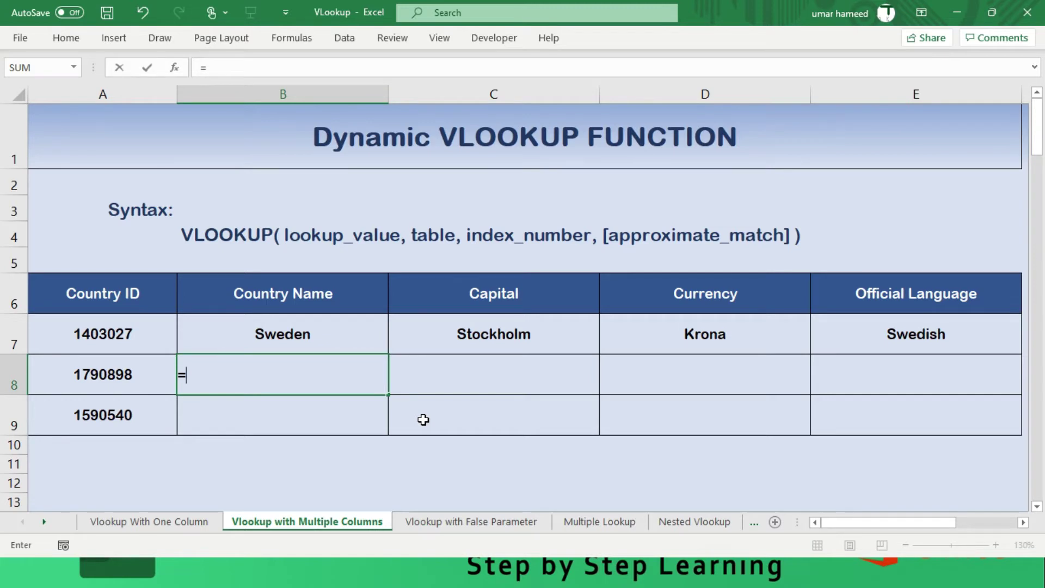
pyautogui.write('VLookup')
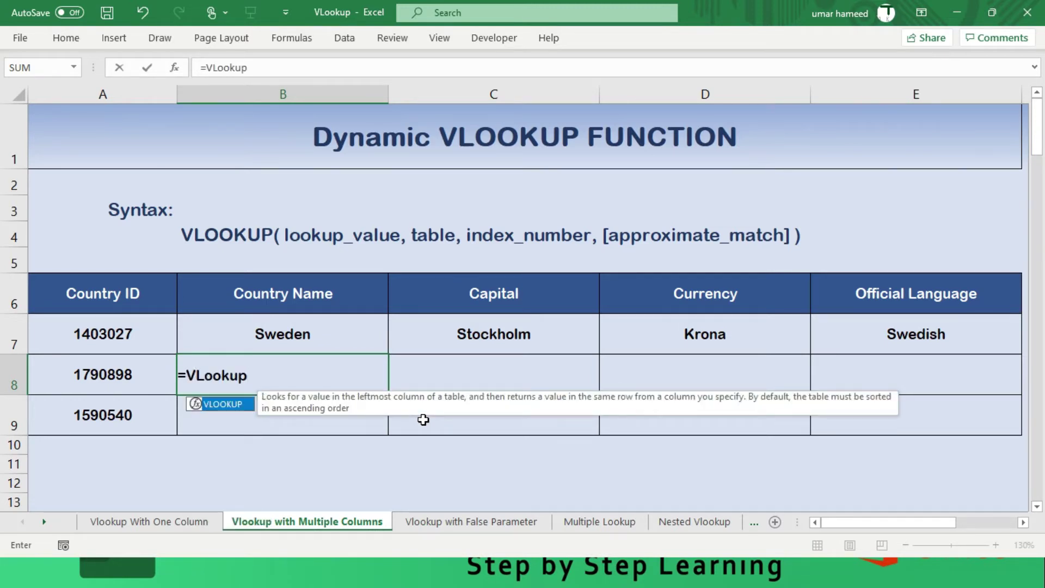
pyautogui.write('(')
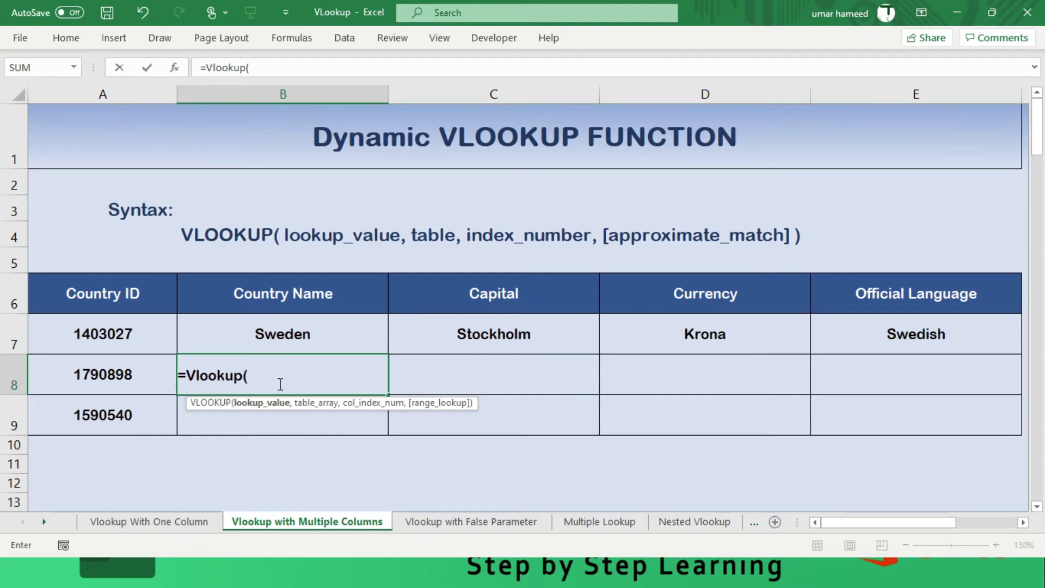
pyautogui.click(136, 370)
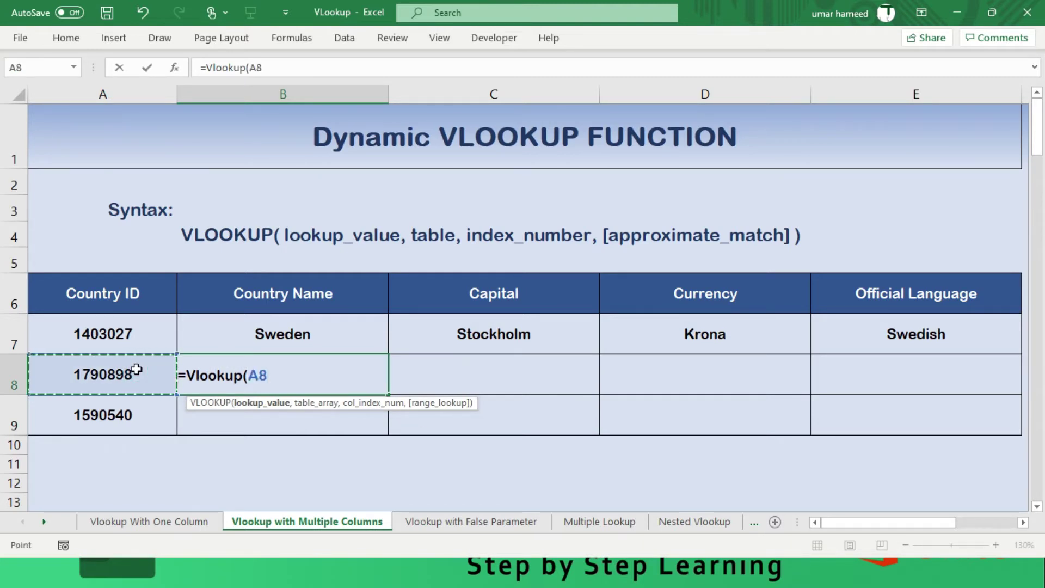
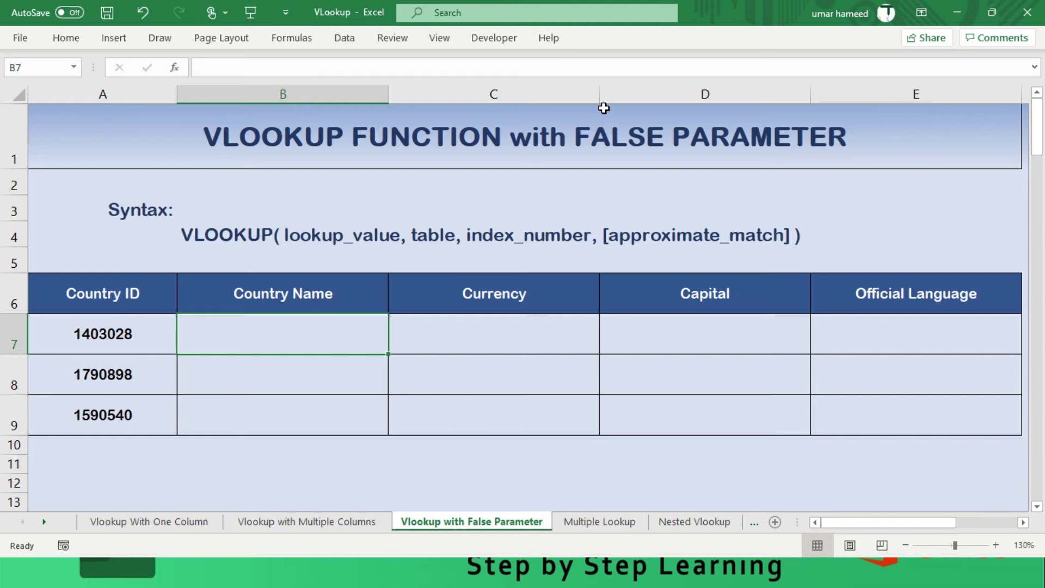
# - Start a VLOOKUP formula in the Country Name cell B7 with A7 as the lookup value
pyautogui.write('=')
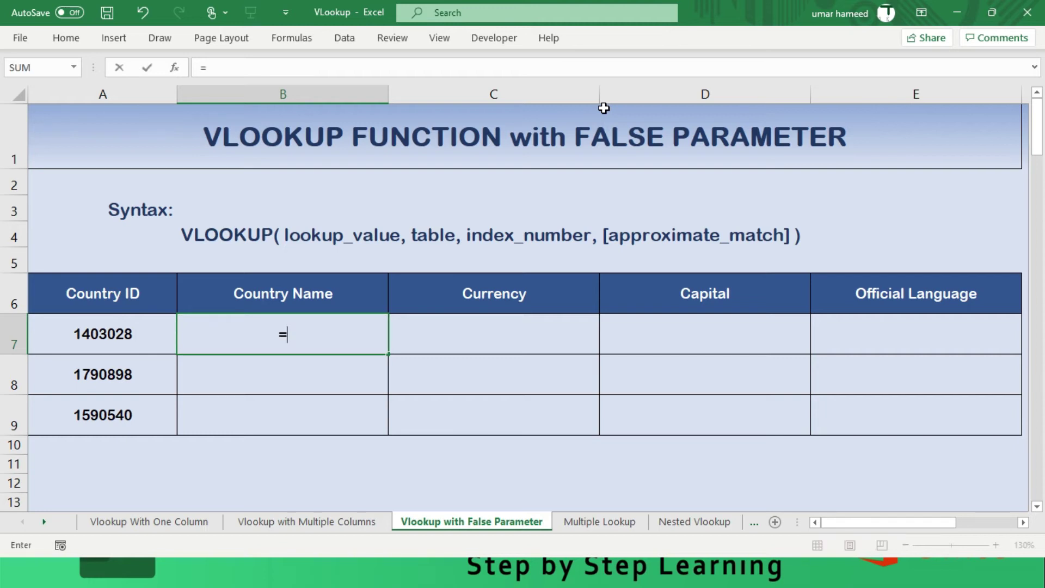
pyautogui.write('Vlo')
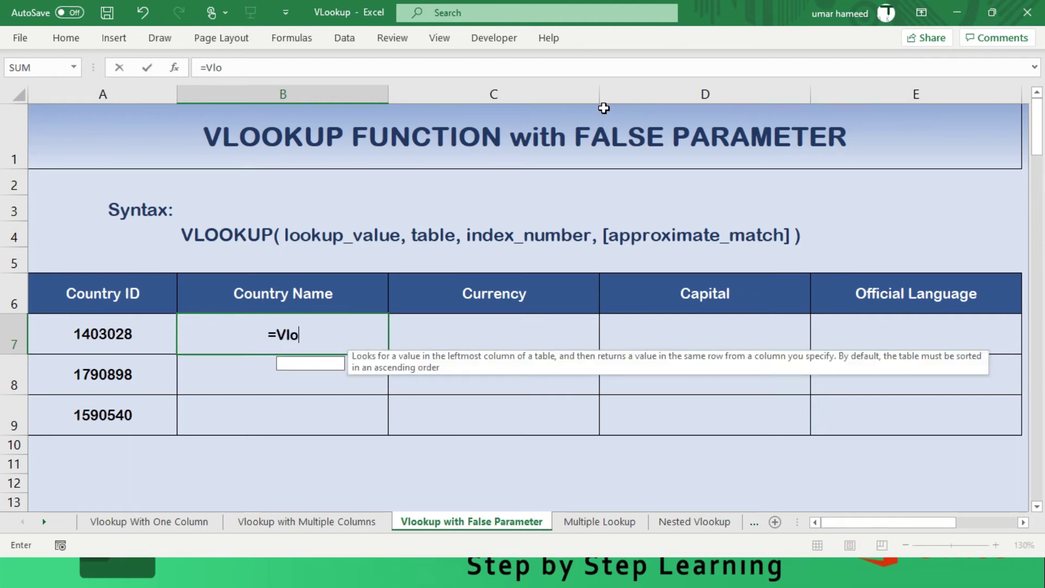
pyautogui.write('okup(')
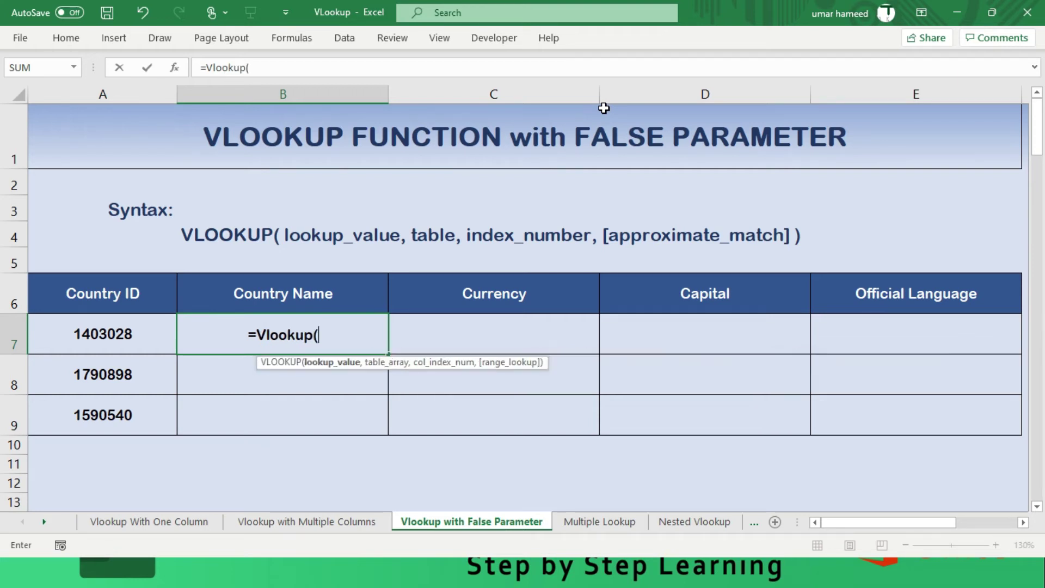
pyautogui.press('Left')
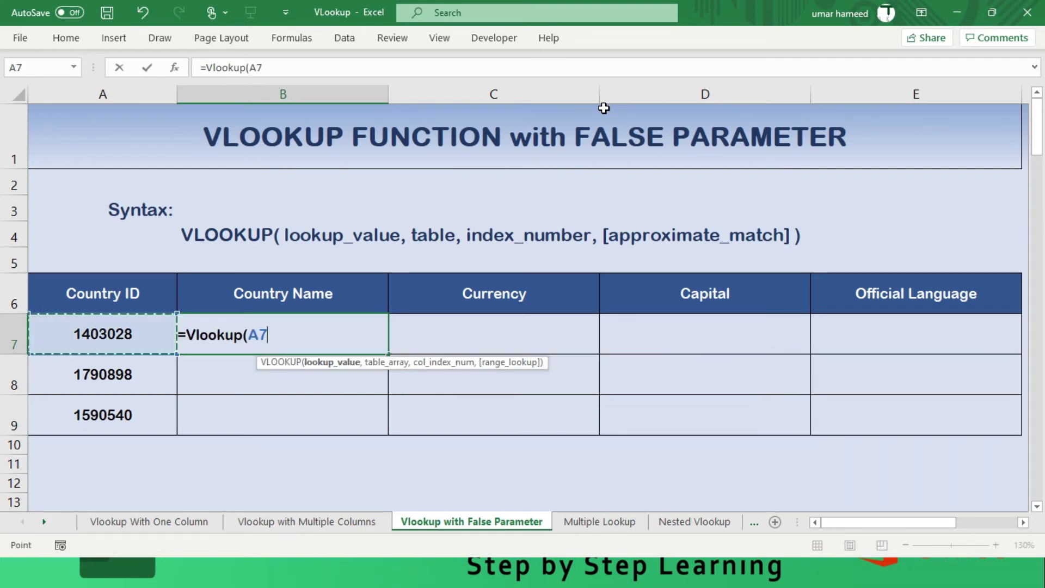
pyautogui.write(',')
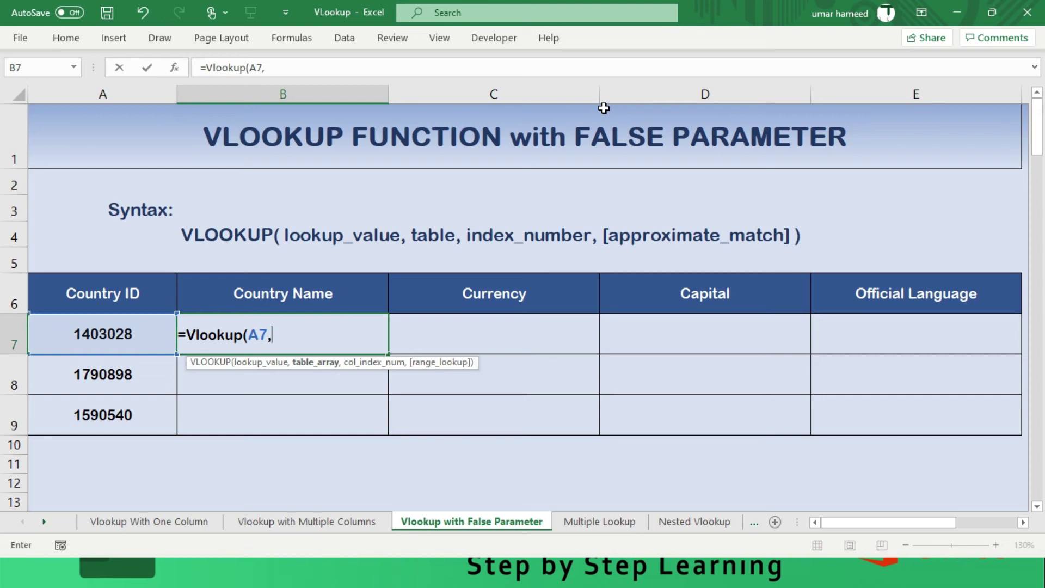
# - Set the formula's table array to $A$1:$E$199 on the Data sheet of the Data workbook
pyautogui.hotkey('alt', 'Tab')
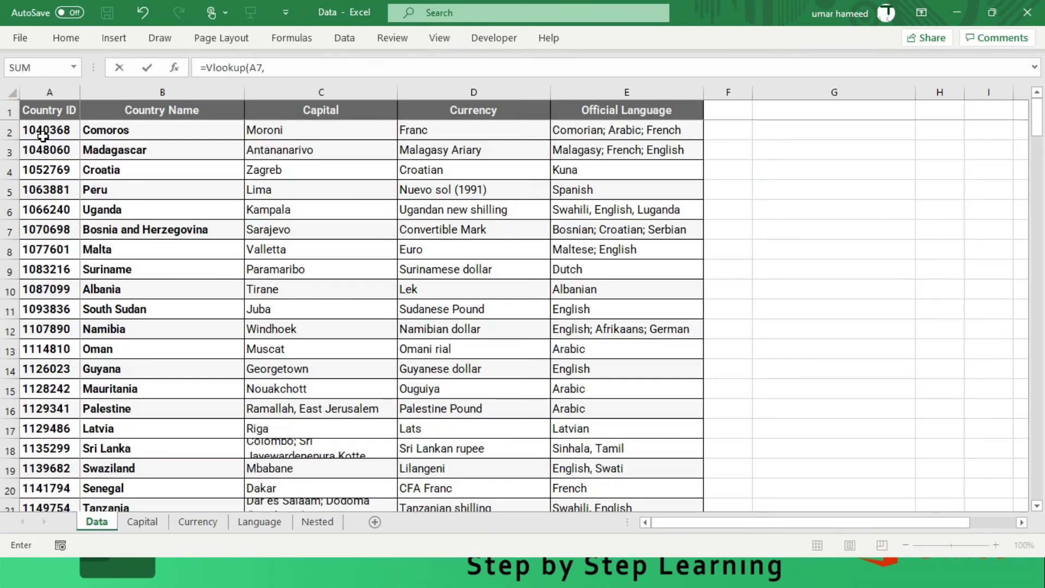
pyautogui.click(50, 111)
pyautogui.hotkey('ctrl', 'shift', 'Right')
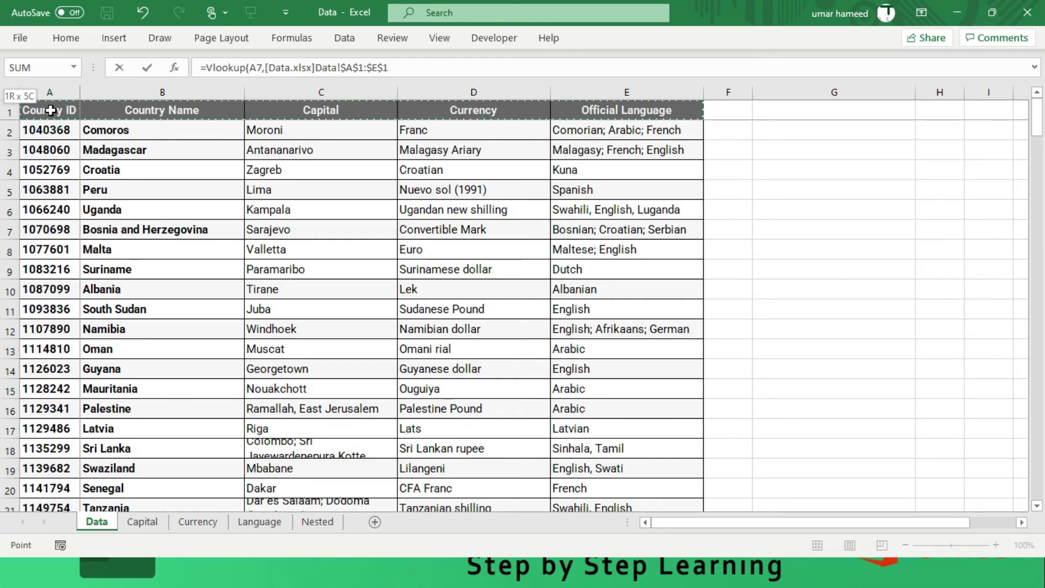
pyautogui.hotkey('ctrl', 'shift', 'Down')
pyautogui.write(',')
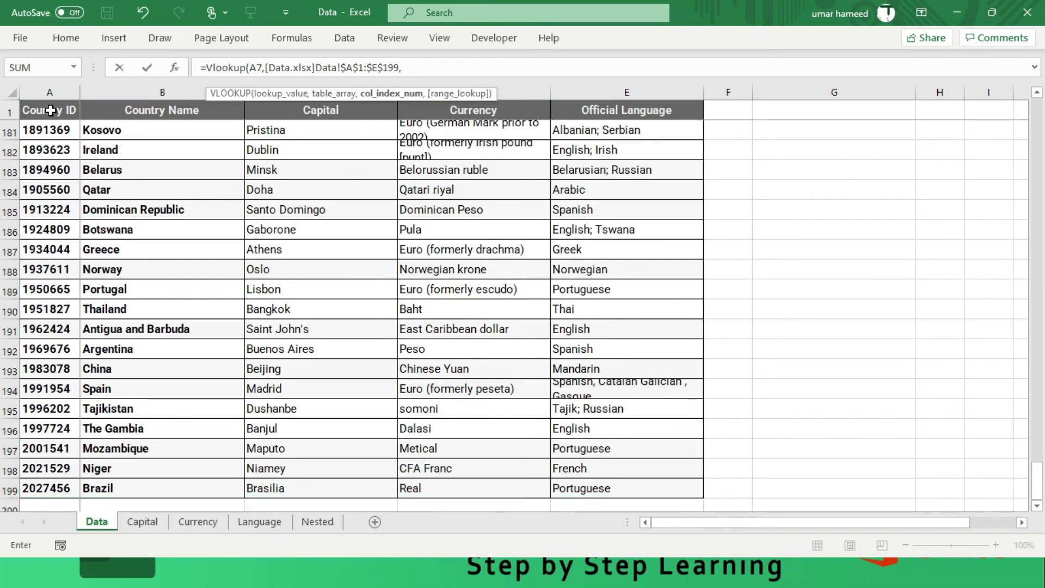
pyautogui.hotkey('ctrl', 'Tab')
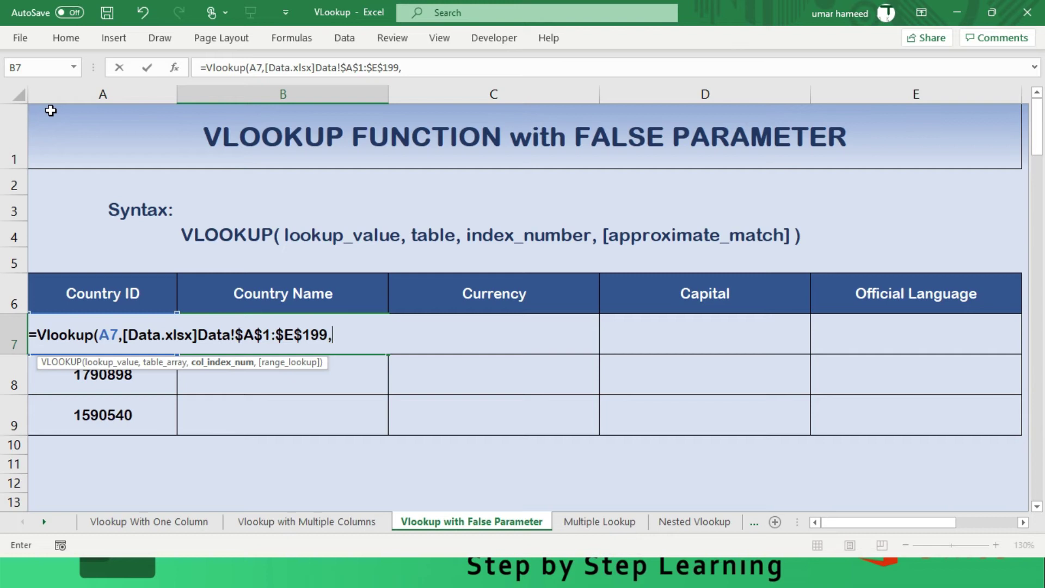
# - Supply the column index with a MATCH of header B6 against the Data sheet's header row $A$1:$E$1, using match type 0
pyautogui.write('ma')
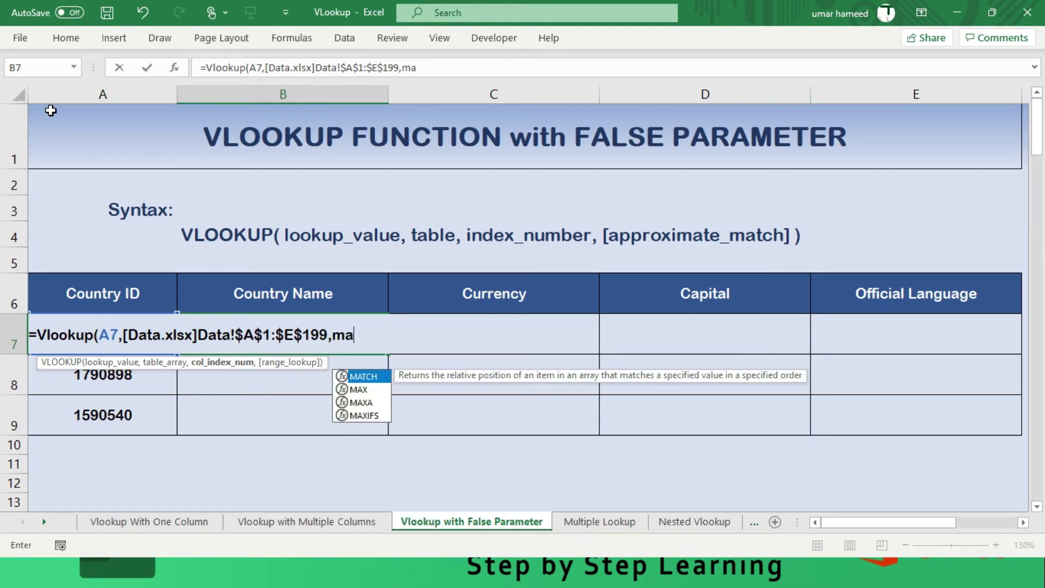
pyautogui.write('tch(')
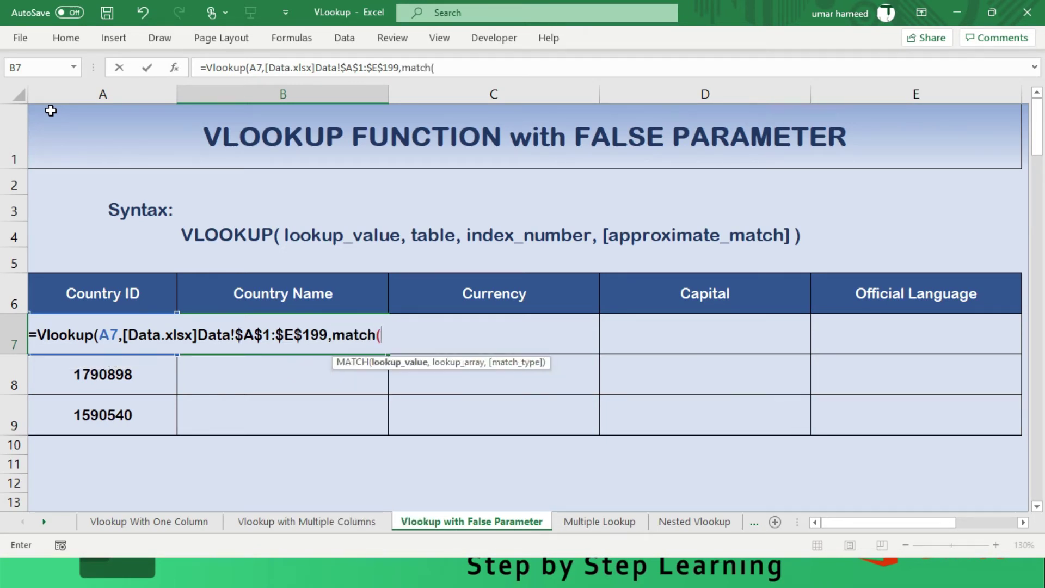
pyautogui.click(292, 292)
pyautogui.write(',')
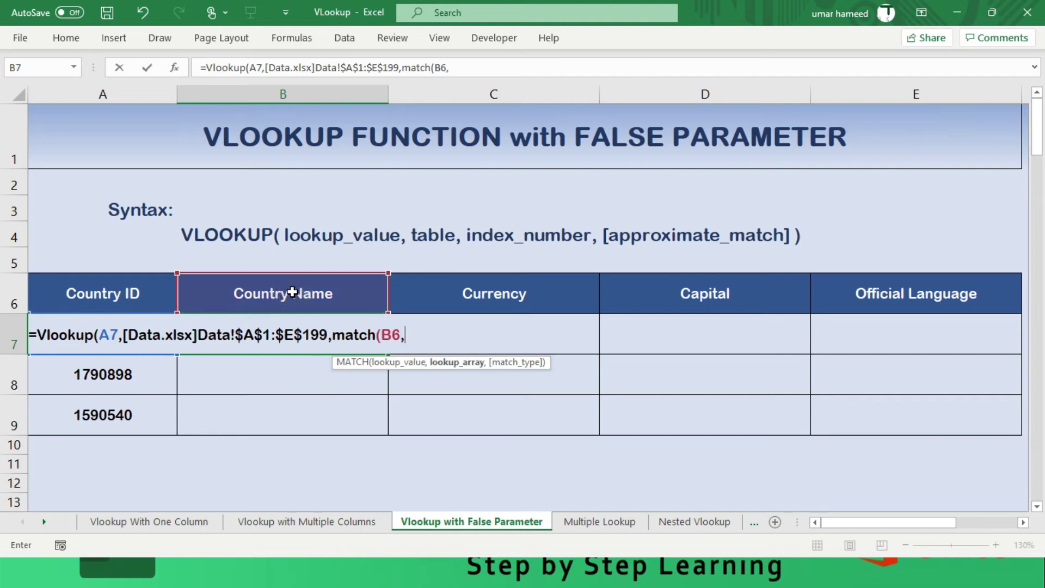
pyautogui.hotkey('ctrl', 'Tab')
pyautogui.moveTo(48, 109); pyautogui.dragTo(561, 112)
pyautogui.write(',')
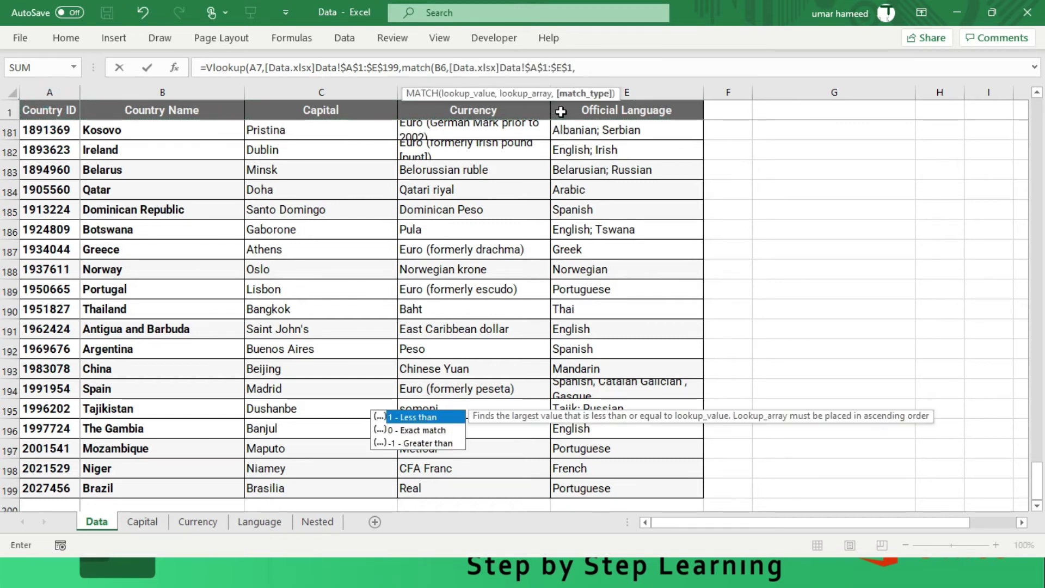
pyautogui.hotkey('ctrl', 'Tab')
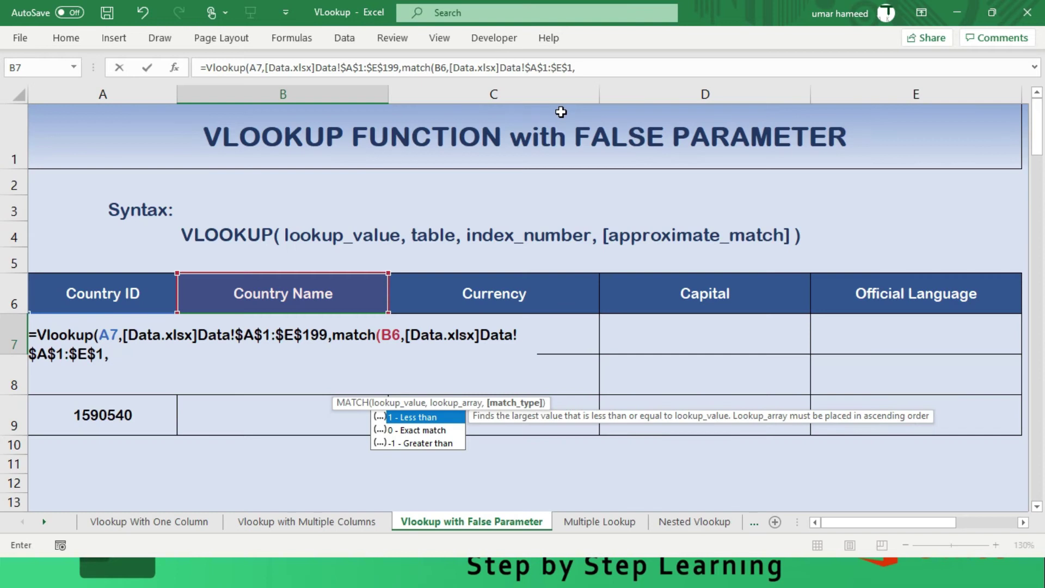
pyautogui.write('0')
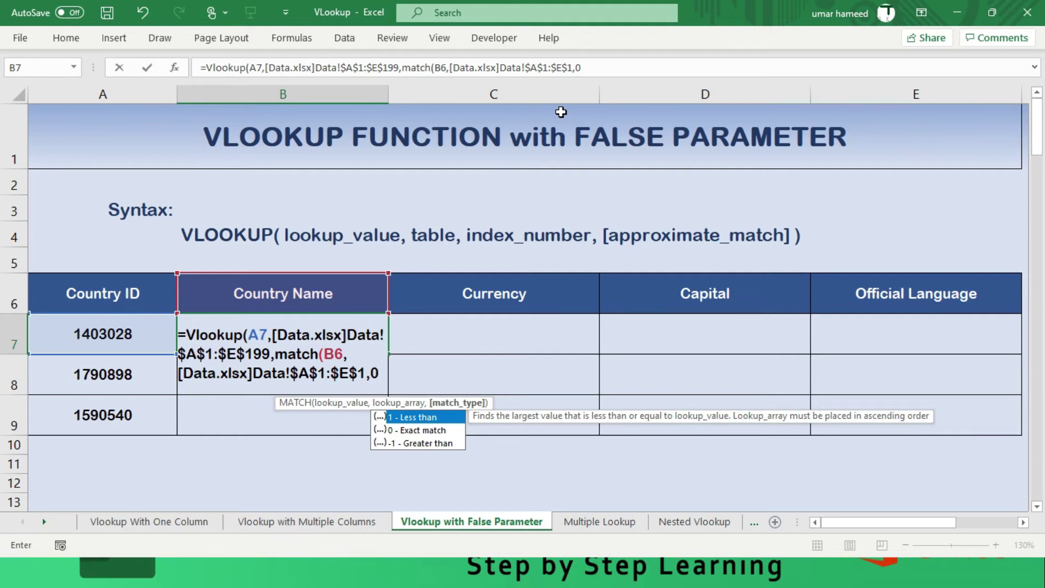
pyautogui.write(')')
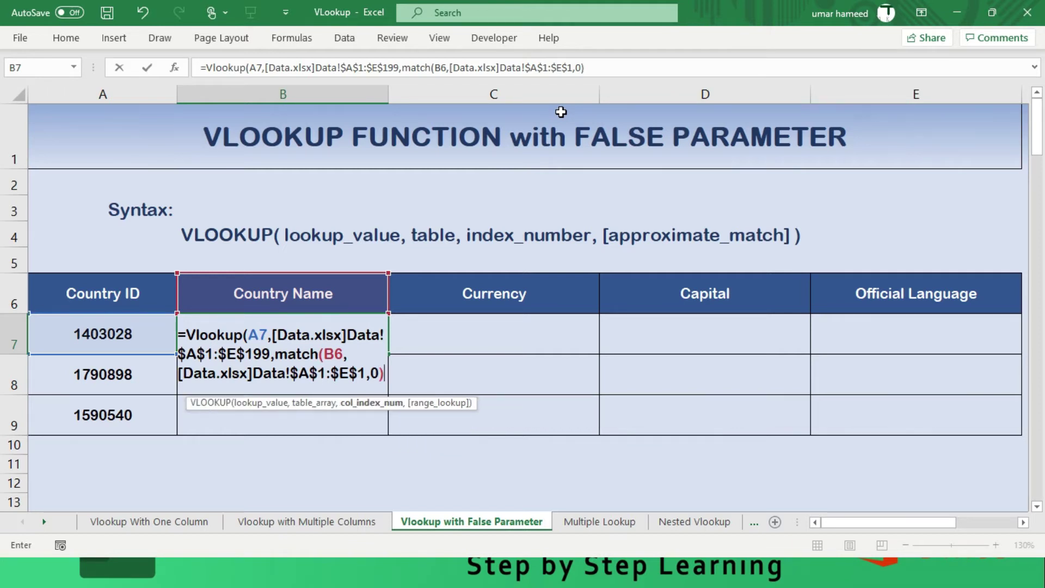
# - Set the VLOOKUP's range lookup argument to 1 and complete the B7 formula
pyautogui.write(',')
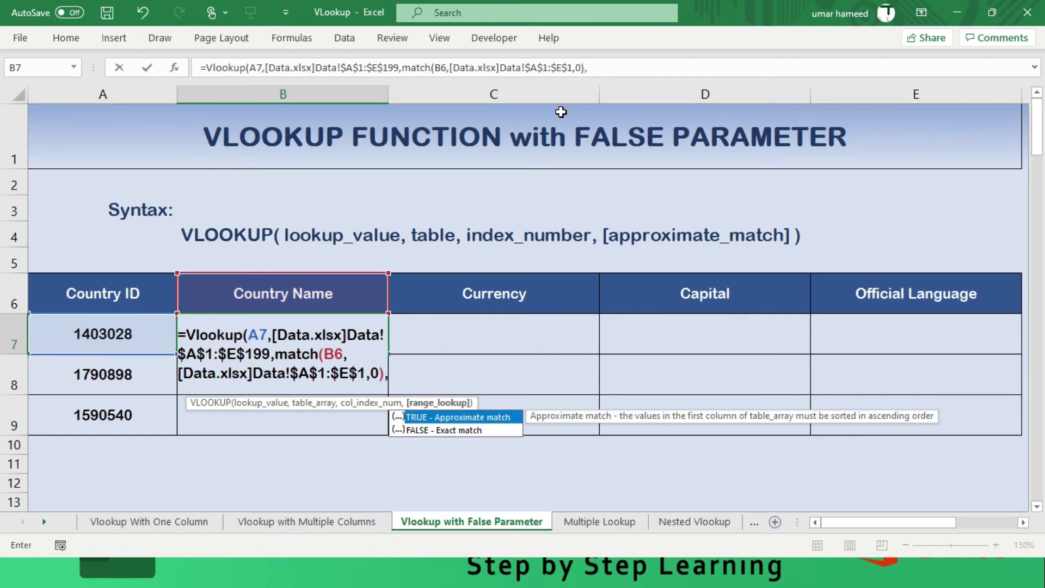
pyautogui.write('1')
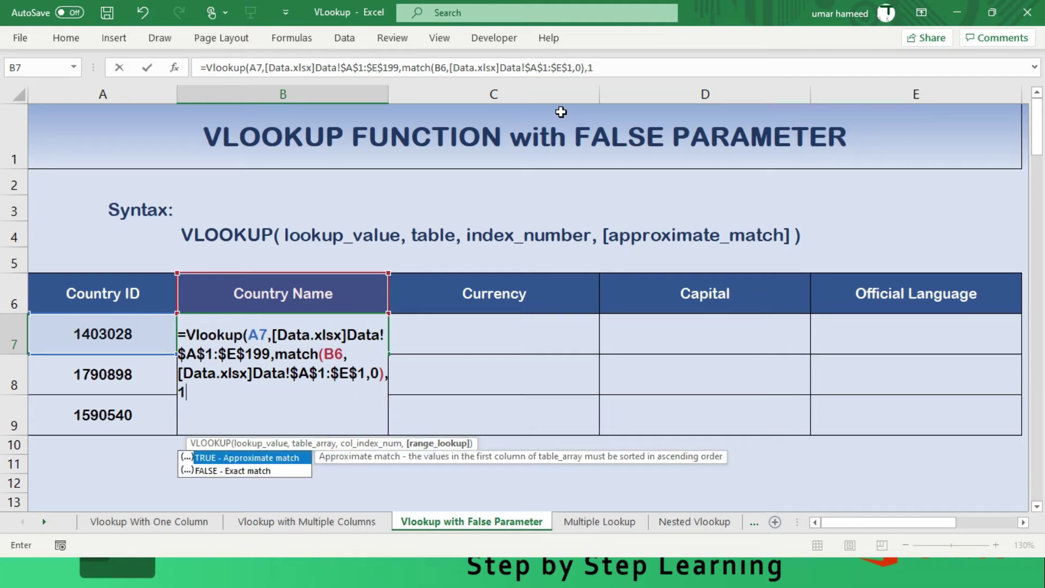
pyautogui.write(')')
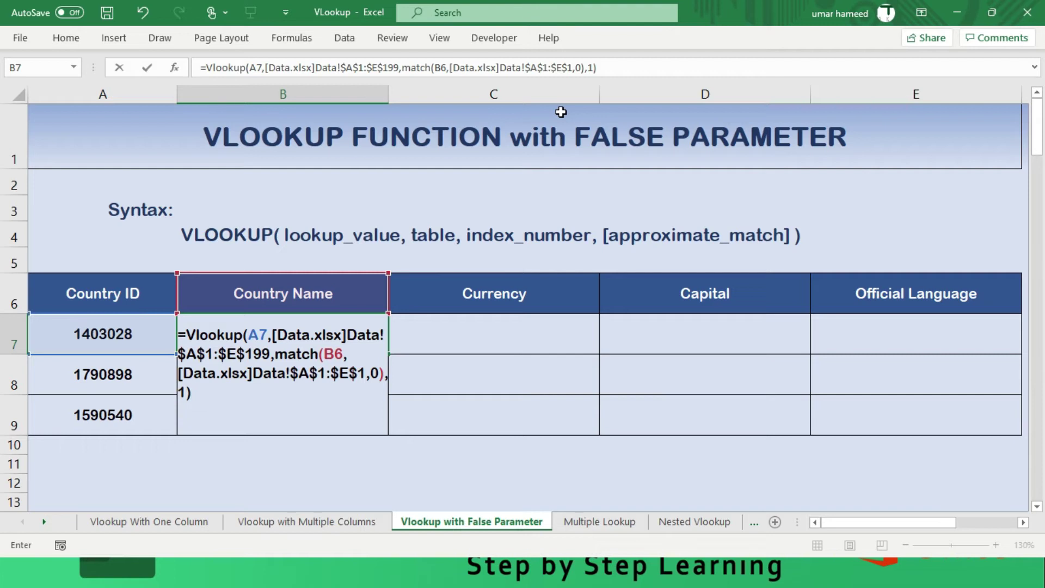
pyautogui.press('Return')
pyautogui.press('Up')
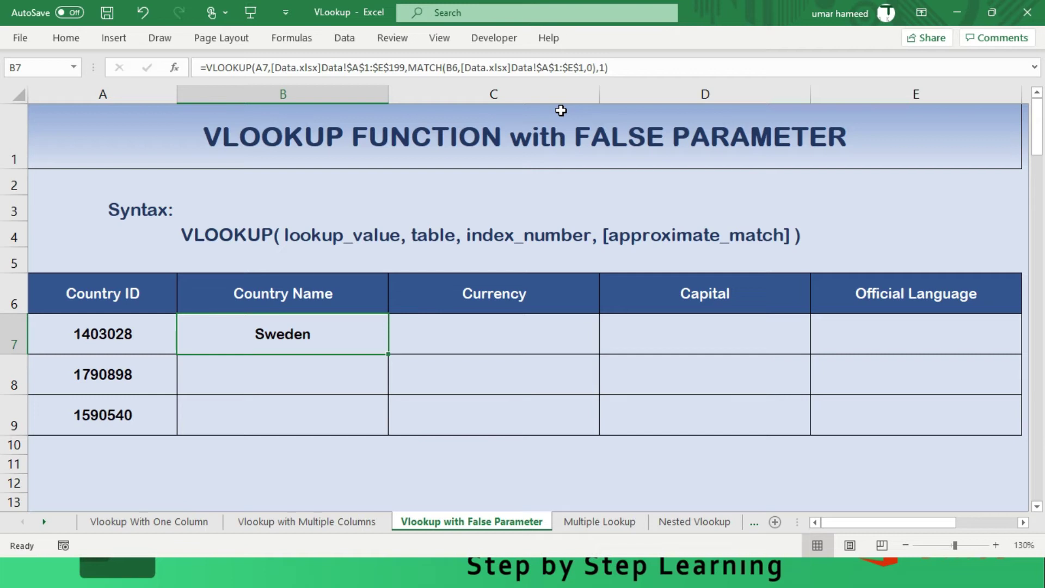
# - Lock only the column of the lookup value in the B7 formula, making it $A7
pyautogui.press('F2')
pyautogui.press('Left')
pyautogui.press('Left')
pyautogui.press('Left')
pyautogui.press('Left')
pyautogui.press('Left')
pyautogui.press('Left')
pyautogui.press('Left')
pyautogui.press('Left')
pyautogui.press('Left')
pyautogui.press('Left')
pyautogui.press('Left')
pyautogui.press('Up')
pyautogui.press('Left')
pyautogui.press('Left')
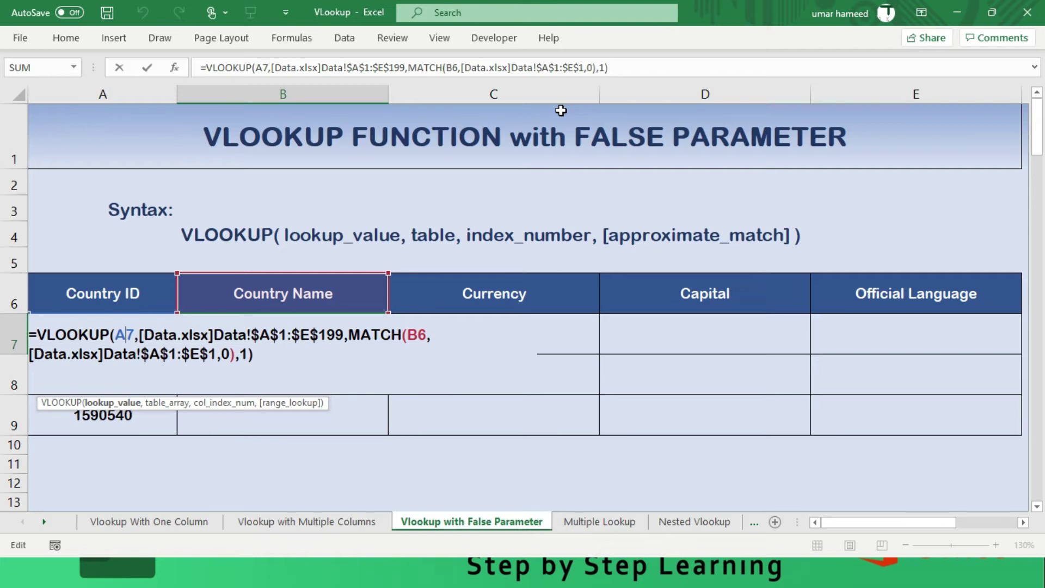
pyautogui.press('F4')
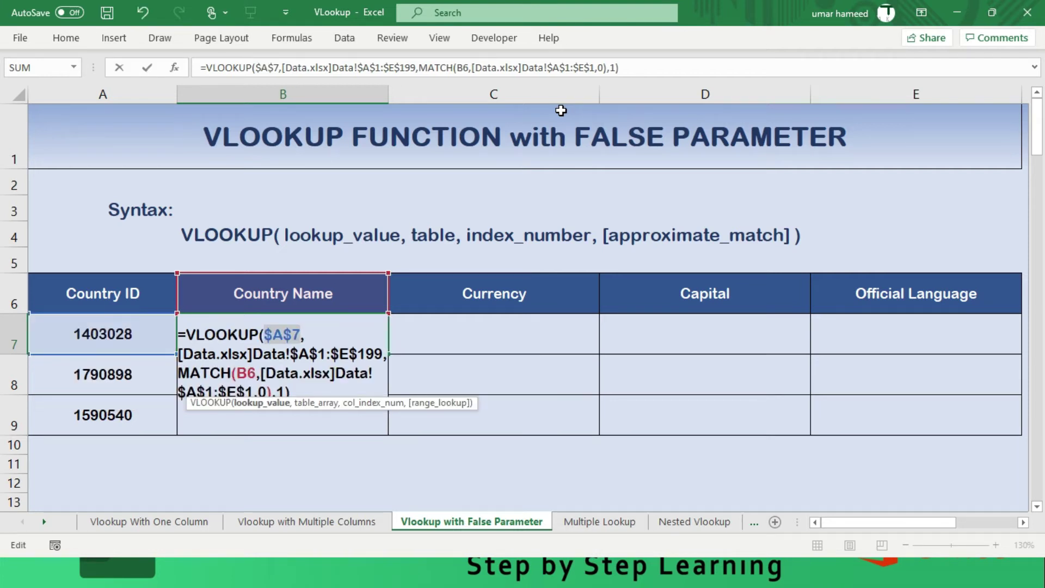
pyautogui.press('F4')
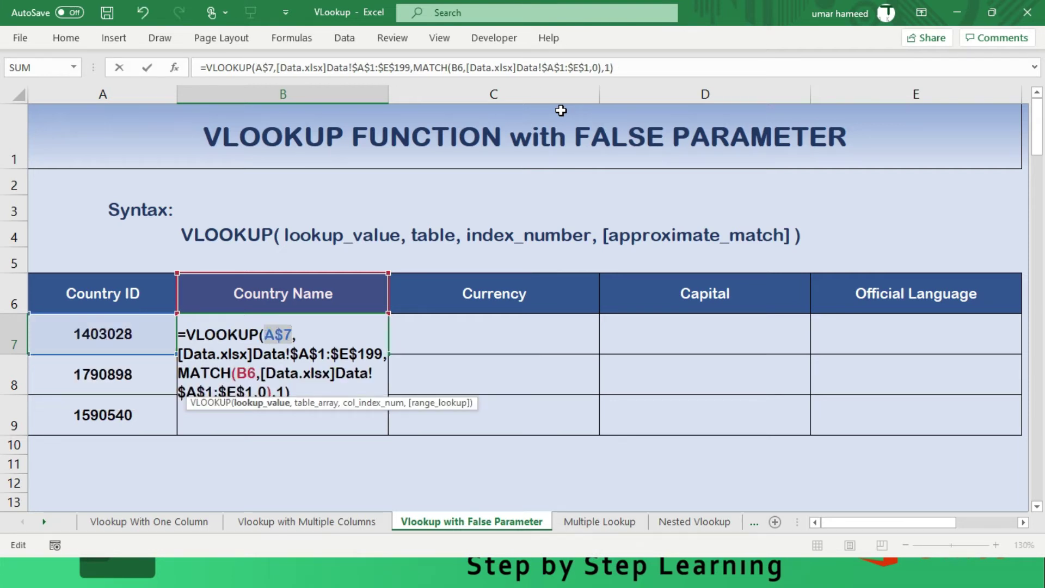
pyautogui.press('F4')
# - Lock only the row of the MATCH lookup value in the B7 formula, making it B$6
pyautogui.click(247, 370)
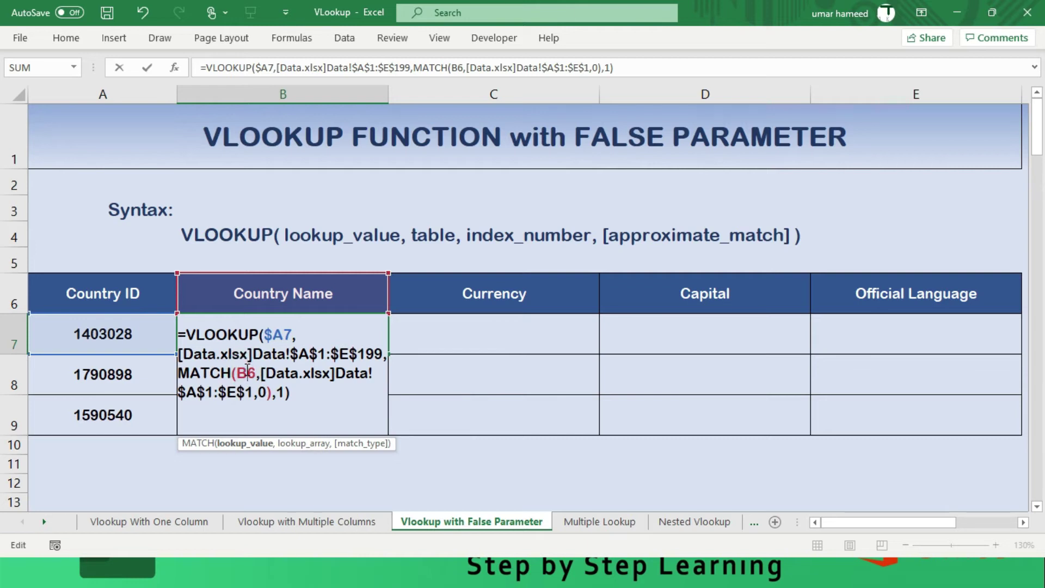
pyautogui.press('F4')
pyautogui.press('F4')
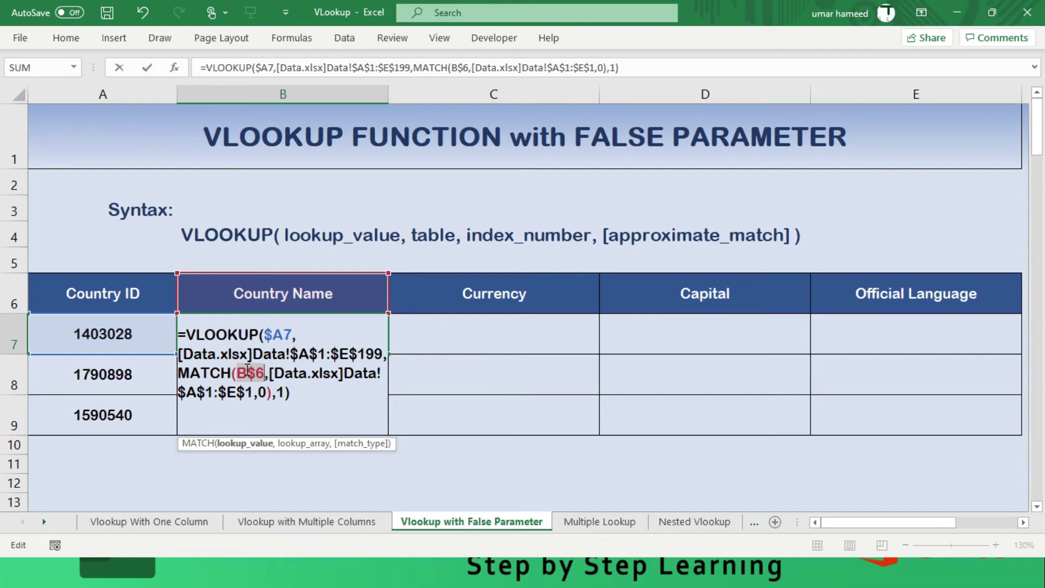
pyautogui.press('Return')
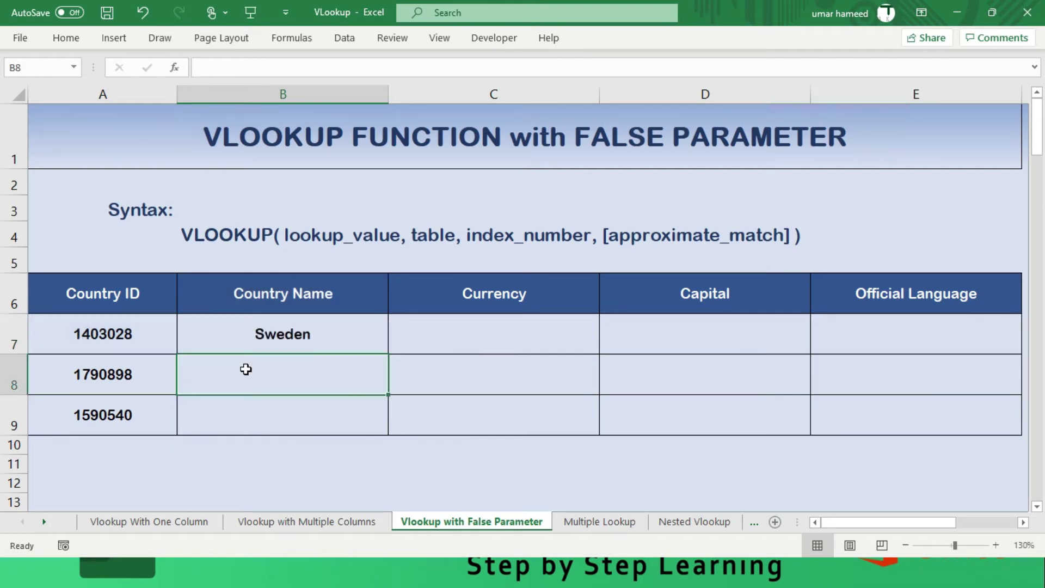
# - Fill the B7 formula into the whole range B7:E9
pyautogui.press('Up')
pyautogui.hotkey('shift', 'Right')
pyautogui.hotkey('shift', 'Right')
pyautogui.hotkey('shift', 'Right')
pyautogui.hotkey('shift', 'Down')
pyautogui.hotkey('shift', 'Down')
pyautogui.press('F2')
pyautogui.hotkey('ctrl', 'Return')
pyautogui.press('Left')
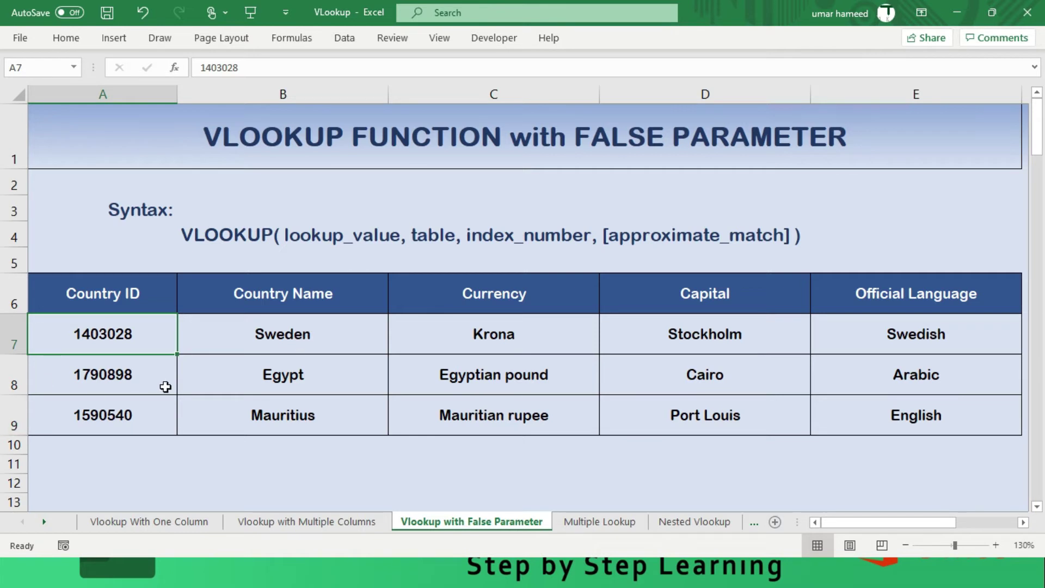
# - Copy the Country ID 1403028 from A7 and search for it in the Data workbook's Data sheet
pyautogui.doubleClick(146, 335)
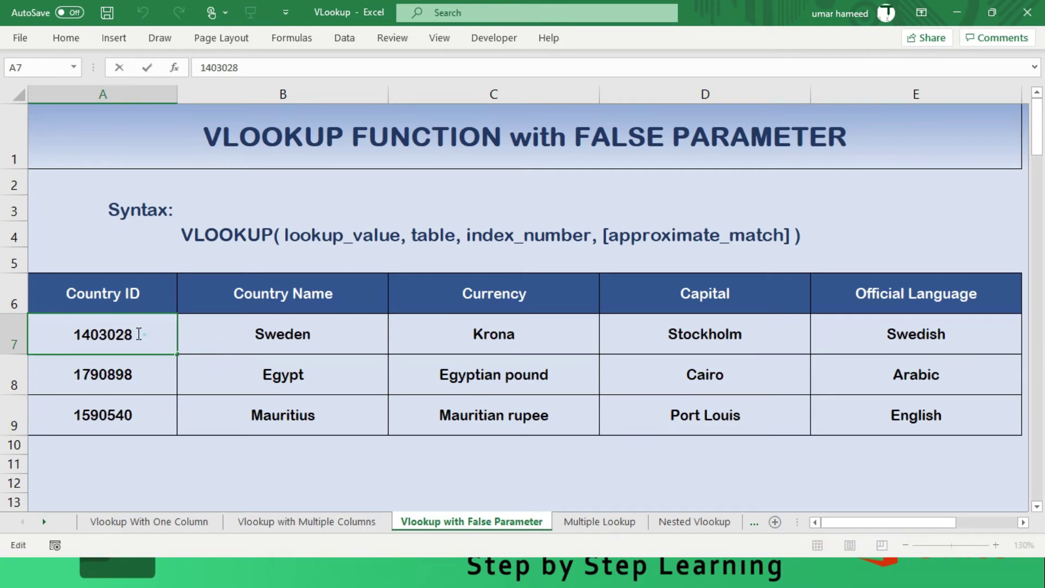
pyautogui.moveTo(143, 334); pyautogui.dragTo(53, 333)
pyautogui.click(258, 392)
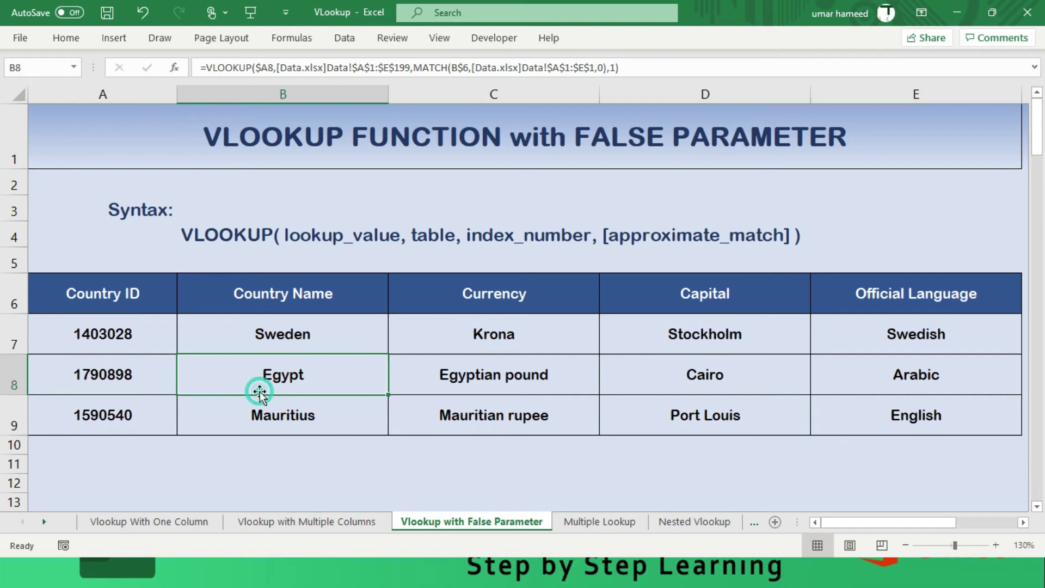
pyautogui.hotkey('alt', 'Tab')
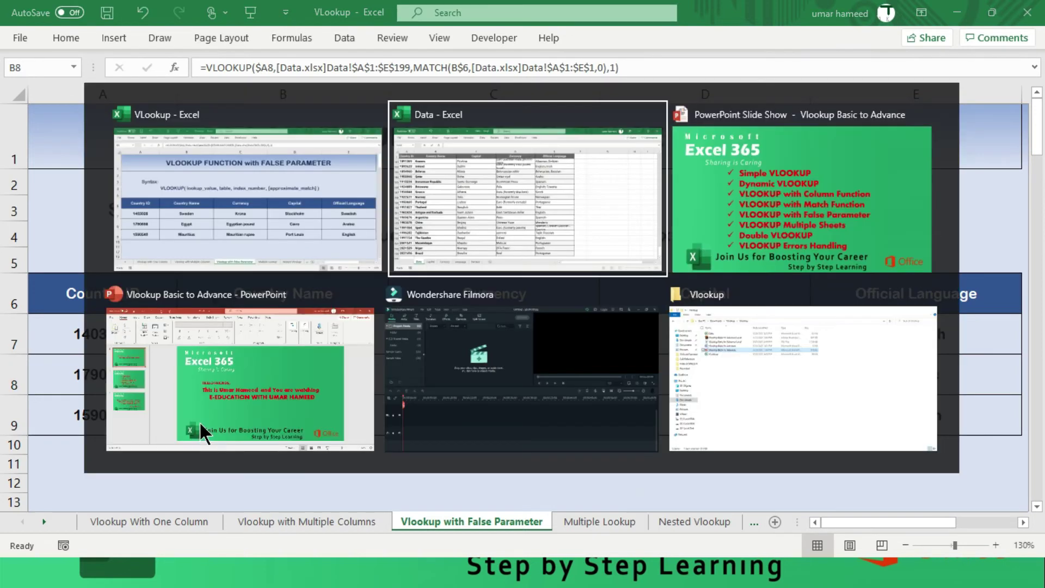
pyautogui.hotkey('ctrl', 'f')
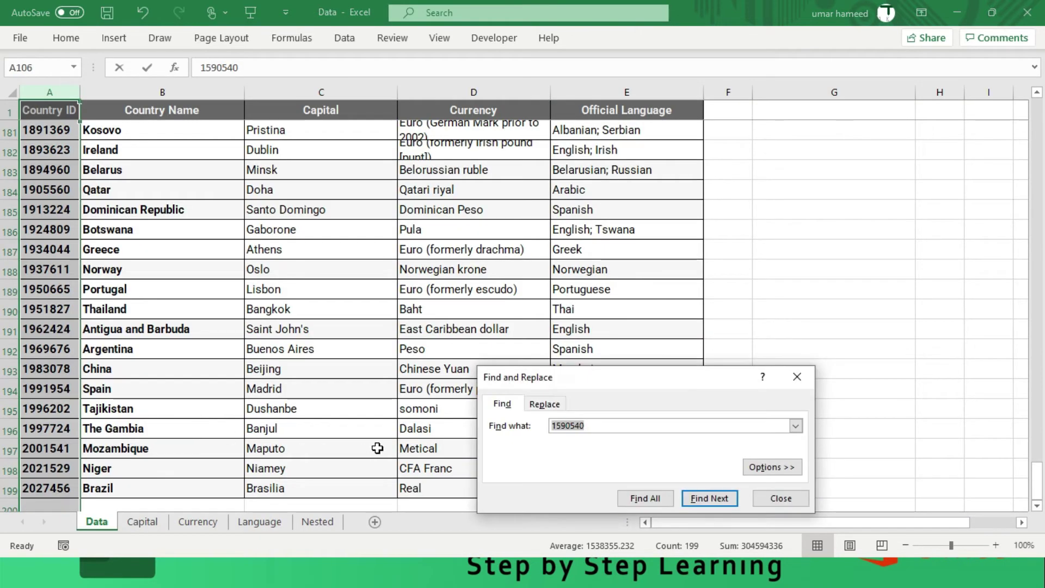
pyautogui.hotkey('ctrl', 'v')
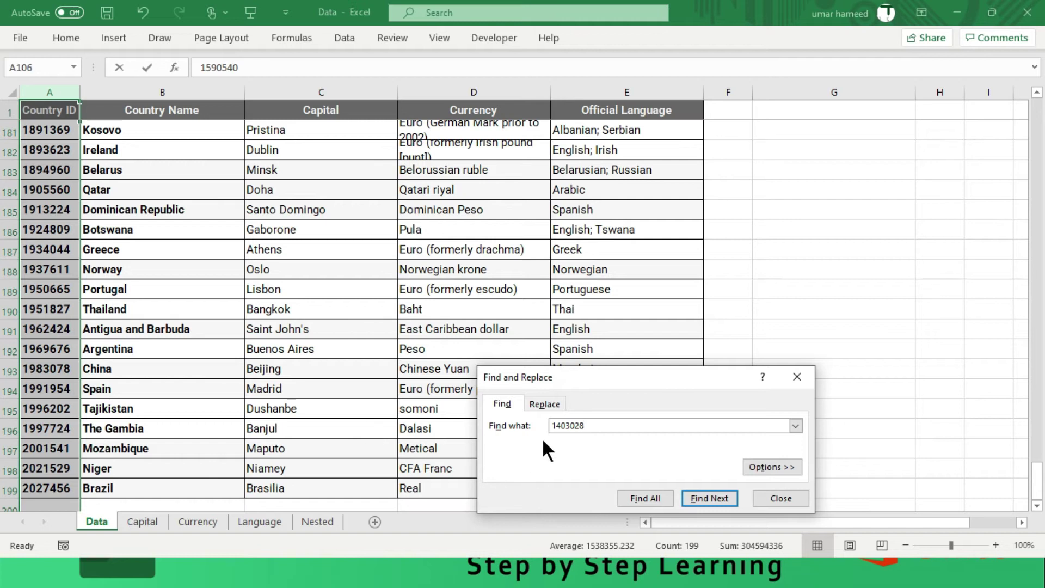
pyautogui.click(707, 497)
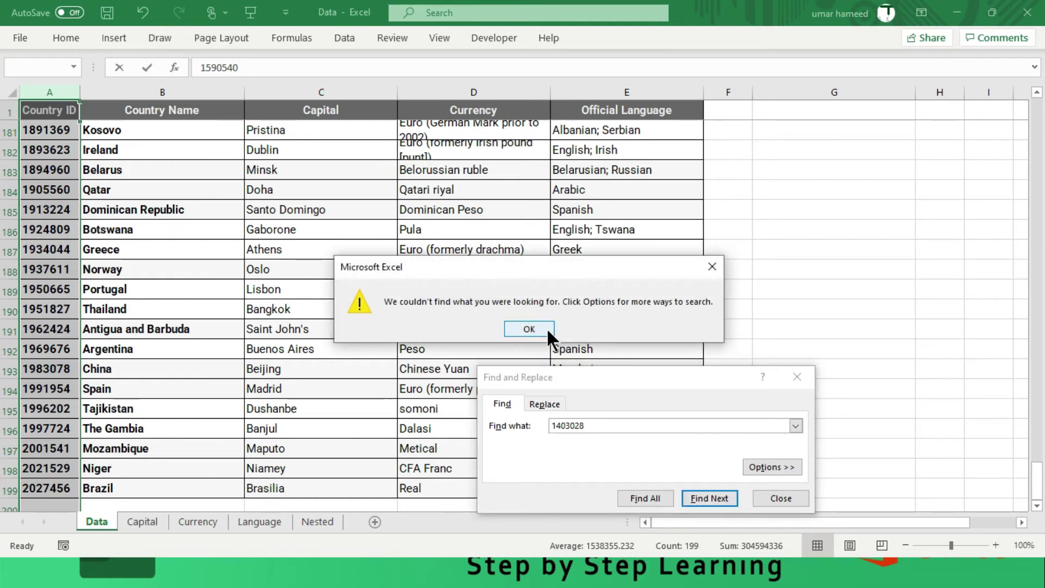
pyautogui.click(529, 329)
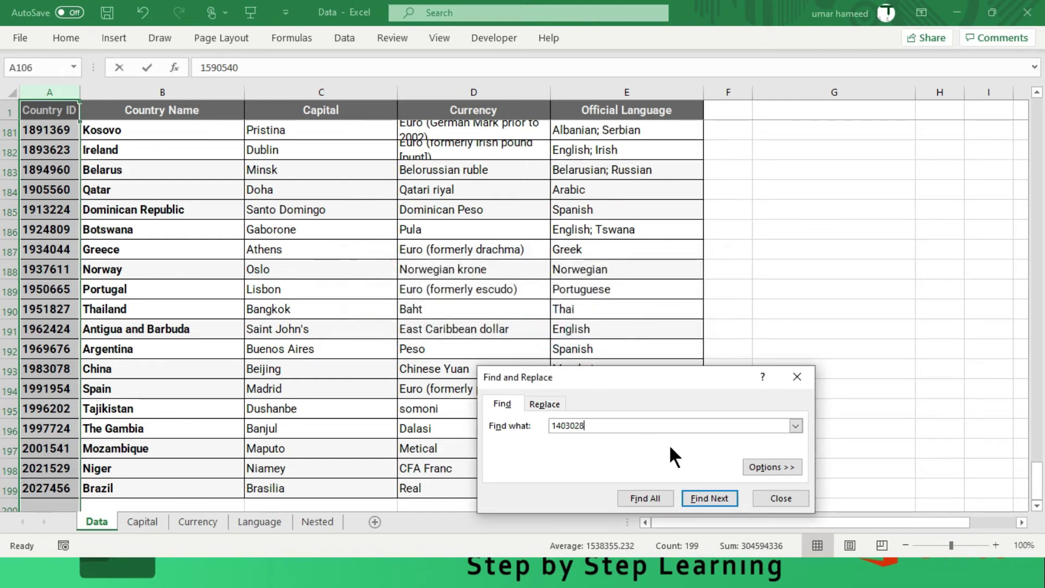
pyautogui.click(779, 498)
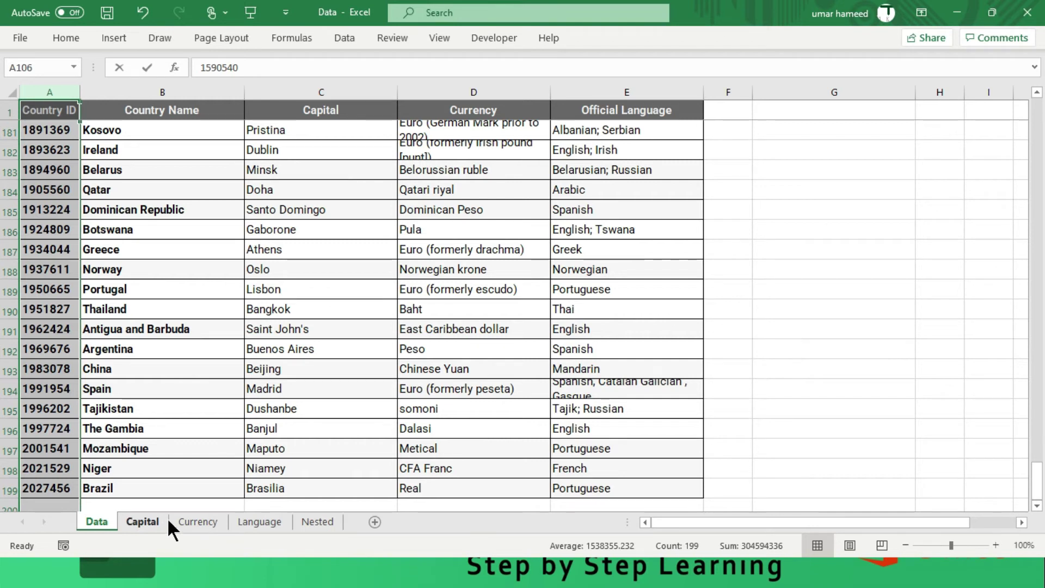
# - Copy the country name Sweden from B7, search for it in the Data sheet's Country Name column and select its Country ID
pyautogui.hotkey('alt', 'Tab')
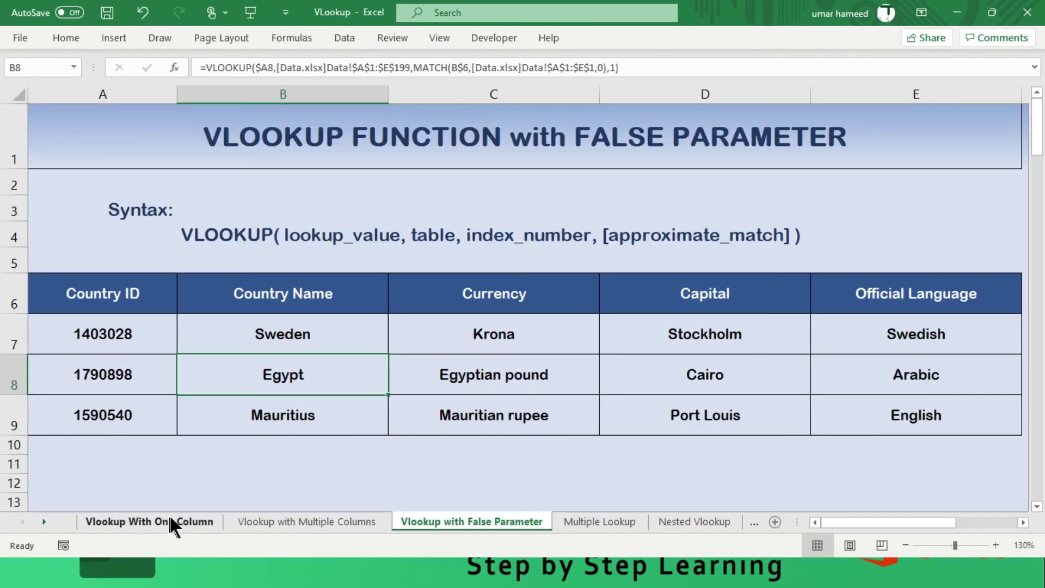
pyautogui.click(119, 323)
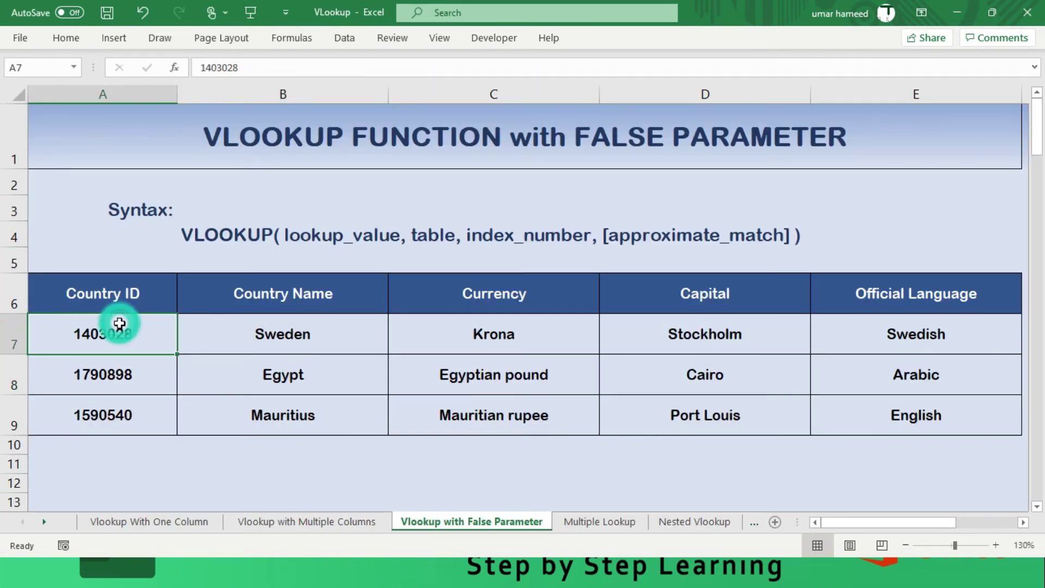
pyautogui.click(252, 338)
pyautogui.hotkey('ctrl', 'c')
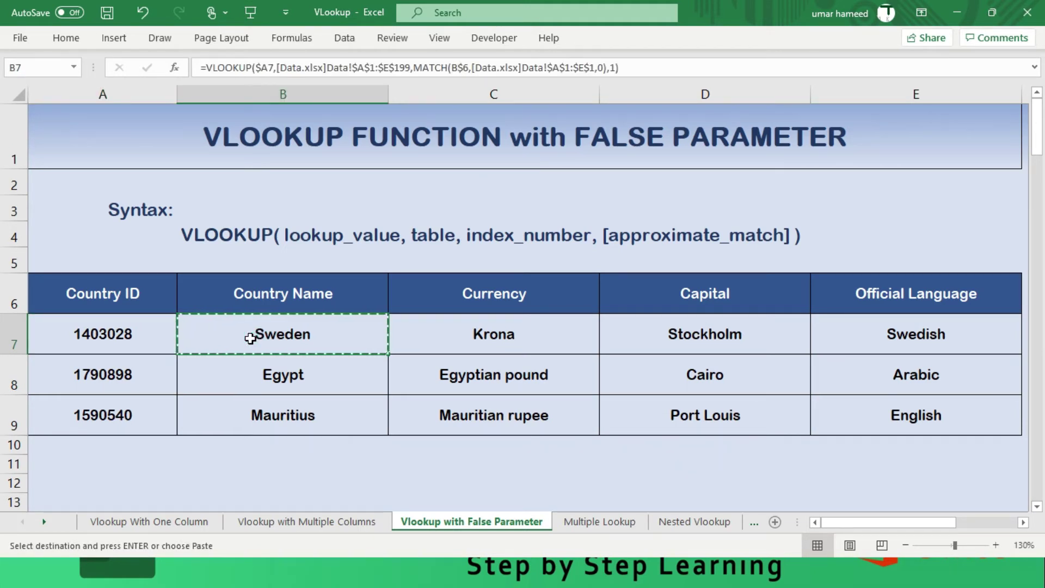
pyautogui.hotkey('ctrl', 'Tab')
pyautogui.hotkey('ctrl', 'space')
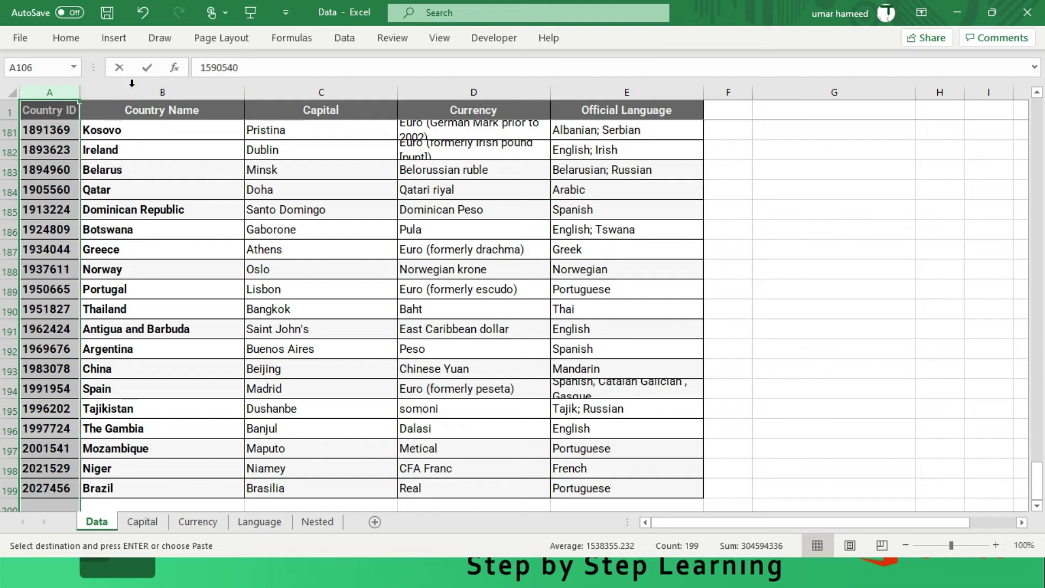
pyautogui.click(138, 92)
pyautogui.hotkey('ctrl', 'f')
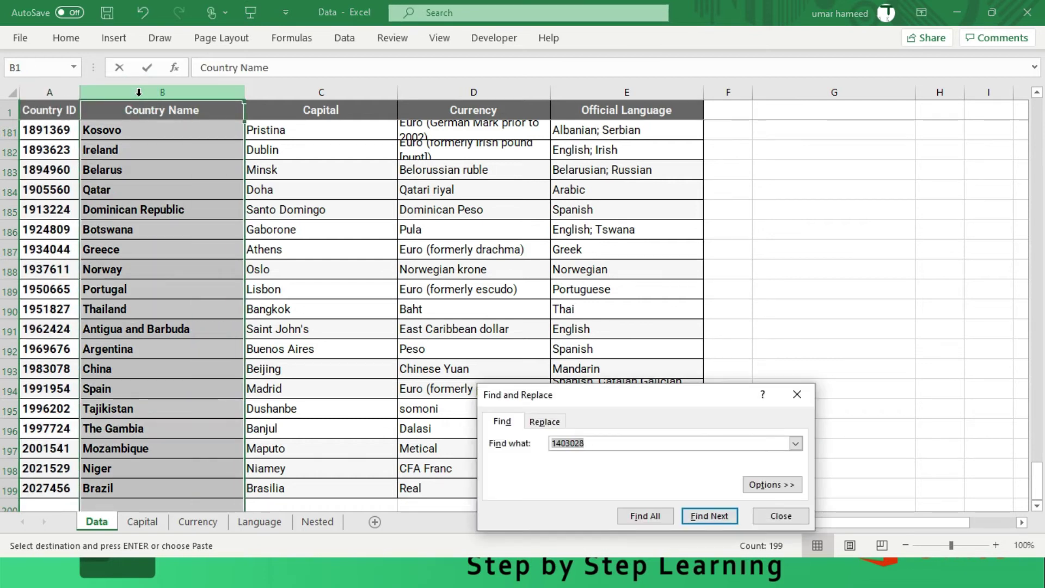
pyautogui.hotkey('ctrl', 'v')
pyautogui.click(706, 516)
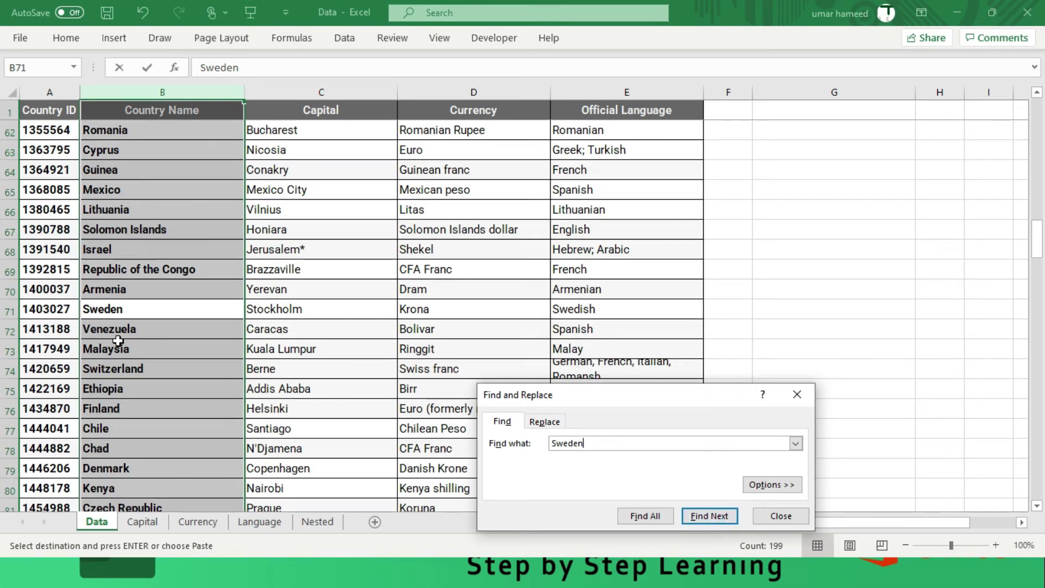
pyautogui.press('Escape')
pyautogui.click(49, 314)
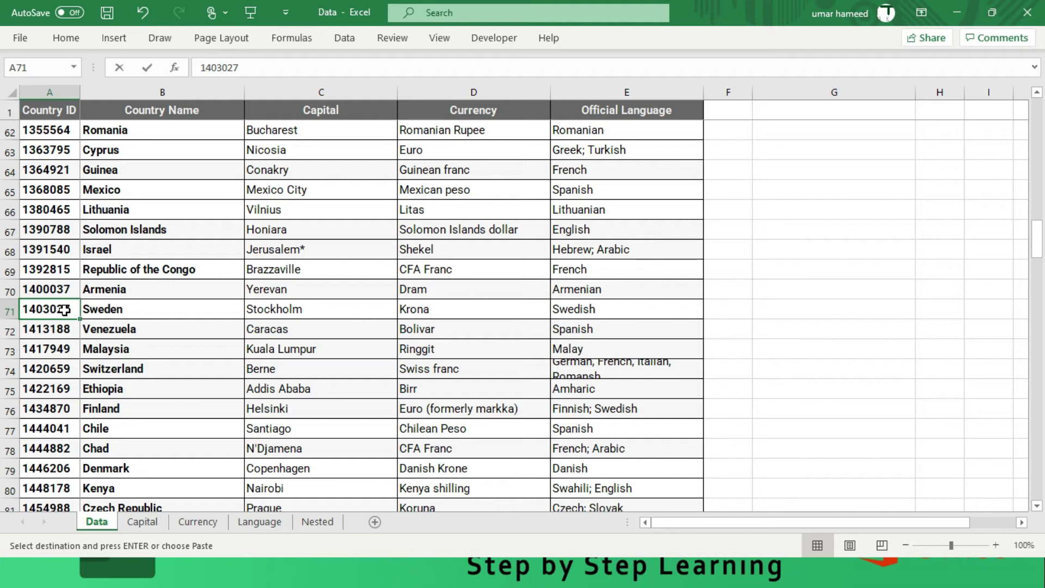
# - Set the Country ID in A7 of the False Parameter sheet to 1403027
pyautogui.hotkey('alt', 'Tab')
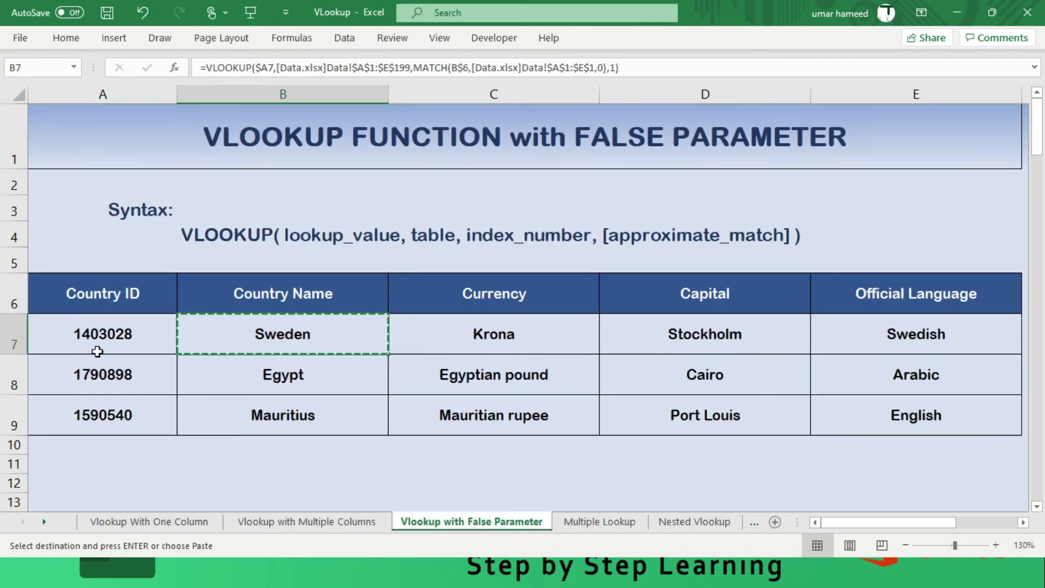
pyautogui.click(131, 340)
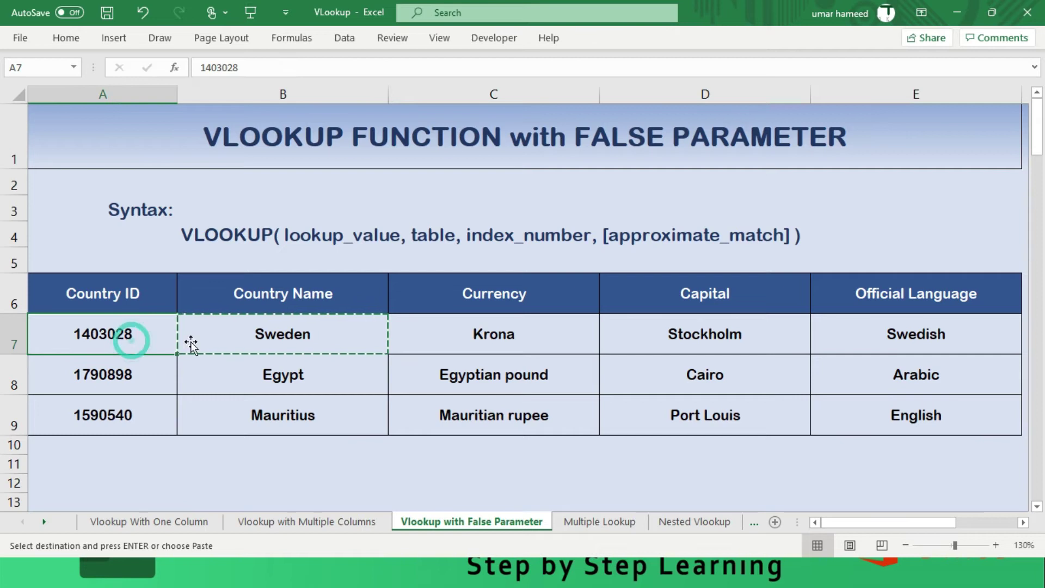
pyautogui.doubleClick(162, 334)
pyautogui.press('BackSpace')
pyautogui.write('7')
pyautogui.press('Return')
pyautogui.click(160, 333)
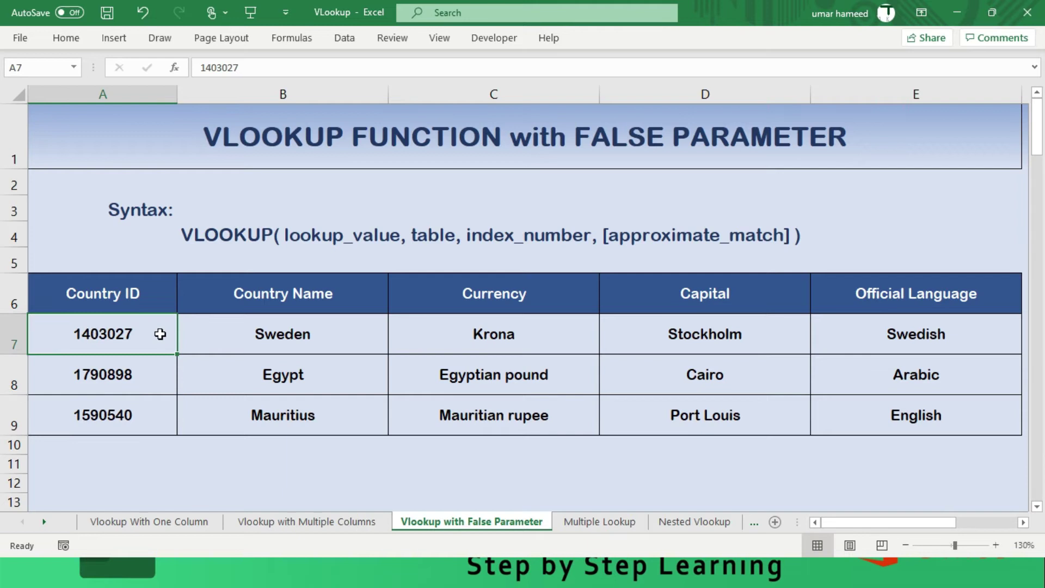
# - Change the Country ID in A7 to 1403026 to test the approximate match
pyautogui.doubleClick(160, 334)
pyautogui.press('BackSpace')
pyautogui.write('6')
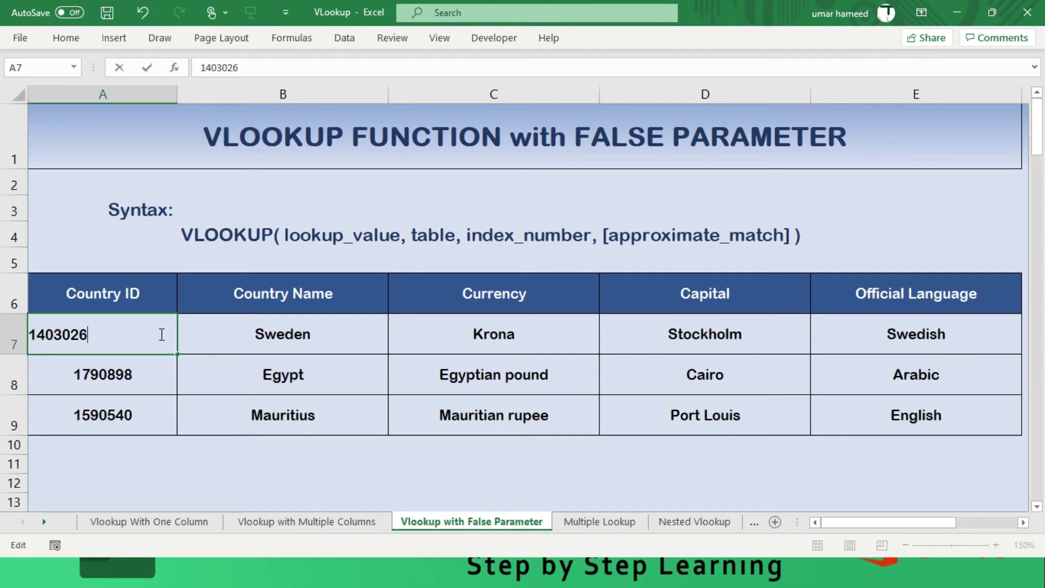
pyautogui.press('Return')
pyautogui.click(160, 333)
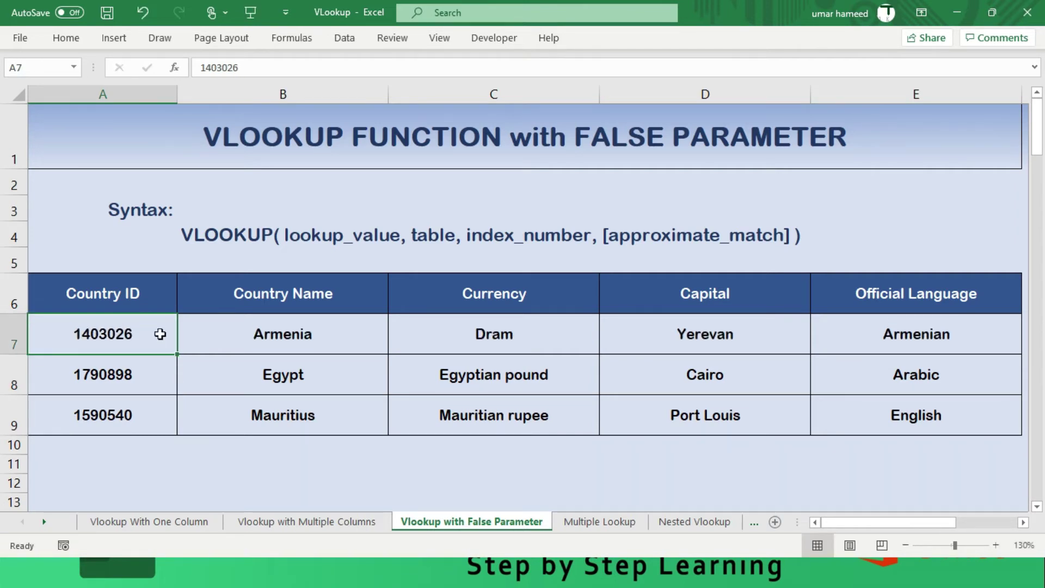
# - Examine the Country IDs from Lithuania to Armenia in the Data workbook to trace which row an approximate match for 1403026 falls on
pyautogui.hotkey('alt', 'Tab')
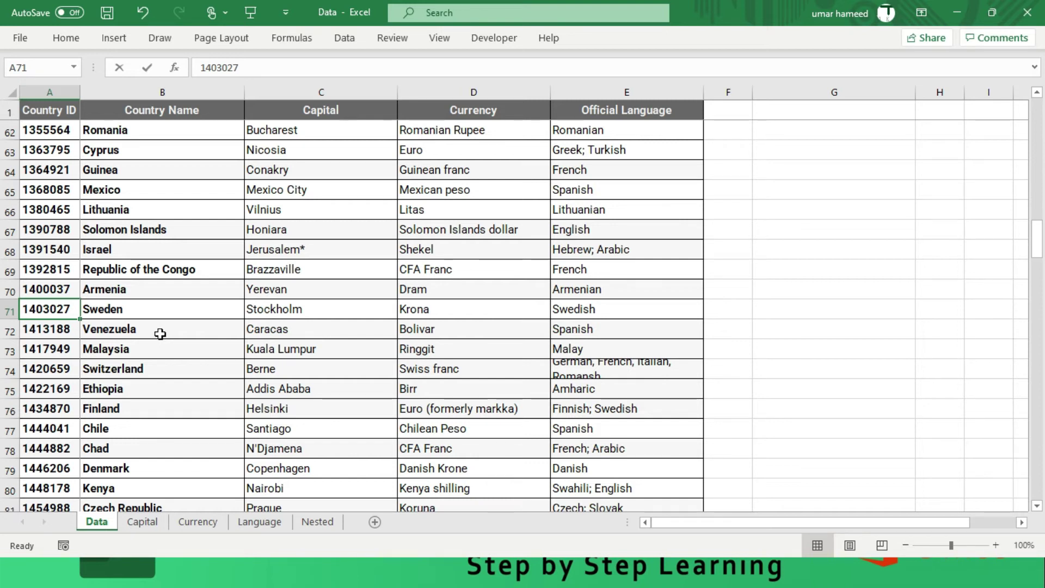
pyautogui.press('Right')
pyautogui.press('Up')
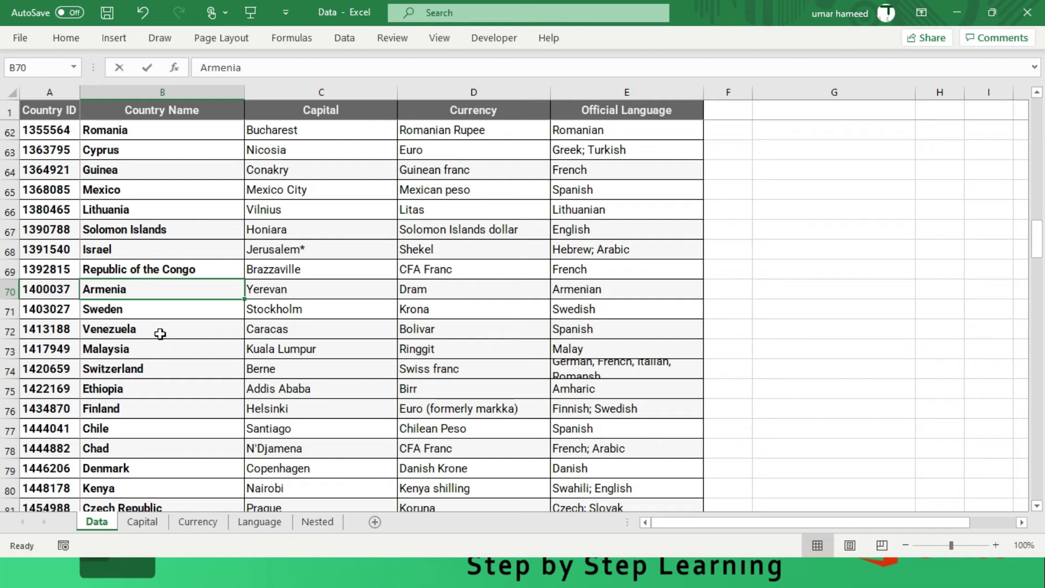
pyautogui.press('Left')
pyautogui.press('Up')
pyautogui.press('Up')
pyautogui.press('Up')
pyautogui.press('Up')
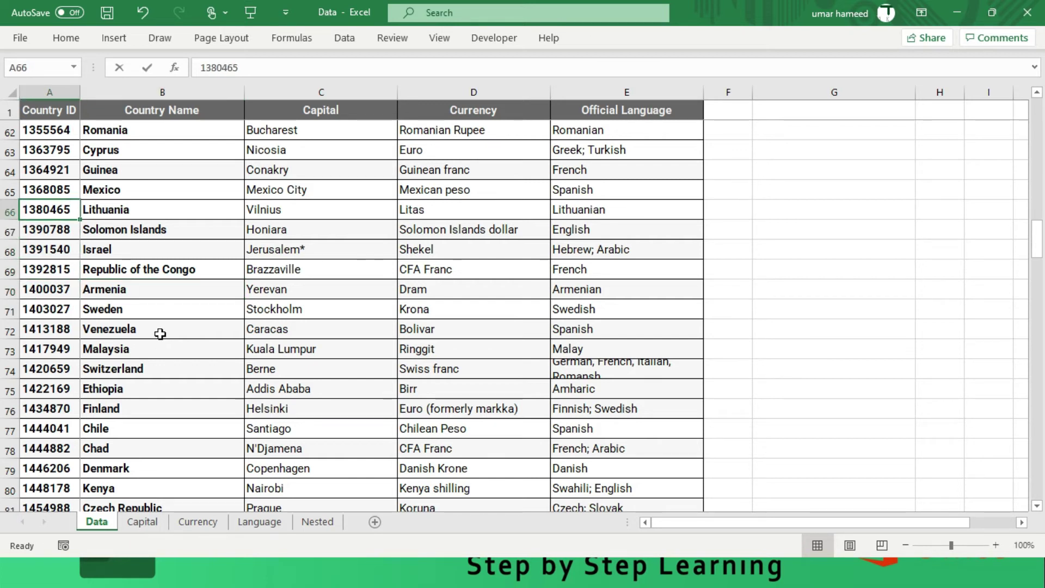
pyautogui.press('Down')
pyautogui.press('Down')
pyautogui.press('Down')
pyautogui.press('Down')
pyautogui.press('Down')
pyautogui.press('Down')
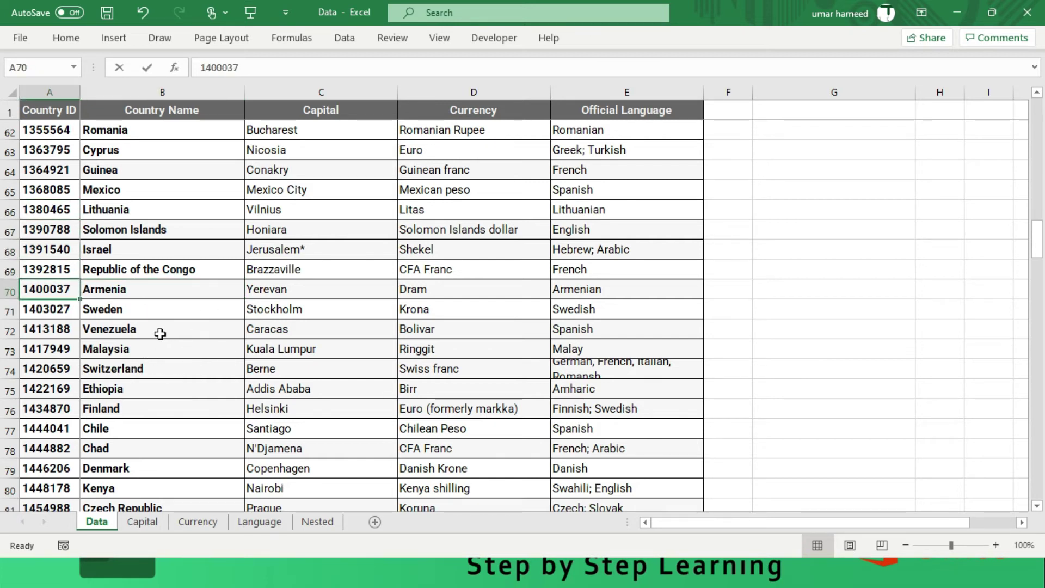
# - Compare the Country IDs and names in the Armenia, Sweden and Venezuela rows of the Data sheet
pyautogui.press('Down')
pyautogui.press('Up')
pyautogui.press('Up')
pyautogui.press('Up')
pyautogui.press('Down')
pyautogui.press('Down')
pyautogui.press('Down')
pyautogui.press('Right')
pyautogui.press('Left')
pyautogui.press('Up')
pyautogui.press('Up')
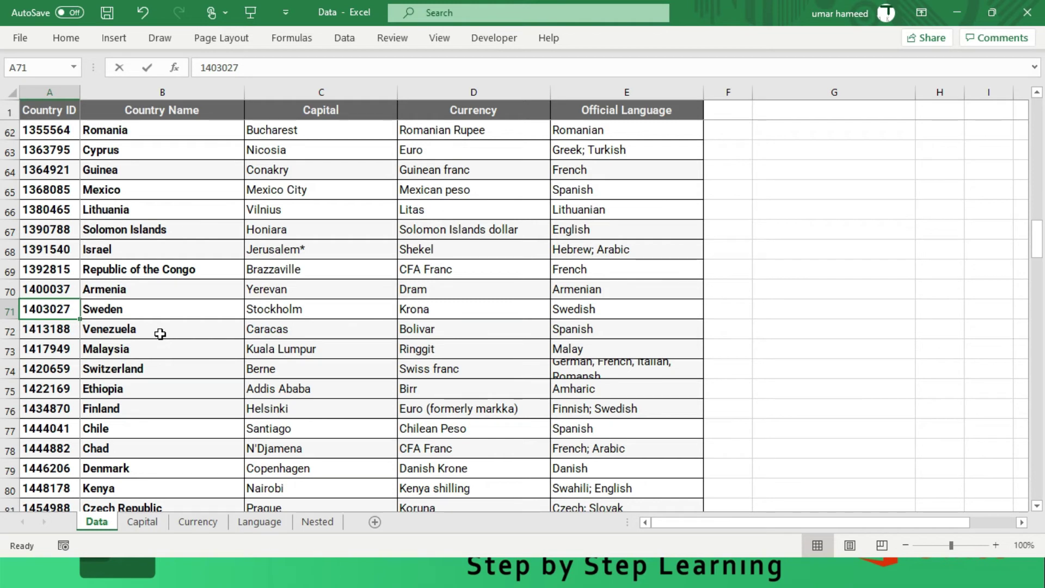
pyautogui.press('Up')
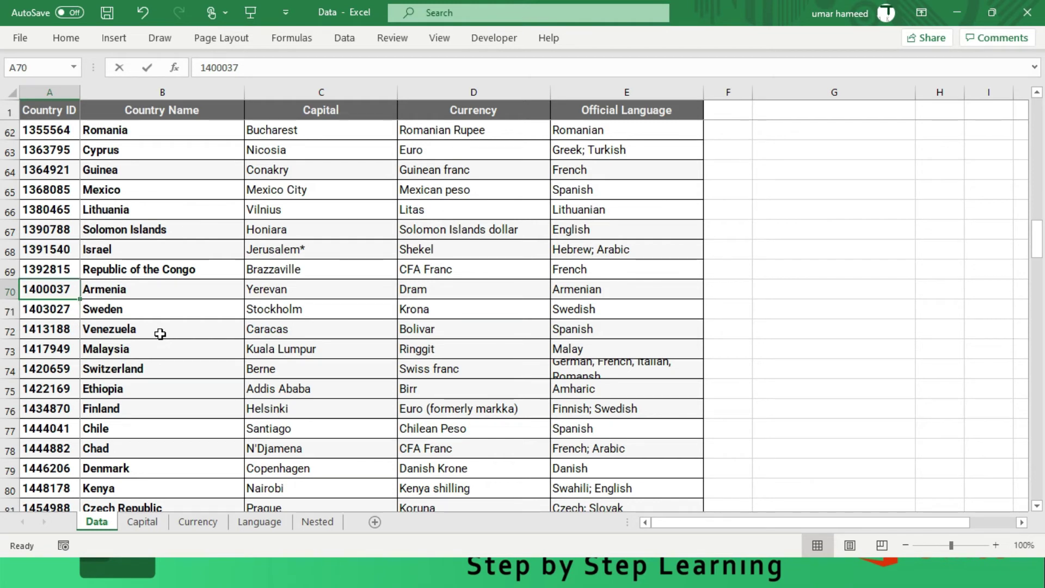
pyautogui.press('Right')
pyautogui.press('Down')
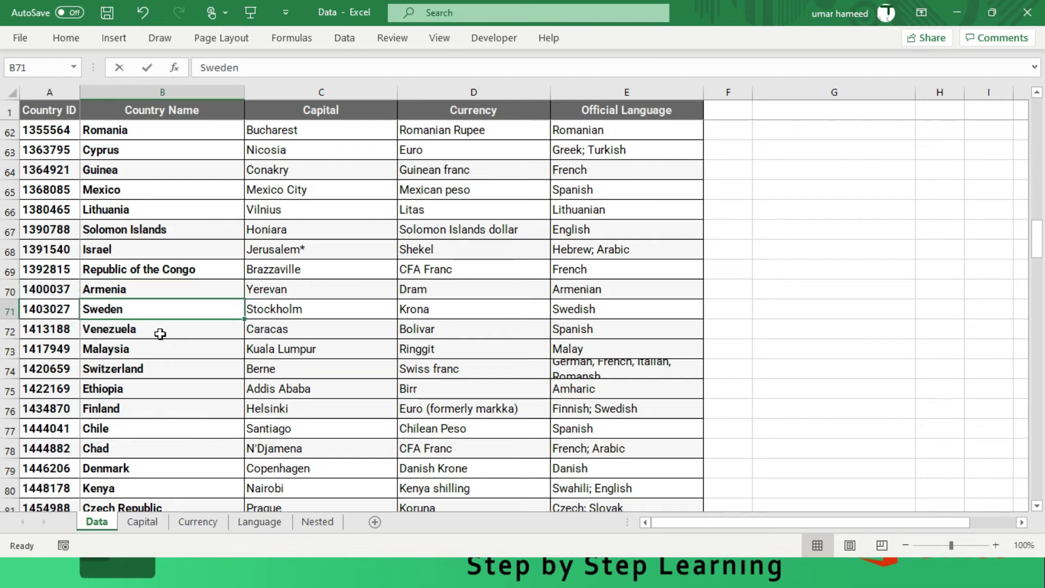
pyautogui.press('Down')
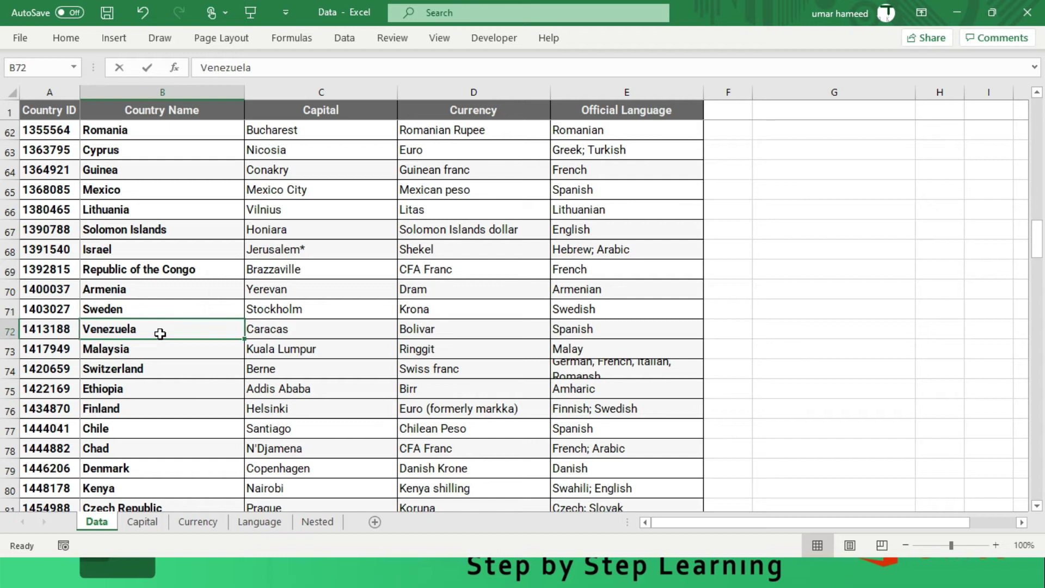
# - Copy Venezuela's Country ID 1413188 from the Data sheet and paste it as values only into A7 of the VLookup workbook
pyautogui.press('Left')
pyautogui.press('Up')
pyautogui.press('Down')
pyautogui.press('Up')
pyautogui.press('Down')
pyautogui.press('Up')
pyautogui.press('Down')
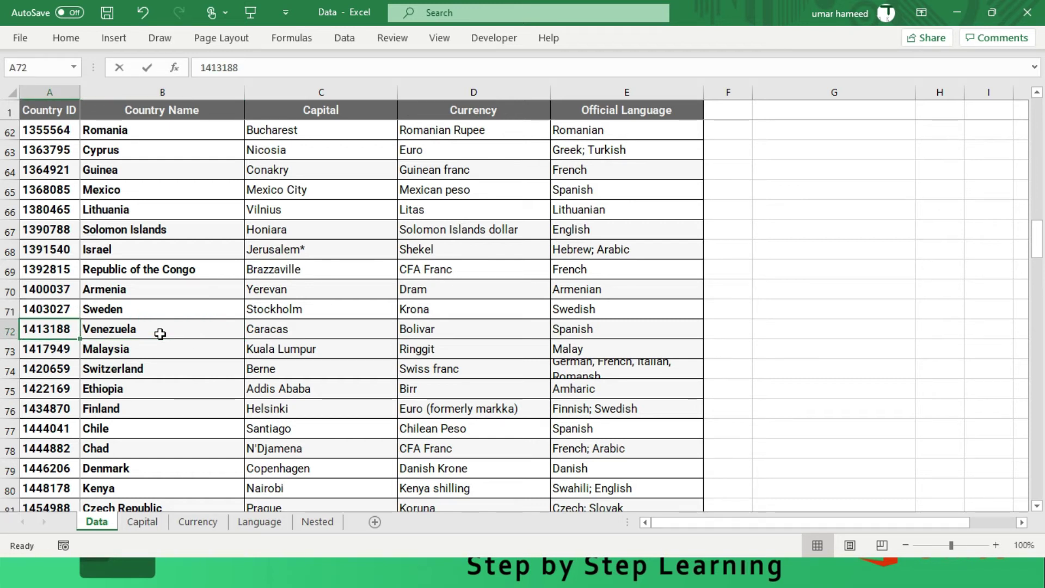
pyautogui.hotkey('ctrl', 'c')
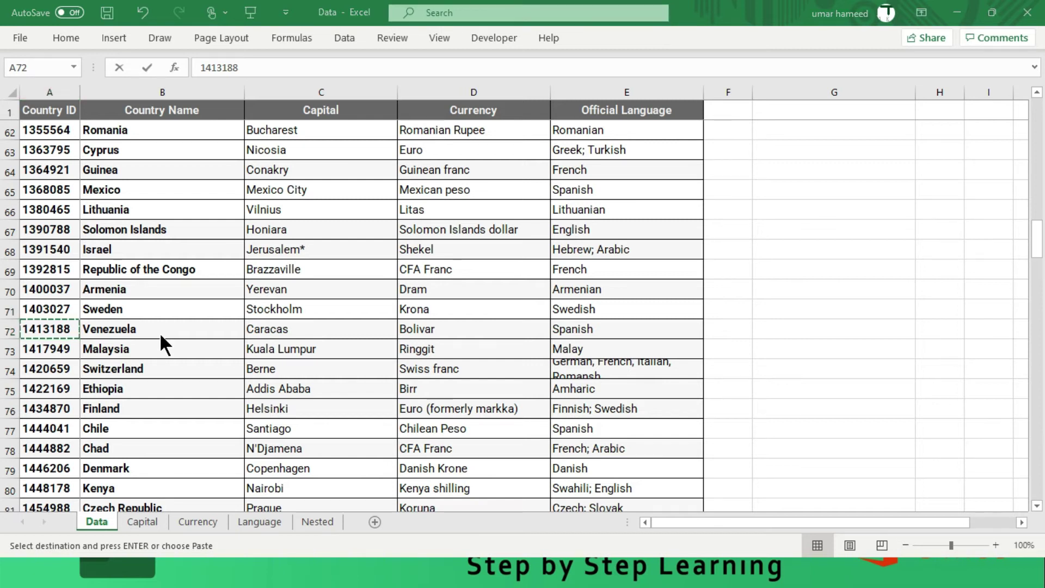
pyautogui.hotkey('alt', 'Tab')
pyautogui.press('alt')
pyautogui.press('e')
pyautogui.press('s')
pyautogui.press('v')
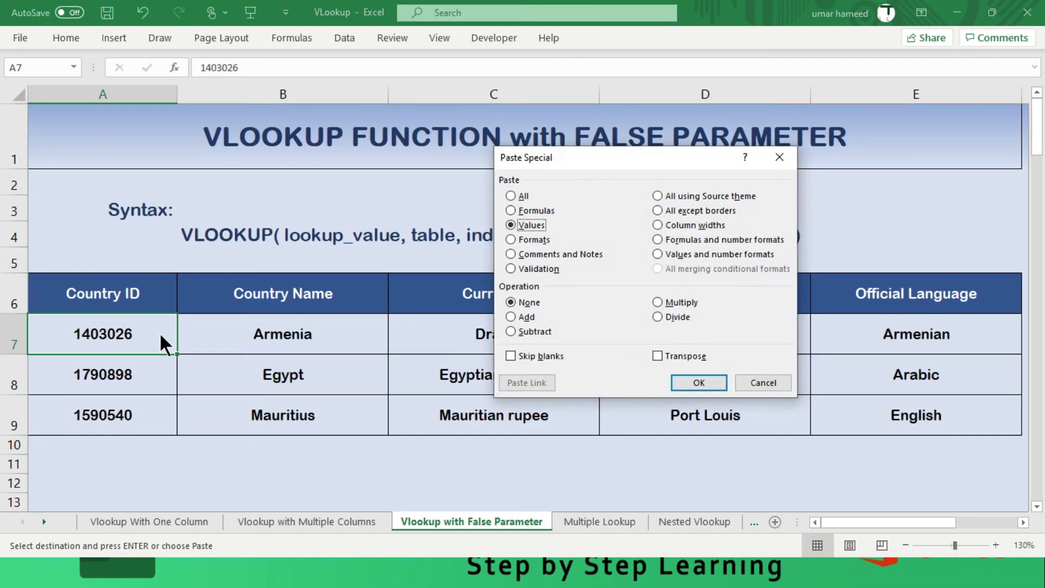
pyautogui.press('Return')
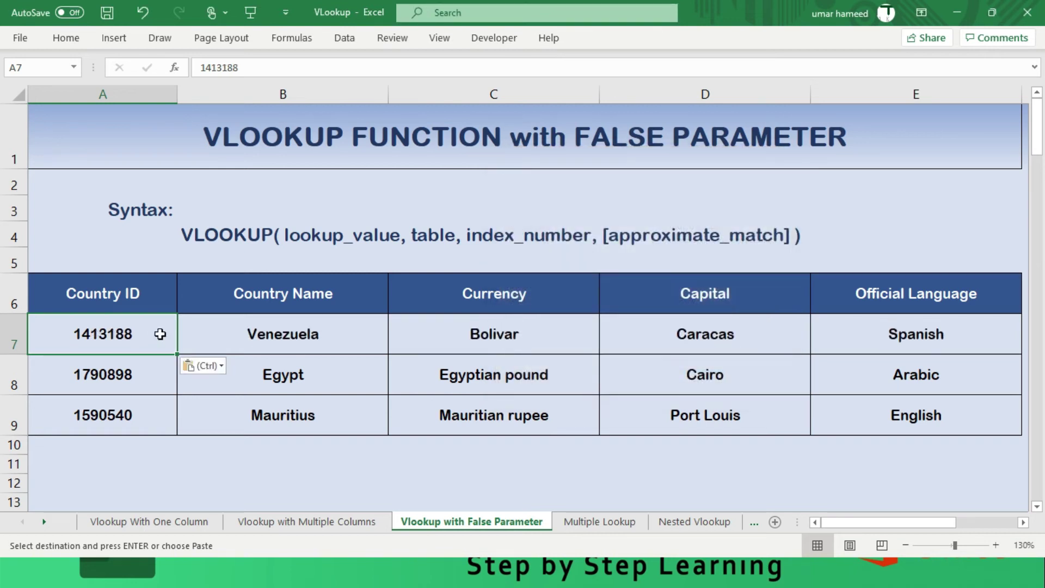
# - Set the Country ID in A7 to 1413187 to test the approximate match just below Venezuela's ID
pyautogui.doubleClick(160, 333)
pyautogui.press('BackSpace')
pyautogui.write('7')
pyautogui.press('Return')
pyautogui.click(160, 334)
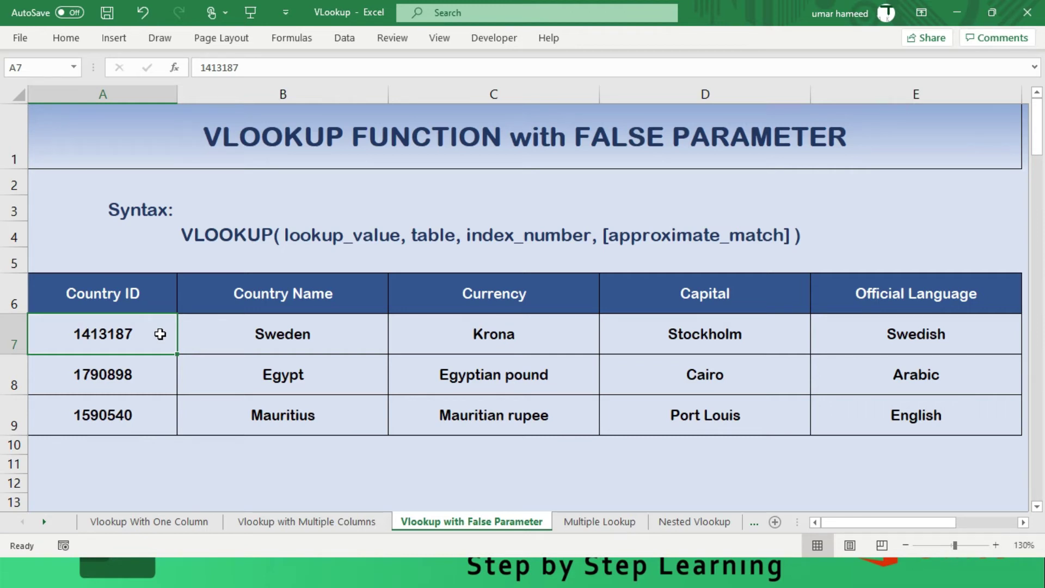
pyautogui.press('Down')
pyautogui.click(160, 334)
# - On the Multiple Lookup sheet, review the country names in A7:A9 and select Pakistan's Capital cell, B7
pyautogui.hotkey('ctrl', 'pagedown')
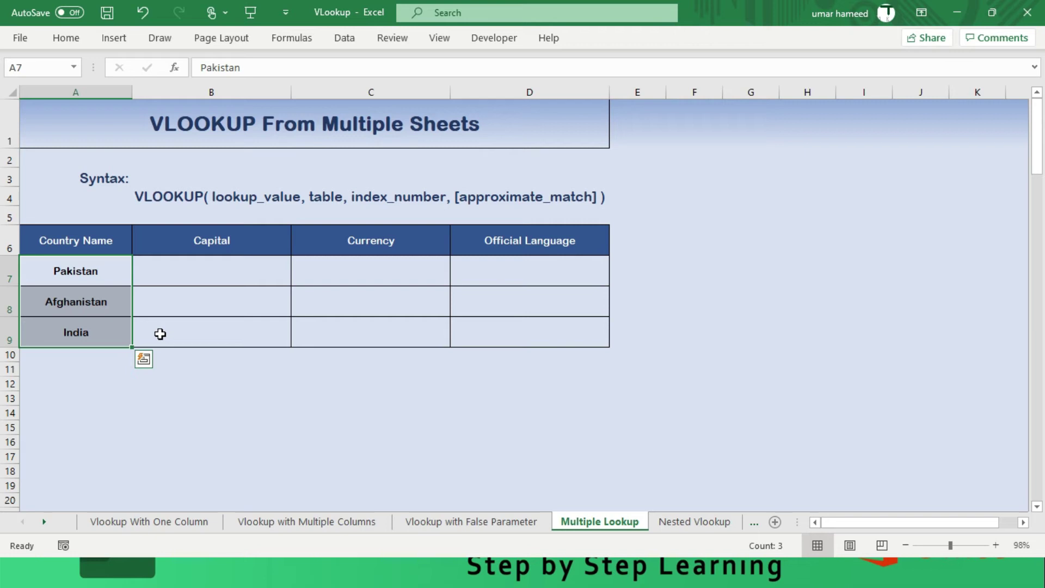
pyautogui.press('Up')
pyautogui.press('Down')
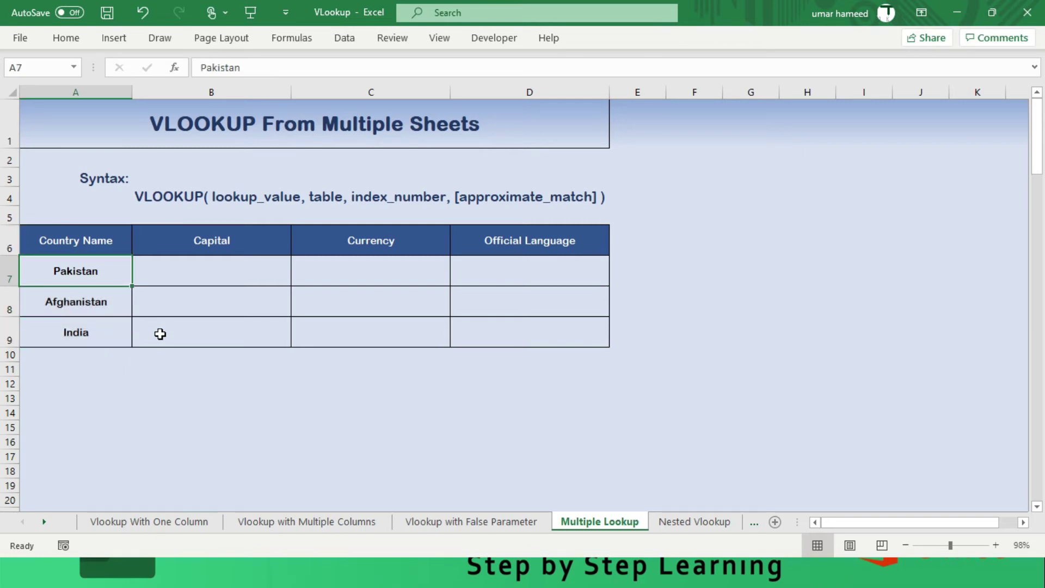
pyautogui.press('Right')
pyautogui.press('Left')
pyautogui.hotkey('shift', 'Down')
pyautogui.hotkey('shift', 'Down')
pyautogui.press('Right')
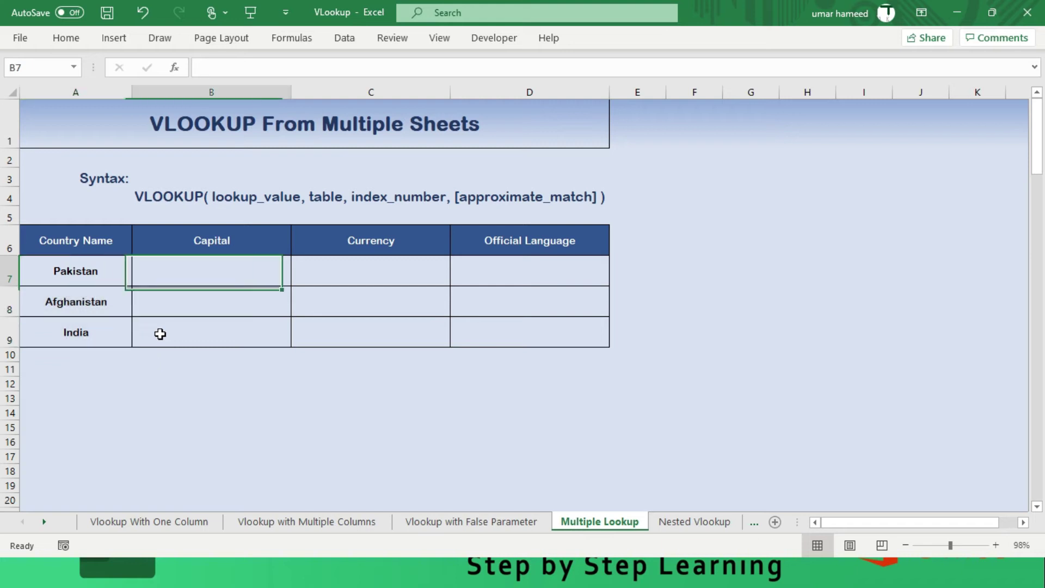
# - Examine the column layout of the Capital, Currency and Language sheets in the Data workbook
pyautogui.hotkey('alt', 'Tab')
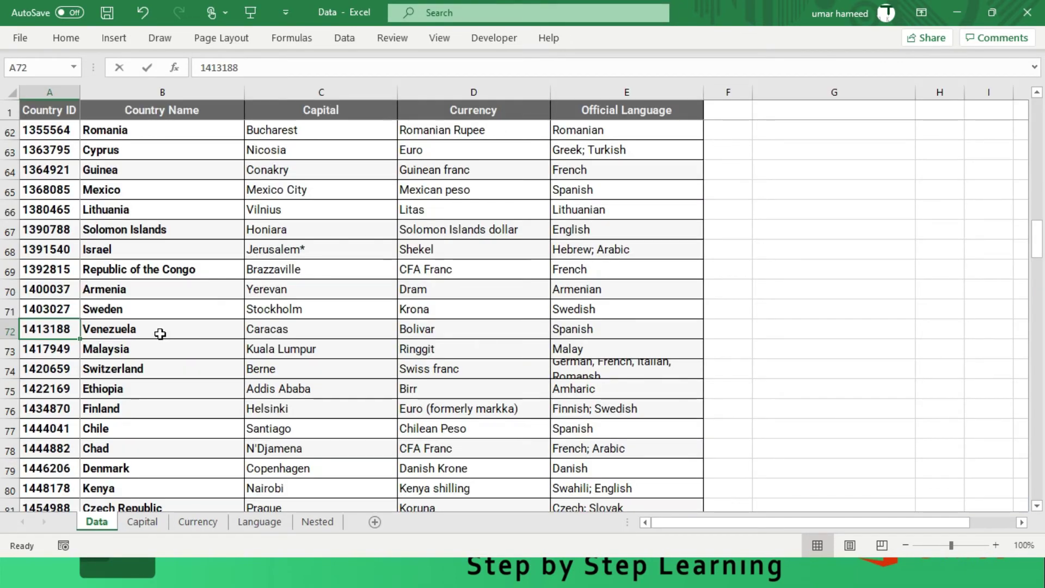
pyautogui.hotkey('ctrl', 'pagedown')
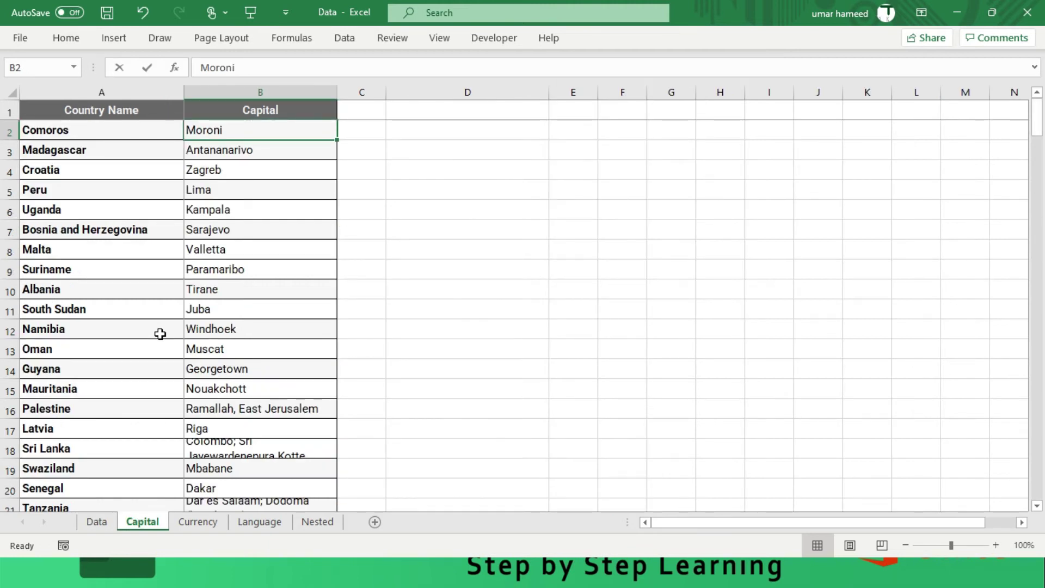
pyautogui.hotkey('ctrl', 'pagedown')
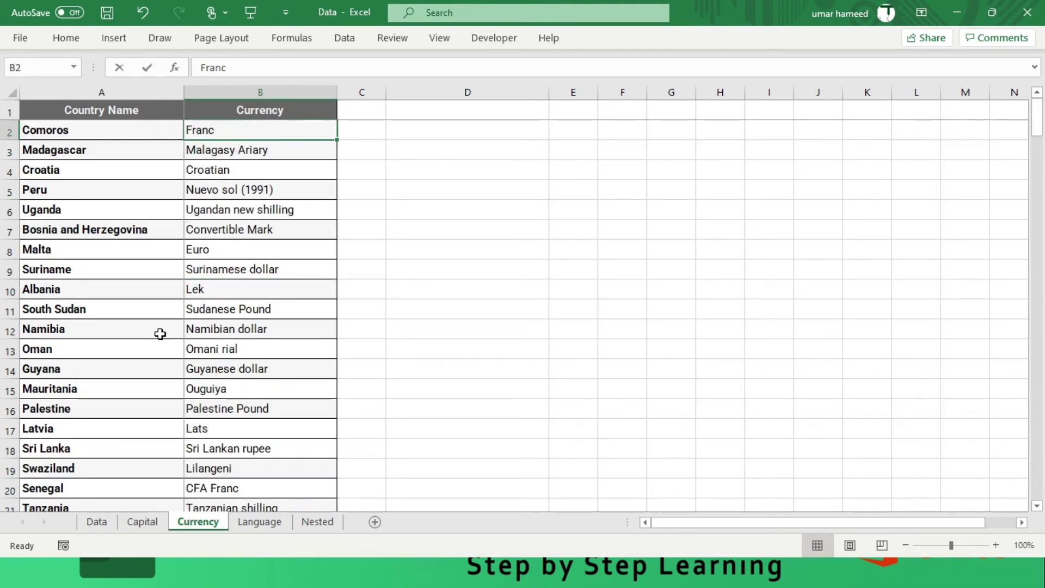
pyautogui.hotkey('ctrl', 'pagedown')
pyautogui.press('Up')
pyautogui.press('Up')
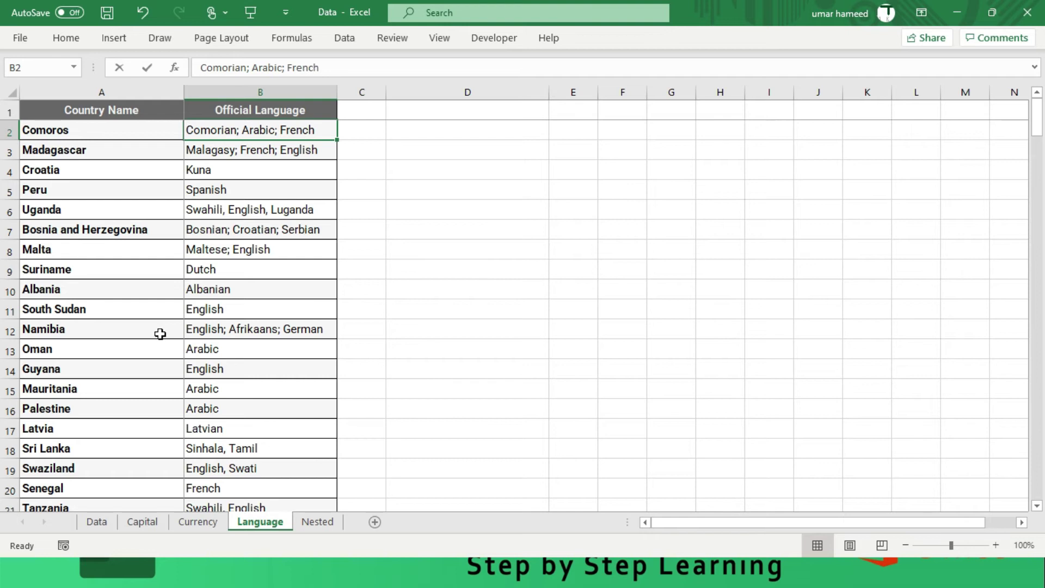
# - Switch back to the VLookup workbook and start a VLOOKUP formula in B7 with A7 as the lookup value
pyautogui.hotkey('alt', 'Tab')
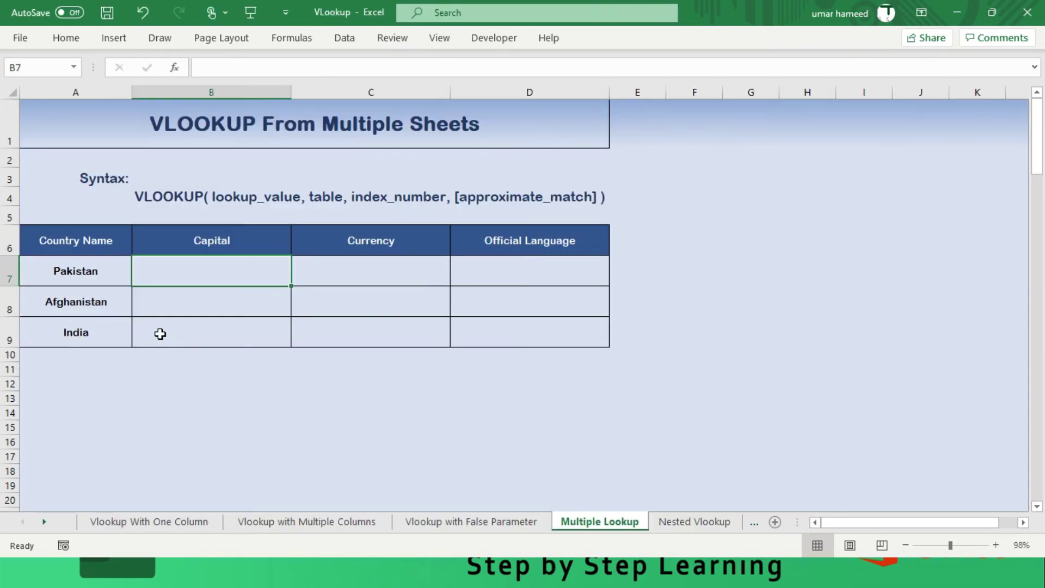
pyautogui.write('==')
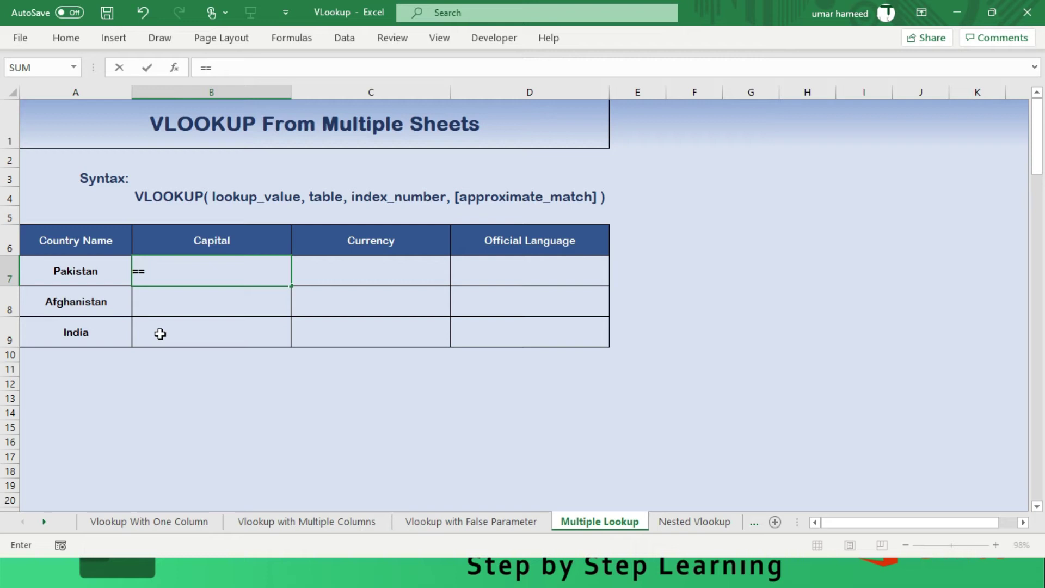
pyautogui.press('BackSpace')
pyautogui.write('vlooku')
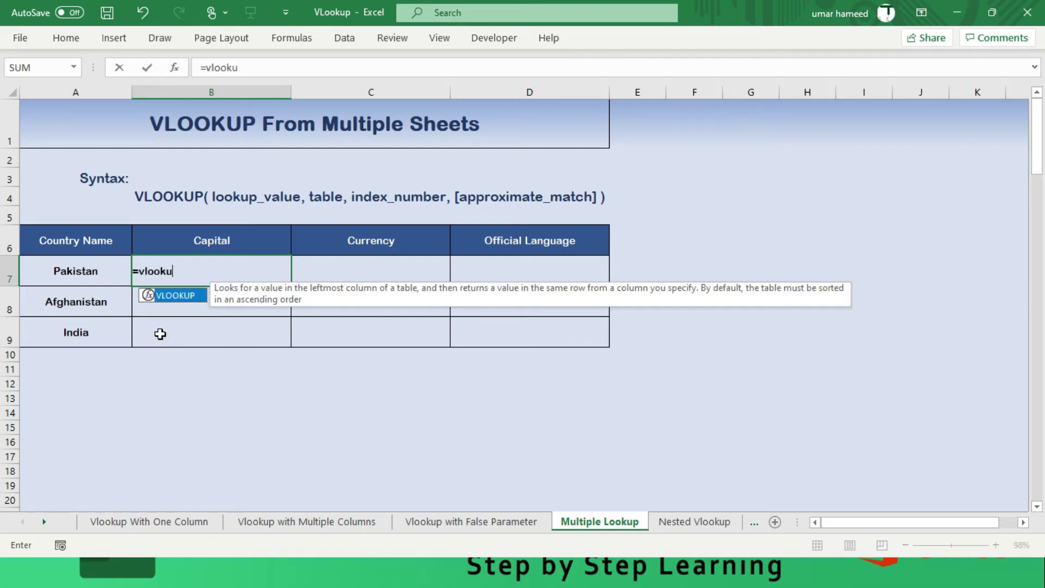
pyautogui.write('p(')
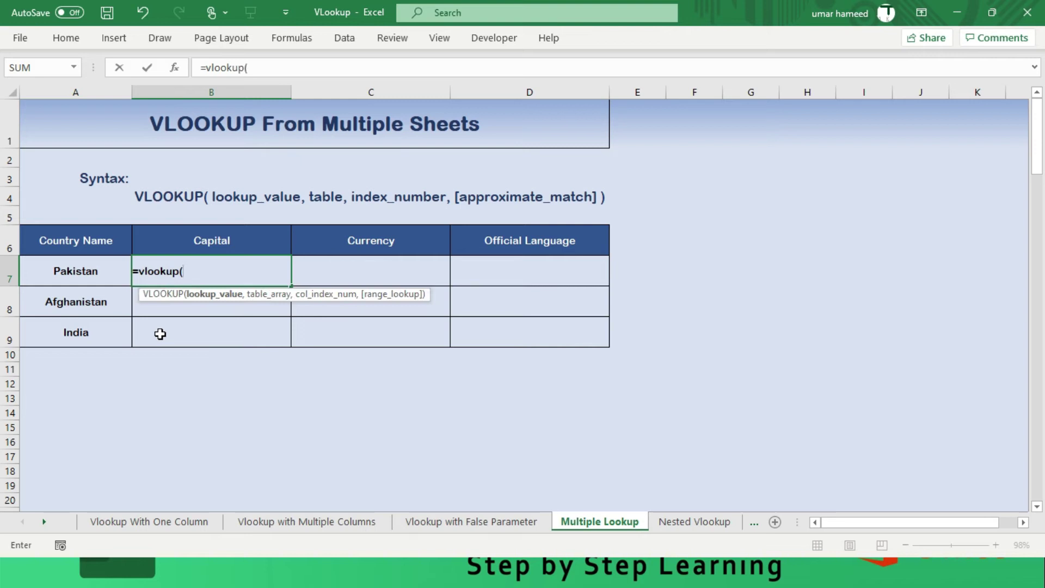
pyautogui.click(63, 272)
pyautogui.write(',')
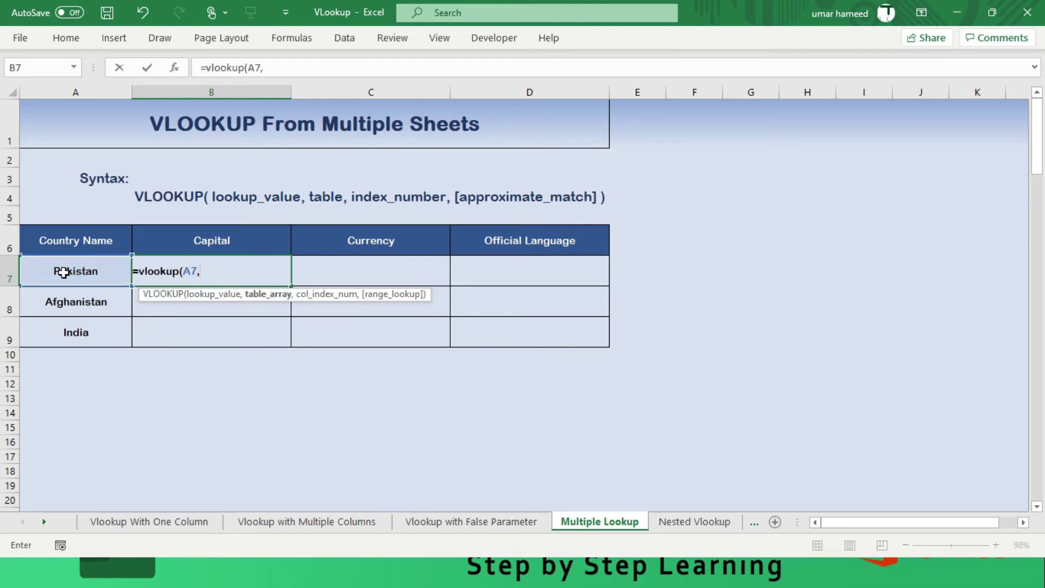
# - Set the formula's table array to $A$1:$B$199 on the Capital sheet of the Data workbook
pyautogui.hotkey('ctrl', 'Tab')
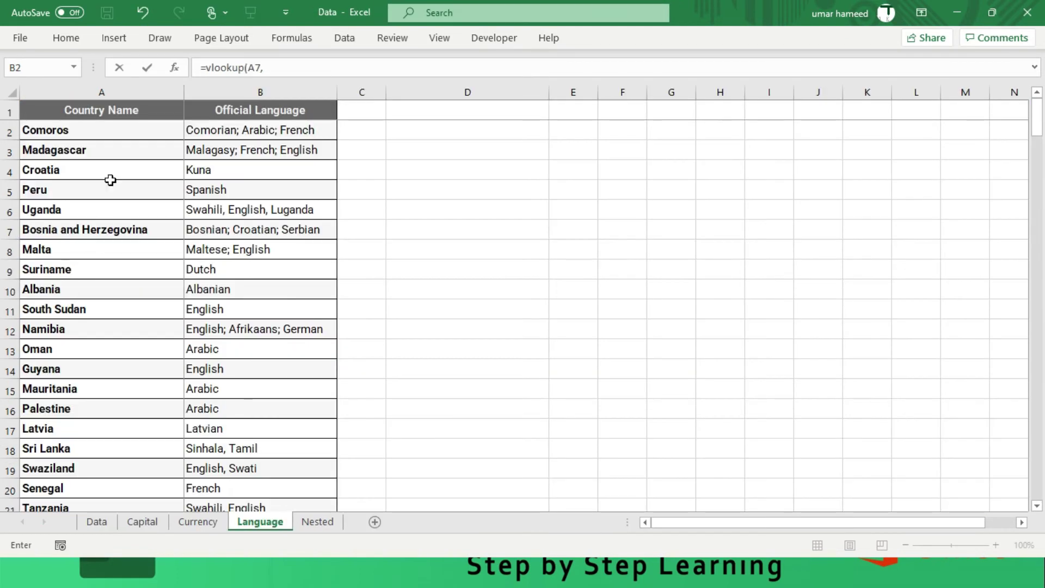
pyautogui.click(135, 523)
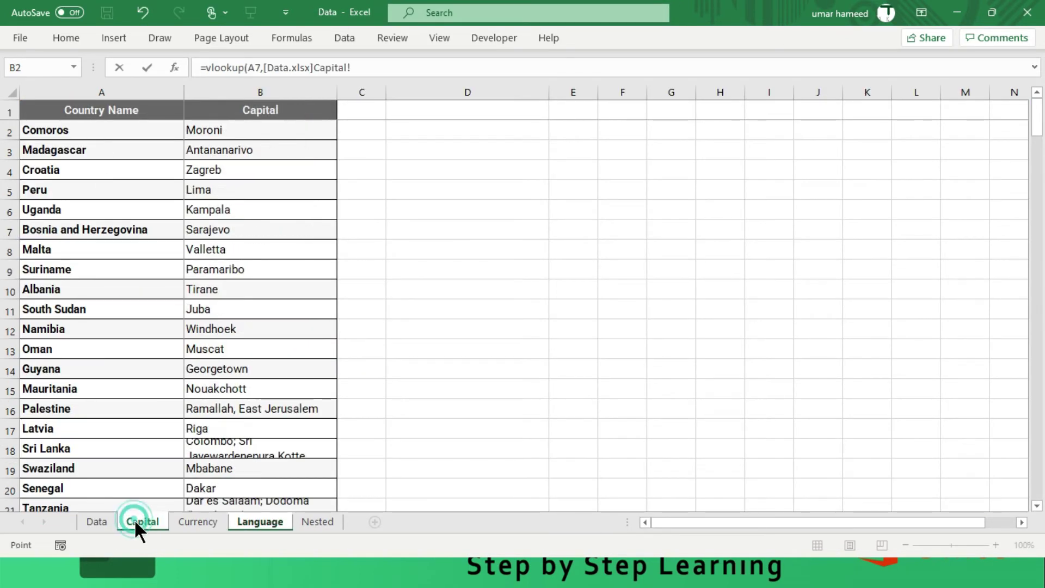
pyautogui.click(101, 116)
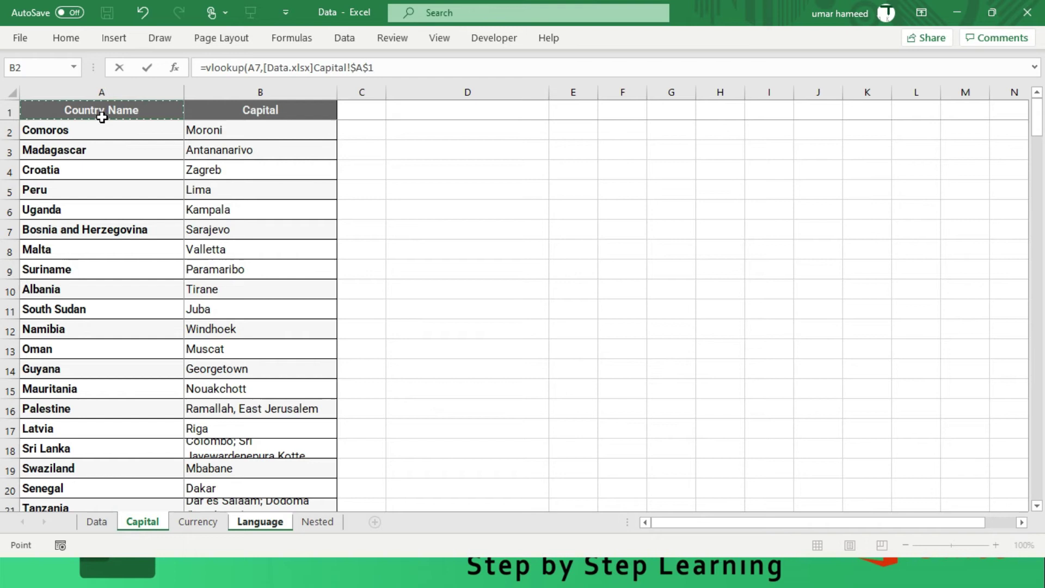
pyautogui.hotkey('ctrl', 'shift', 'Right')
pyautogui.hotkey('ctrl', 'shift', 'Down')
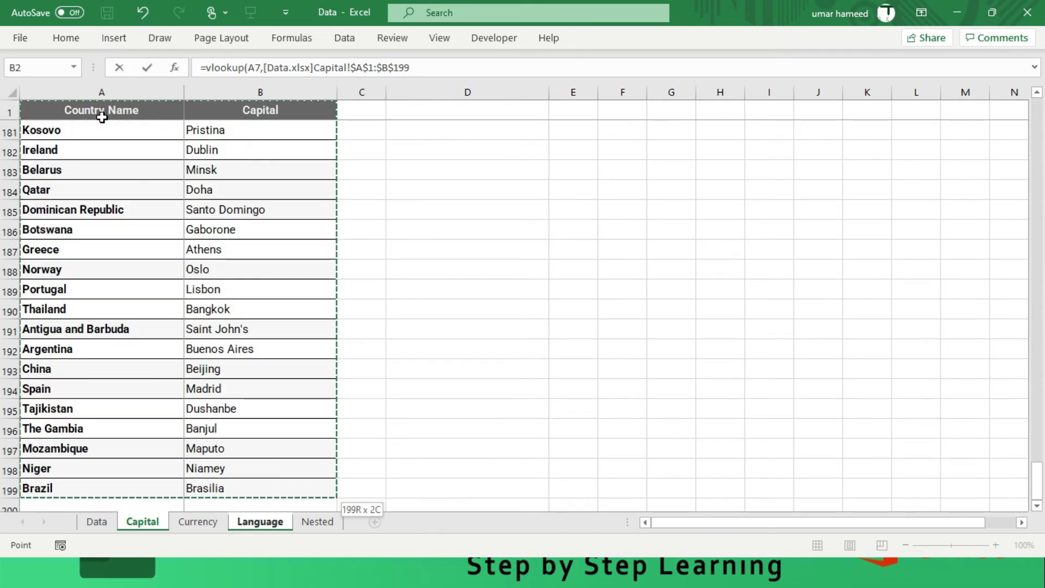
pyautogui.write(',')
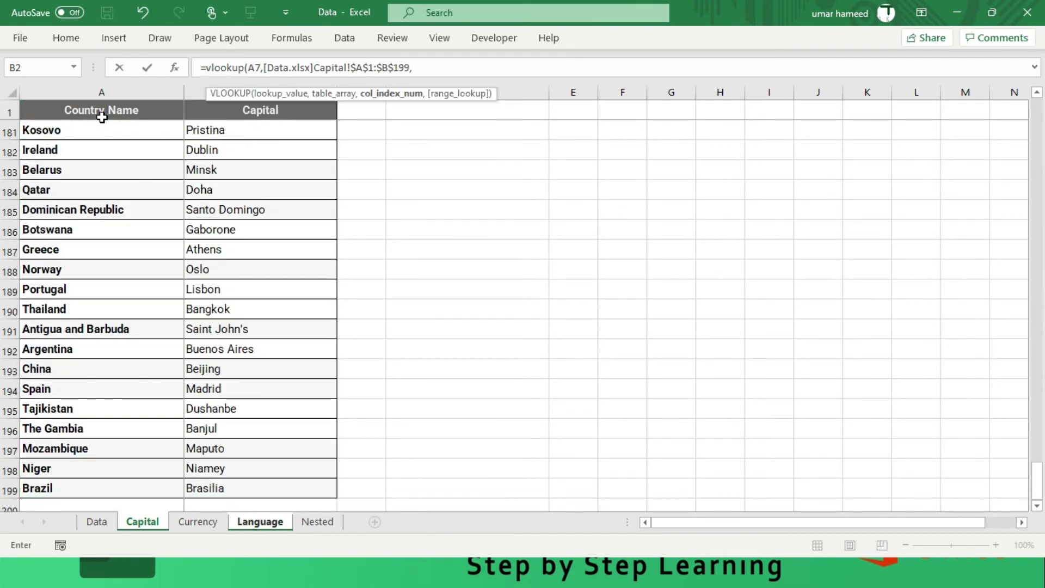
# - Complete the B7 formula in the VLookup workbook with column index 2 and exact match 0
pyautogui.hotkey('alt', 'Tab')
pyautogui.write('2,')
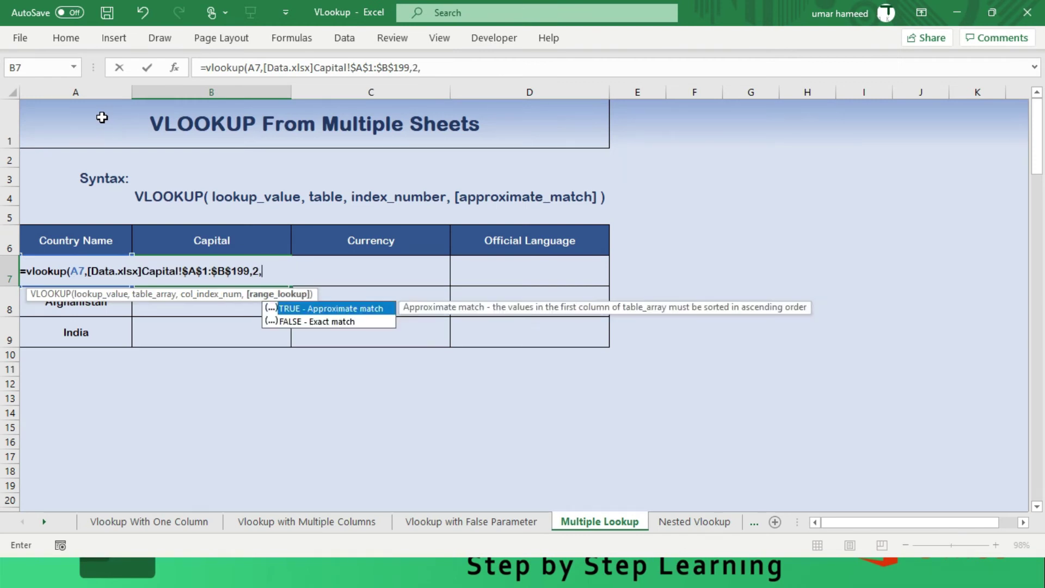
pyautogui.write('0')
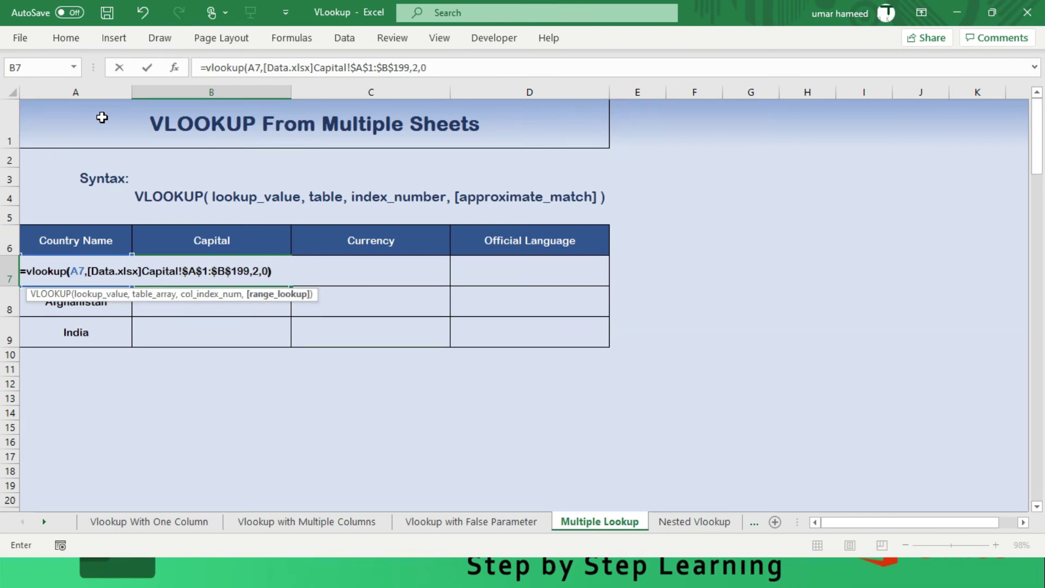
pyautogui.write(')')
pyautogui.press('Return')
pyautogui.press('Up')
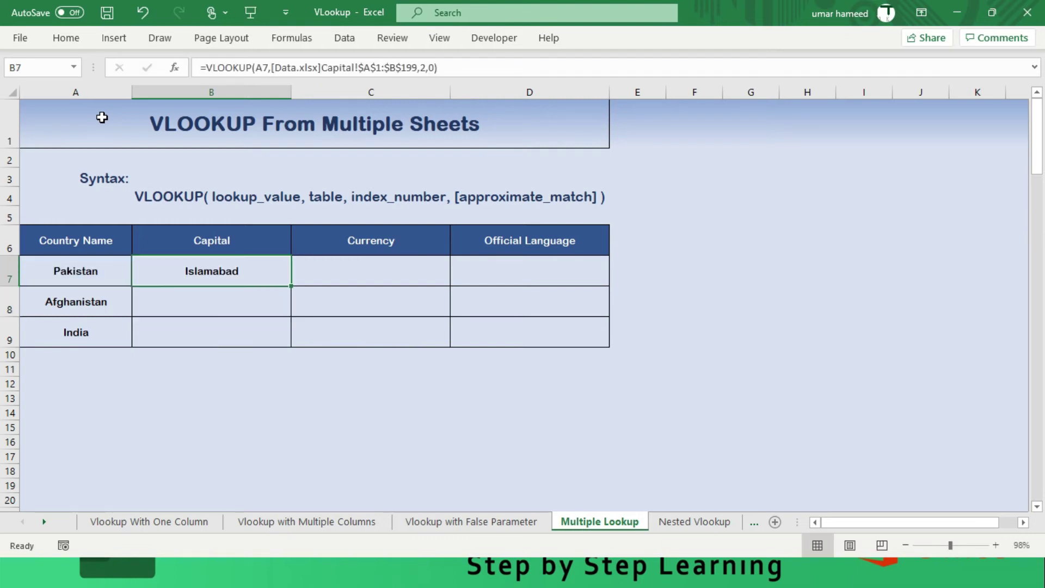
# - Fill the Capital formula from B7 down to B9 for Afghanistan and India
pyautogui.hotkey('shift', 'Down')
pyautogui.hotkey('shift', 'Down')
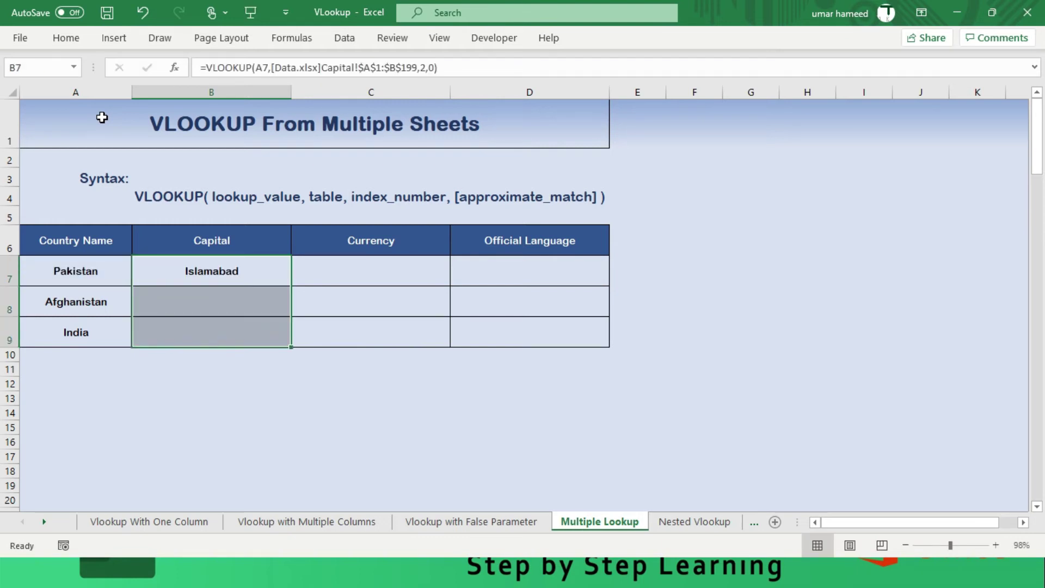
pyautogui.hotkey('ctrl', 'd')
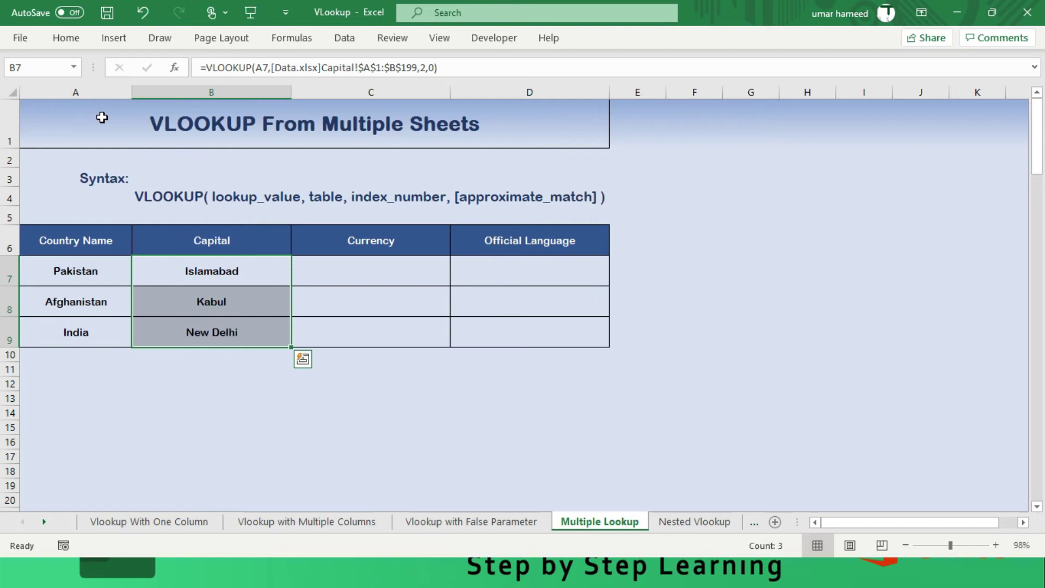
# - Compare the column layouts of the Currency and Capital sheets in the Data workbook
pyautogui.press('Right')
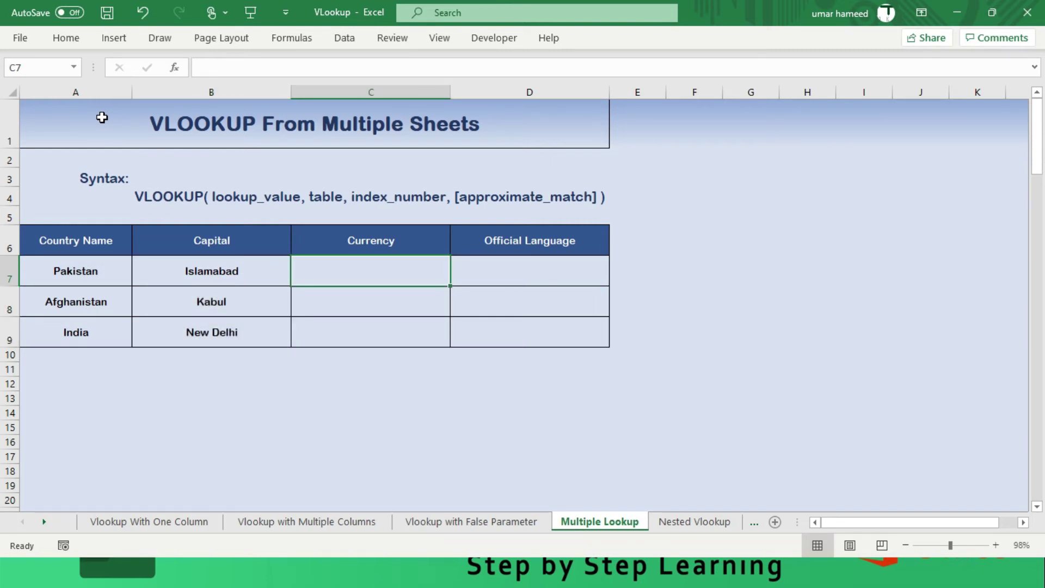
pyautogui.press('Left')
pyautogui.press('Right')
pyautogui.hotkey('alt', 'Tab')
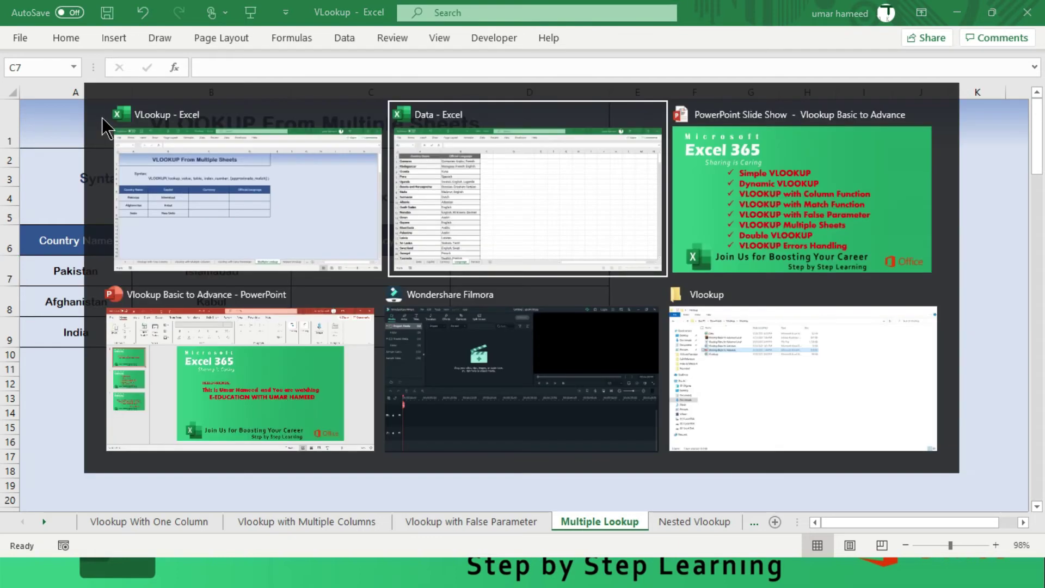
pyautogui.hotkey('ctrl', 'pageup')
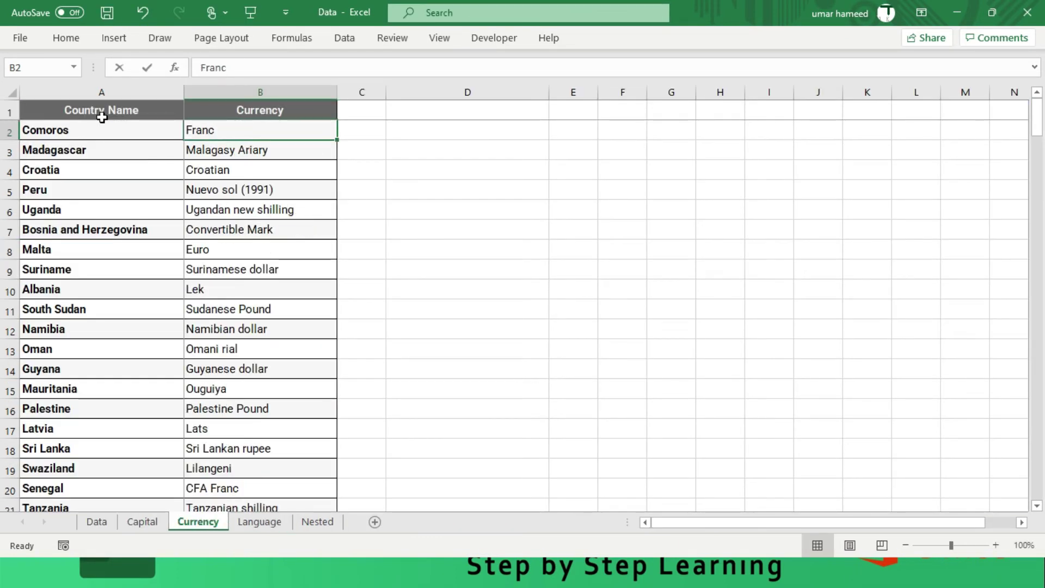
pyautogui.press('Left')
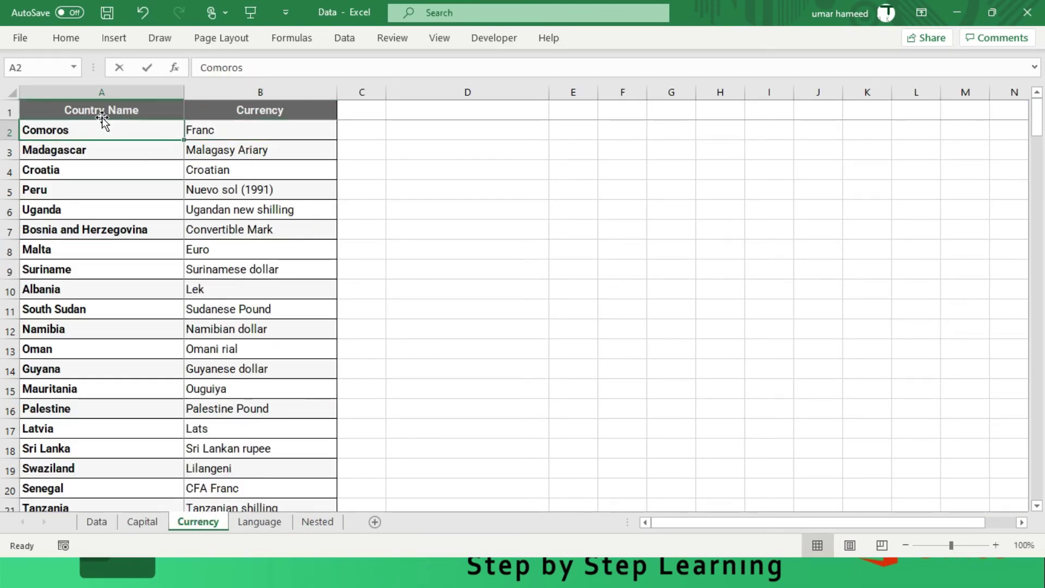
pyautogui.press('Right')
pyautogui.press('Up')
pyautogui.press('Down')
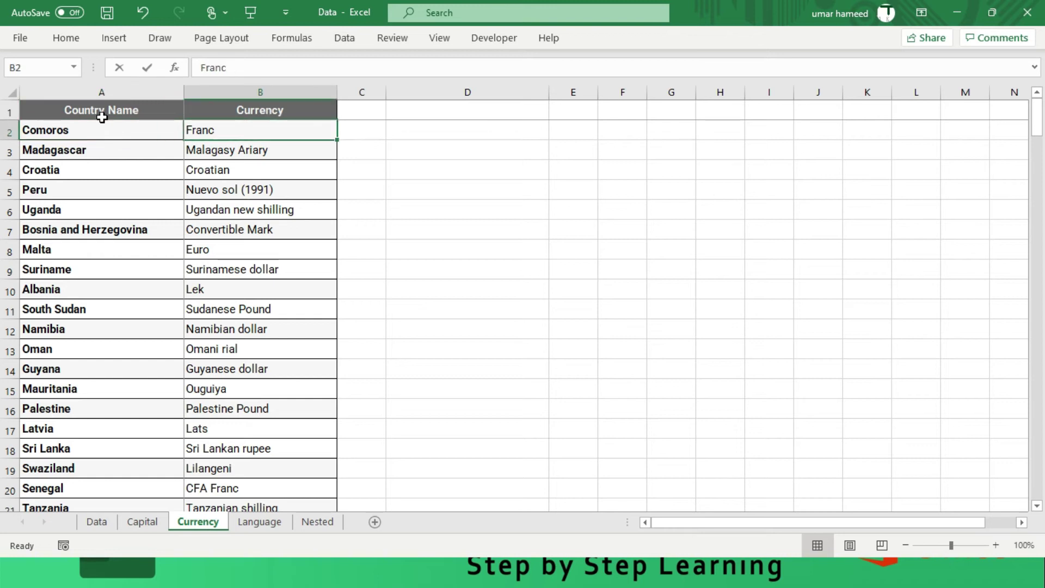
pyautogui.hotkey('ctrl', 'pageup')
pyautogui.press('Up')
pyautogui.press('Down')
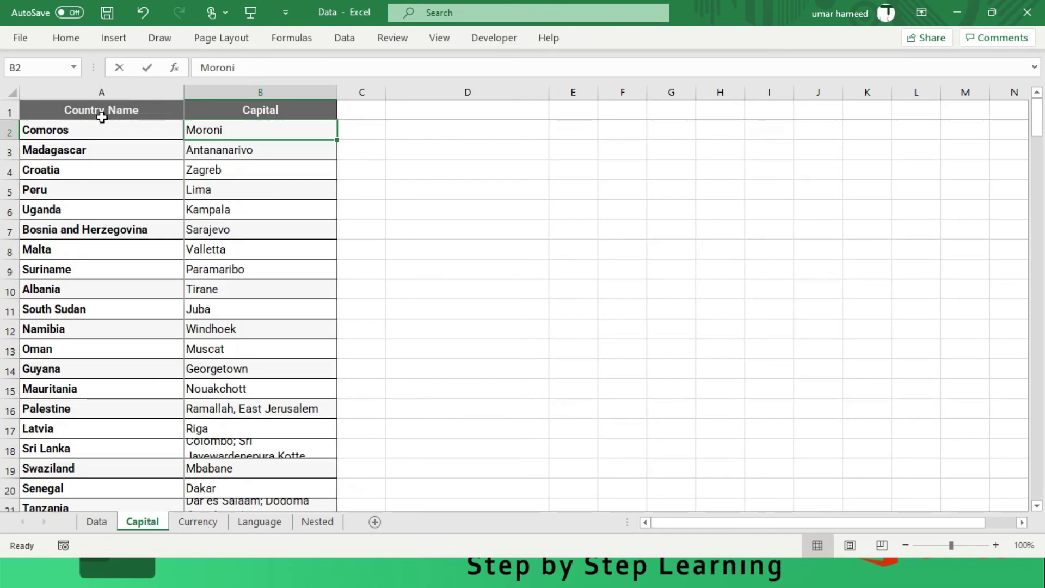
pyautogui.hotkey('ctrl', 'pagedown')
pyautogui.press('Down')
pyautogui.press('Up')
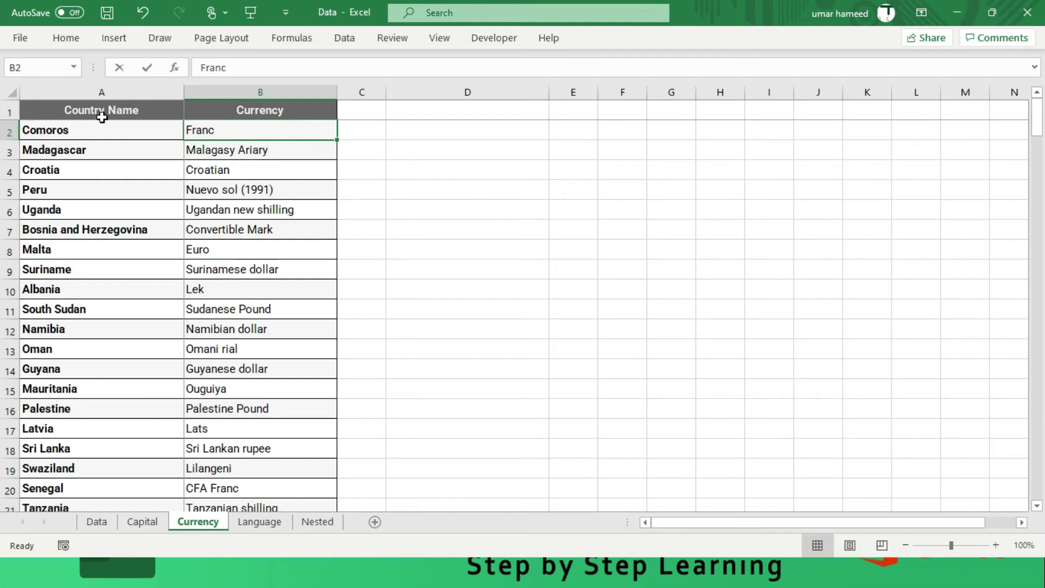
pyautogui.press('Left')
pyautogui.press('Right')
# - In the VLookup workbook, lock the column of the lookup value in B7's formula as $A7
pyautogui.hotkey('ctrl', 'Tab')
pyautogui.press('Down')
pyautogui.press('Up')
pyautogui.press('Left')
pyautogui.press('F2')
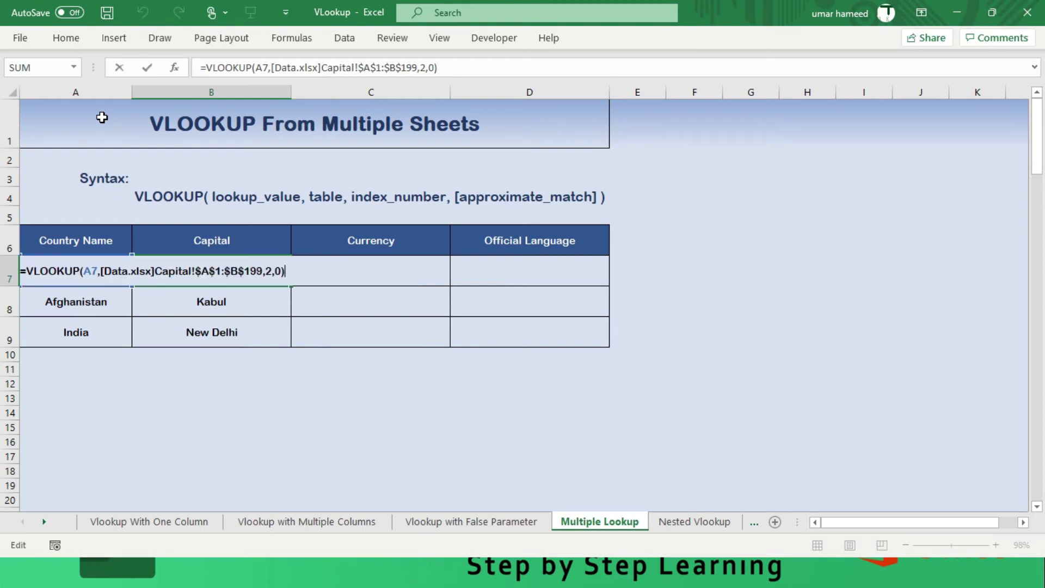
pyautogui.press('Left')
pyautogui.press('Left')
pyautogui.press('Left')
pyautogui.press('Left')
pyautogui.press('Left')
pyautogui.press('Left')
pyautogui.press('Left')
pyautogui.press('Left')
pyautogui.press('Left')
pyautogui.press('Left')
pyautogui.press('Left')
pyautogui.press('Left')
pyautogui.press('Left')
pyautogui.press('Left')
pyautogui.press('Left')
pyautogui.press('Left')
pyautogui.press('Left')
pyautogui.press('Left')
pyautogui.press('Left')
pyautogui.press('Left')
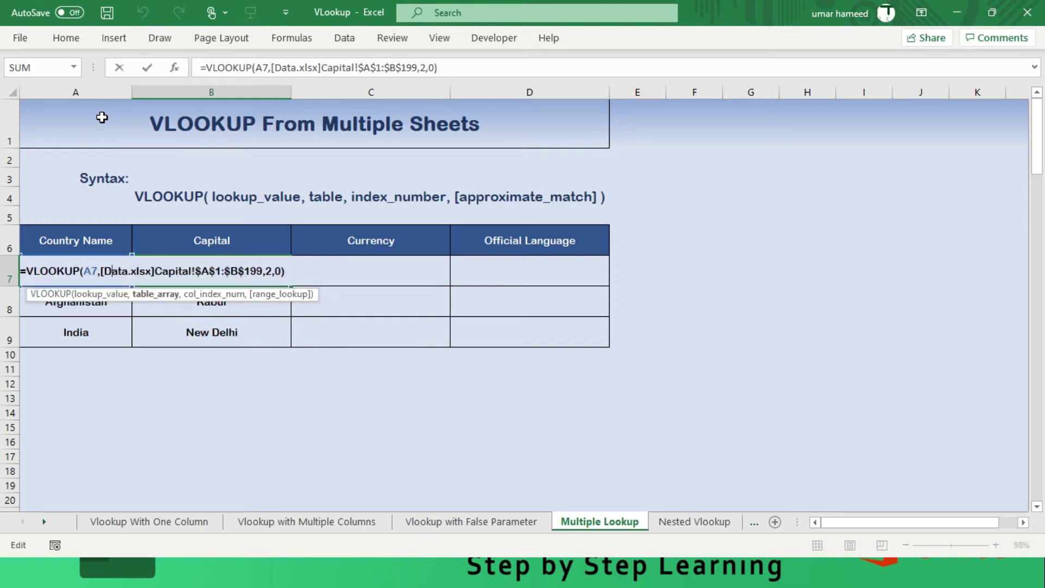
pyautogui.press('Left')
pyautogui.press('Left')
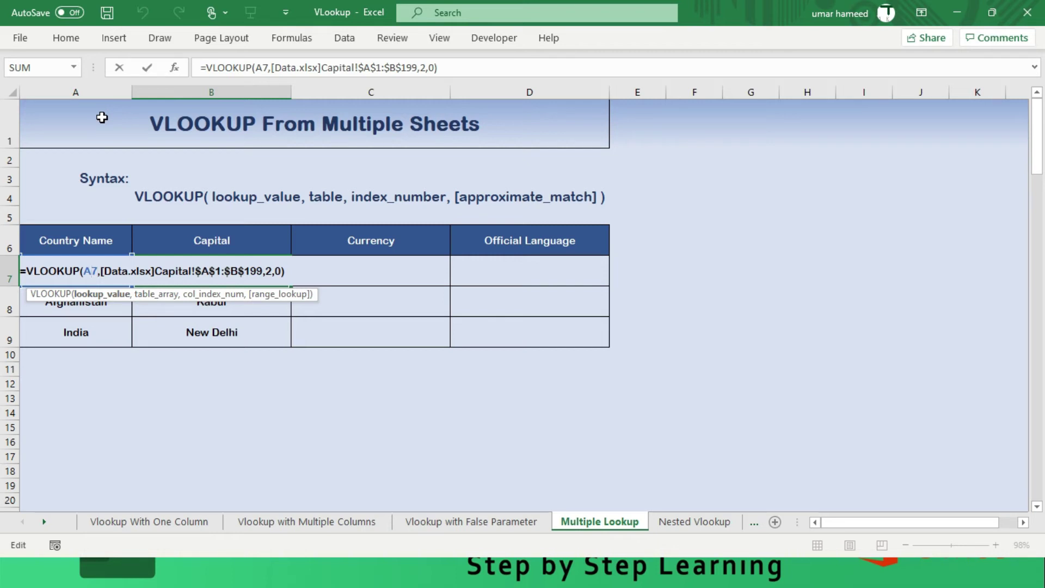
pyautogui.press('F4')
pyautogui.press('F4')
pyautogui.press('F4')
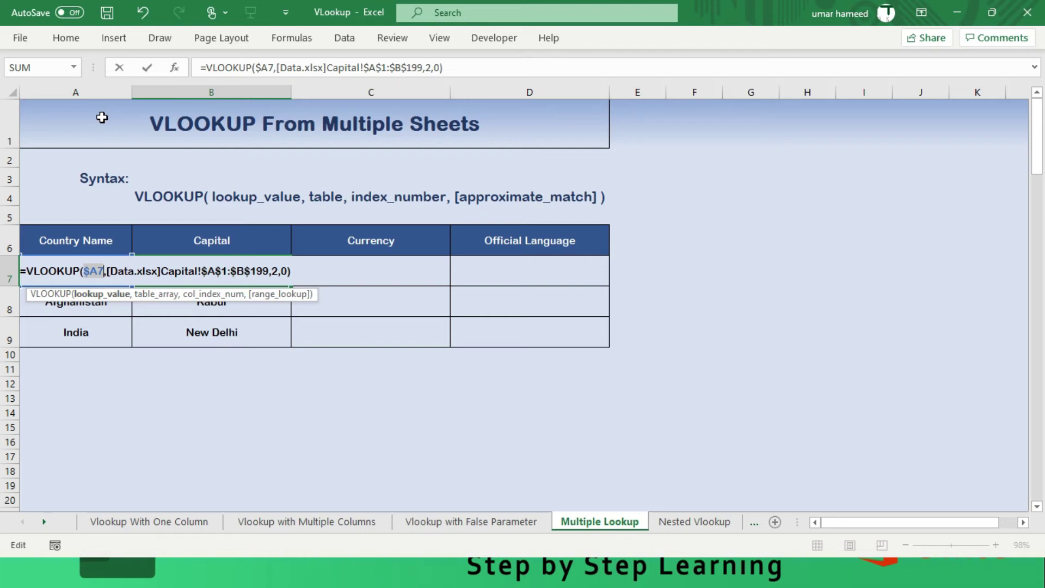
pyautogui.hotkey('ctrl', 'Return')
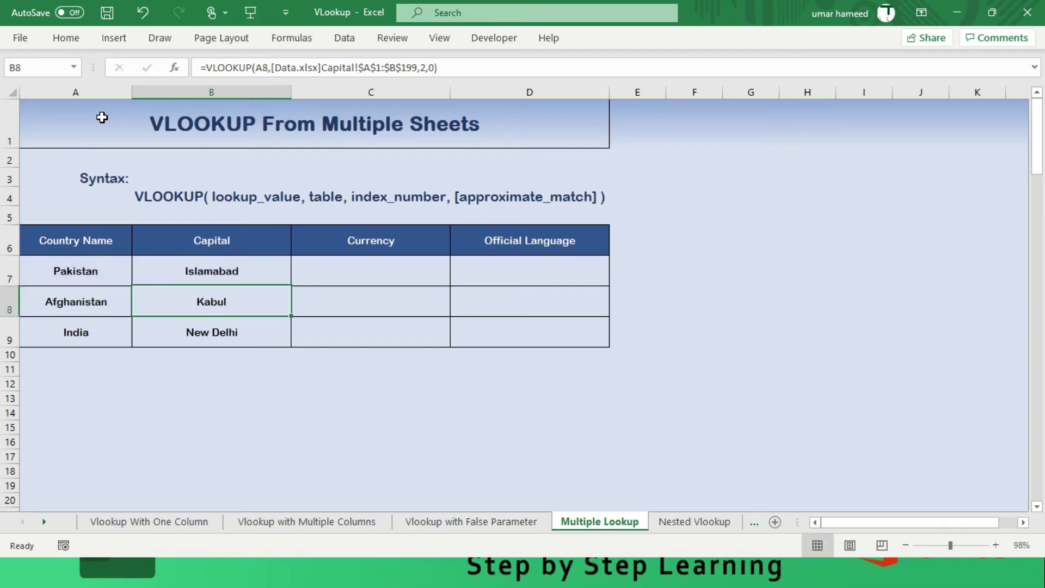
# - Fill B7's formula across the Currency and Official Language columns and down through row 9, covering B7:D9
pyautogui.hotkey('shift', 'Right')
pyautogui.hotkey('shift', 'Right')
pyautogui.press('F2')
pyautogui.hotkey('ctrl', 'Return')
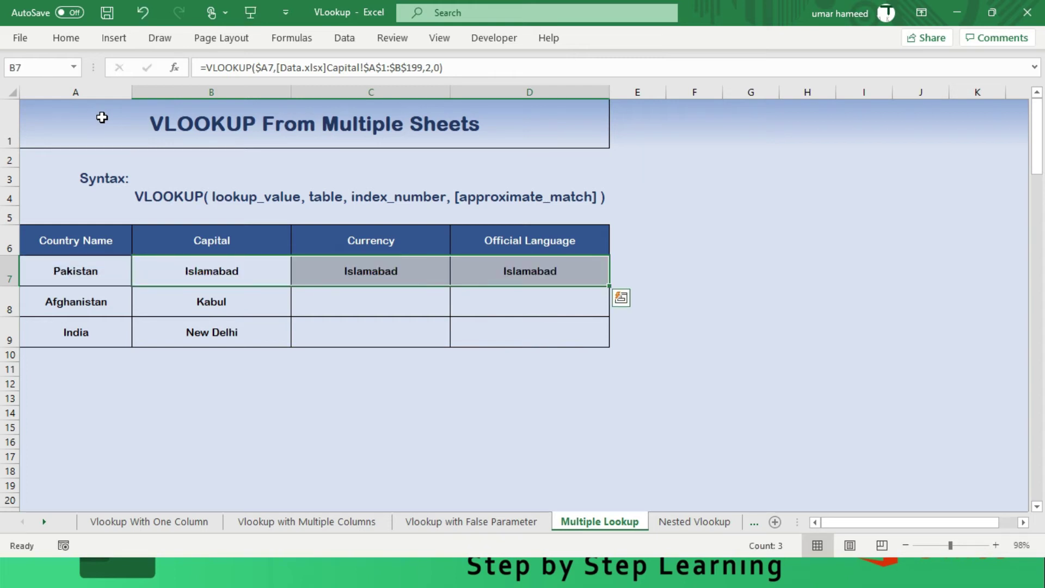
pyautogui.hotkey('shift', 'Down')
pyautogui.hotkey('shift', 'Down')
pyautogui.press('F2')
pyautogui.hotkey('ctrl', 'Return')
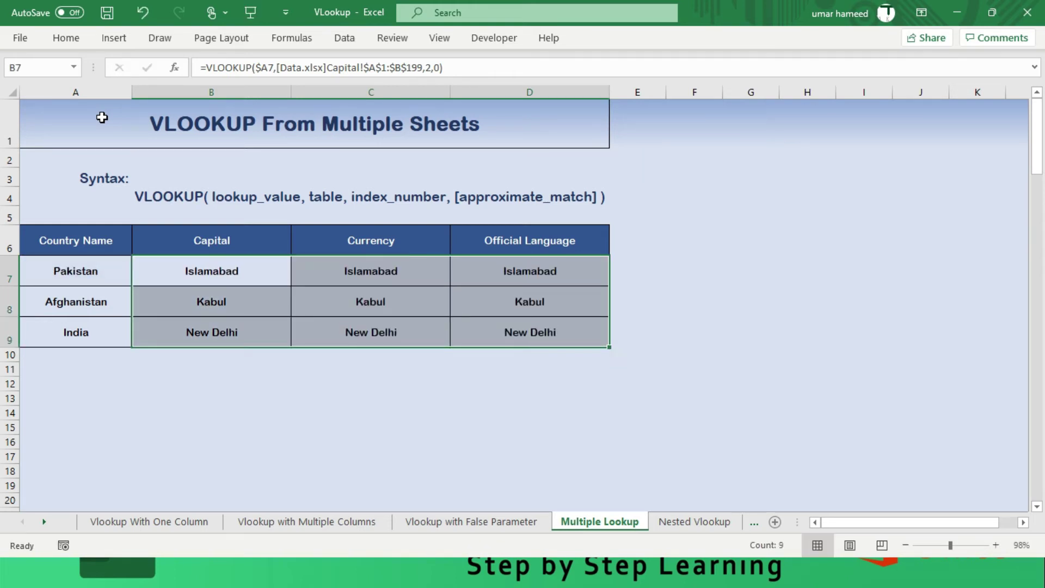
pyautogui.press('Right')
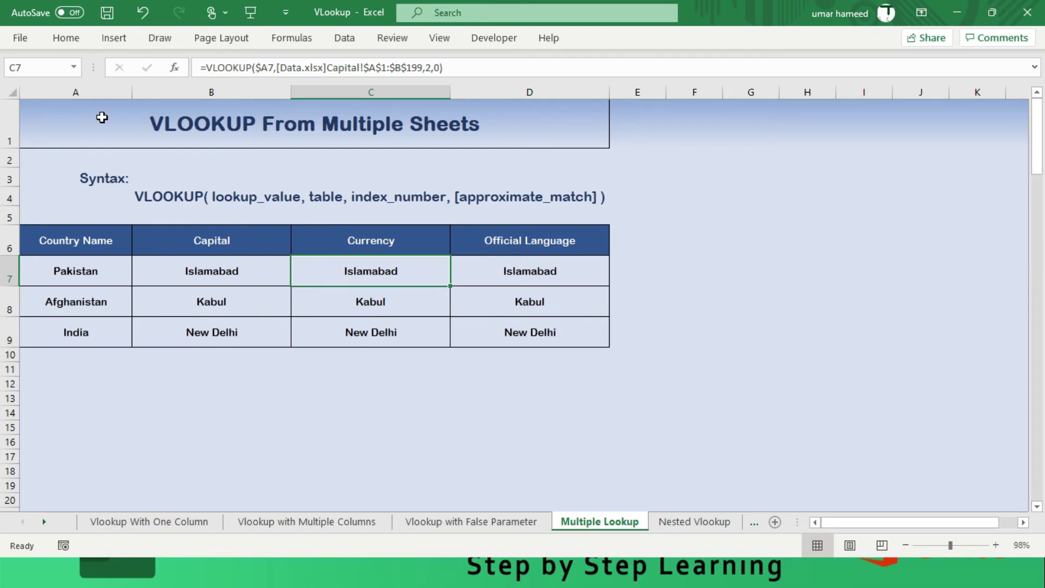
pyautogui.press('F2')
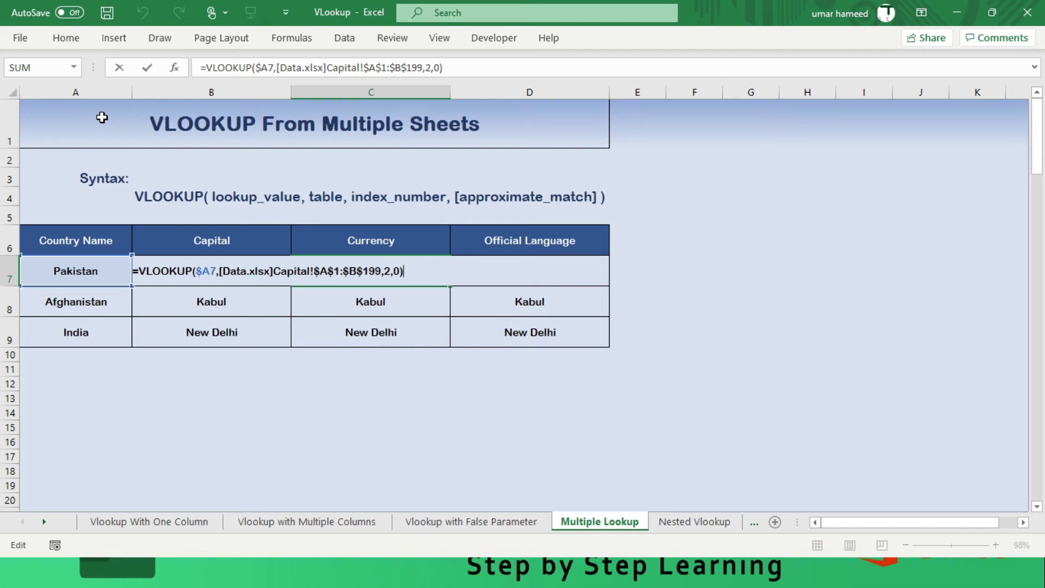
pyautogui.click(276, 271)
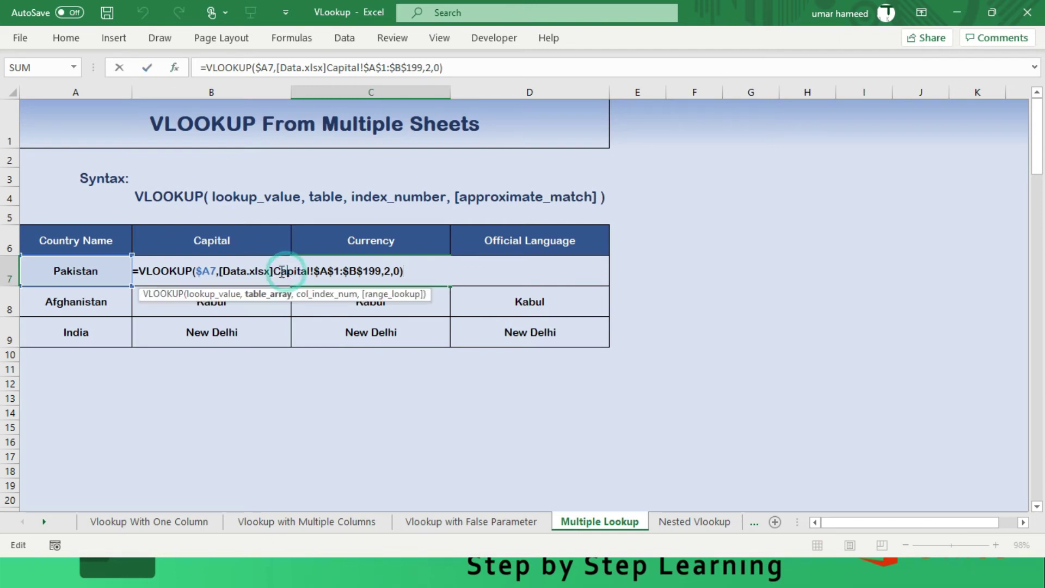
pyautogui.hotkey('shift', 'Right')
pyautogui.hotkey('shift', 'Right')
pyautogui.hotkey('shift', 'Right')
pyautogui.hotkey('shift', 'Right')
pyautogui.hotkey('shift', 'Right')
pyautogui.hotkey('shift', 'Right')
pyautogui.hotkey('shift', 'Right')
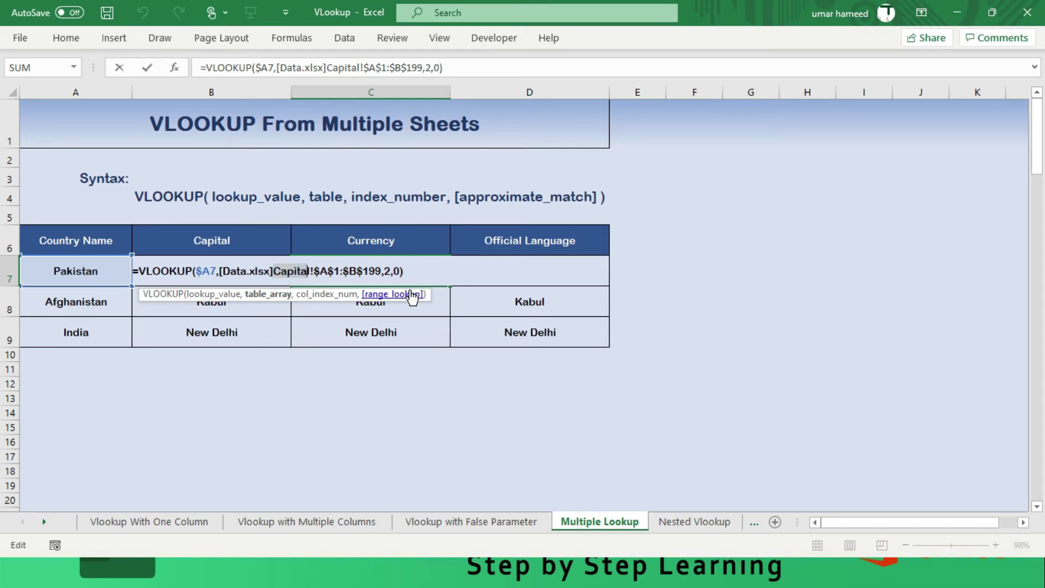
pyautogui.write('Currenc')
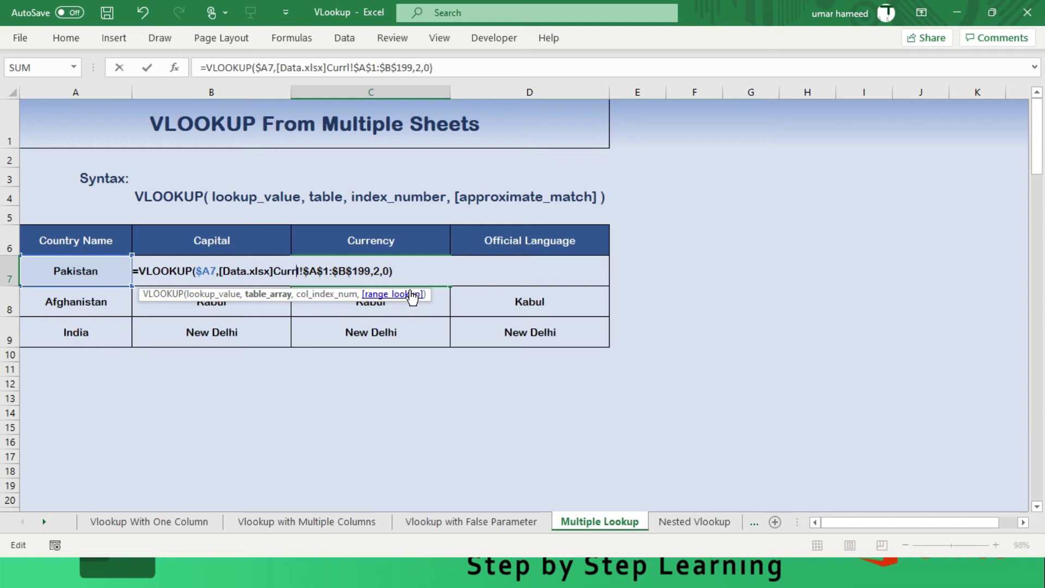
pyautogui.write('y')
pyautogui.press('Return')
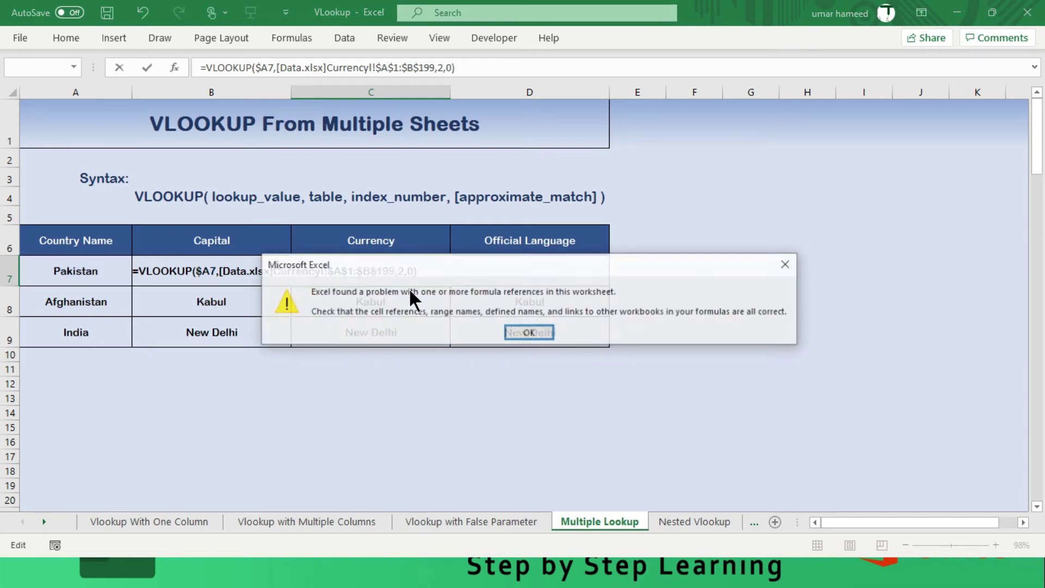
pyautogui.press('Return')
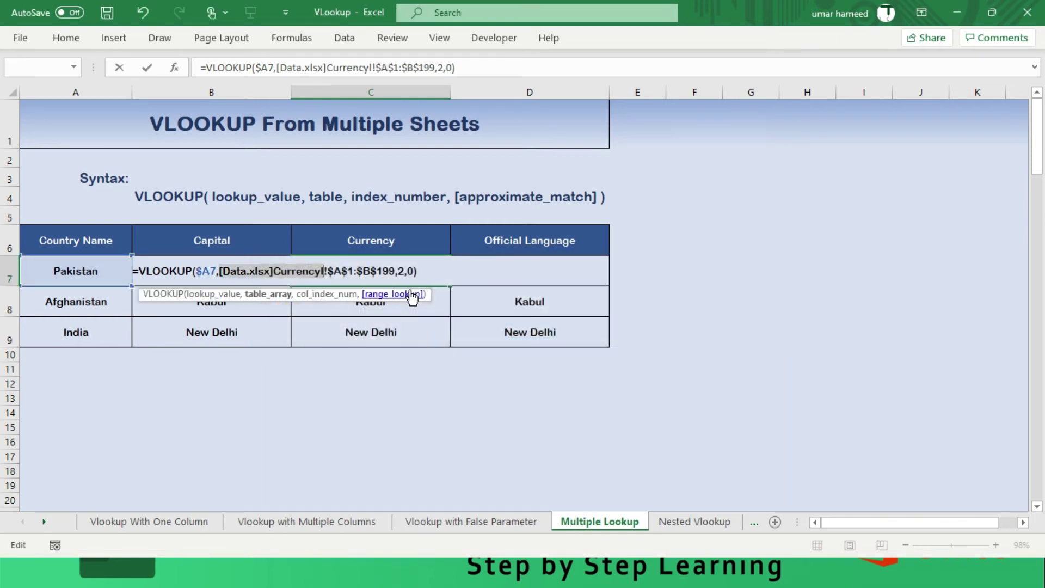
pyautogui.press('Left')
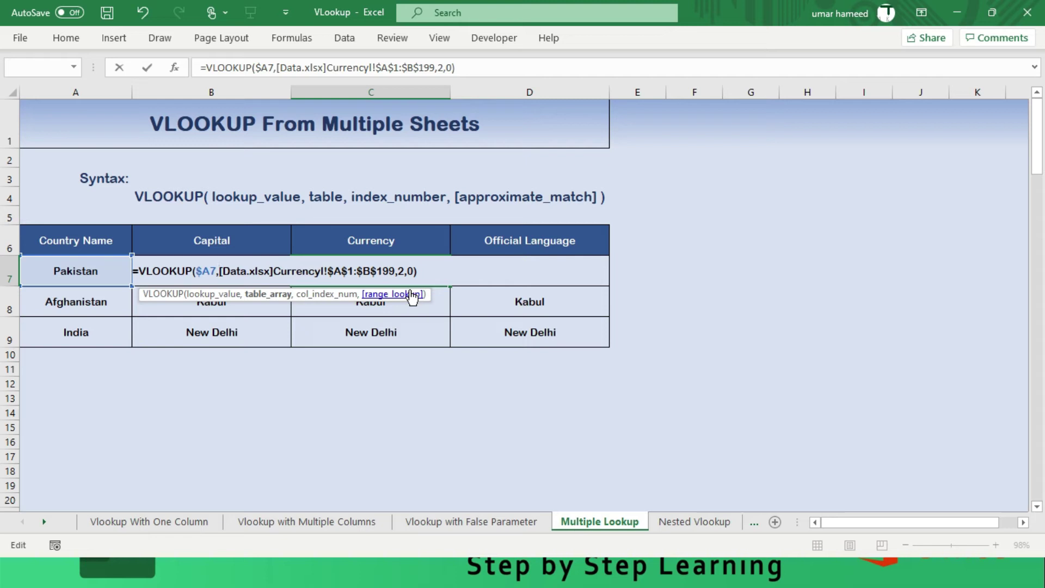
pyautogui.press('Escape')
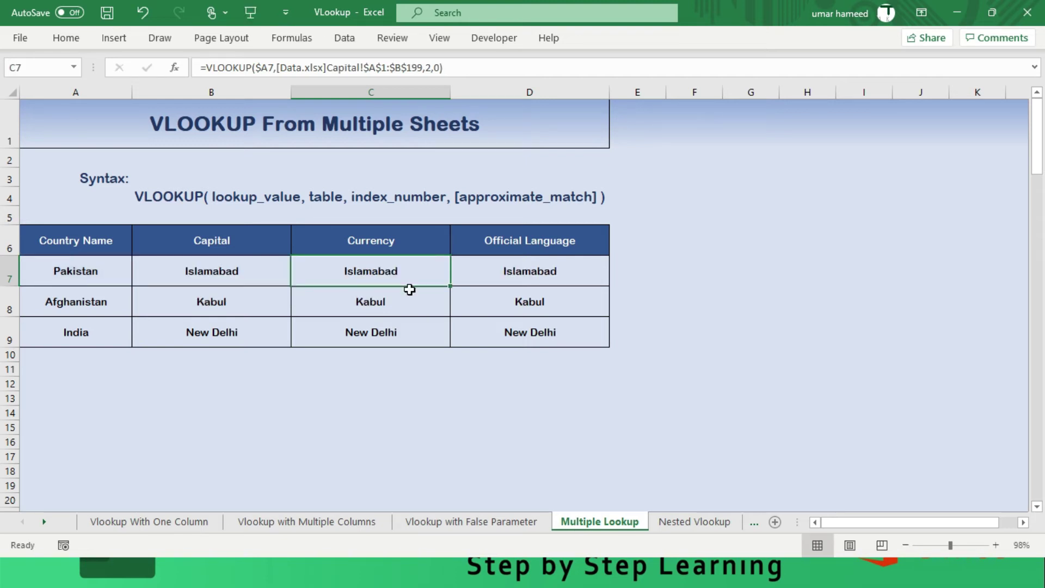
# - Check the Currency sheet's name in the Data workbook, and change the sheet reference in C7's VLOOKUP formula to Currency
pyautogui.hotkey('alt', 'Tab')
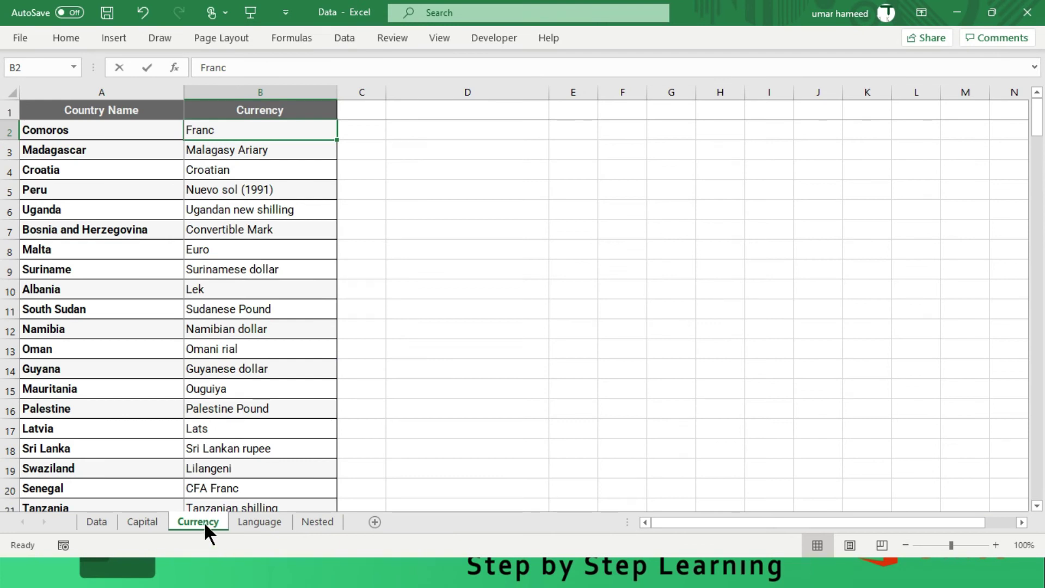
pyautogui.hotkey('alt', 'Tab')
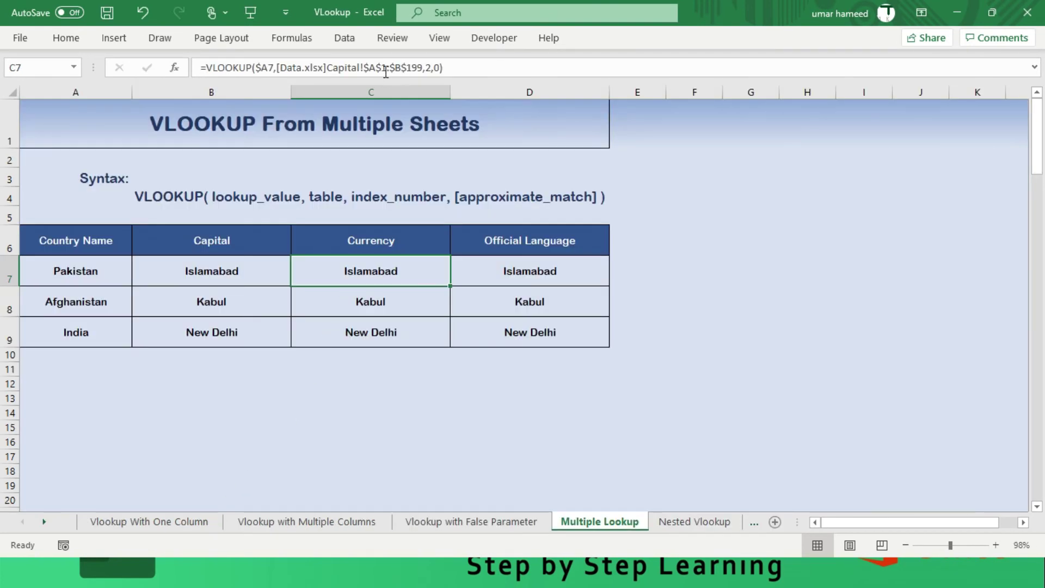
pyautogui.click(333, 68)
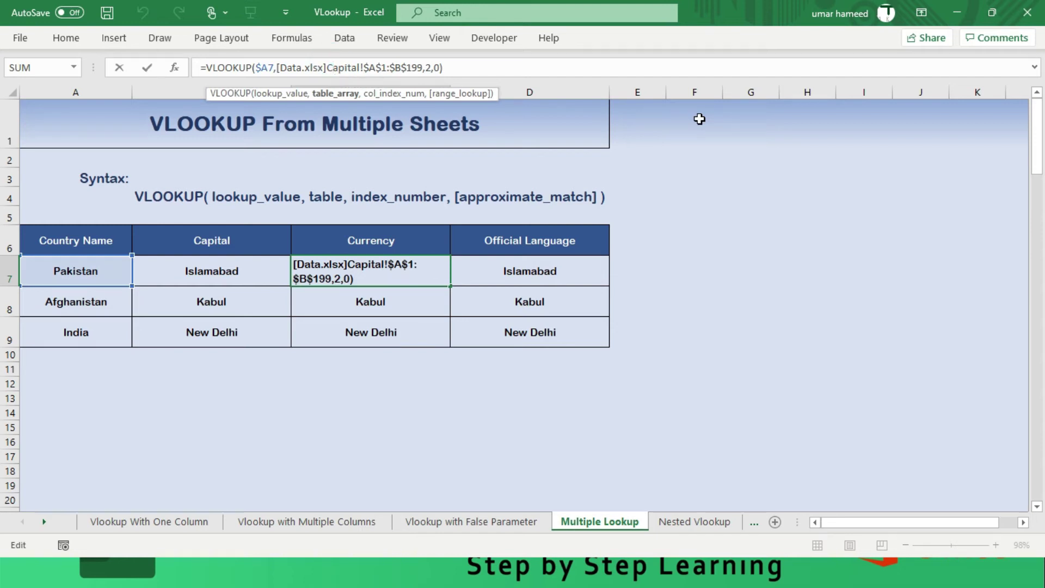
pyautogui.hotkey('shift', 'Right')
pyautogui.hotkey('shift', 'Right')
pyautogui.hotkey('shift', 'Right')
pyautogui.hotkey('shift', 'Right')
pyautogui.hotkey('shift', 'Right')
pyautogui.hotkey('shift', 'Right')
pyautogui.hotkey('shift', 'Right')
pyautogui.hotkey('shift', 'Right')
pyautogui.write('Currenc')
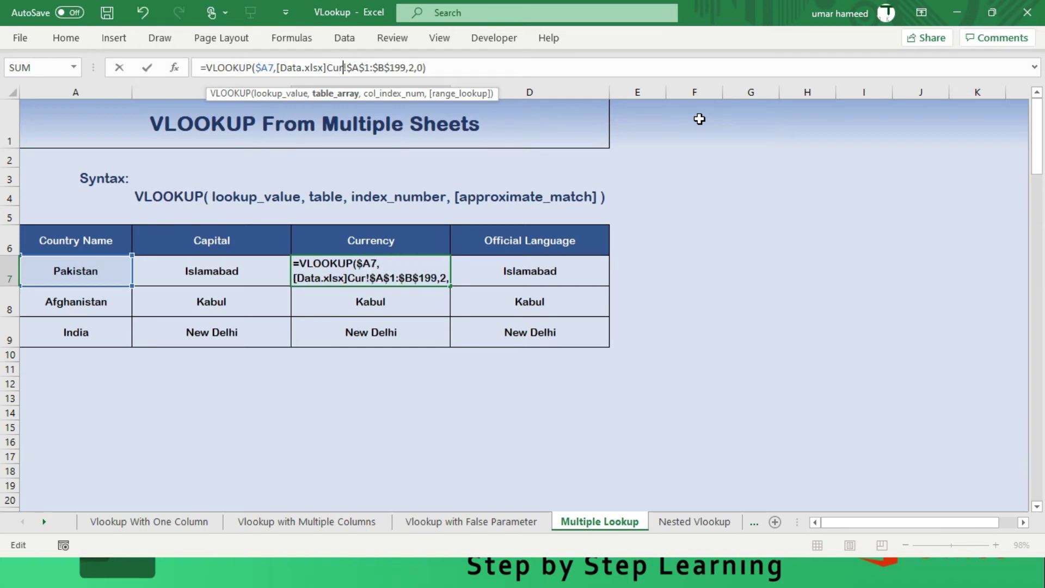
pyautogui.write('y')
pyautogui.press('Return')
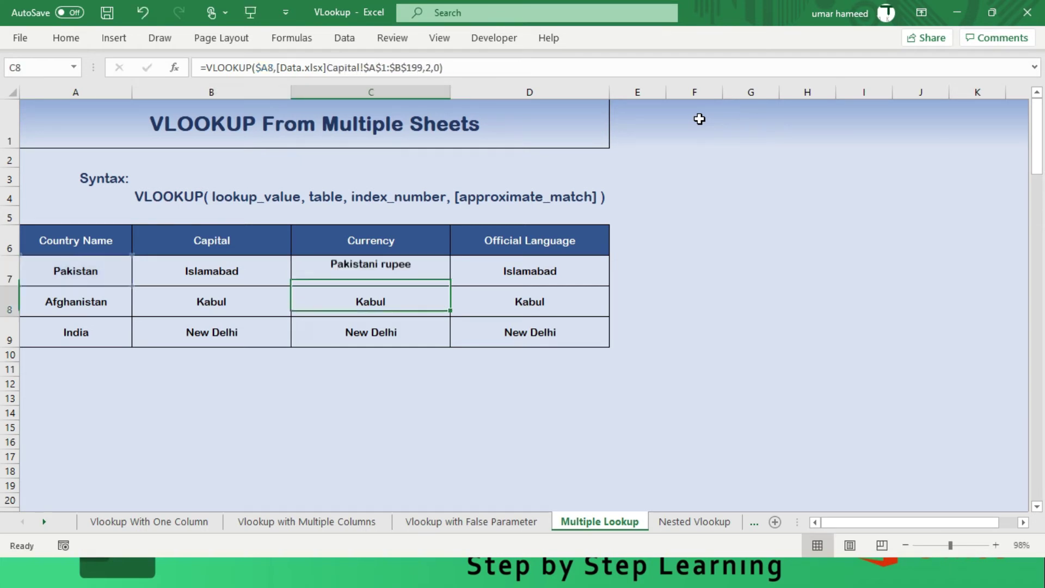
# - Fill the Currency formula from C7 down to C9 for Afghanistan and India
pyautogui.press('Up')
pyautogui.hotkey('shift', 'Down')
pyautogui.hotkey('shift', 'Down')
pyautogui.hotkey('ctrl', 'd')
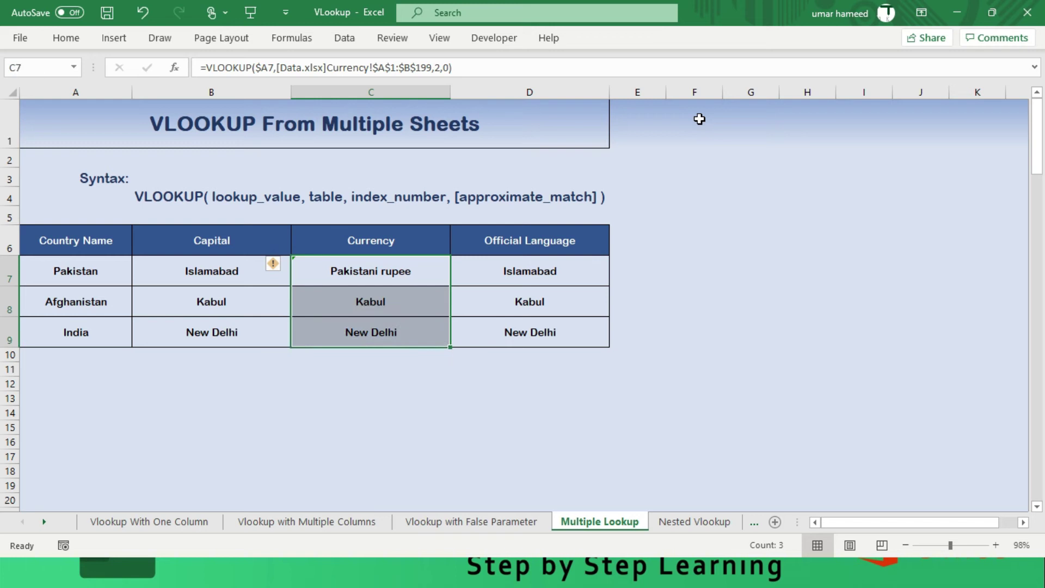
# - Check the sheet names in the Data workbook, and change the sheet reference in D7's VLOOKUP formula to Language
pyautogui.press('Right')
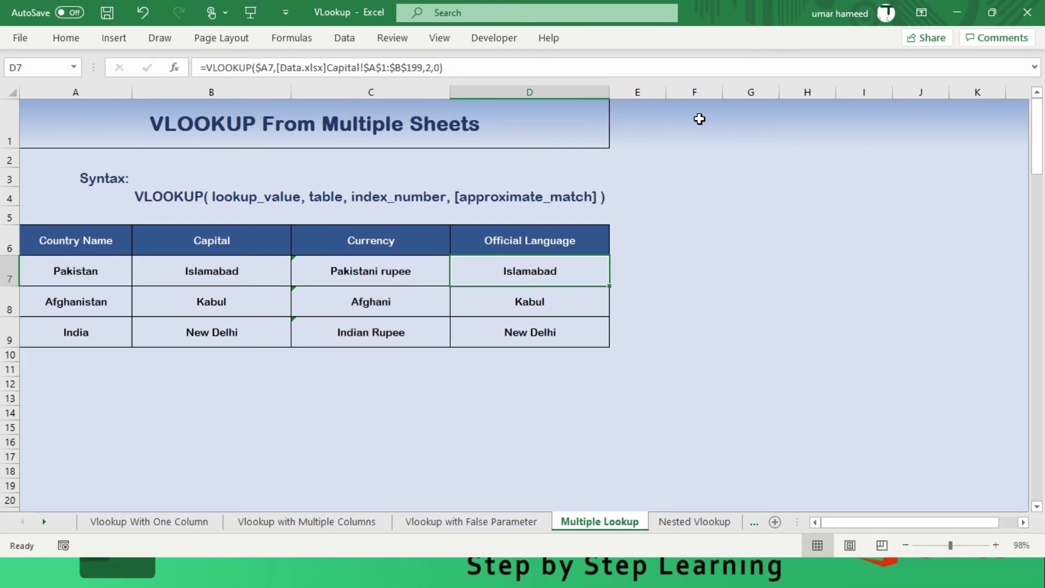
pyautogui.hotkey('alt', 'Tab')
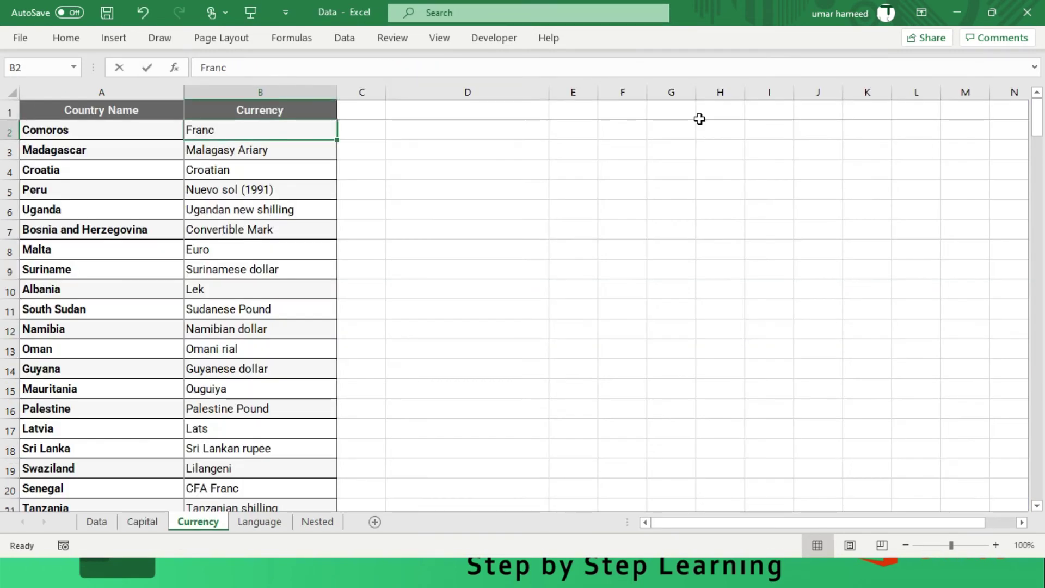
pyautogui.hotkey('alt', 'Tab')
pyautogui.press('F2')
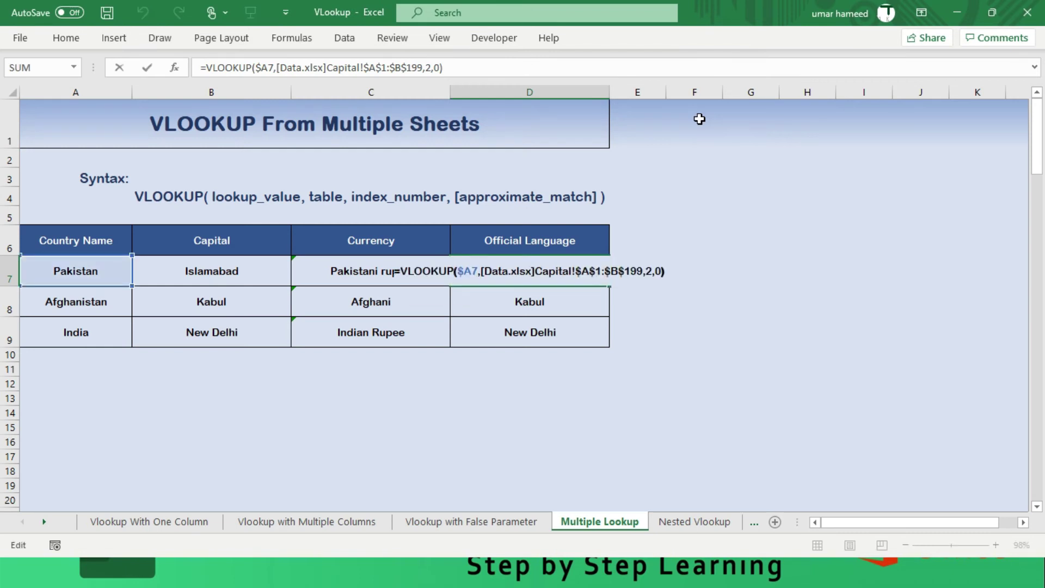
pyautogui.press('Left')
pyautogui.press('Left')
pyautogui.press('Left')
pyautogui.press('Left')
pyautogui.press('Left')
pyautogui.press('Left')
pyautogui.press('Left')
pyautogui.press('Left')
pyautogui.press('Left')
pyautogui.press('Left')
pyautogui.press('Left')
pyautogui.press('Left')
pyautogui.press('Left')
pyautogui.press('Left')
pyautogui.press('Left')
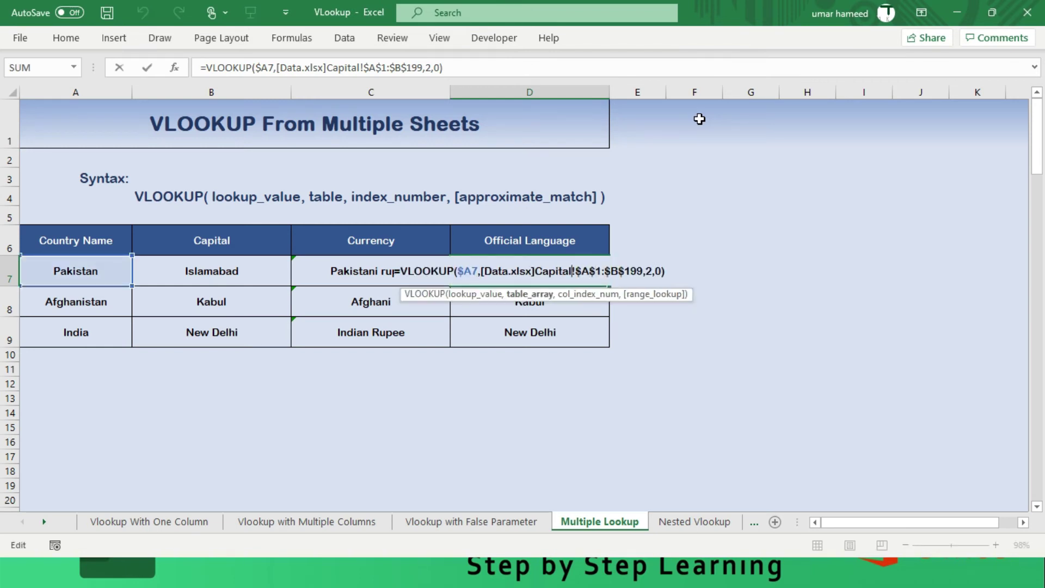
pyautogui.hotkey('shift', 'Left')
pyautogui.hotkey('shift', 'Left')
pyautogui.hotkey('shift', 'Left')
pyautogui.hotkey('shift', 'Left')
pyautogui.hotkey('shift', 'Left')
pyautogui.hotkey('shift', 'Left')
pyautogui.hotkey('shift', 'Left')
pyautogui.write('Lang')
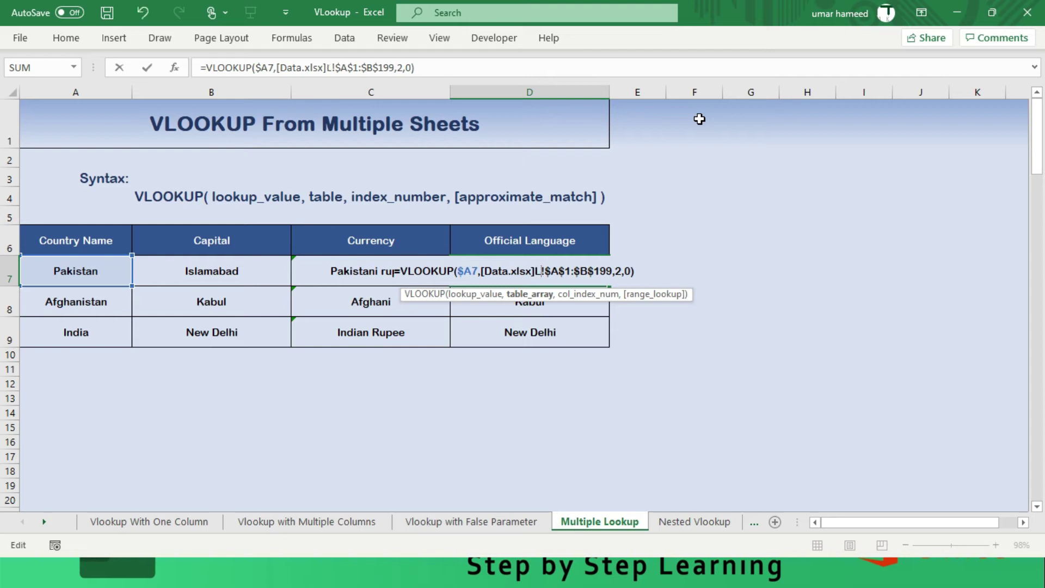
pyautogui.write('uage')
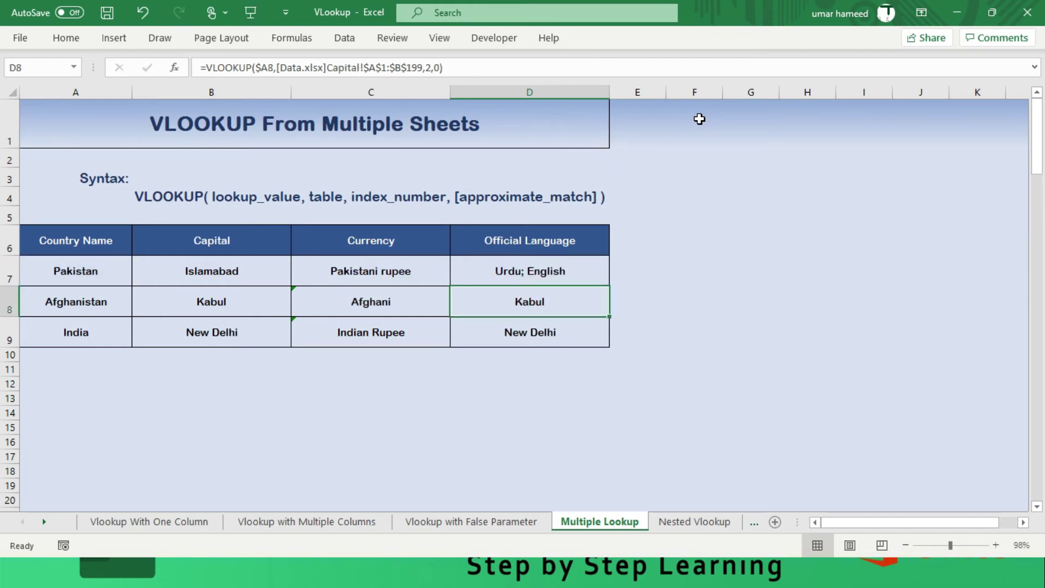
# - Fill the Official Language formula from D7 down to D9
pyautogui.press('Up')
pyautogui.hotkey('shift', 'Down')
pyautogui.hotkey('shift', 'Down')
pyautogui.hotkey('ctrl', 'd')
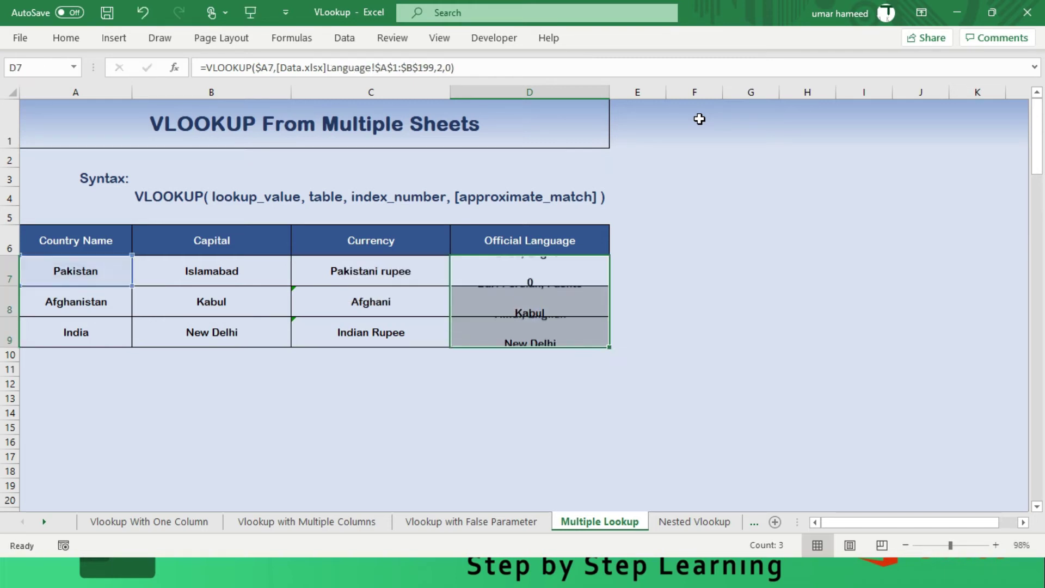
# - Review the Capital formulas in B7:B9 against the country names in A7:A9
pyautogui.click(213, 276)
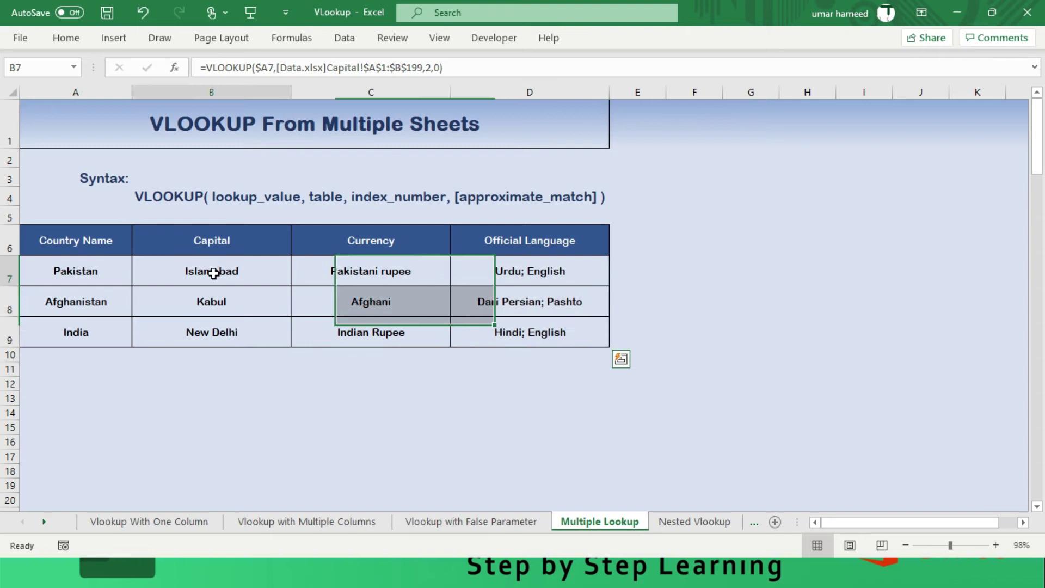
pyautogui.click(212, 321)
pyautogui.click(225, 308)
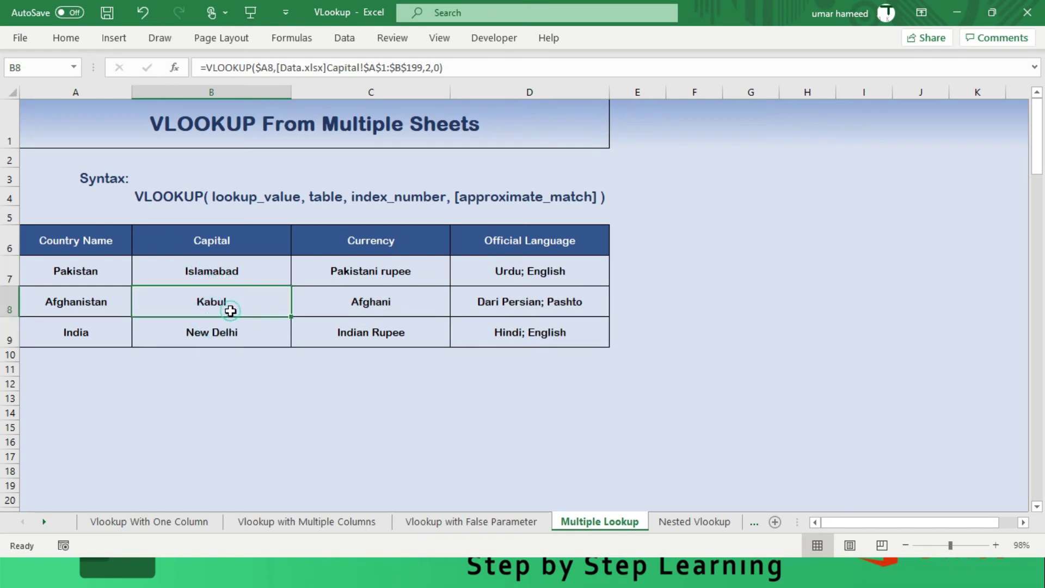
pyautogui.click(240, 274)
pyautogui.click(249, 309)
pyautogui.click(256, 330)
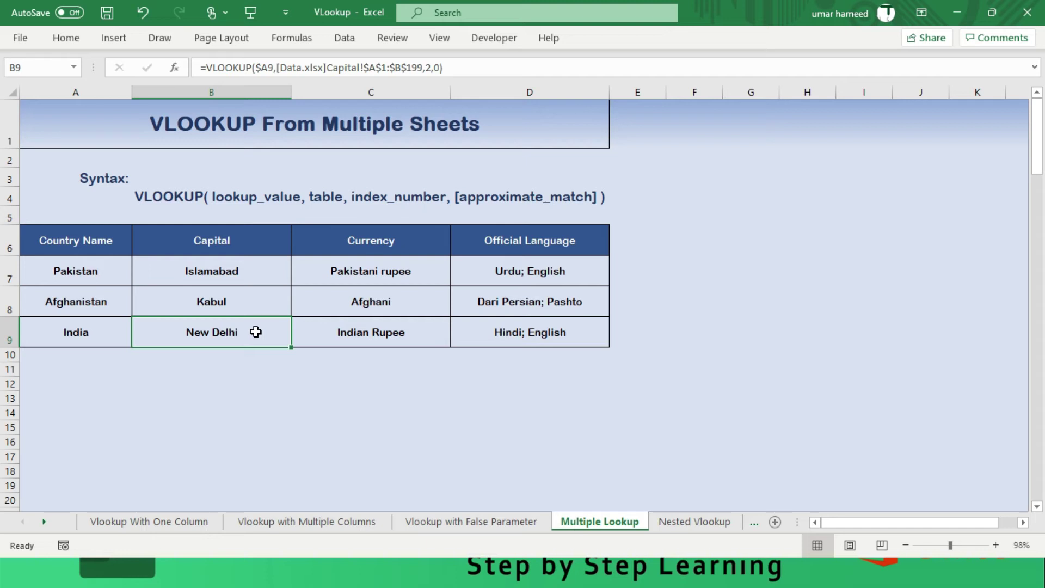
pyautogui.moveTo(42, 274); pyautogui.dragTo(34, 335)
pyautogui.moveTo(59, 274); pyautogui.dragTo(53, 341)
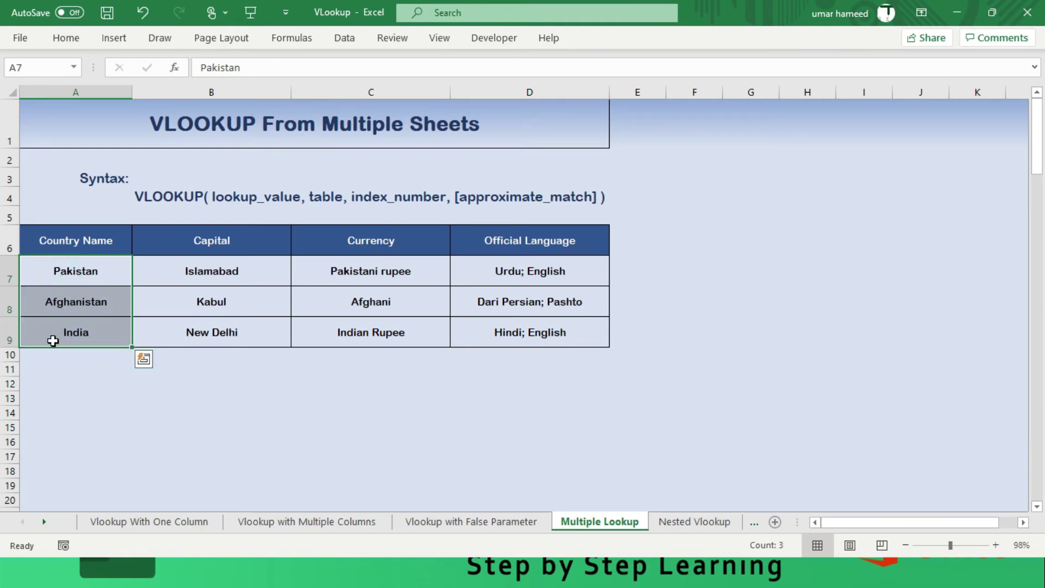
pyautogui.click(188, 269)
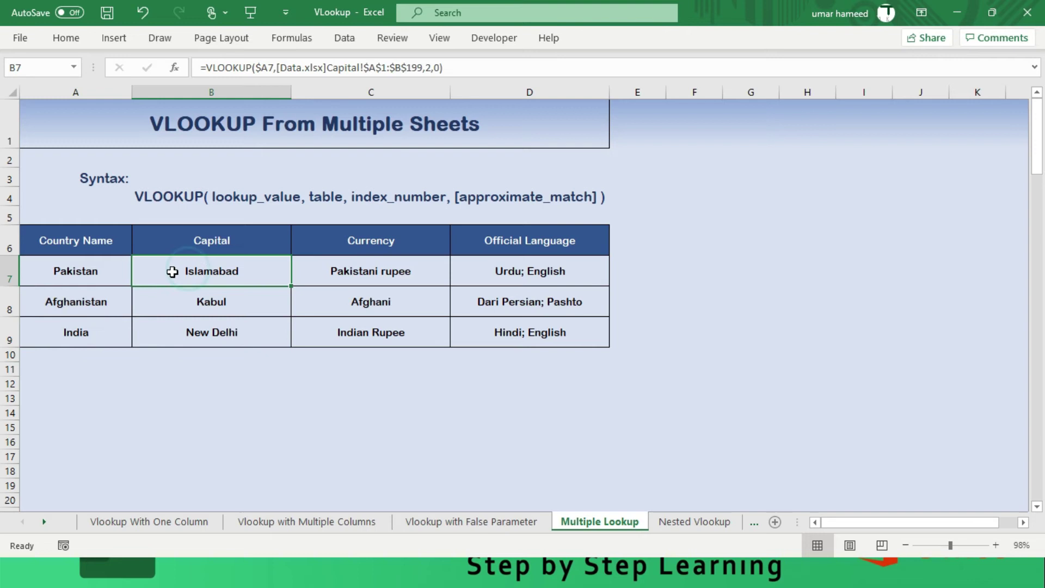
# - Replace the Capital header in B6 with 2017
pyautogui.click(234, 241)
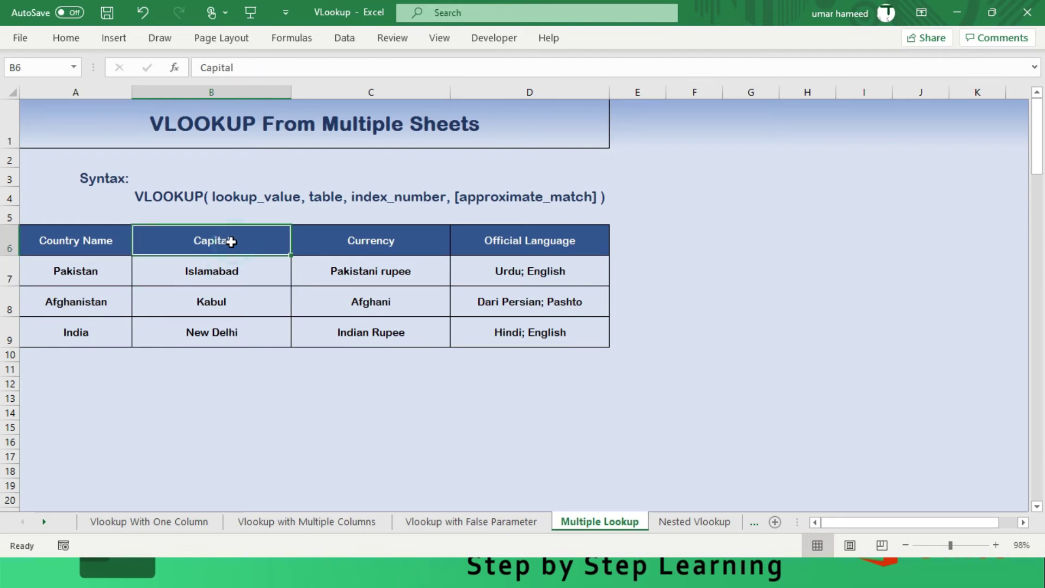
pyautogui.write('2017')
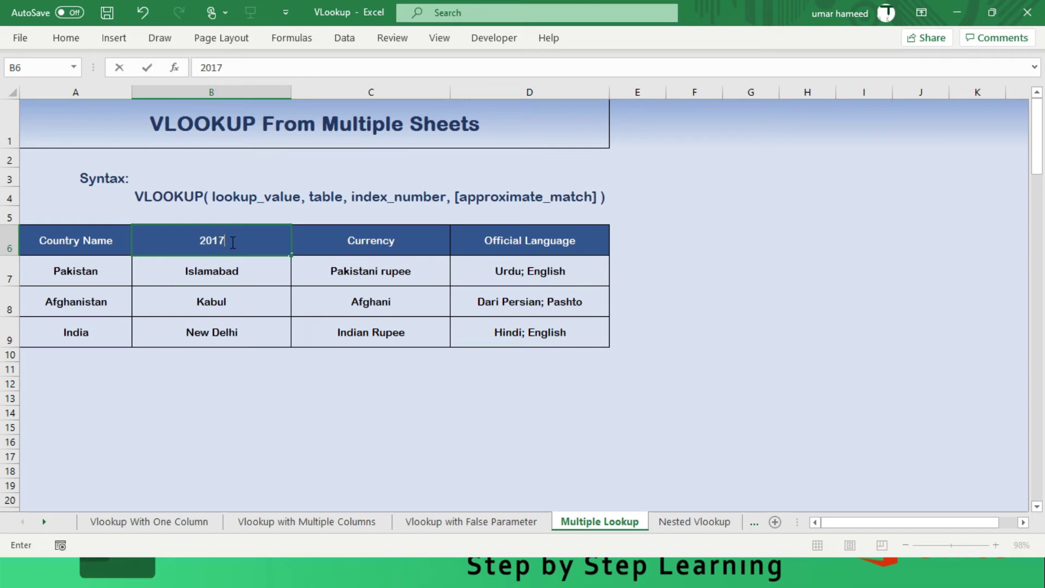
# - Replace the Currency and Official Language headings in C6 and D6 with 2018 and 2019
pyautogui.press('Tab')
pyautogui.write('2018')
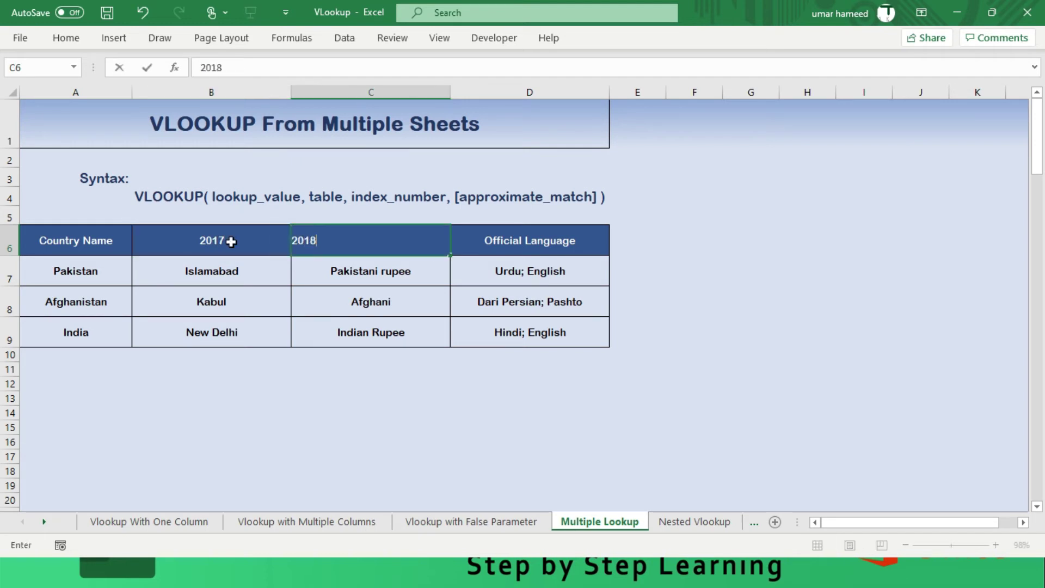
pyautogui.press('Tab')
pyautogui.write('202')
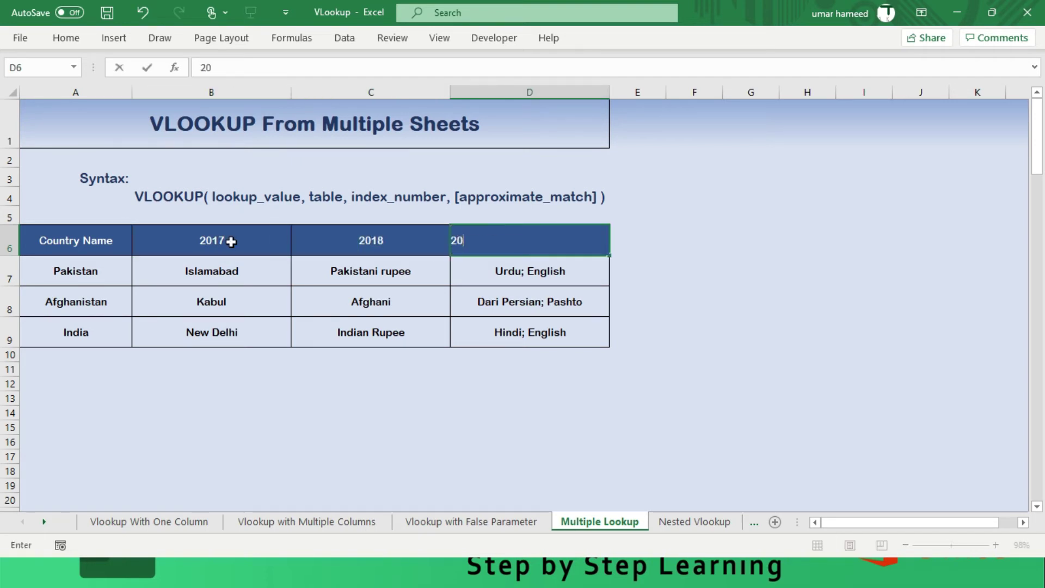
pyautogui.press('BackSpace')
pyautogui.write('19')
pyautogui.press('Return')
# - Examine the VLOOKUP formulas in row 7 beneath the year headings
pyautogui.press('Left')
pyautogui.press('Left')
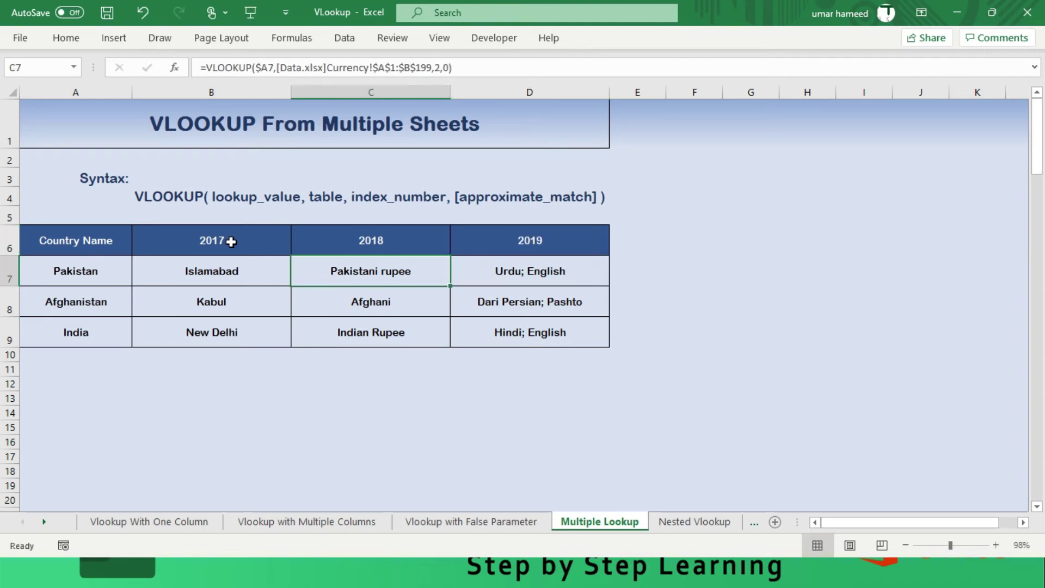
pyautogui.press('Left')
pyautogui.press('Right')
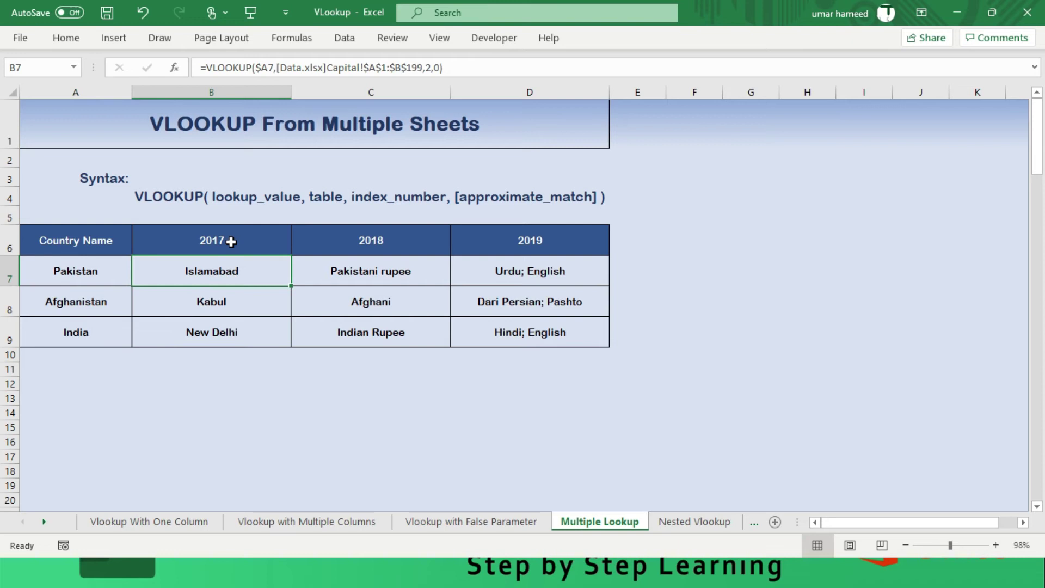
pyautogui.press('Down')
pyautogui.press('Right')
pyautogui.press('Up')
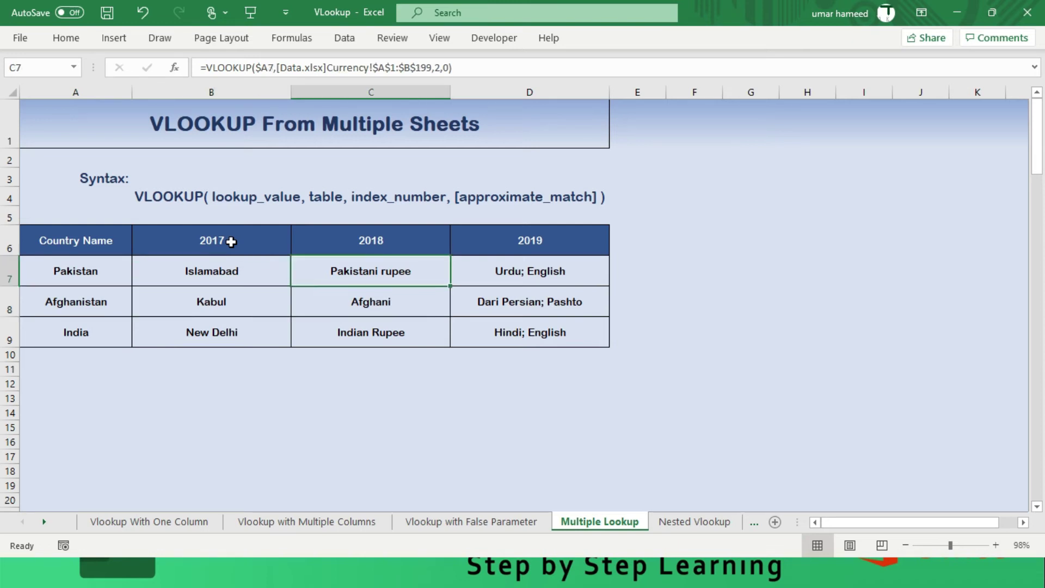
pyautogui.press('Right')
pyautogui.press('Left')
pyautogui.press('Left')
# - Undo the three year headings entered in the table's header row
pyautogui.hotkey('ctrl', 'z')
pyautogui.hotkey('ctrl', 'z')
pyautogui.hotkey('ctrl', 'z')
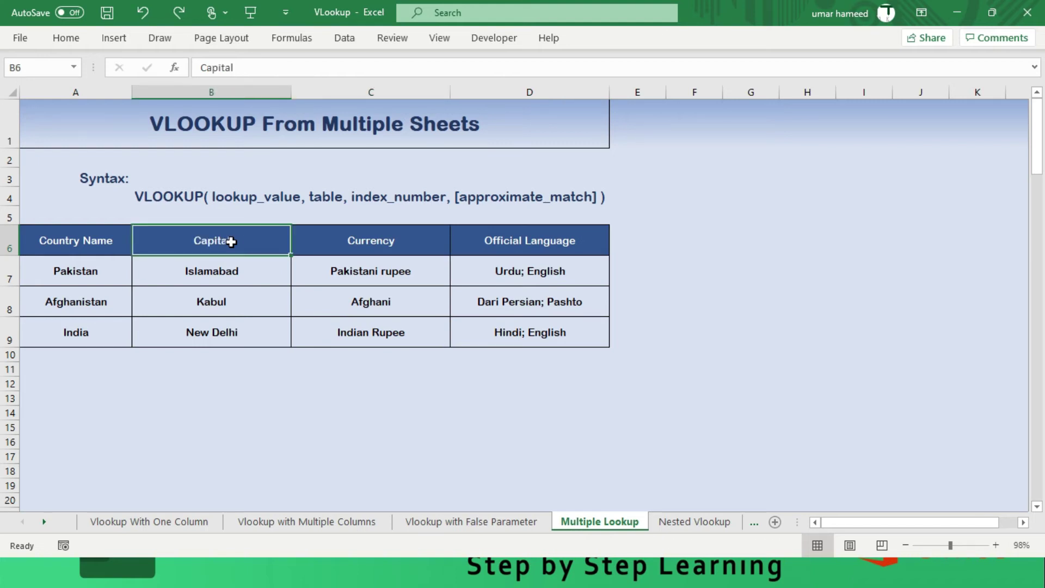
# - Go to the Nested Vlookup sheet, and bring up the Nested sheet of the Data workbook
pyautogui.hotkey('ctrl', 'pagedown')
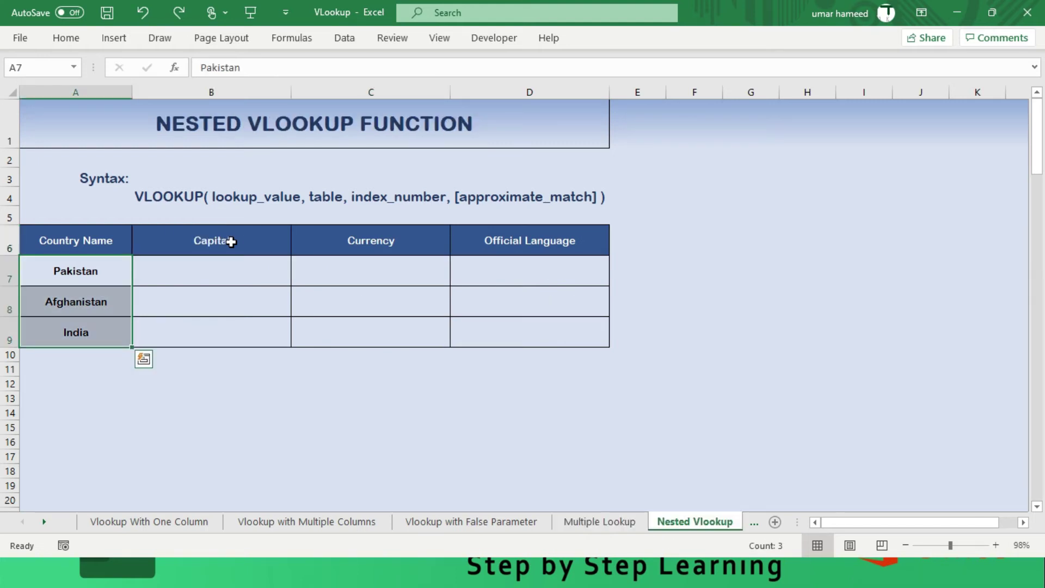
pyautogui.press('Right')
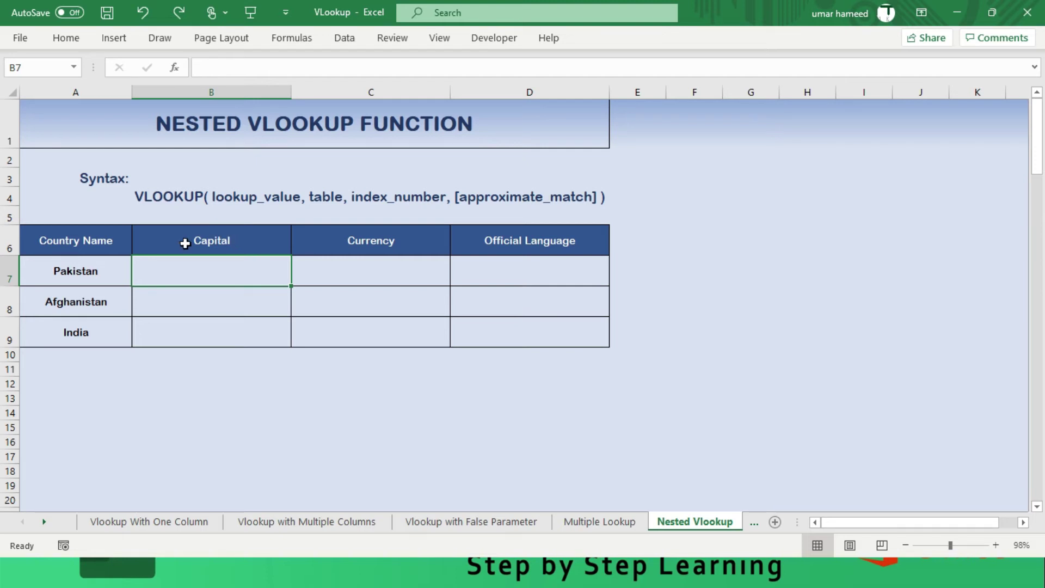
pyautogui.hotkey('alt', 'Tab')
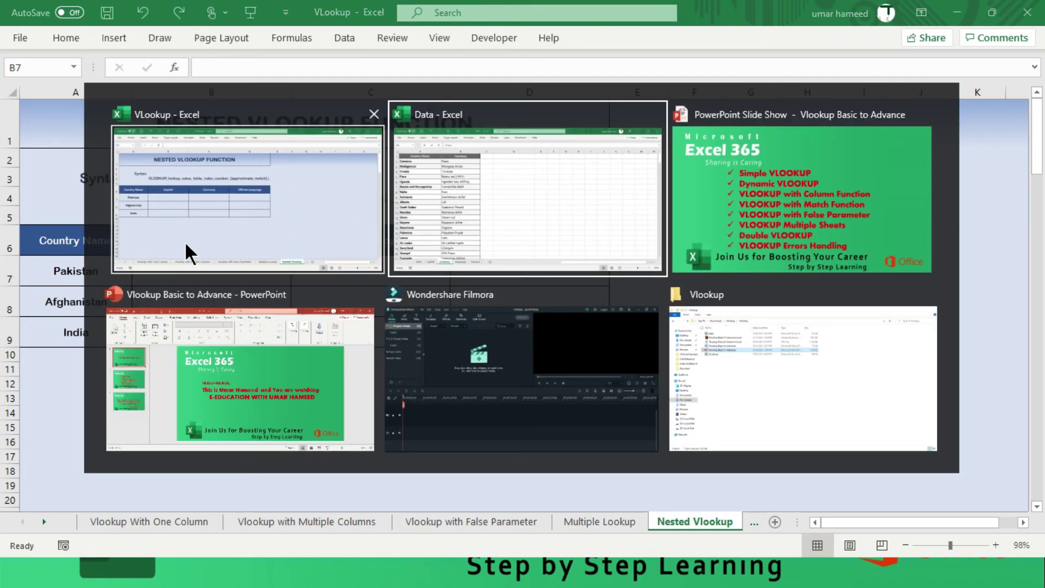
pyautogui.hotkey('alt', 'Tab')
pyautogui.hotkey('alt', 'Tab')
pyautogui.hotkey('alt', 'Tab')
pyautogui.hotkey('alt', 'Tab')
pyautogui.hotkey('alt', 'Tab')
pyautogui.hotkey('alt', 'Tab')
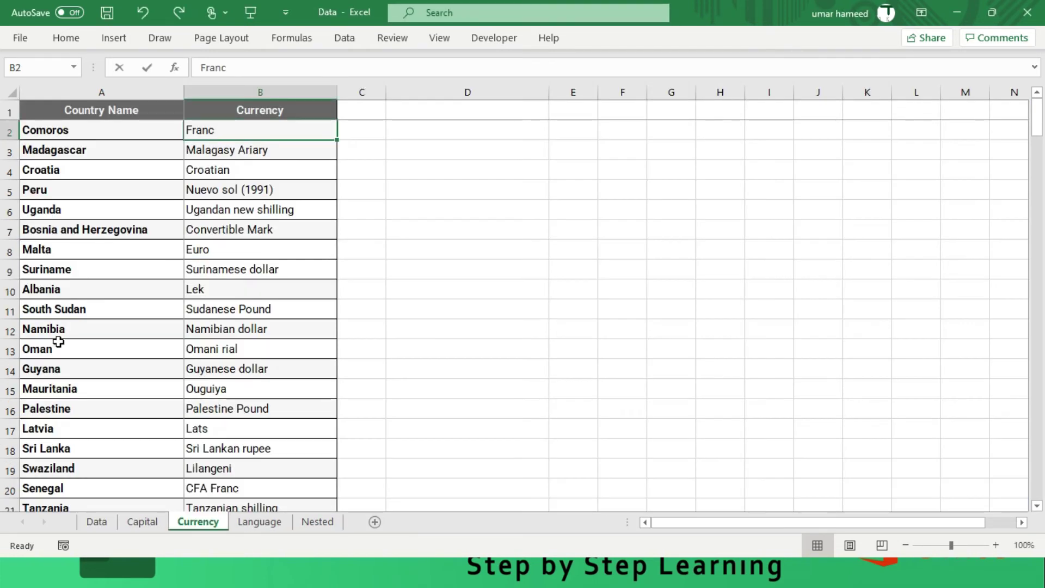
pyautogui.click(306, 522)
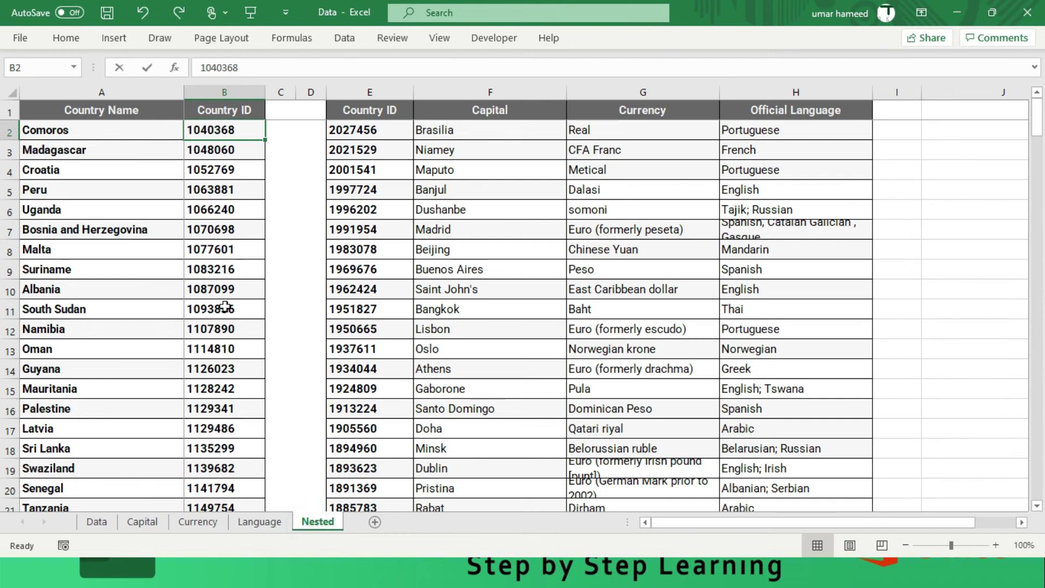
# - Examine the table that pairs each Country Name with its Country ID on the Nested sheet
pyautogui.click(84, 127)
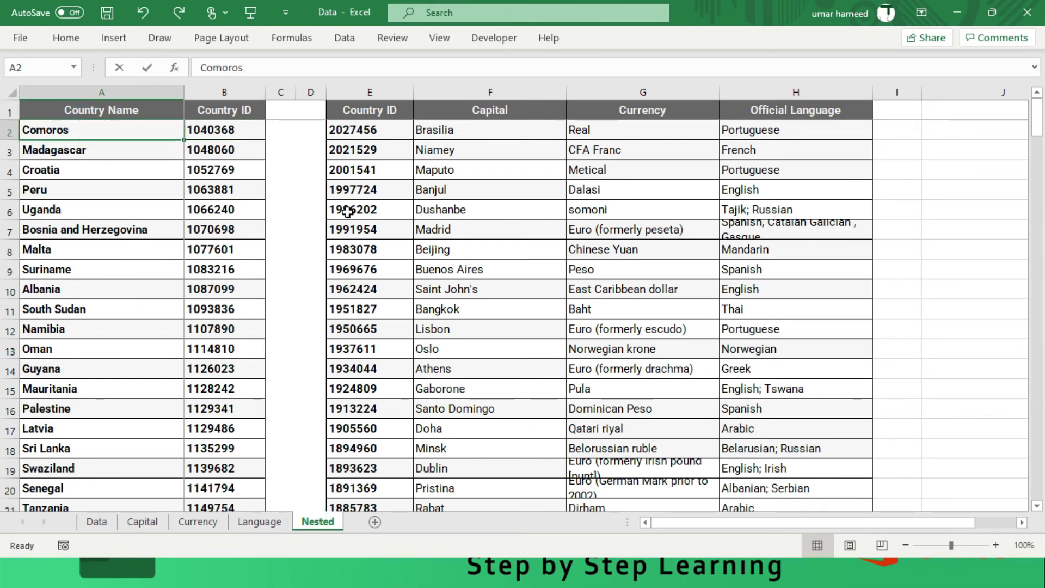
pyautogui.press('Right')
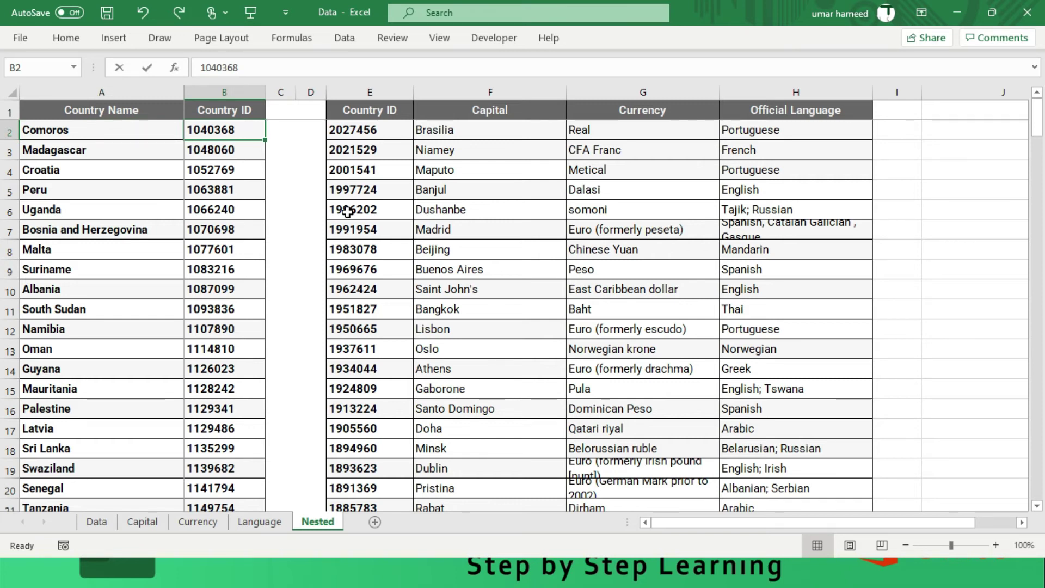
pyautogui.hotkey('ctrl', 'shift', 'Down')
pyautogui.hotkey('ctrl', 'Up')
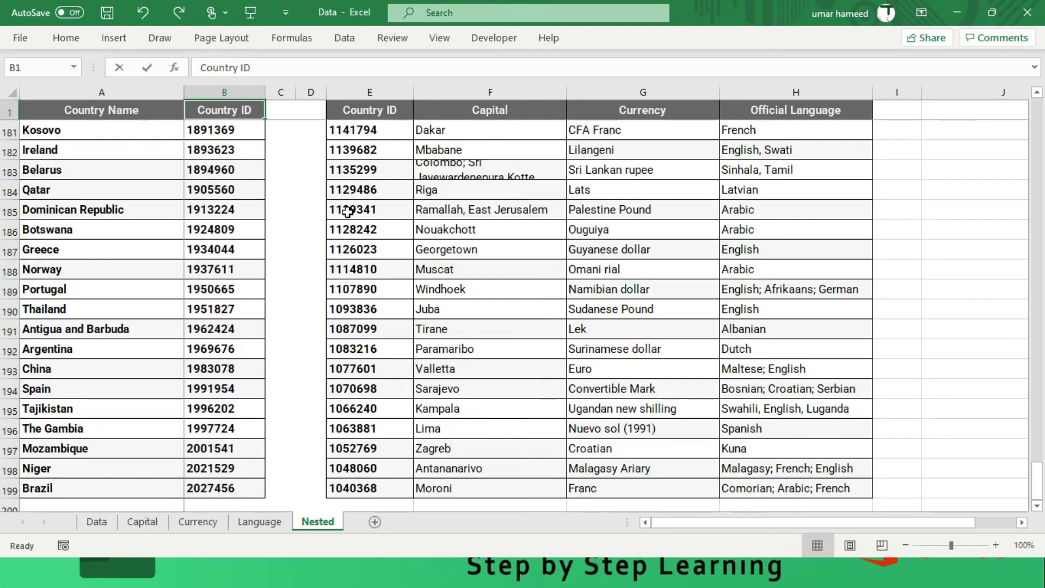
pyautogui.press('Down')
pyautogui.press('Right')
pyautogui.press('Right')
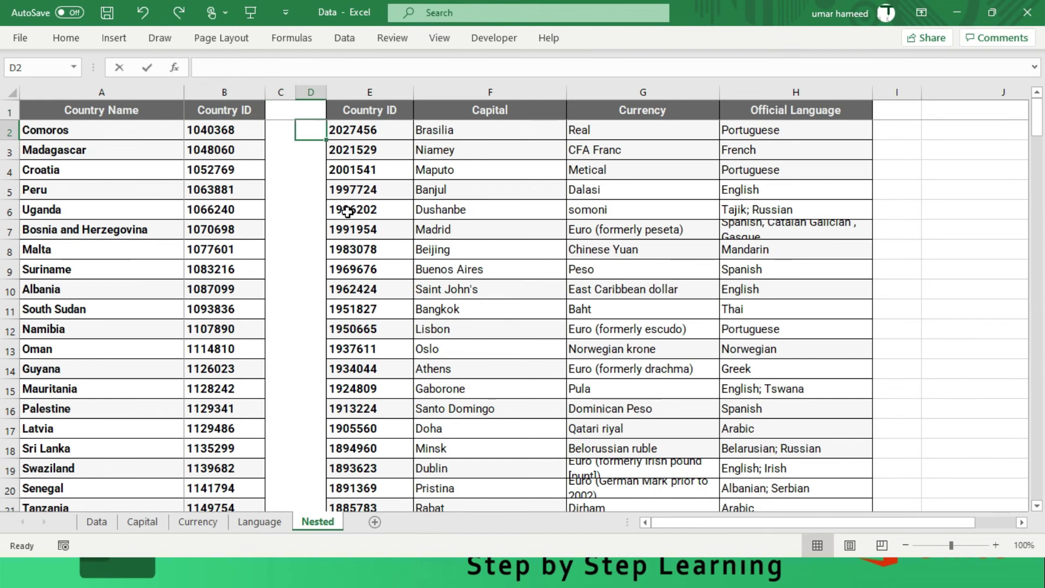
# - Examine the second table's Country ID, Capital, Currency and Official Language columns
pyautogui.press('Right')
pyautogui.press('Up')
pyautogui.press('Right')
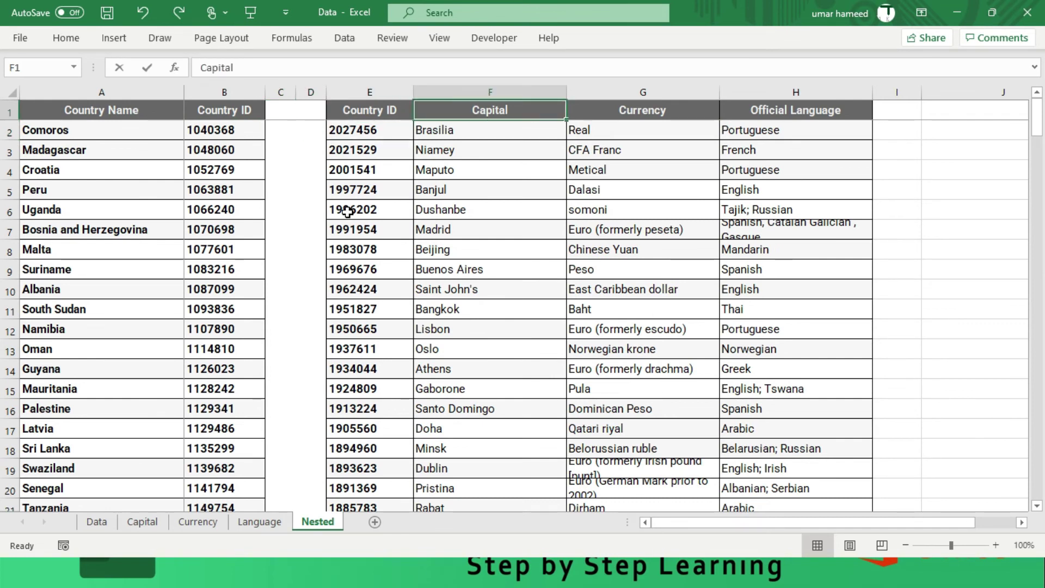
pyautogui.press('Right')
pyautogui.press('Right')
pyautogui.press('Left')
pyautogui.press('Left')
pyautogui.press('Left')
pyautogui.press('Down')
pyautogui.press('Right')
pyautogui.press('Left')
pyautogui.press('Right')
pyautogui.press('Left')
pyautogui.press('Right')
pyautogui.press('Left')
pyautogui.press('Up')
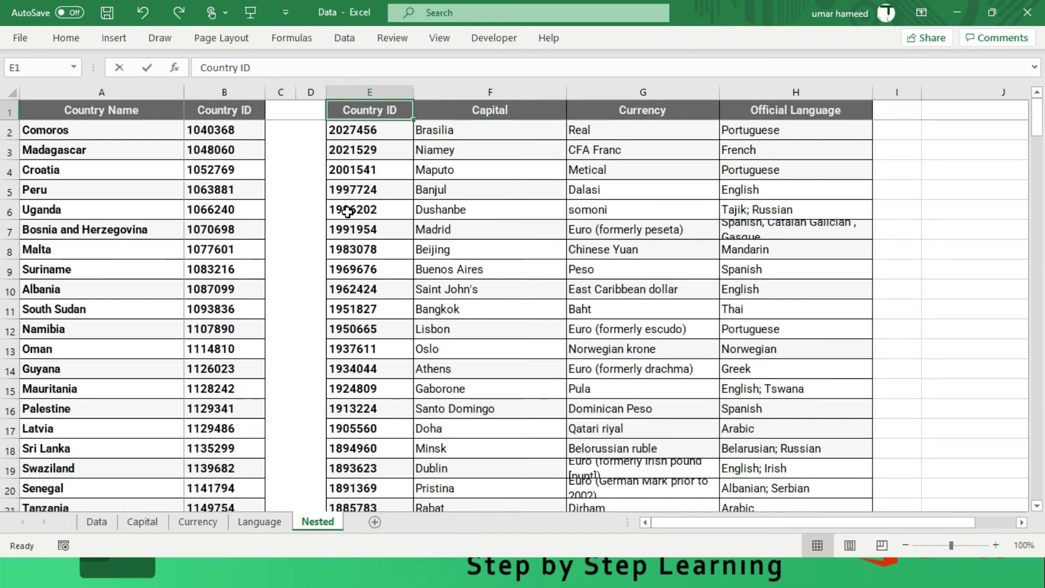
pyautogui.press('Down')
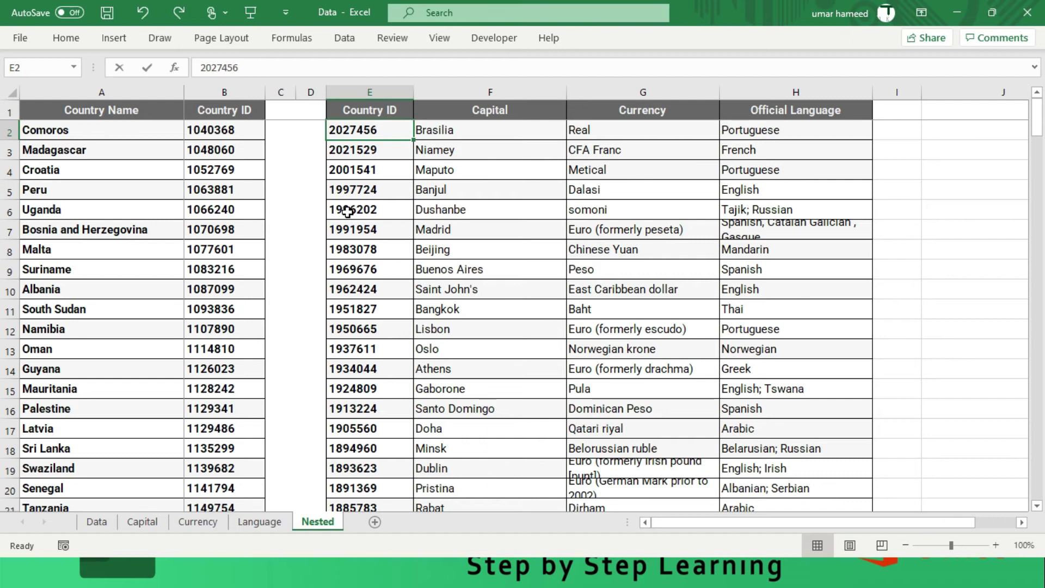
# - Return to the VLookup workbook and review Pakistan's Capital, Currency and Official Language cells
pyautogui.hotkey('alt', 'Tab')
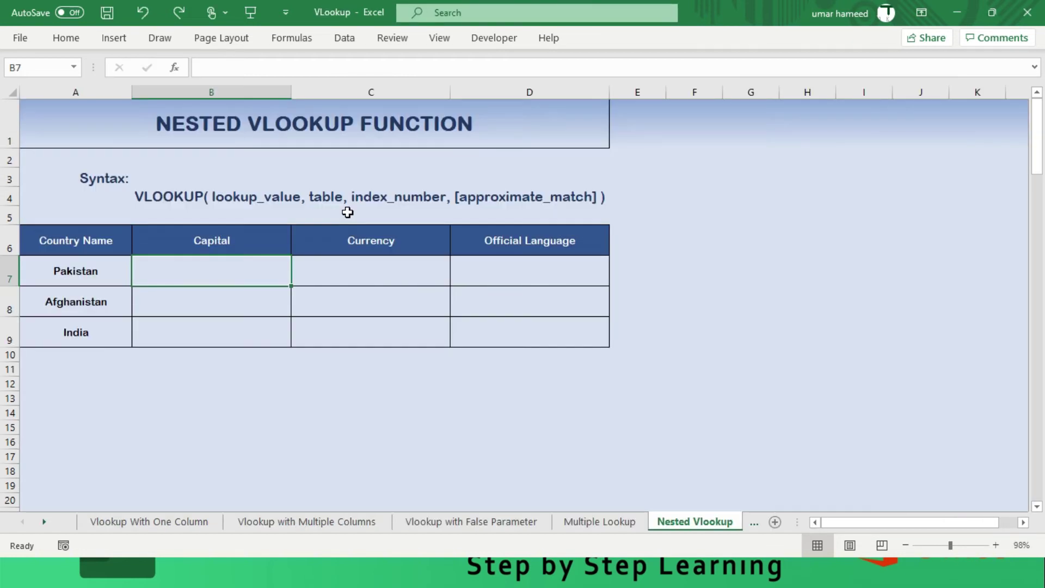
pyautogui.press('Left')
pyautogui.press('Right')
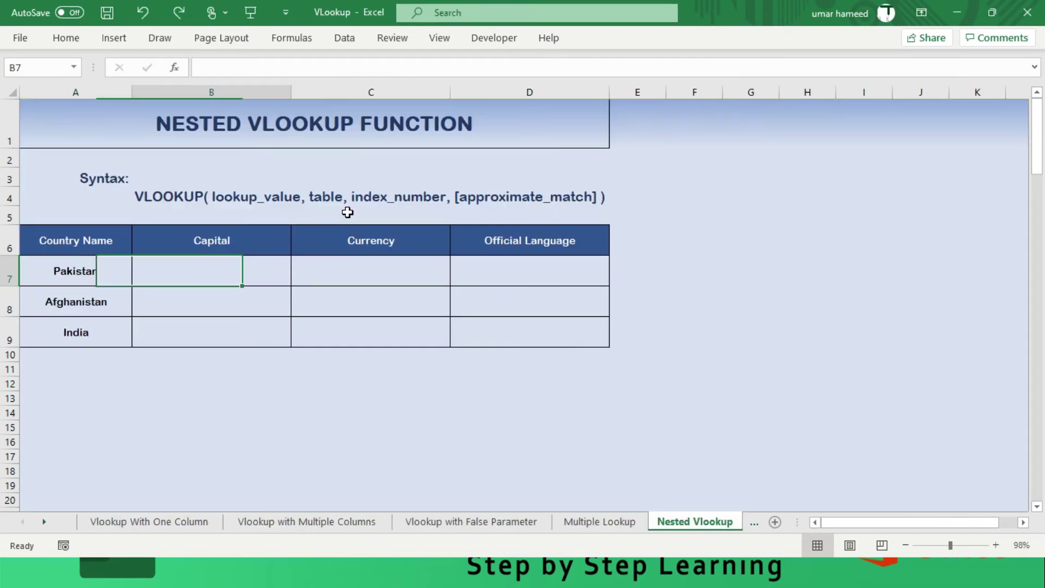
pyautogui.press('Right')
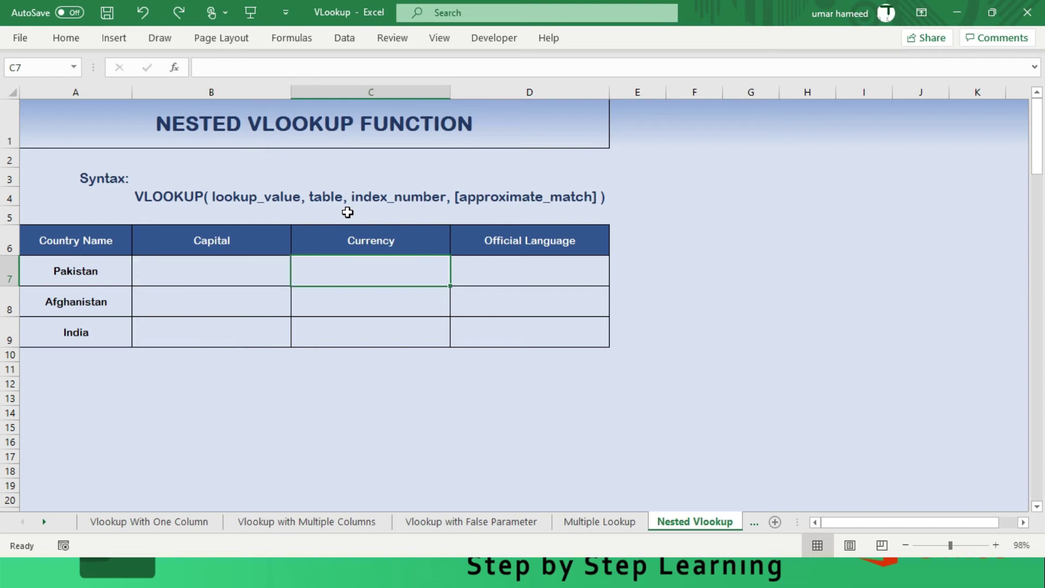
pyautogui.press('Right')
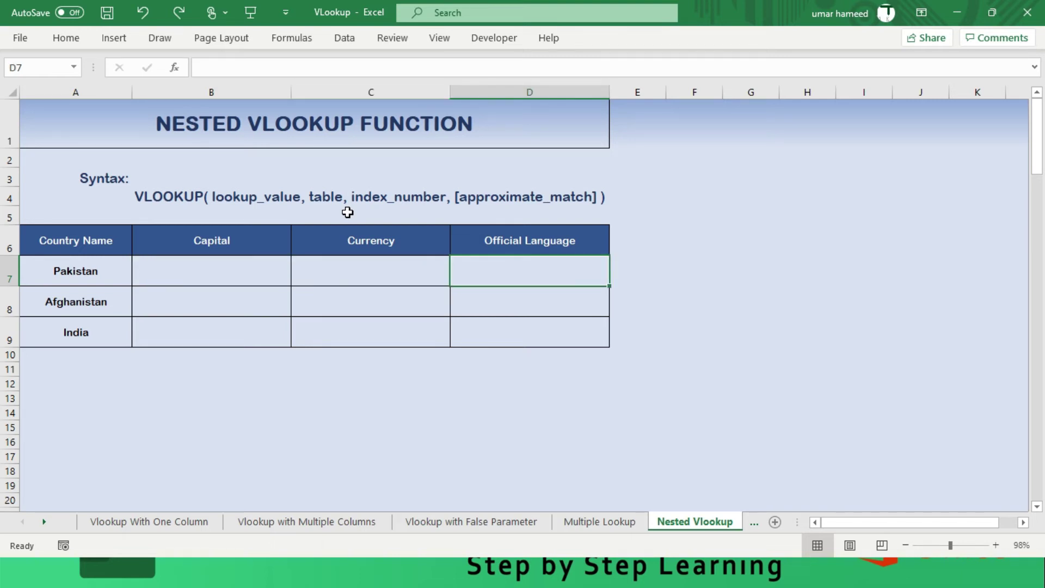
pyautogui.press('Left')
# - Check in the Data workbook's Nested sheet how the Country ID column relates to the Capital column
pyautogui.hotkey('alt', 'Tab')
pyautogui.press('Right')
pyautogui.press('Left')
pyautogui.press('Right')
pyautogui.press('Right')
pyautogui.press('Right')
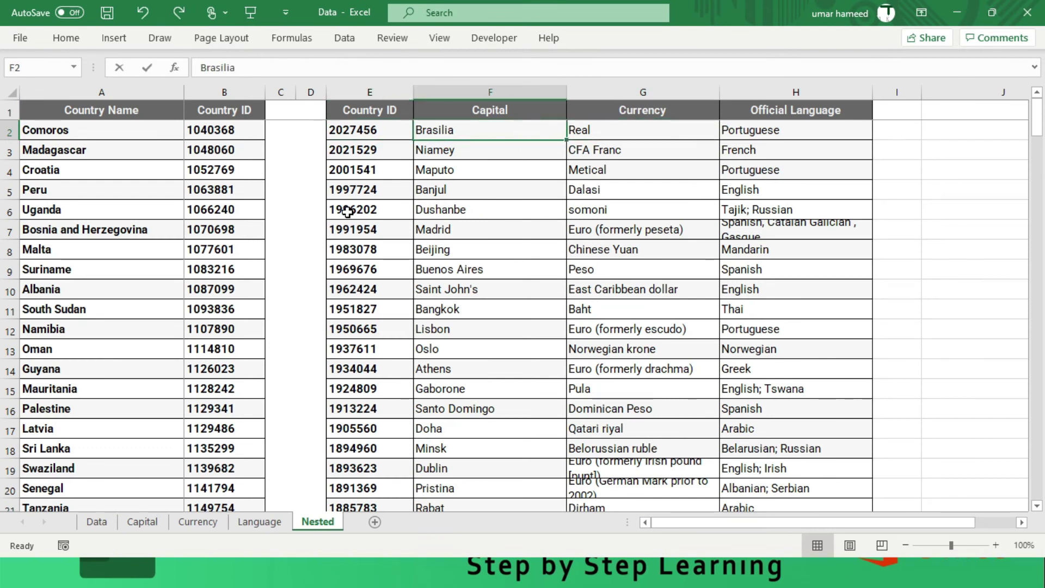
pyautogui.press('Left')
pyautogui.press('Left')
pyautogui.press('Left')
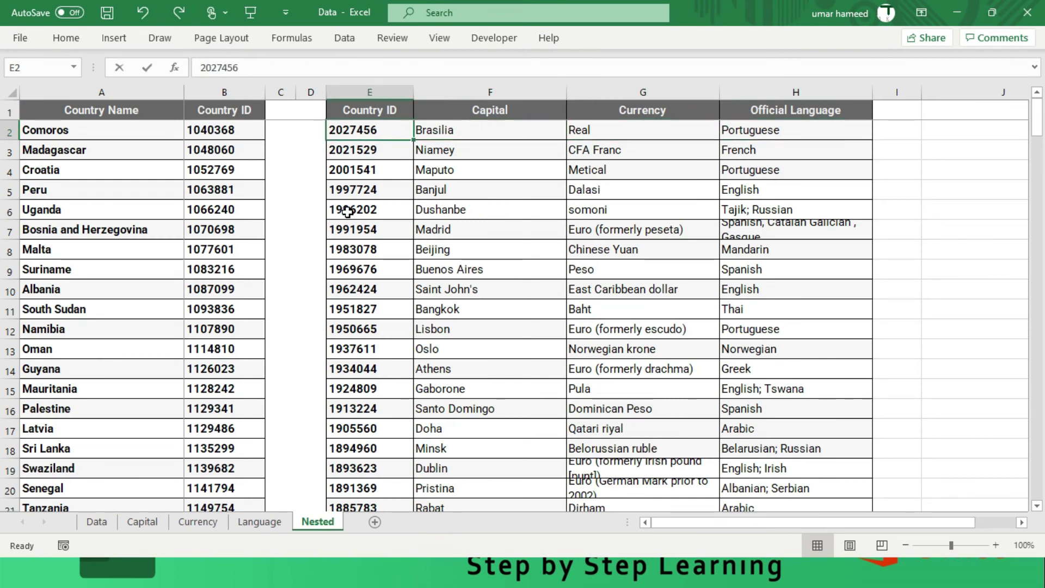
pyautogui.press('Right')
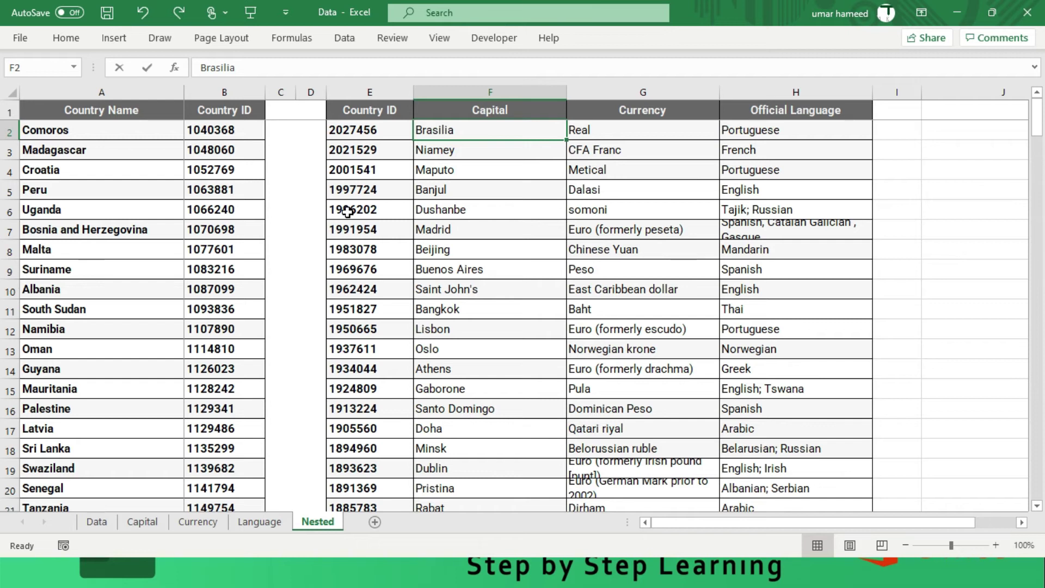
# - Compare Pakistan's country name cell in the VLookup workbook with the Country ID columns of both Data tables
pyautogui.hotkey('alt', 'Tab')
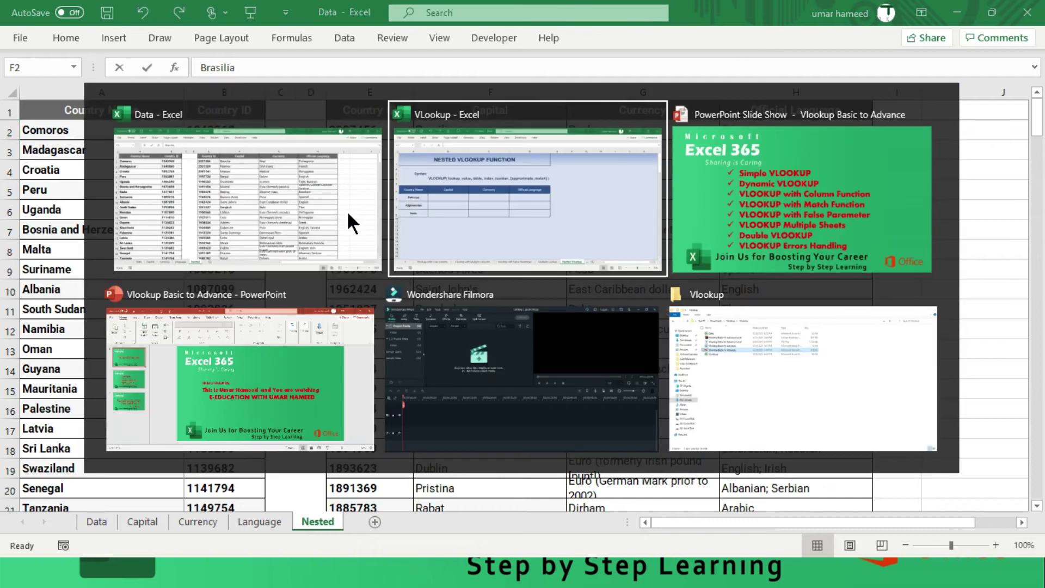
pyautogui.press('Left')
pyautogui.press('Left')
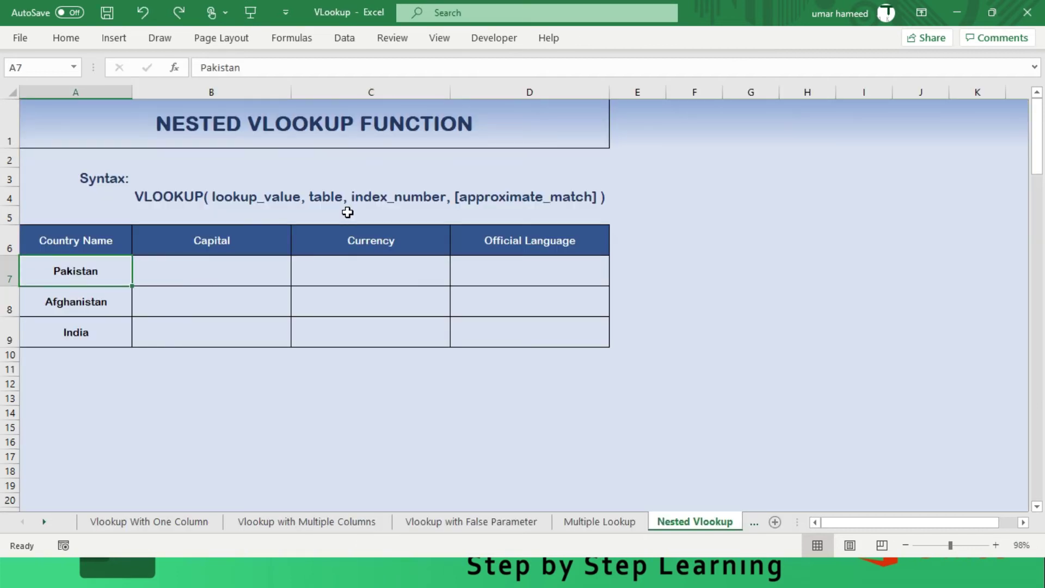
pyautogui.hotkey('alt', 'Tab')
pyautogui.press('Left')
pyautogui.press('Left')
pyautogui.press('Left')
pyautogui.press('Left')
pyautogui.press('Left')
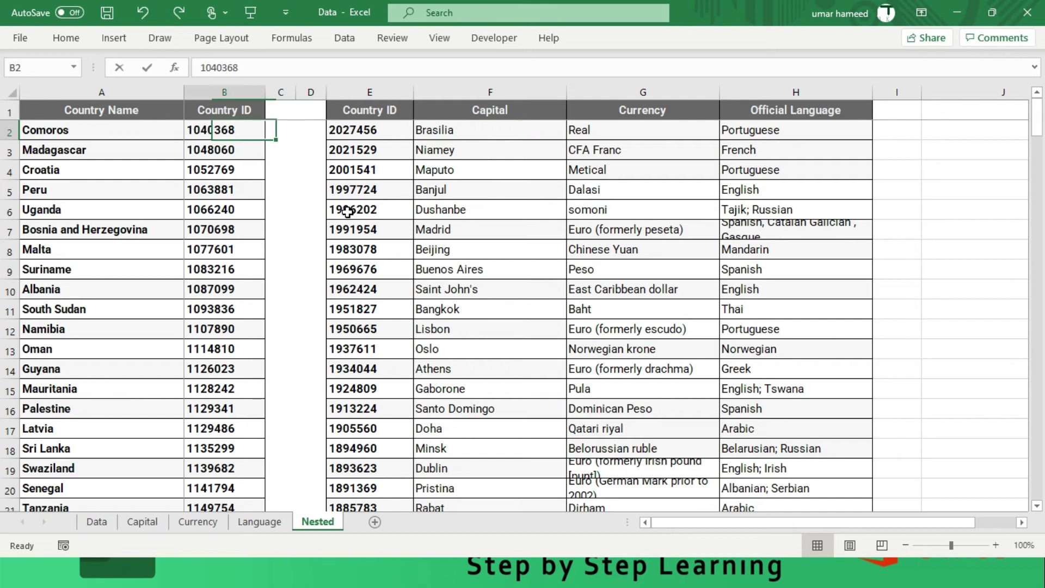
pyautogui.press('Right')
pyautogui.press('Right')
pyautogui.press('Right')
pyautogui.press('Right')
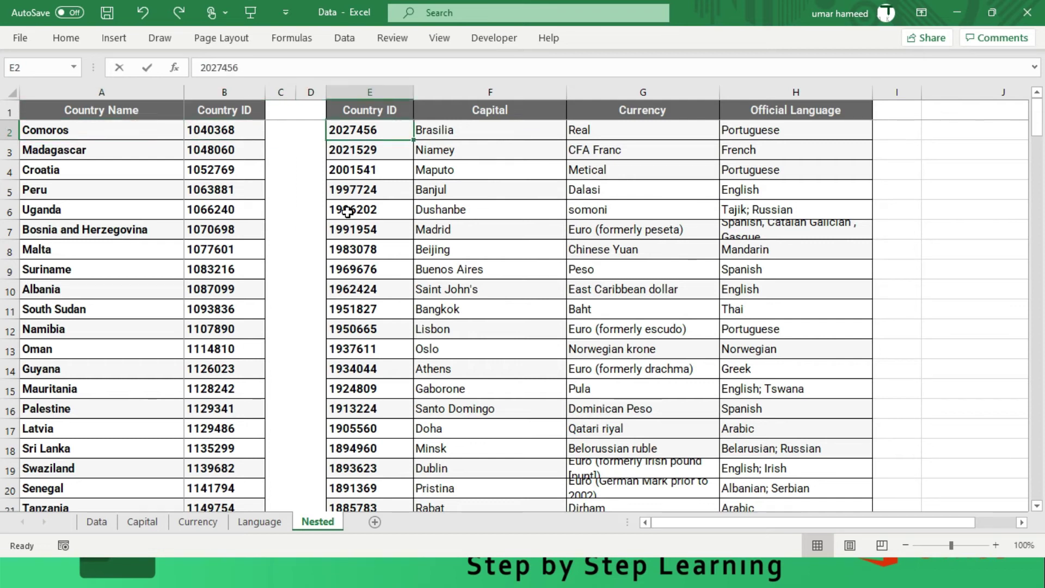
# - Return to the VLookup workbook and review the empty Capital cells for Pakistan, Afghanistan and India
pyautogui.hotkey('alt', 'Tab')
pyautogui.press('Right')
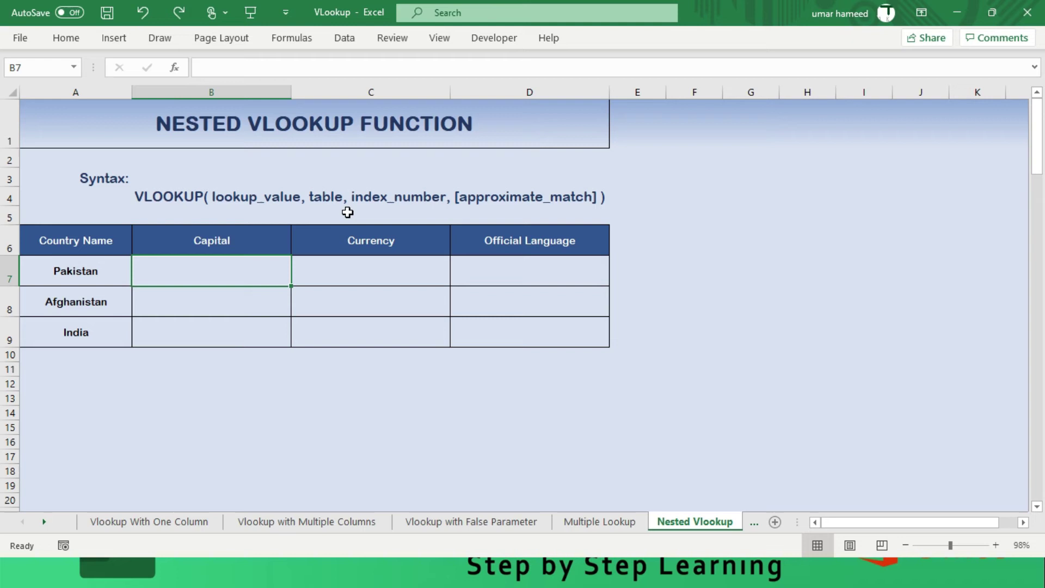
pyautogui.press('Down')
pyautogui.press('Down')
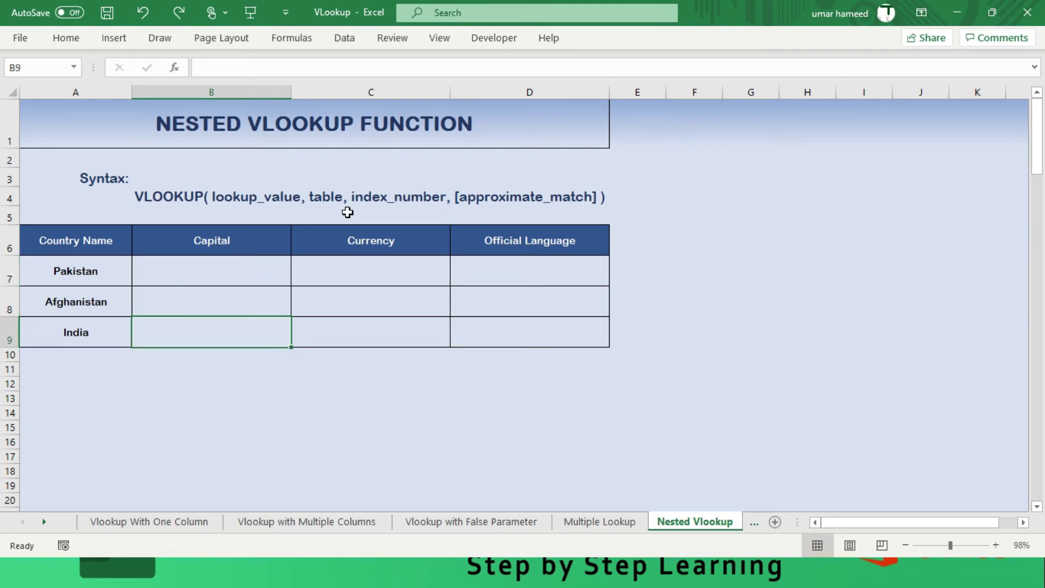
pyautogui.press('Up')
pyautogui.press('Up')
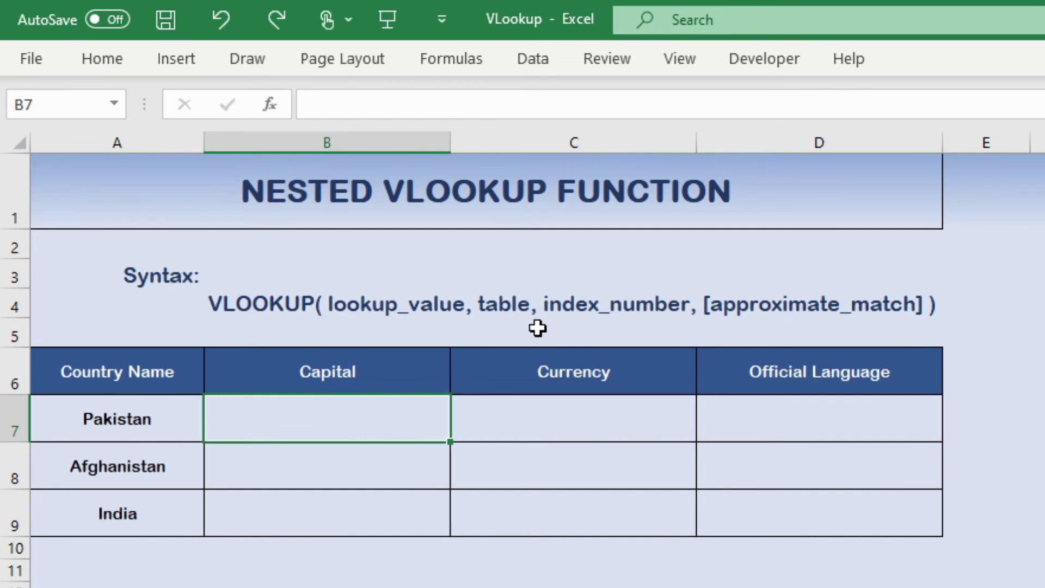
# - Start a VLOOKUP formula in Pakistan's Capital cell B7
pyautogui.write('=V')
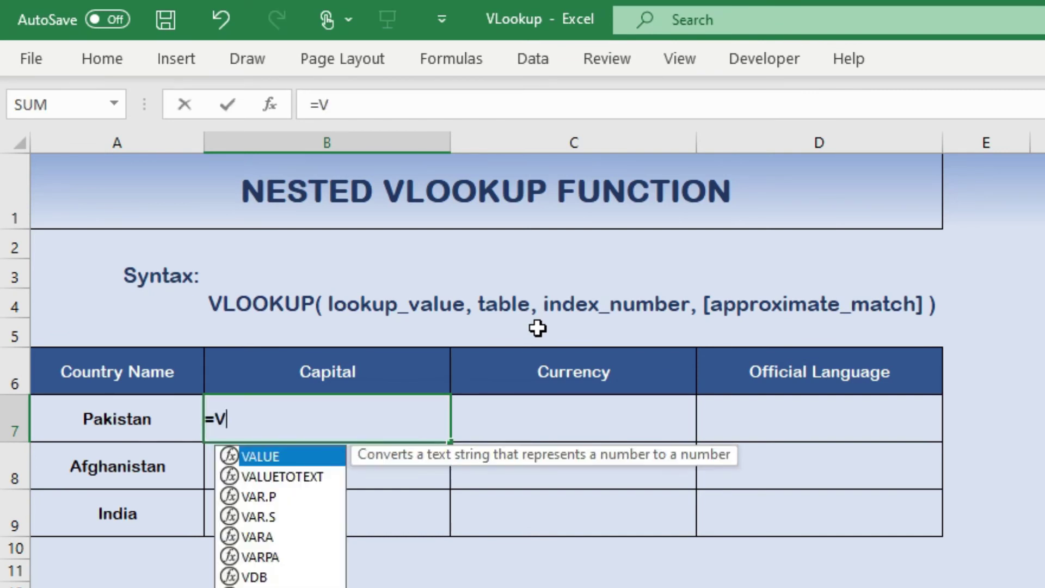
pyautogui.write('lookup')
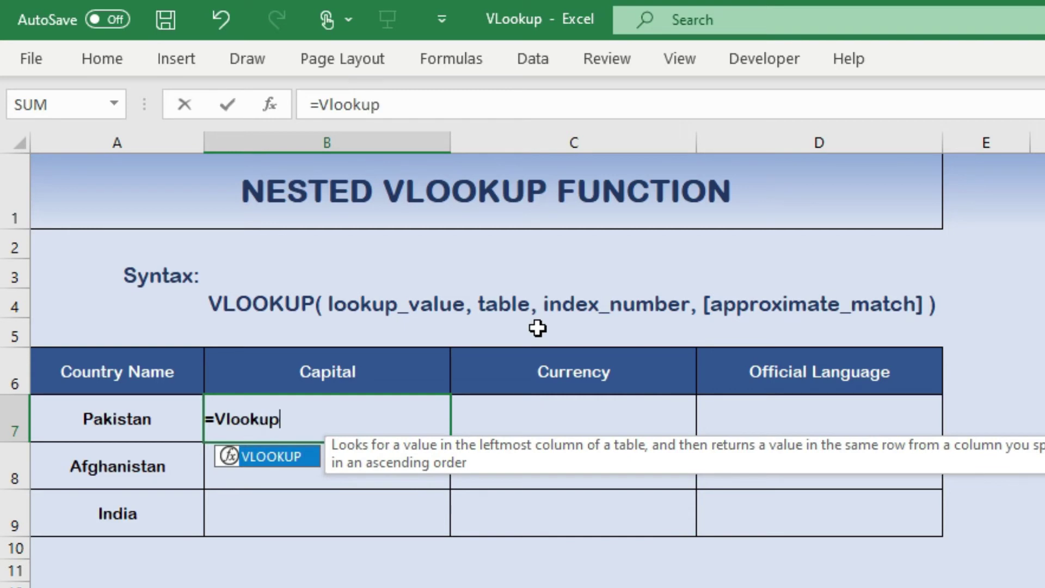
pyautogui.write('(')
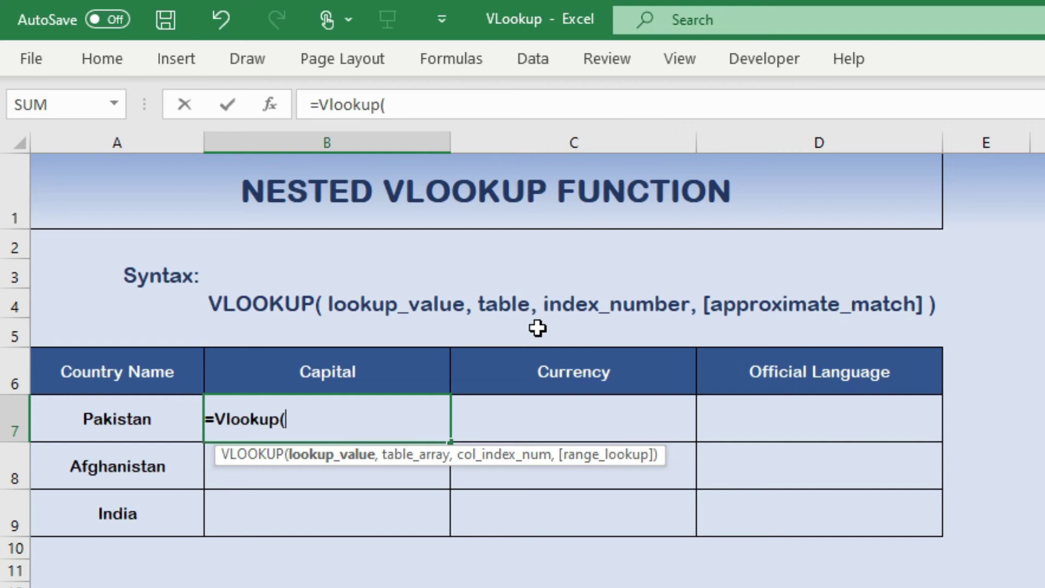
# - Nest a second VLOOKUP as the lookup value, with Pakistan's country name cell A7 as its own lookup value
pyautogui.hotkey('alt', 'Tab')
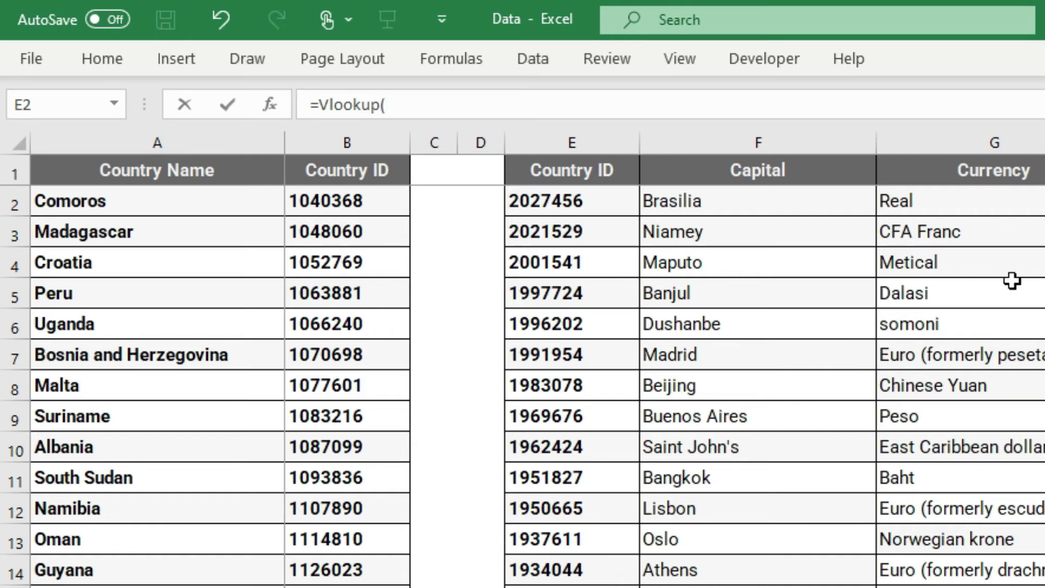
pyautogui.click(106, 251)
pyautogui.hotkey('alt', 'Tab')
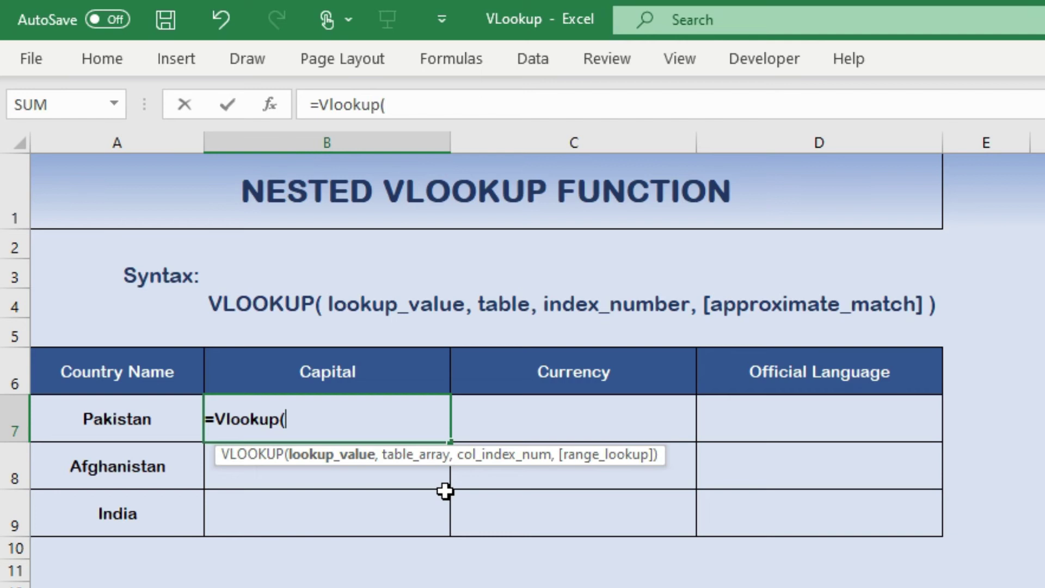
pyautogui.write('V')
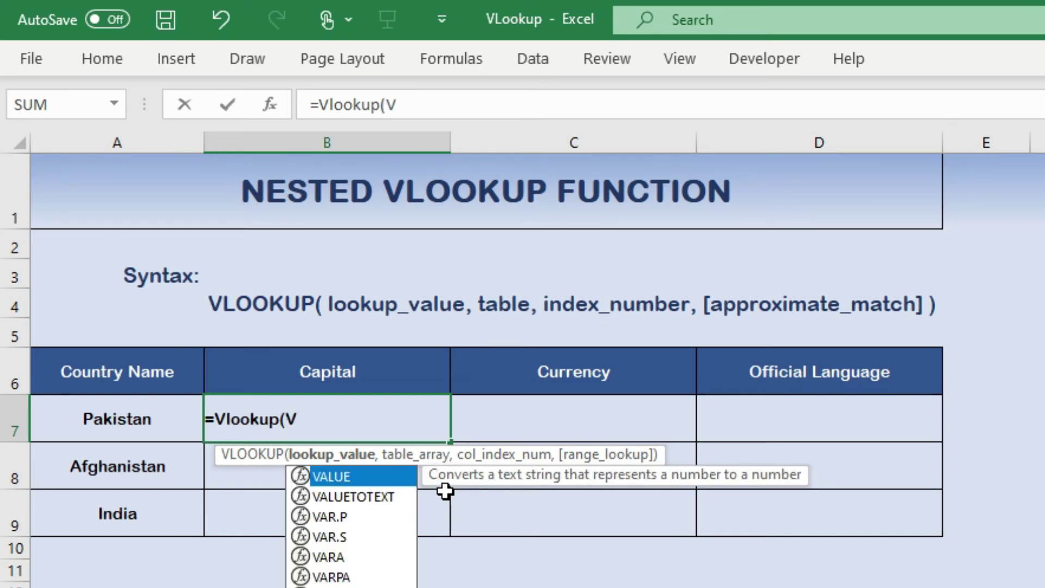
pyautogui.write('l')
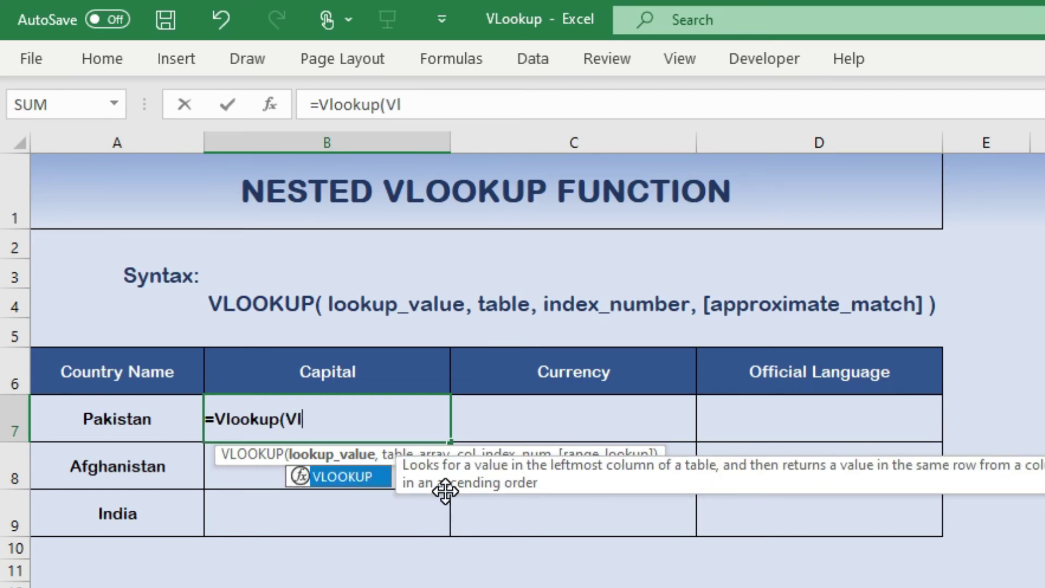
pyautogui.write('ookup')
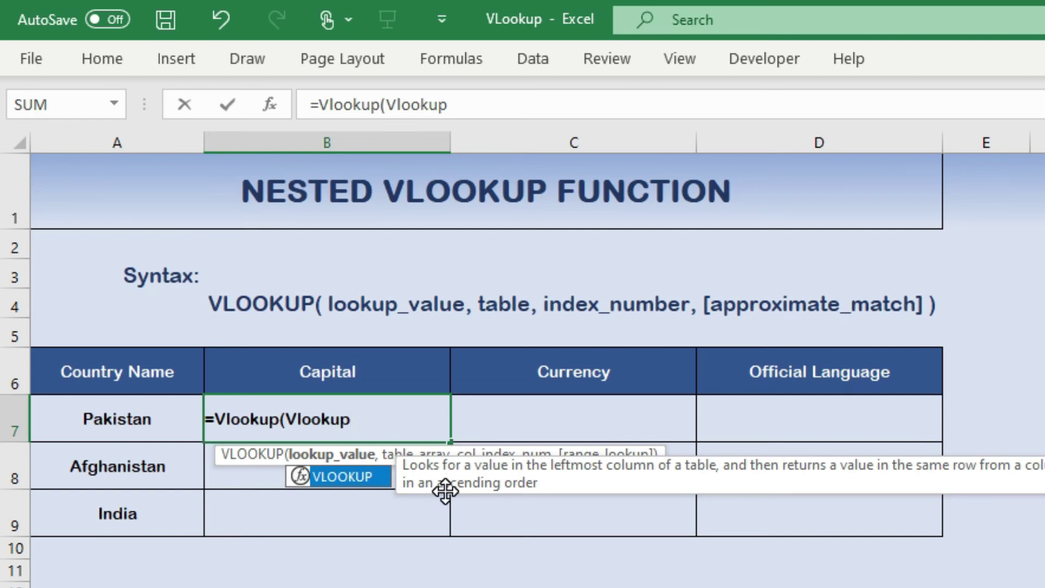
pyautogui.write('(')
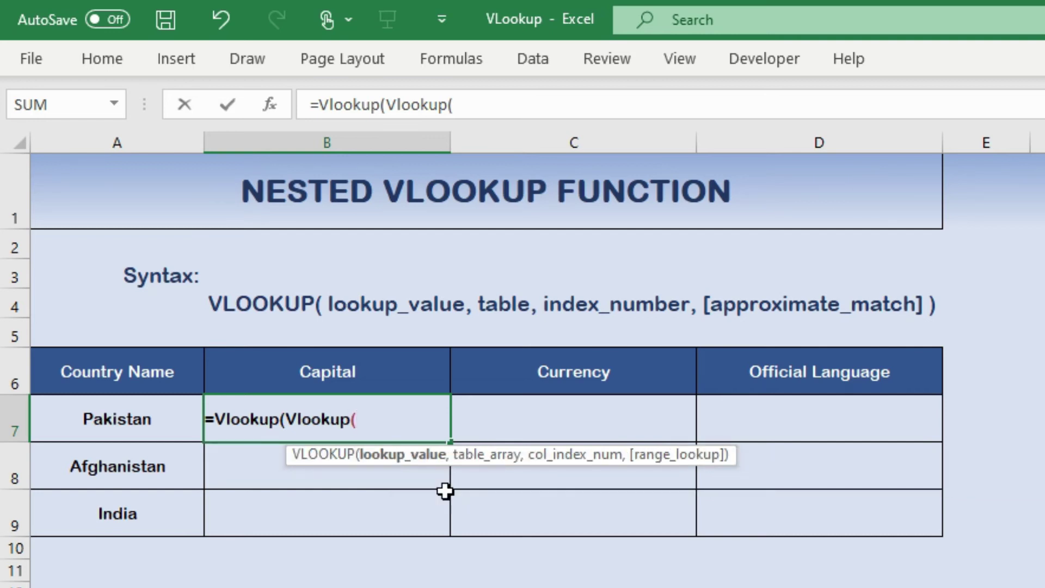
pyautogui.click(136, 423)
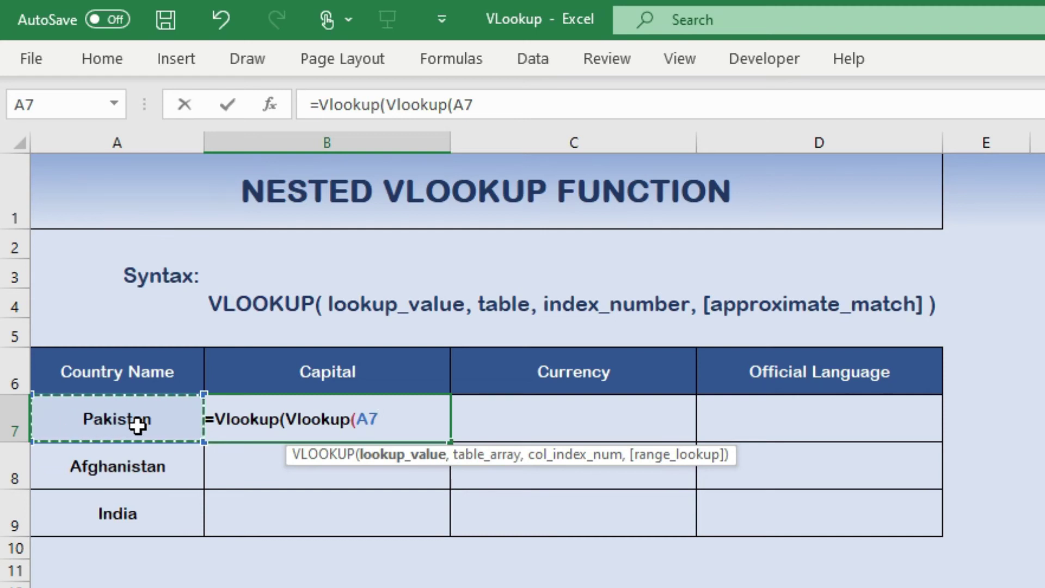
pyautogui.write(',')
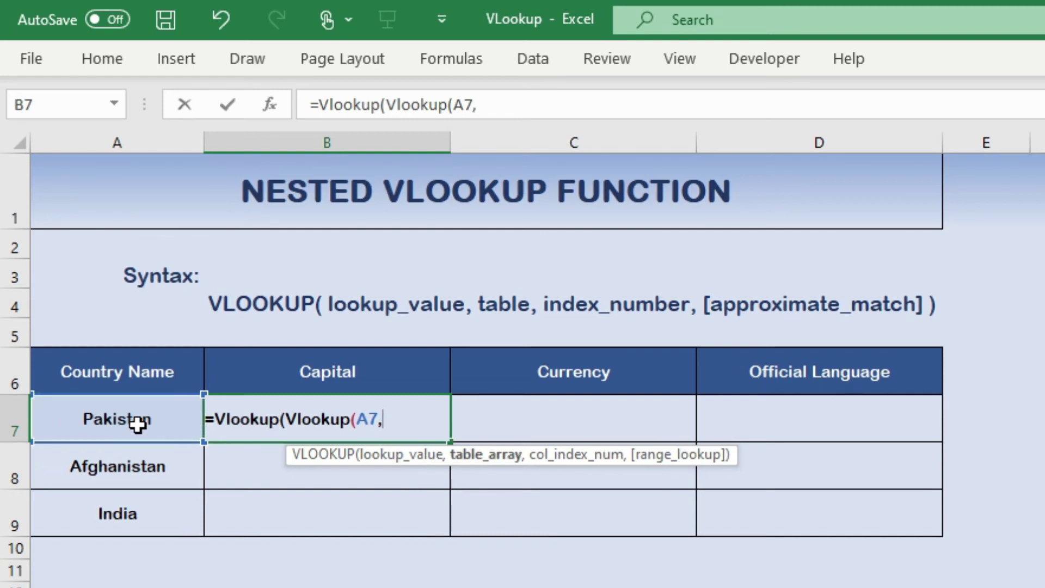
# - Give the inner VLOOKUP the Country Name and Country ID table $A$1:$B$199 from the Data workbook's Nested sheet as its table array
pyautogui.hotkey('ctrl', 'Tab')
pyautogui.moveTo(120, 174); pyautogui.dragTo(357, 221)
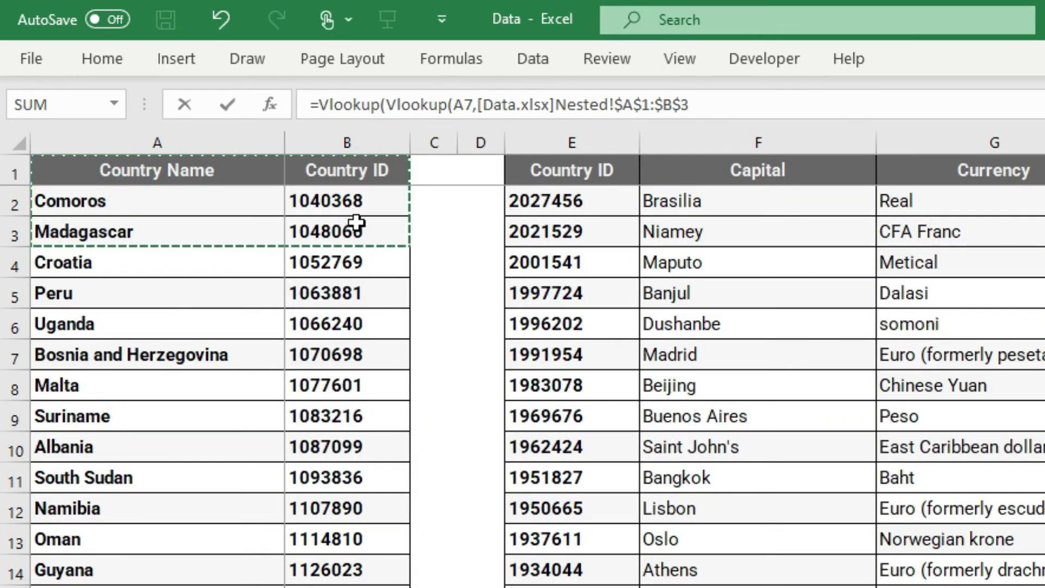
pyautogui.hotkey('ctrl', 'shift', 'Down')
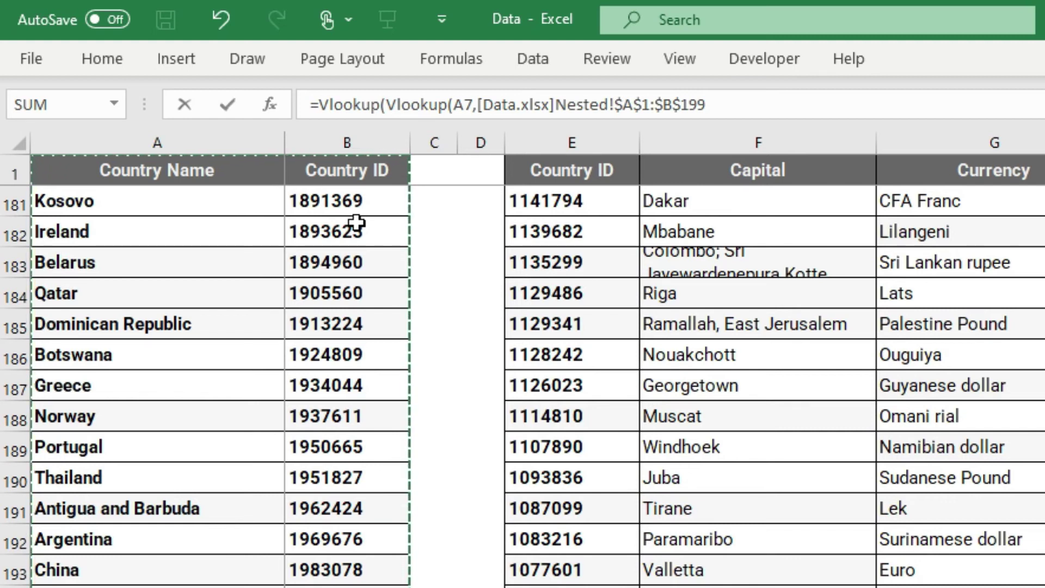
pyautogui.write(',')
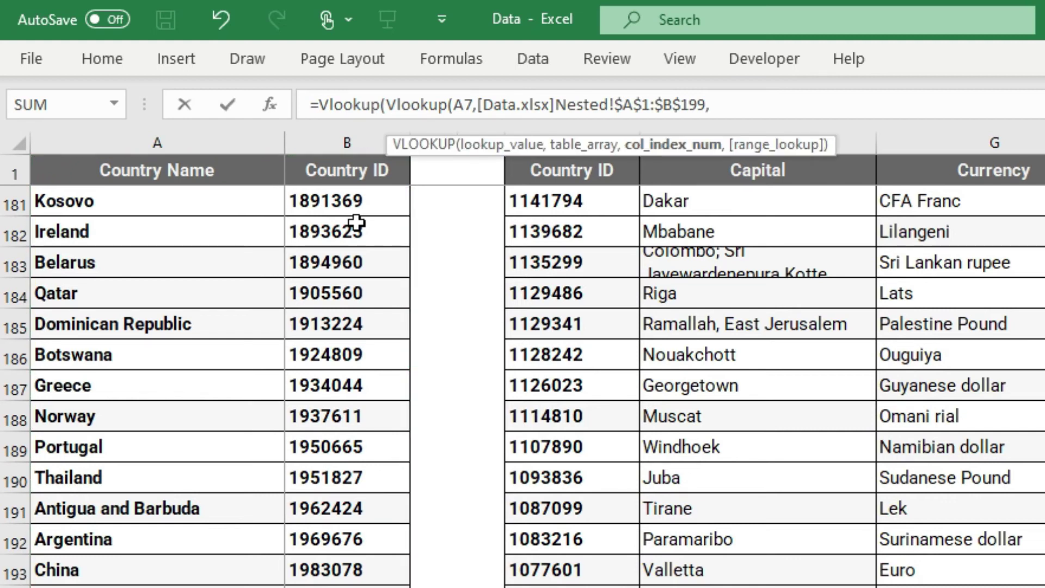
pyautogui.write('2')
pyautogui.press('BackSpace')
pyautogui.hotkey('alt', 'Tab')
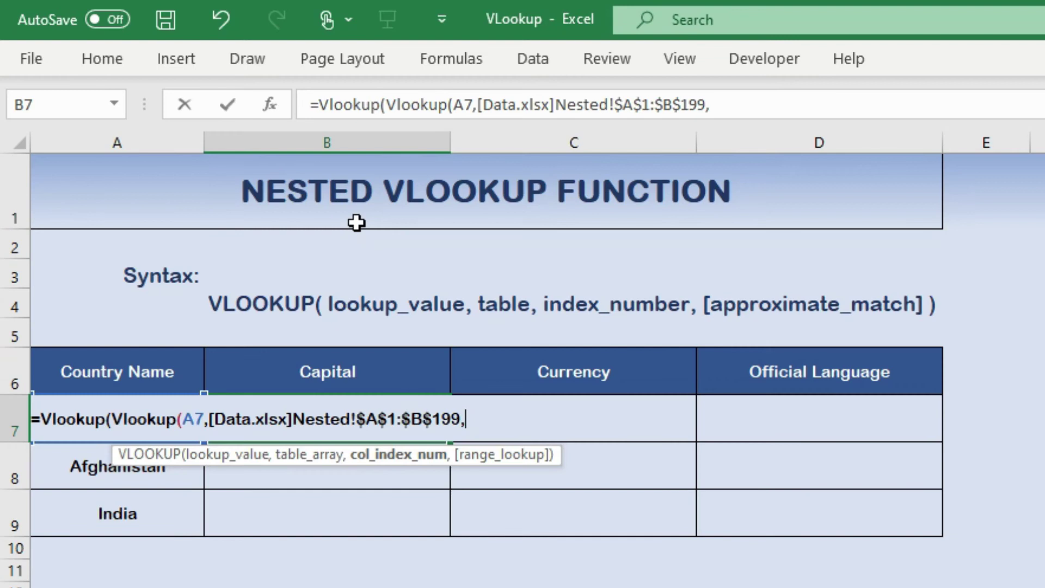
# - Complete the inner VLOOKUP with column index 2 and exact match 0, and move on to the outer table array
pyautogui.write('2')
pyautogui.write(',0')
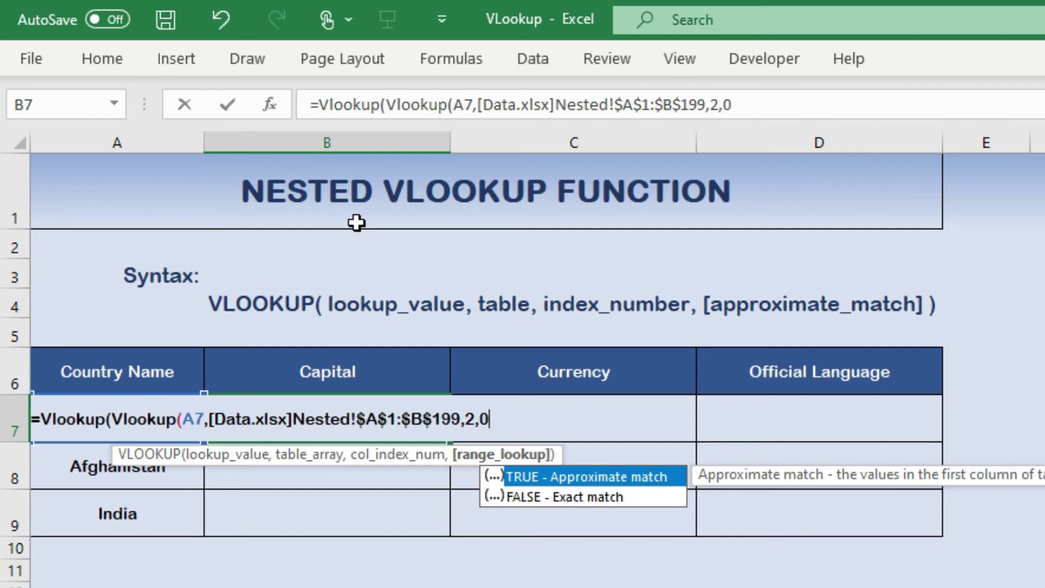
pyautogui.write(')')
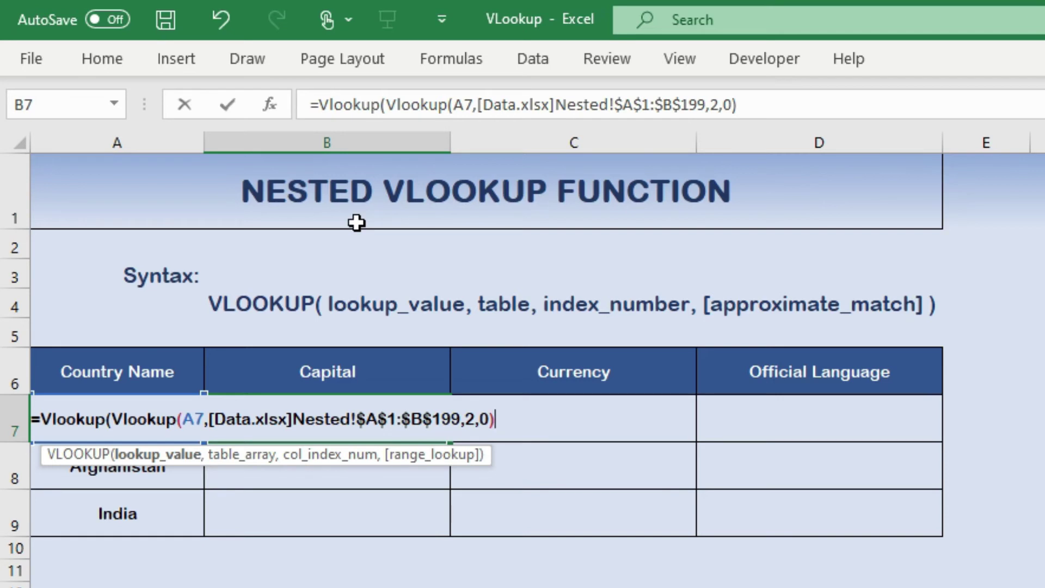
pyautogui.write(',')
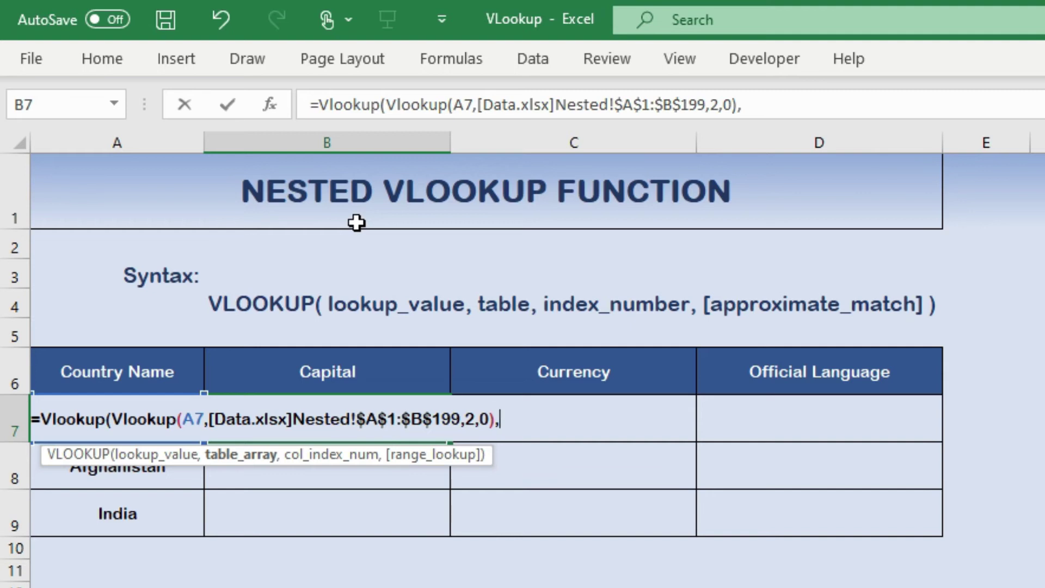
# - Set the outer VLOOKUP's table array to the second table, $E$1:$H$199, on the Data workbook's Nested sheet
pyautogui.hotkey('ctrl', 'Tab')
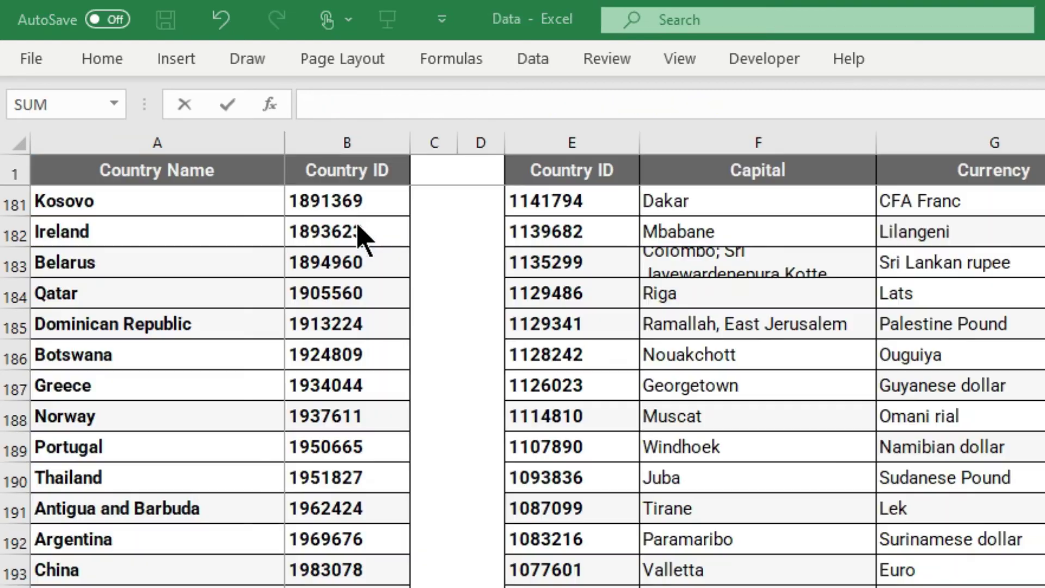
pyautogui.click(576, 172)
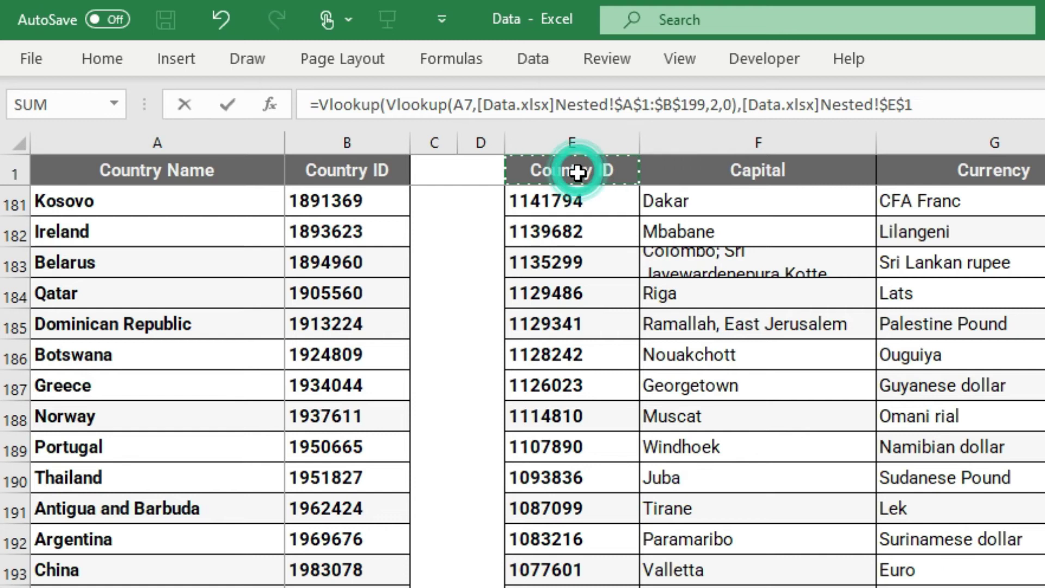
pyautogui.hotkey('ctrl', 'shift', 'Right')
pyautogui.hotkey('ctrl', 'shift', 'Down')
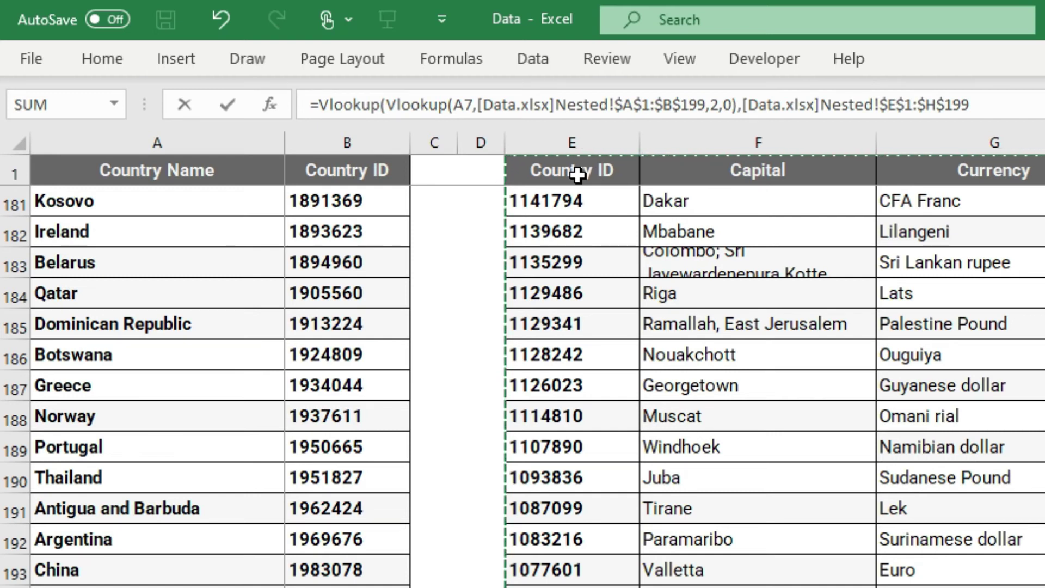
pyautogui.write(',')
pyautogui.hotkey('alt', 'Tab')
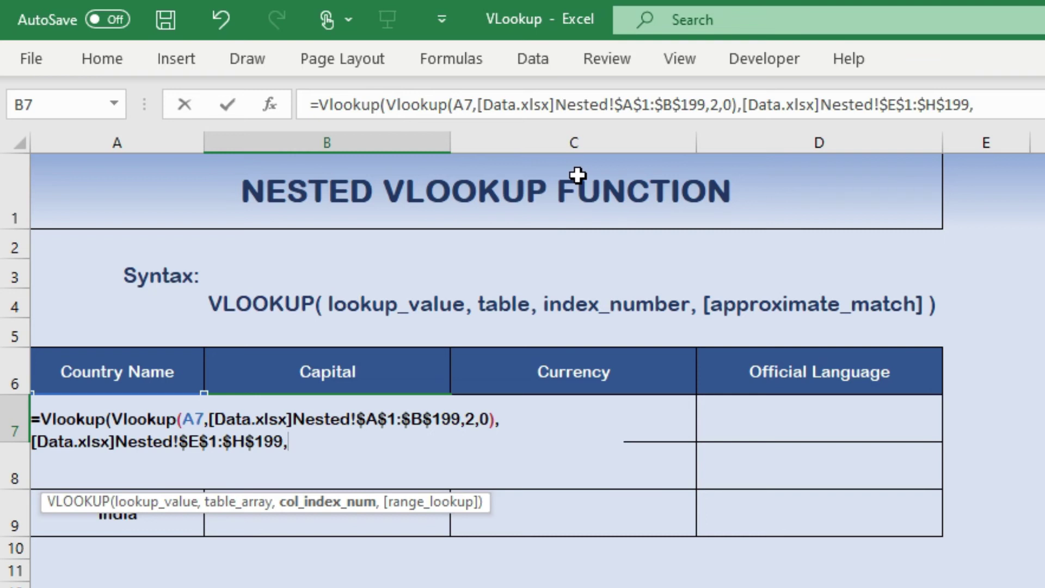
# - Begin a MATCH function as the outer column index, using the Capital header cell B6 as its lookup value
pyautogui.write('match')
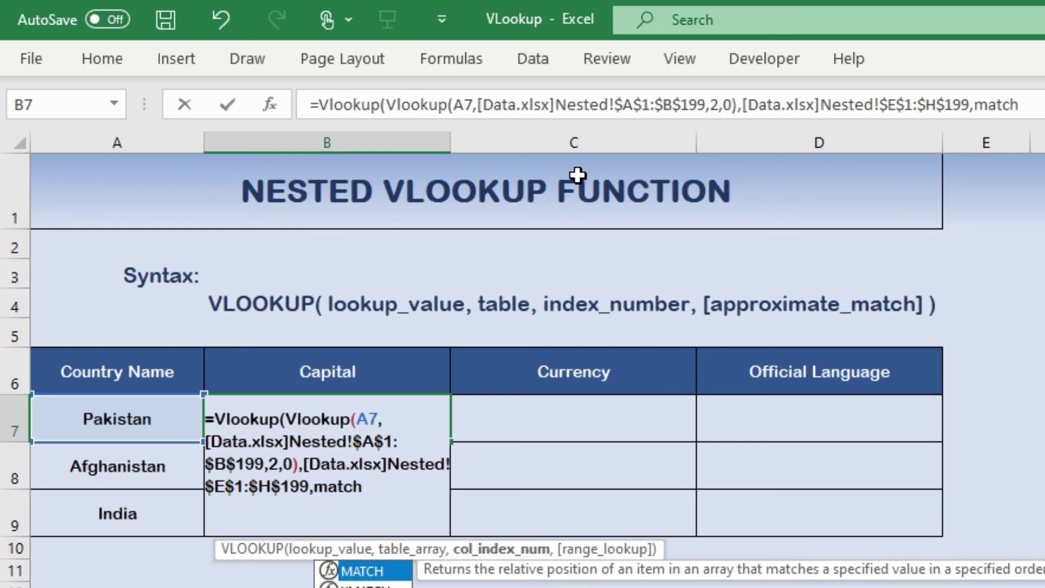
pyautogui.write('(')
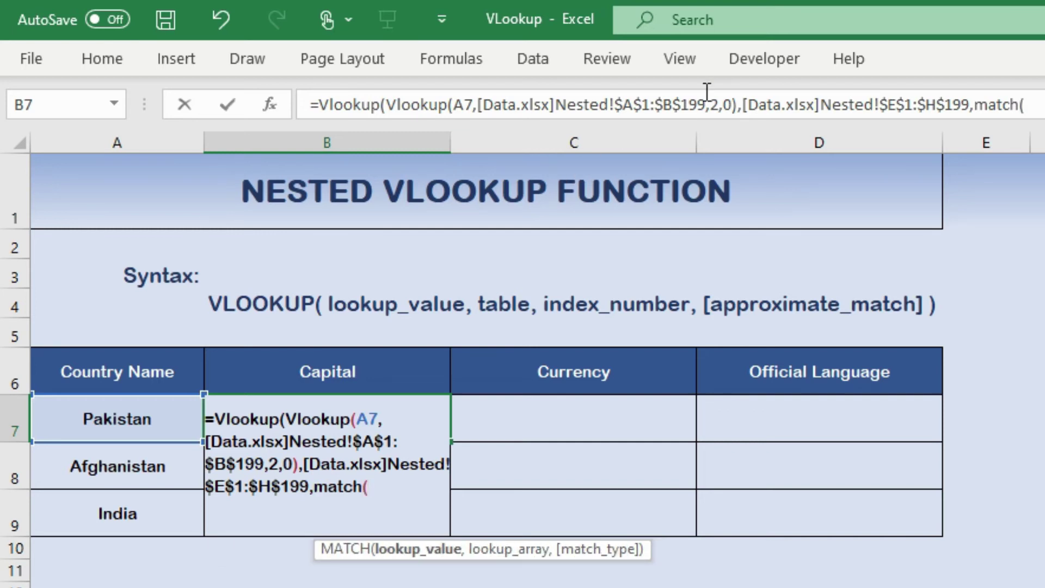
pyautogui.click(300, 367)
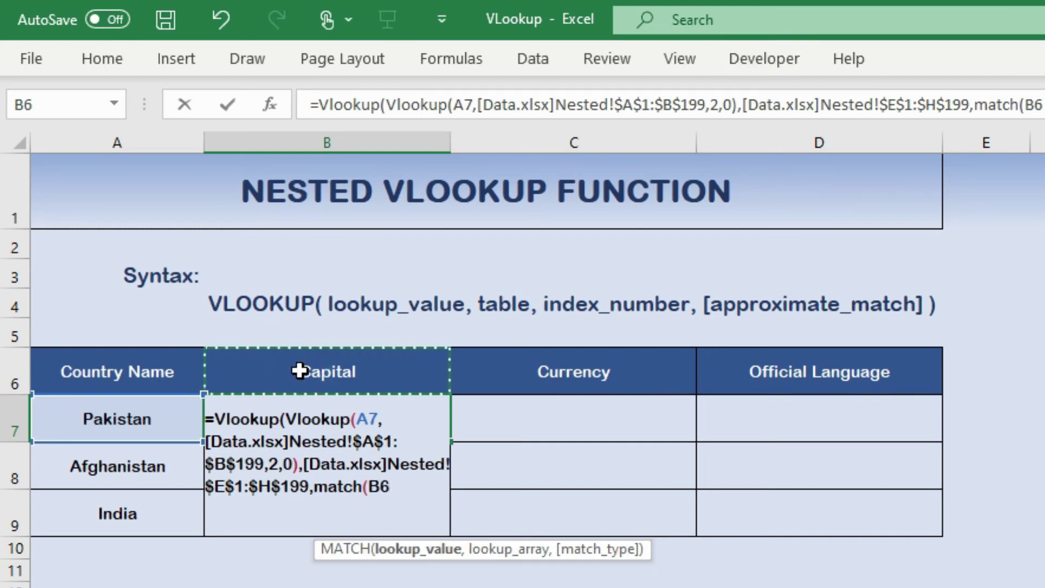
pyautogui.write(',')
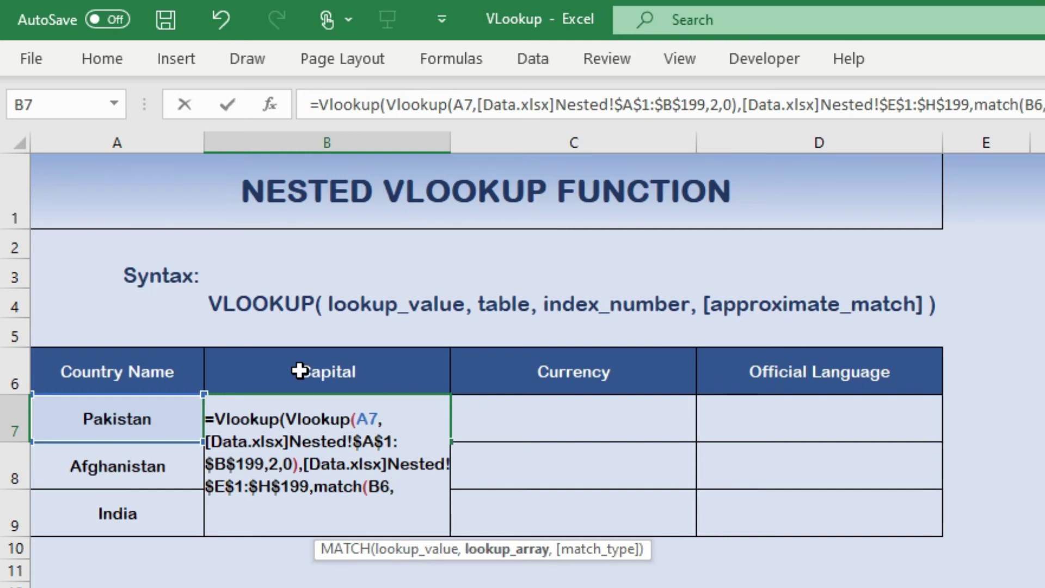
# - Complete the MATCH with the second table's header row, $E$1:$H$1 on the Nested sheet, and match type 0
pyautogui.hotkey('ctrl', 'Tab')
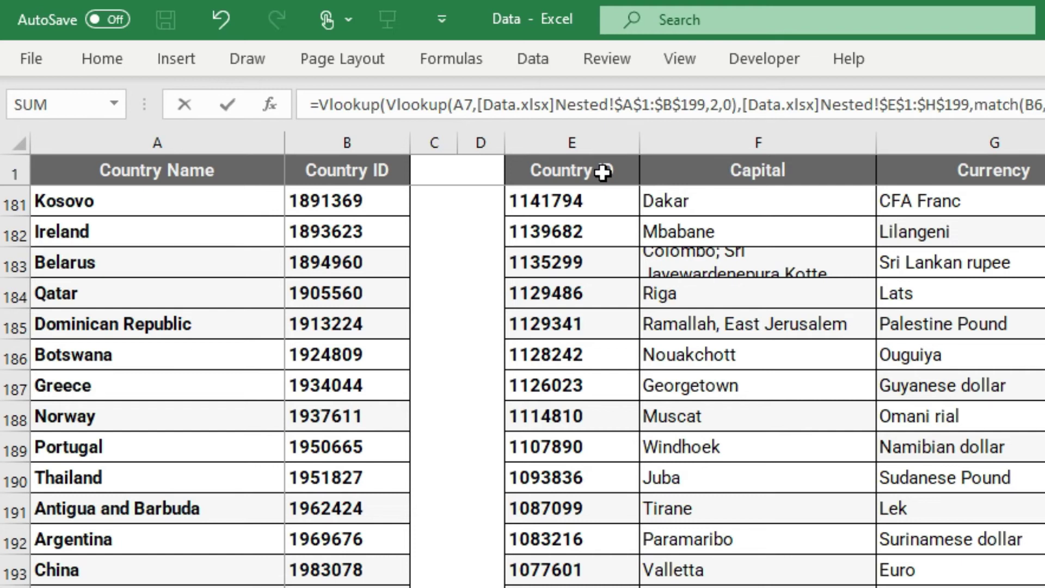
pyautogui.moveTo(603, 172); pyautogui.dragTo(947, 155)
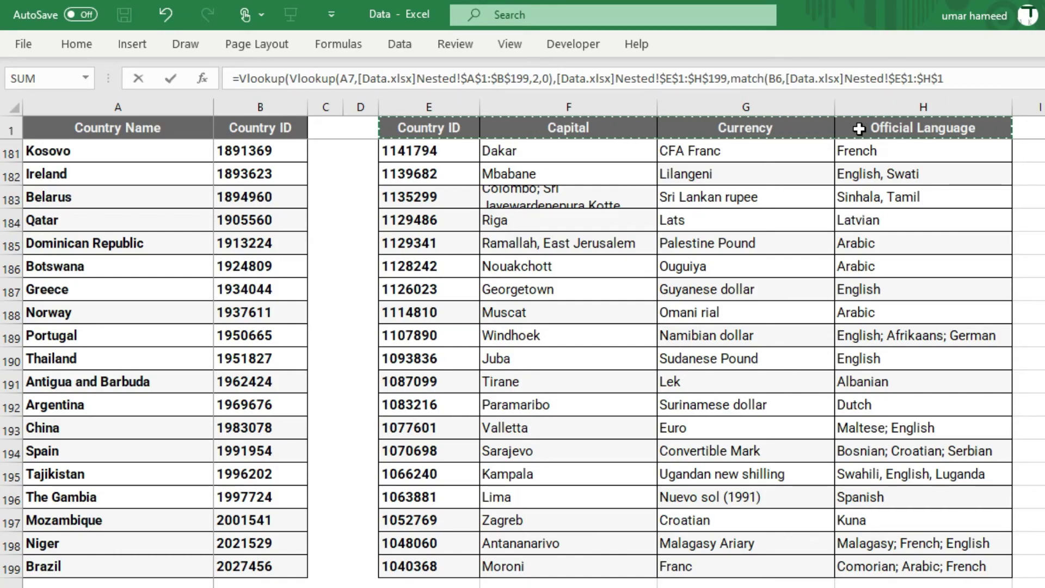
pyautogui.write(',')
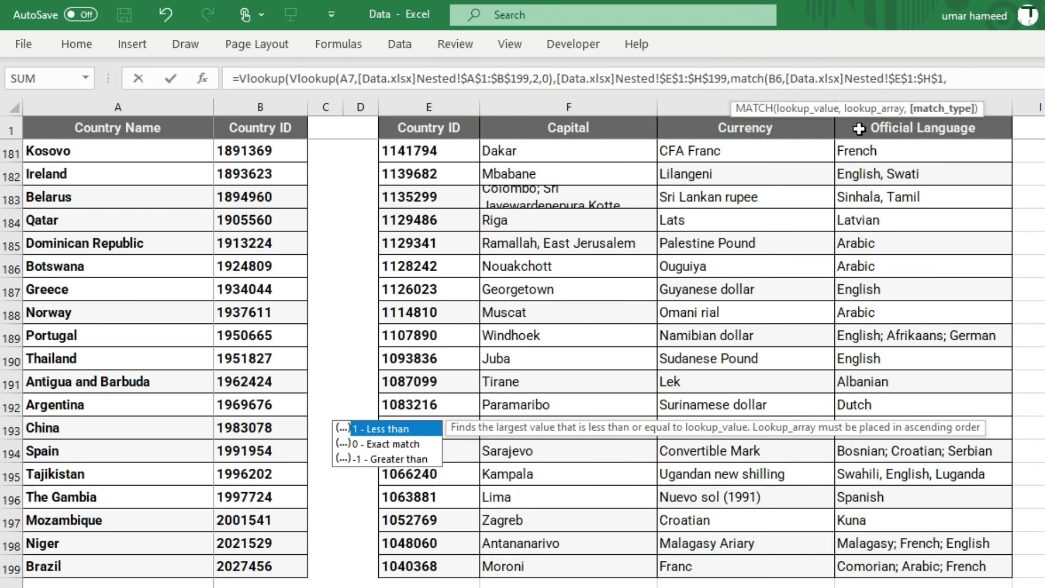
pyautogui.hotkey('alt', 'Tab')
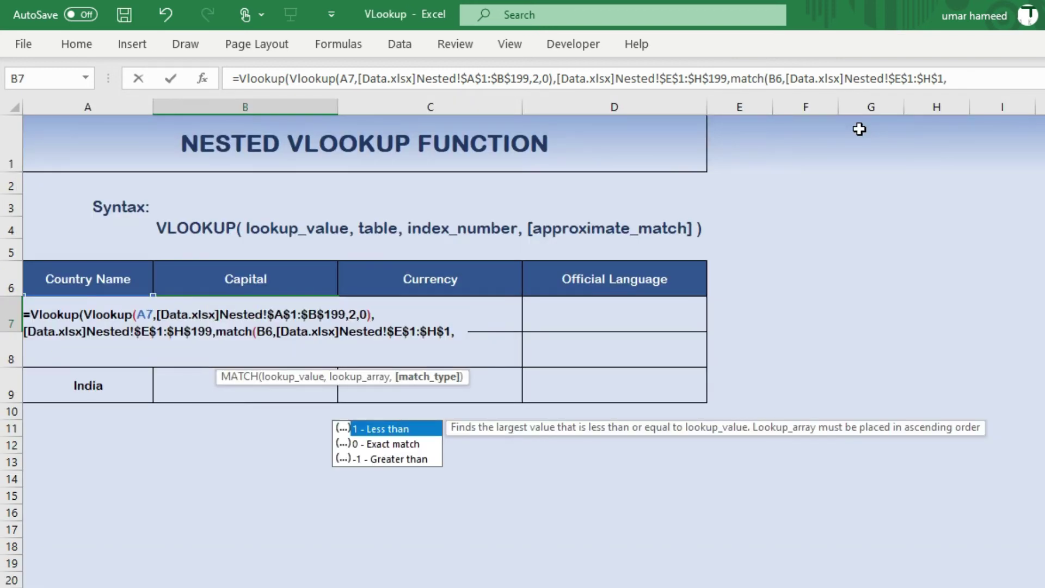
pyautogui.write('0')
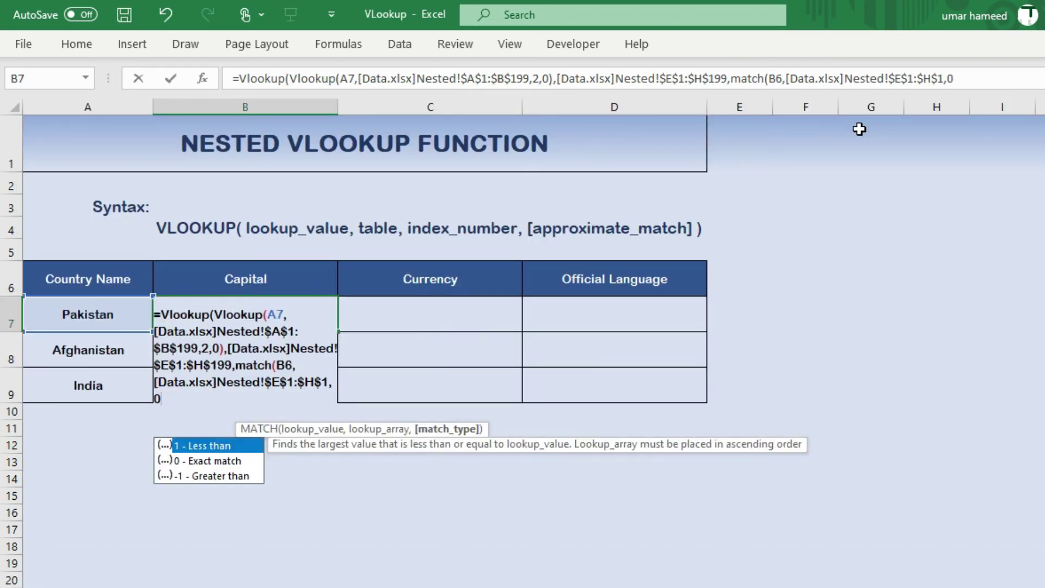
pyautogui.write(')')
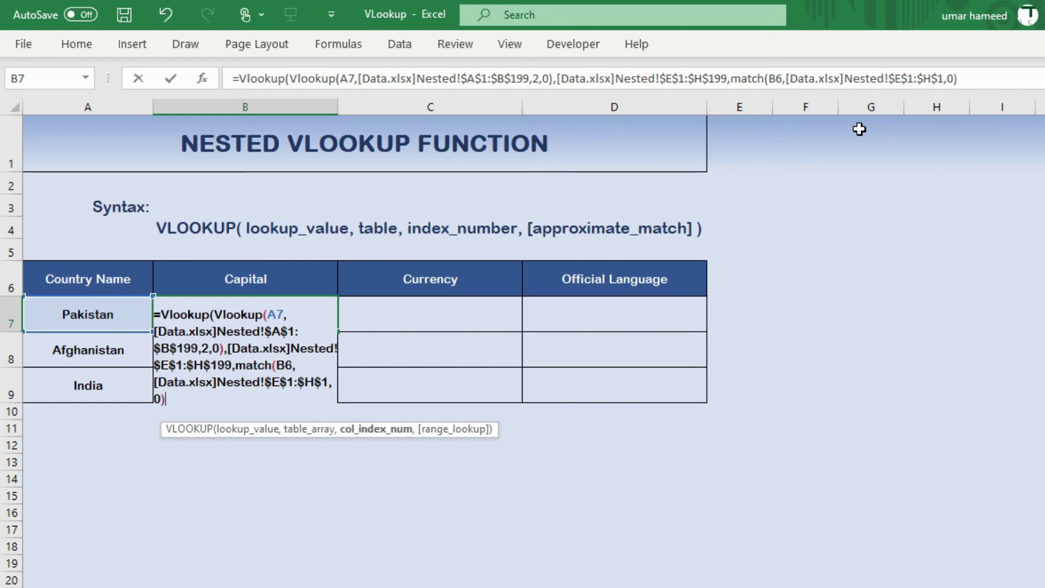
# - Finish the outer VLOOKUP in B7 with exact match 0 and enter the nested formula
pyautogui.write(',')
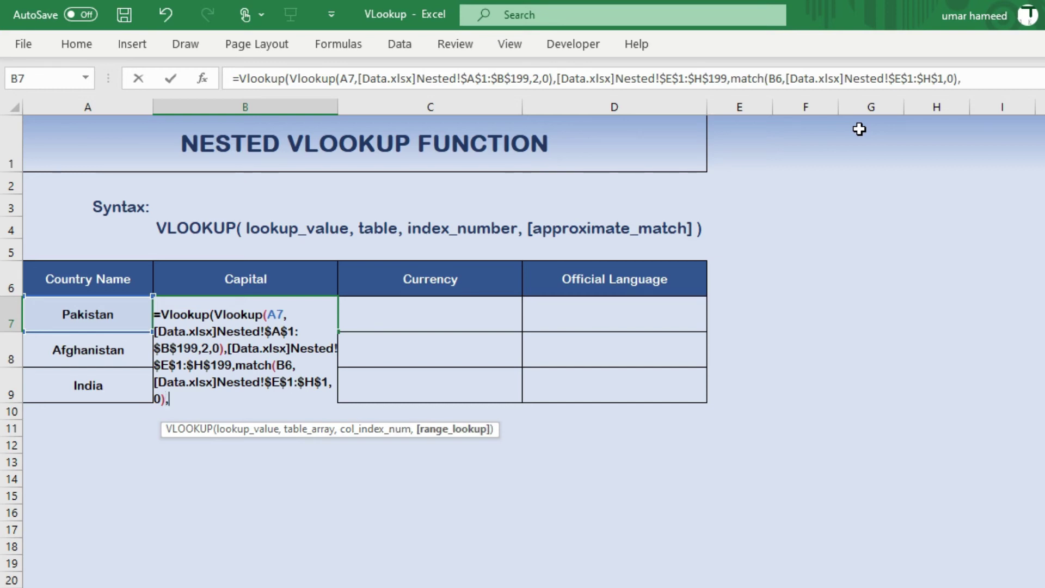
pyautogui.write('0)')
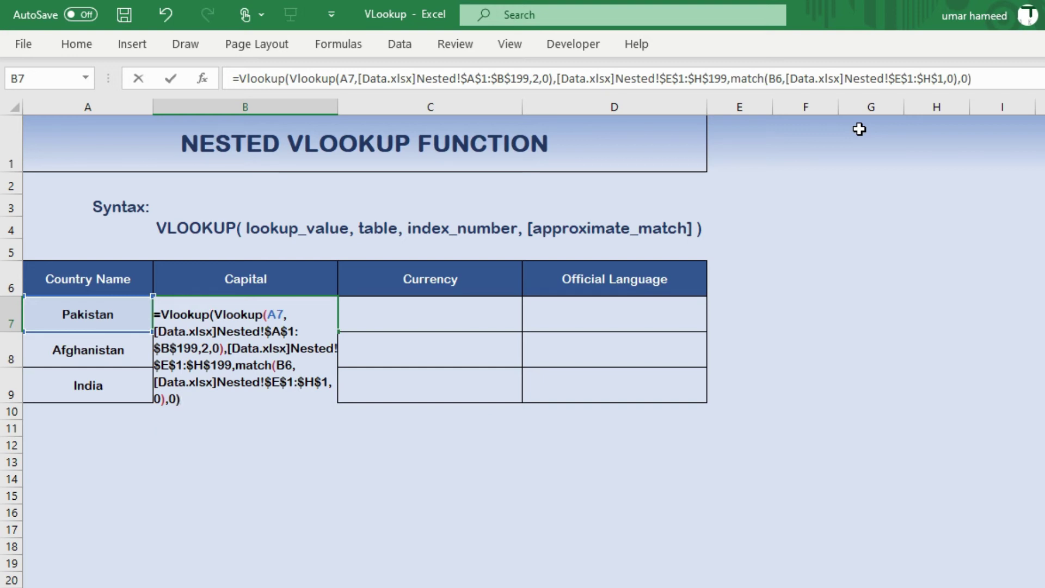
pyautogui.press('Return')
pyautogui.press('Up')
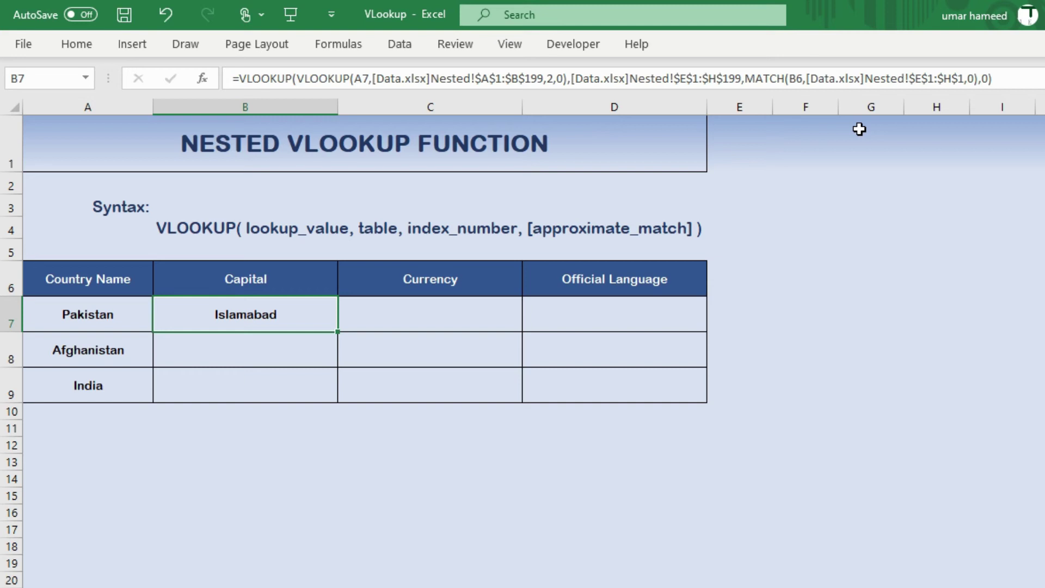
pyautogui.press('F2')
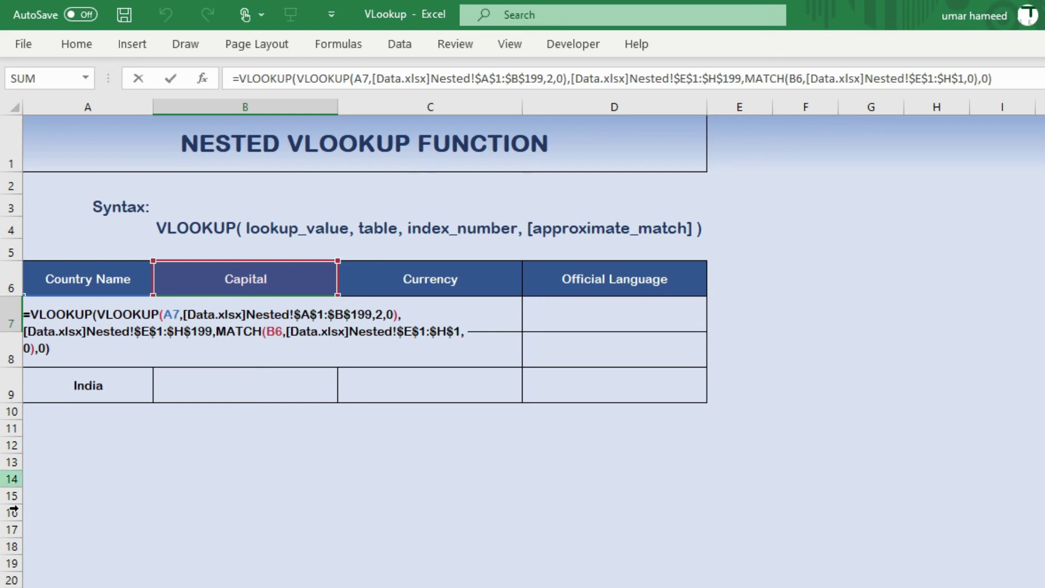
pyautogui.hotkey('ctrl', 'Return')
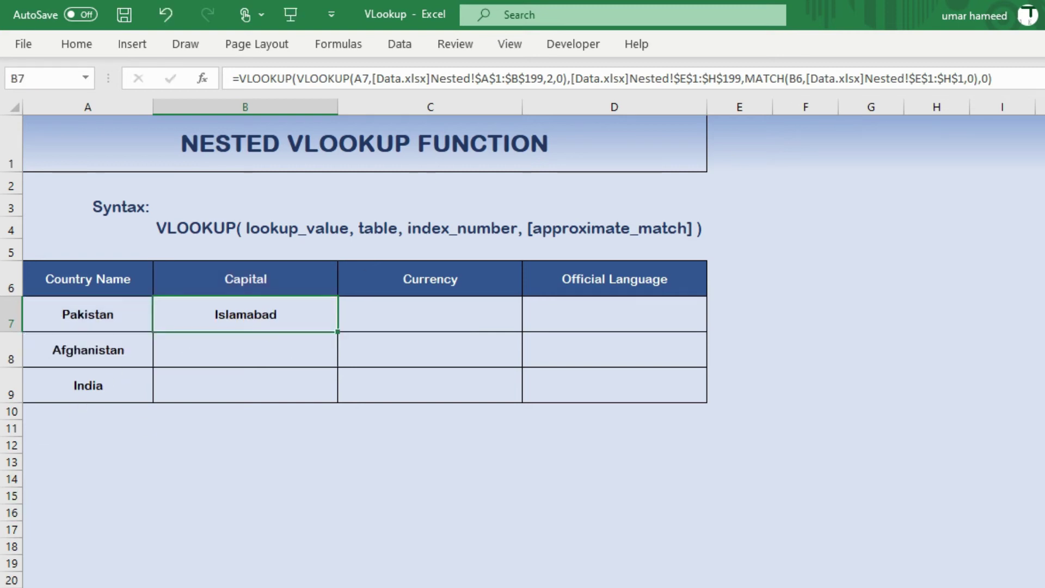
# - Lock the column of the inner VLOOKUP's lookup value in B7's formula so it reads $A7
pyautogui.scroll(3, 522, 343)
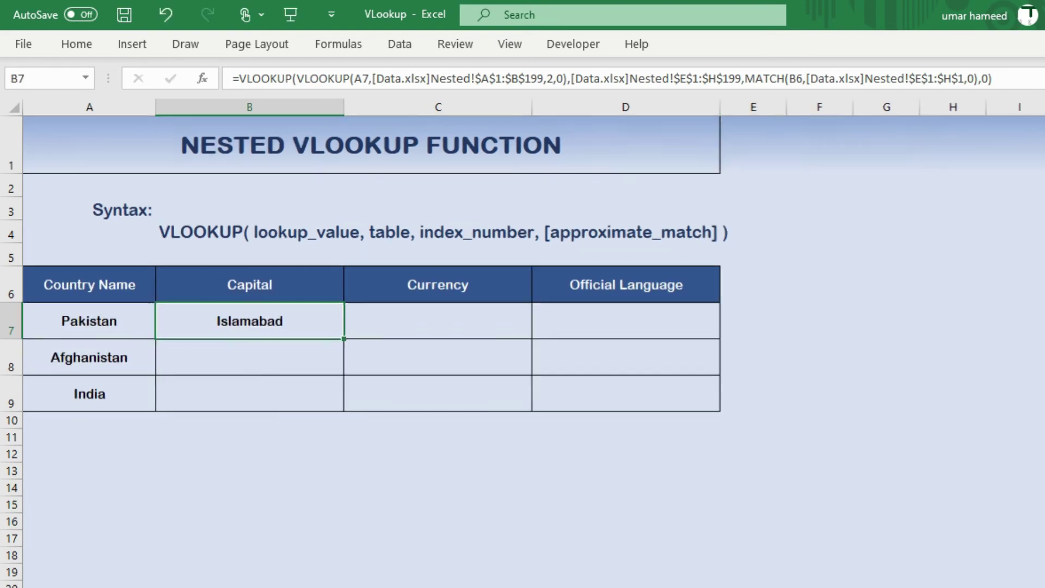
pyautogui.hscroll(-1, 523, 349)
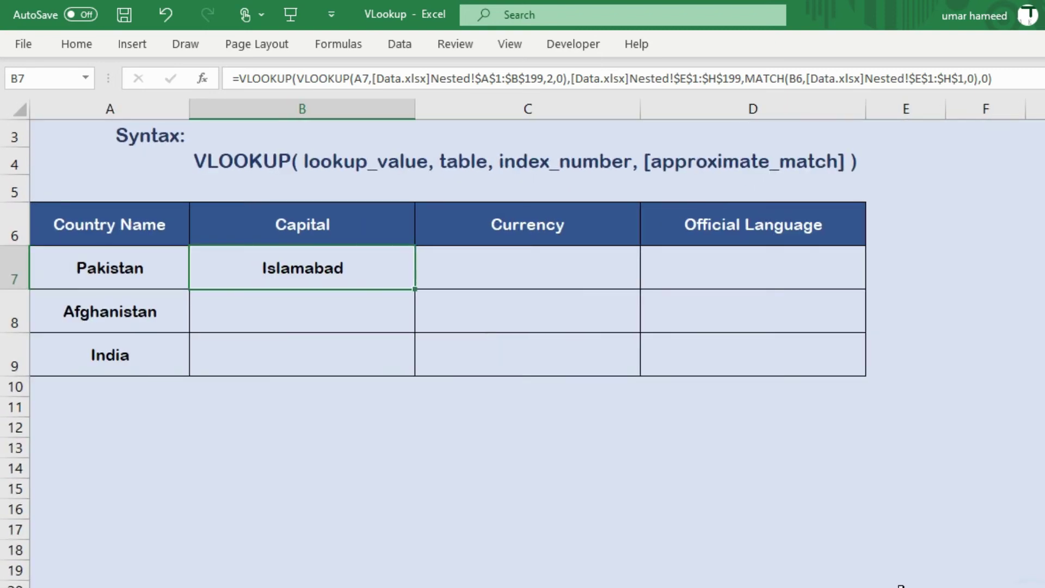
pyautogui.scroll(1, 522, 348)
pyautogui.hotkey('alt', 'w')
pyautogui.press('q')
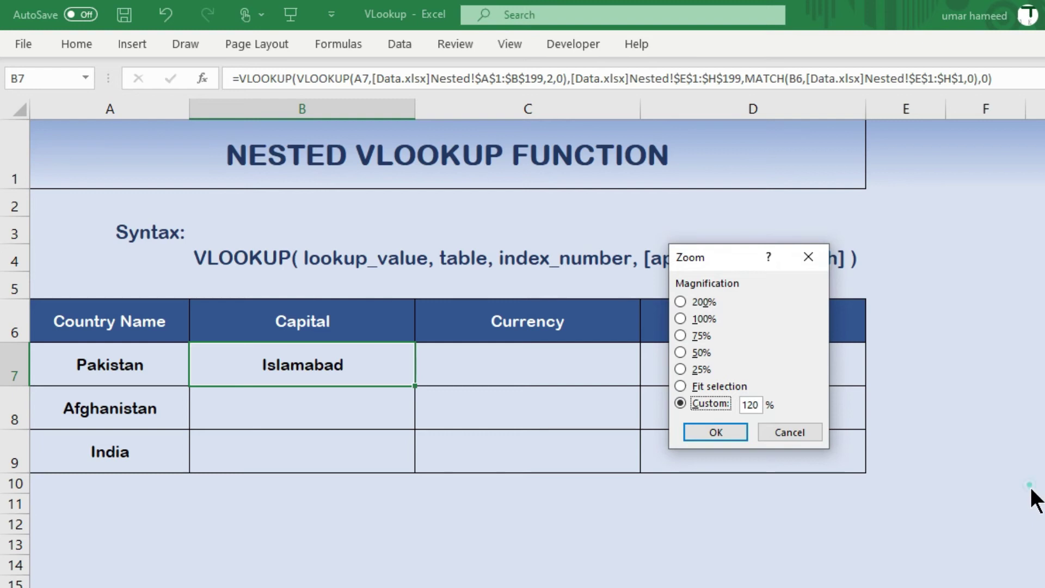
pyautogui.press('Return')
pyautogui.click(788, 436)
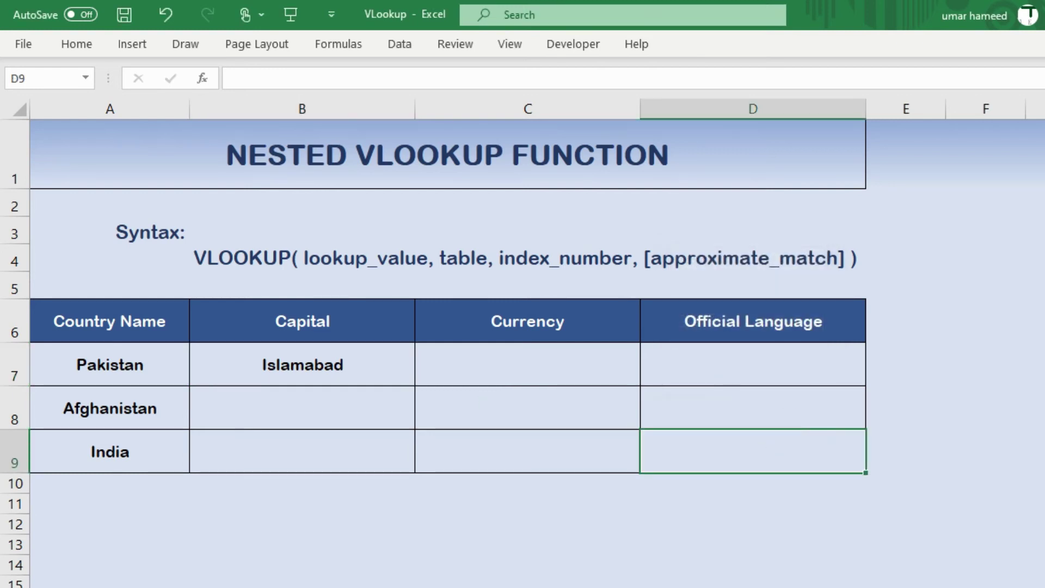
pyautogui.moveTo(1028, 587); pyautogui.dragTo(1013, 587)
pyautogui.click(258, 307)
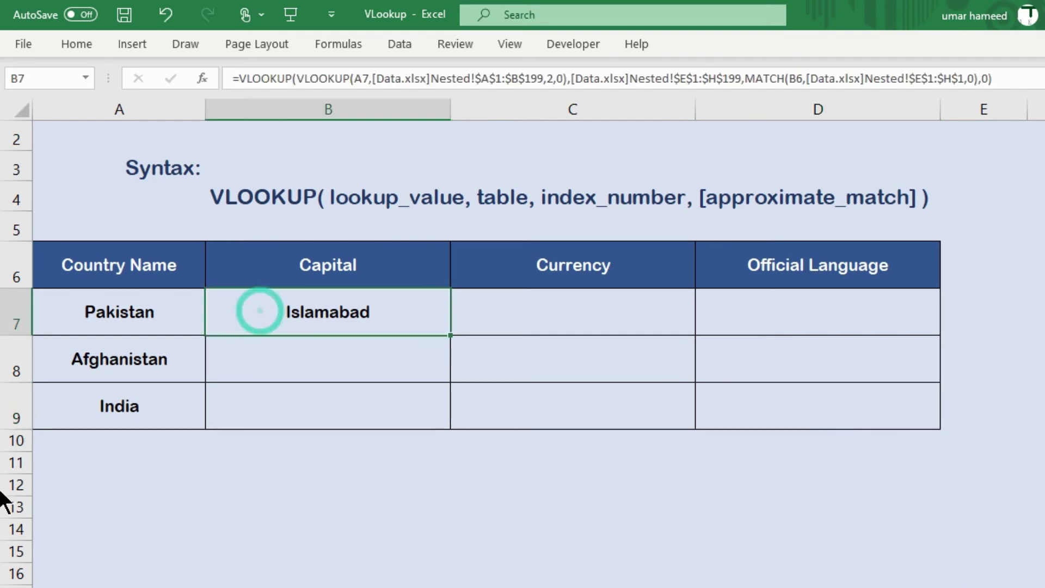
pyautogui.press('F2')
pyautogui.press('Left')
pyautogui.press('Left')
pyautogui.press('Left')
pyautogui.press('Left')
pyautogui.press('Left')
pyautogui.press('Left')
pyautogui.press('Left')
pyautogui.press('Left')
pyautogui.press('Left')
pyautogui.press('Left')
pyautogui.press('Left')
pyautogui.press('Left')
pyautogui.press('Left')
pyautogui.press('Left')
pyautogui.press('Left')
pyautogui.press('Left')
pyautogui.press('Left')
pyautogui.press('Left')
pyautogui.press('Left')
pyautogui.press('Left')
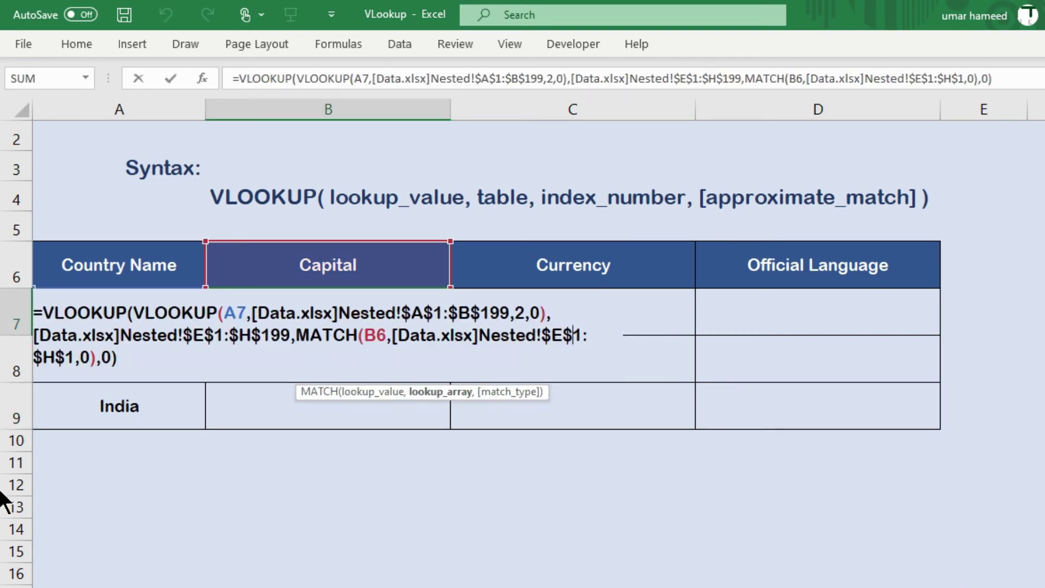
pyautogui.press('Left')
pyautogui.press('Left')
pyautogui.press('Left')
pyautogui.press('Left')
pyautogui.press('Left')
pyautogui.press('Left')
pyautogui.press('Left')
pyautogui.press('Left')
pyautogui.press('Left')
pyautogui.press('Left')
pyautogui.press('Left')
pyautogui.press('Left')
pyautogui.press('Left')
pyautogui.press('Left')
pyautogui.press('Left')
pyautogui.press('Left')
pyautogui.press('Left')
pyautogui.press('Left')
pyautogui.press('Left')
pyautogui.press('Left')
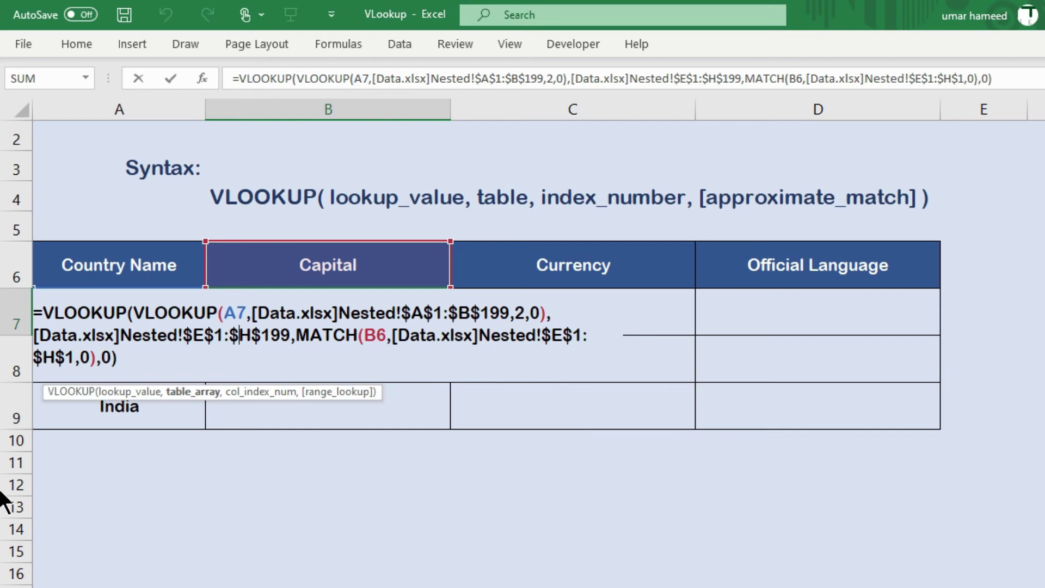
pyautogui.press('Up')
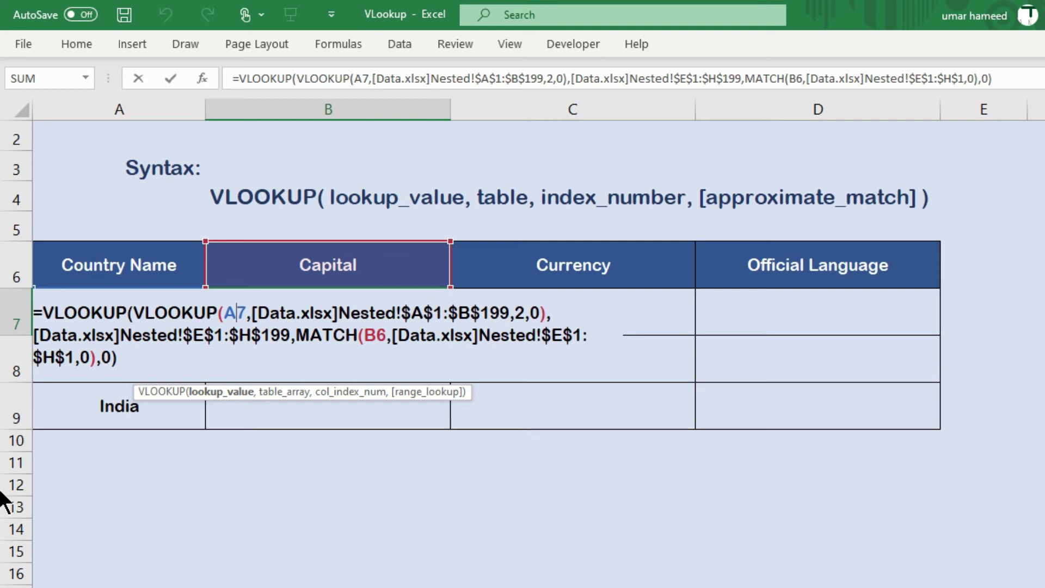
pyautogui.press('F4')
pyautogui.press('F4')
pyautogui.press('F4')
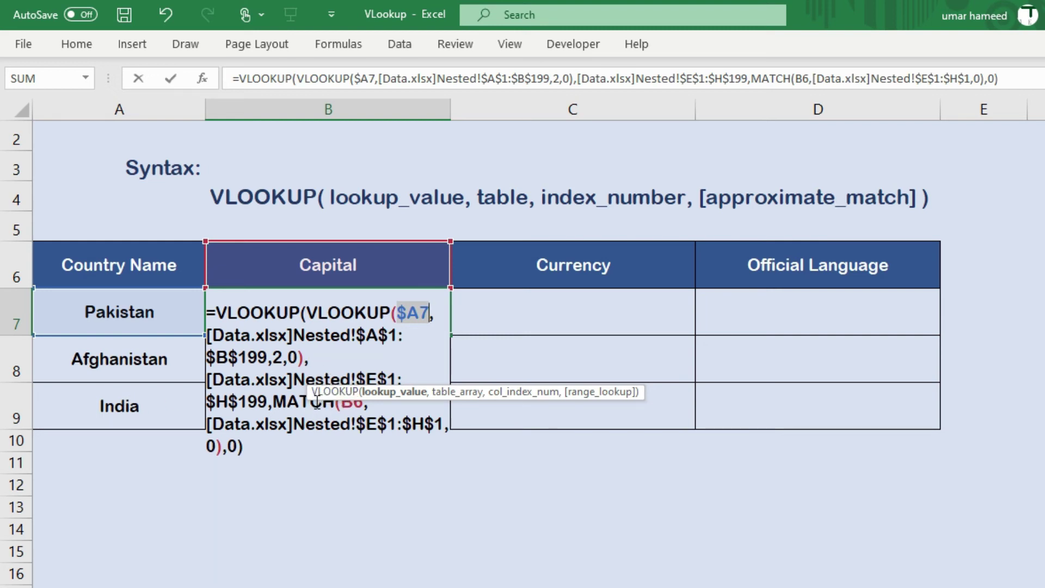
# - Lock the row of the MATCH lookup value in B7 as B$6 and enter the formula
pyautogui.click(354, 405)
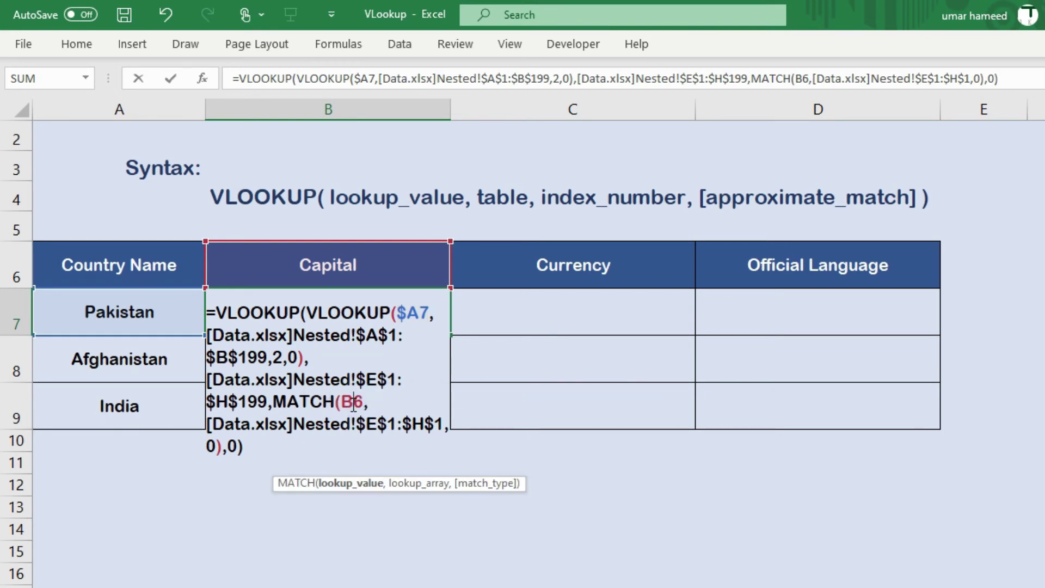
pyautogui.press('F4')
pyautogui.press('F4')
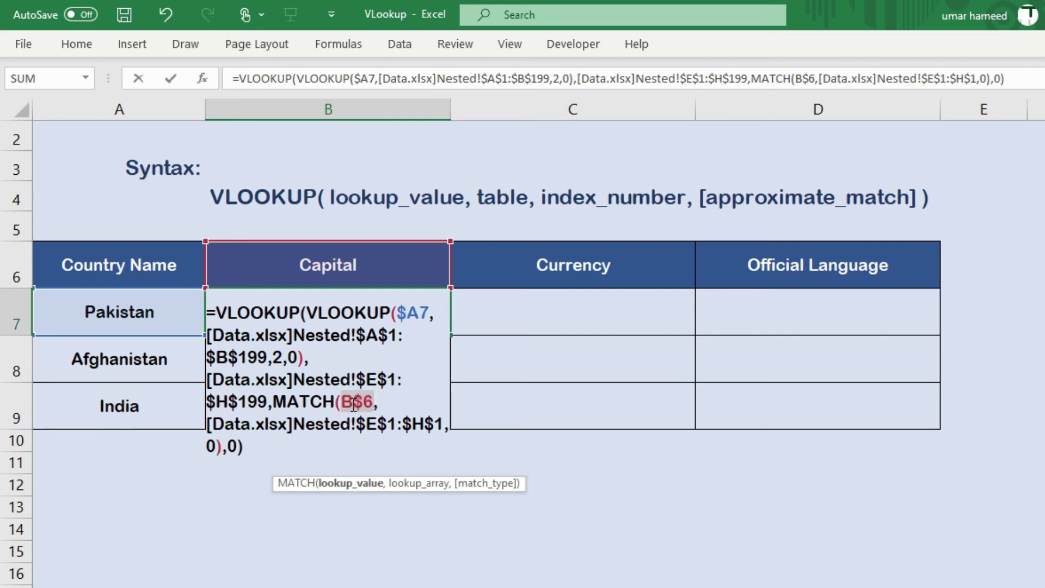
pyautogui.press('Return')
# - Fill the nested VLOOKUP formula from B7 across the whole range B7:D9
pyautogui.press('Up')
pyautogui.hotkey('shift', 'Right')
pyautogui.hotkey('shift', 'Right')
pyautogui.hotkey('shift', 'Down')
pyautogui.hotkey('shift', 'Down')
pyautogui.press('F2')
pyautogui.hotkey('ctrl', 'Return')
# - Clear the capital, currency and official language results for Afghanistan and India, B8:D9
pyautogui.press('Down')
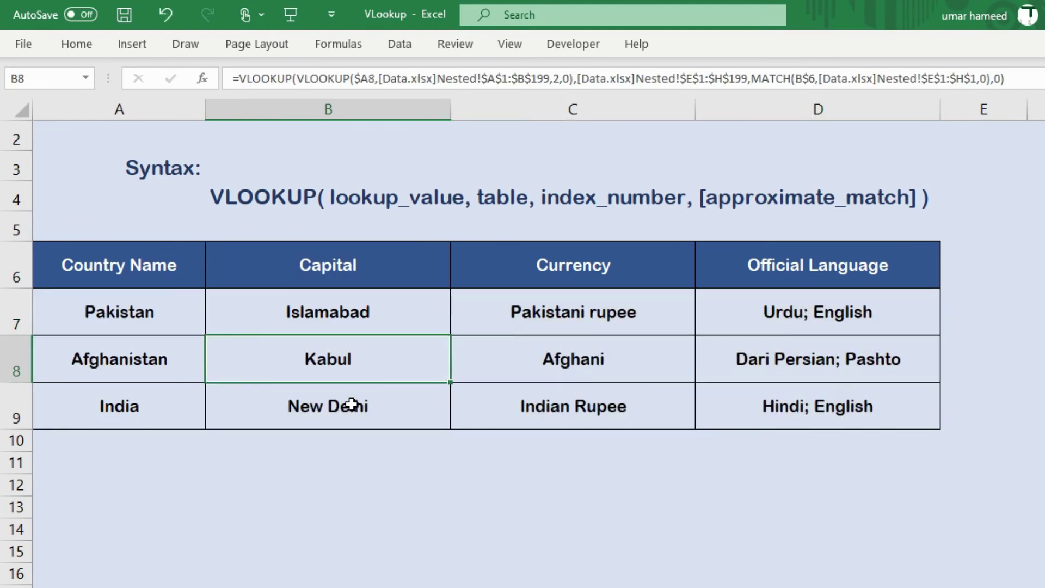
pyautogui.press('Down')
pyautogui.press('Up')
pyautogui.press('Up')
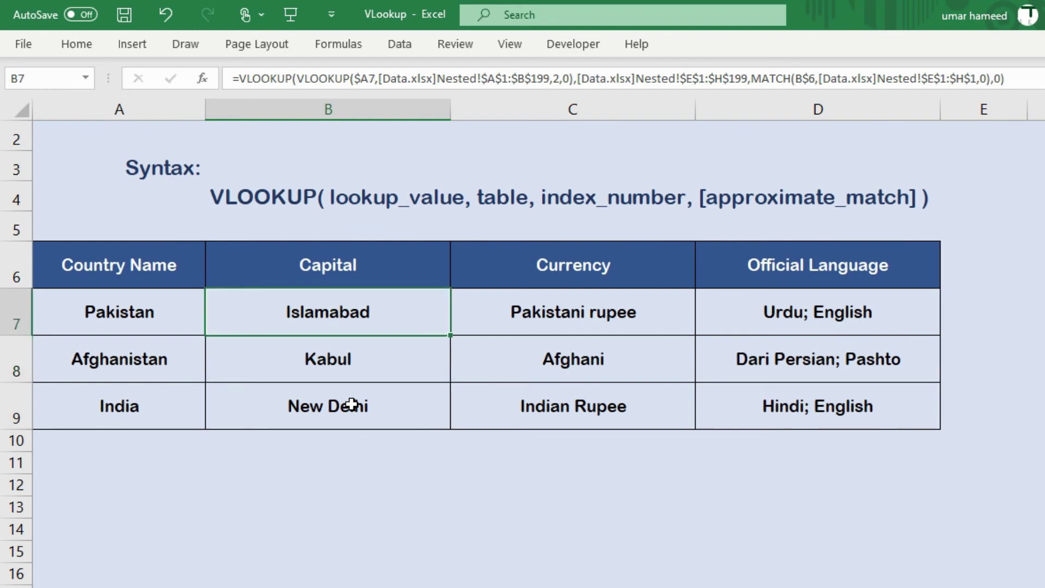
pyautogui.press('Down')
pyautogui.press('Up')
pyautogui.press('Down')
pyautogui.hotkey('shift', 'Right')
pyautogui.hotkey('shift', 'Right')
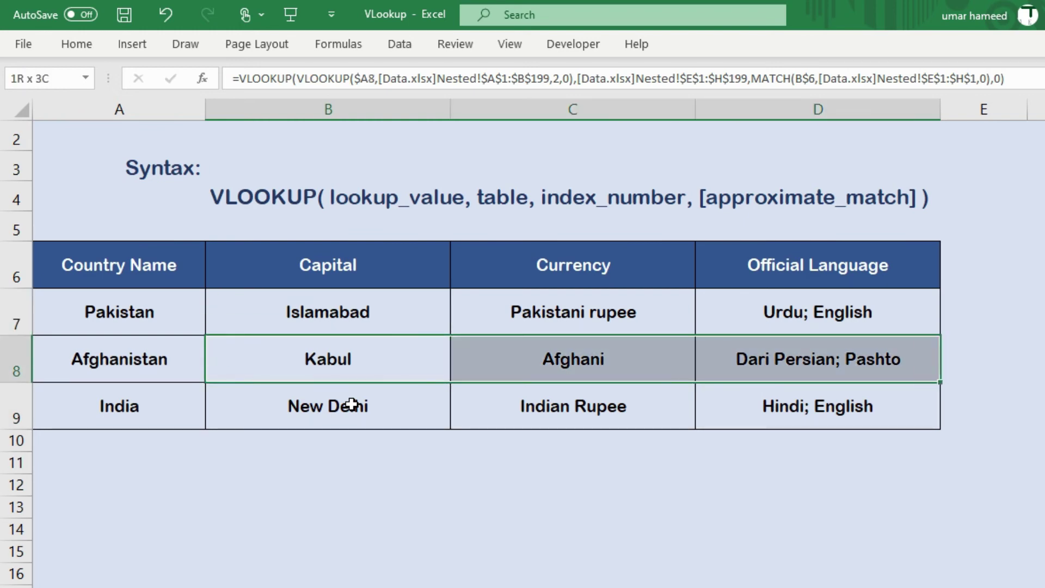
pyautogui.hotkey('shift', 'Down')
pyautogui.press('Delete')
# - Switch to the Data workbook and delete columns C:H on the Nested sheet, leaving Country Name and Country ID
pyautogui.hotkey('alt', 'Tab')
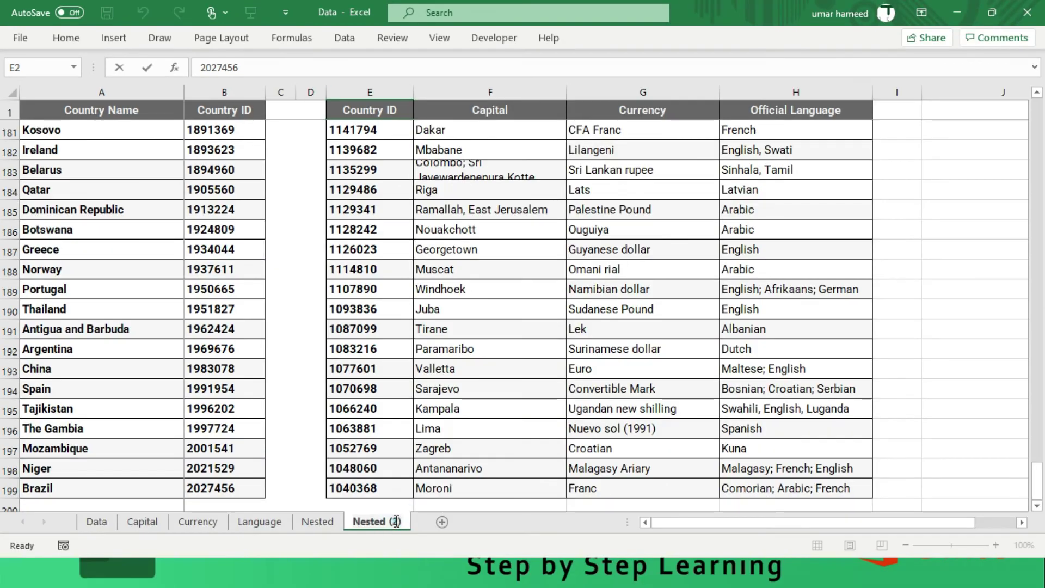
pyautogui.click(317, 521)
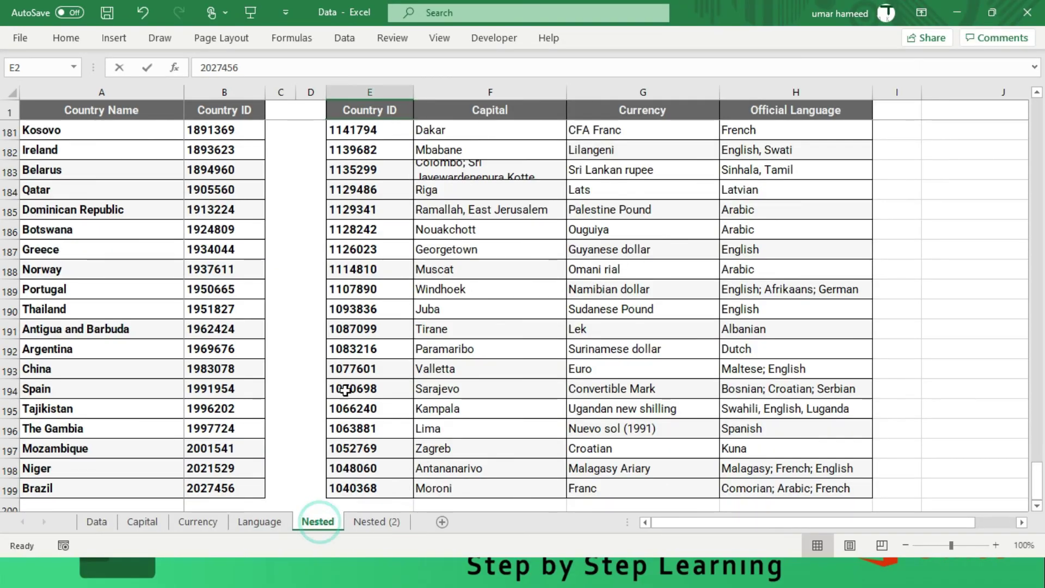
pyautogui.click(307, 91)
pyautogui.moveTo(307, 91); pyautogui.dragTo(87, 91)
pyautogui.moveTo(282, 87); pyautogui.dragTo(844, 92)
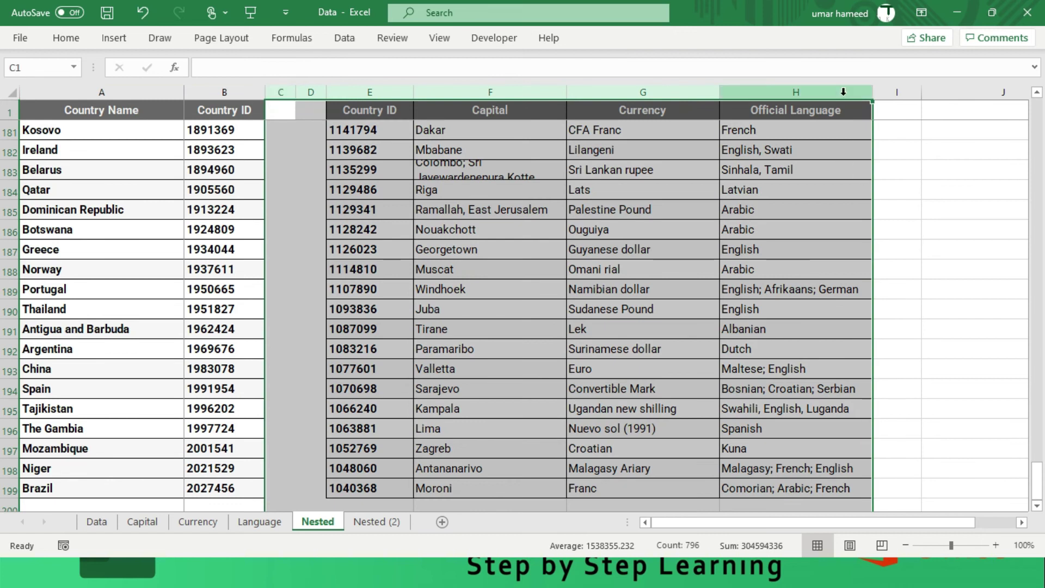
pyautogui.hotkey('ctrl', '-')
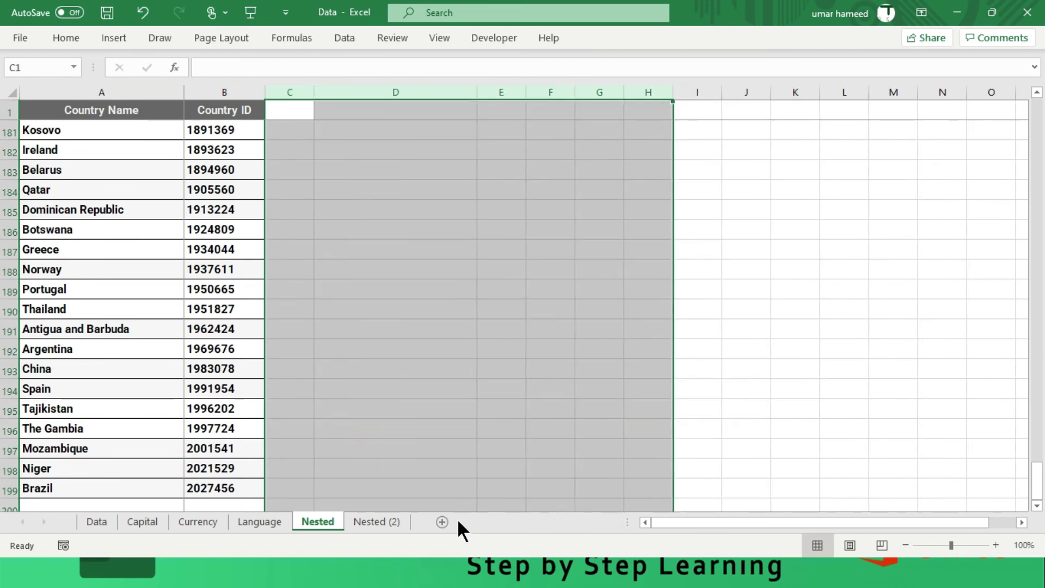
# - Delete columns A:D on the Nested (2) sheet, leaving the table with Country ID, Capital, Currency and Official Language
pyautogui.click(397, 523)
pyautogui.moveTo(310, 91); pyautogui.dragTo(49, 99)
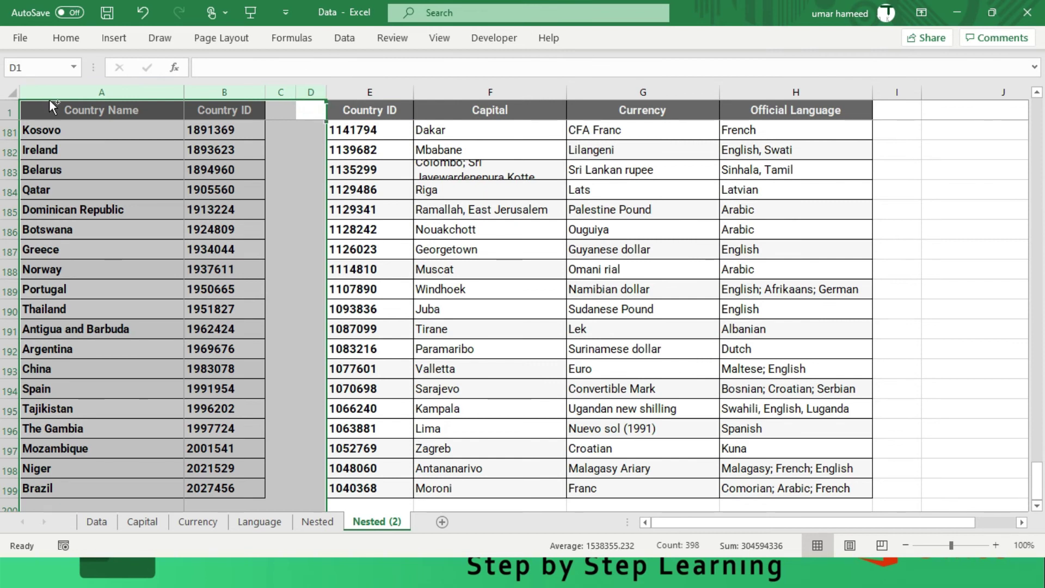
pyautogui.hotkey('ctrl', '-')
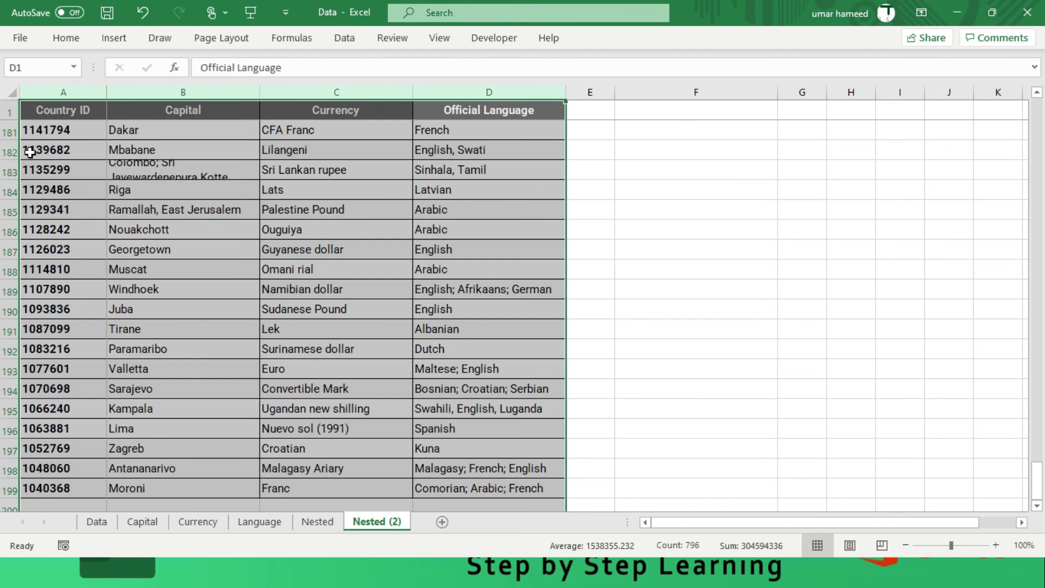
# - Examine the Country ID columns on the Nested (2) and Nested sheets, and the Capital, Currency and Official Language headers
pyautogui.scroll(10, 206, 182)
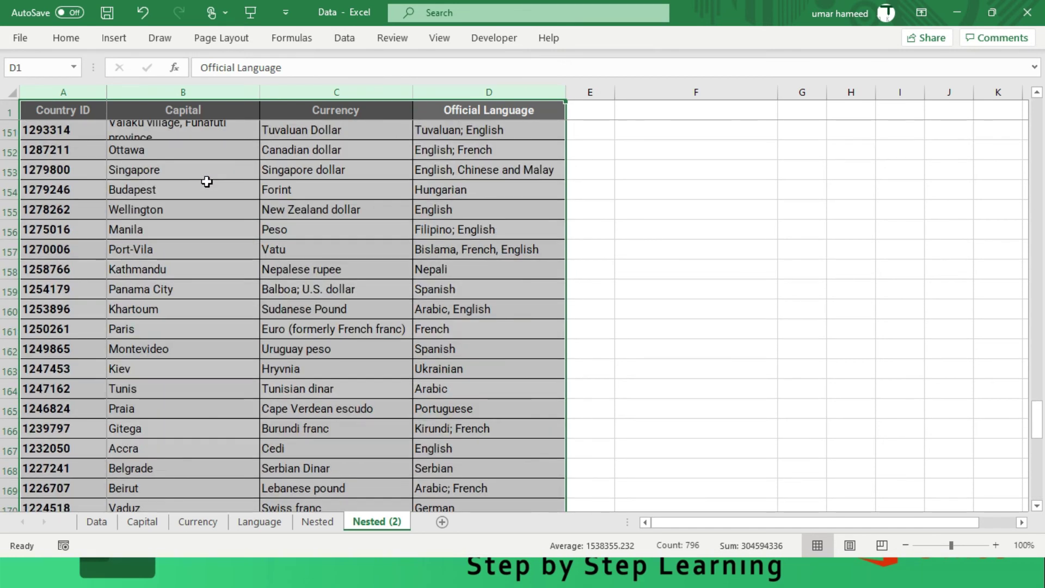
pyautogui.hotkey('ctrl', 'Home')
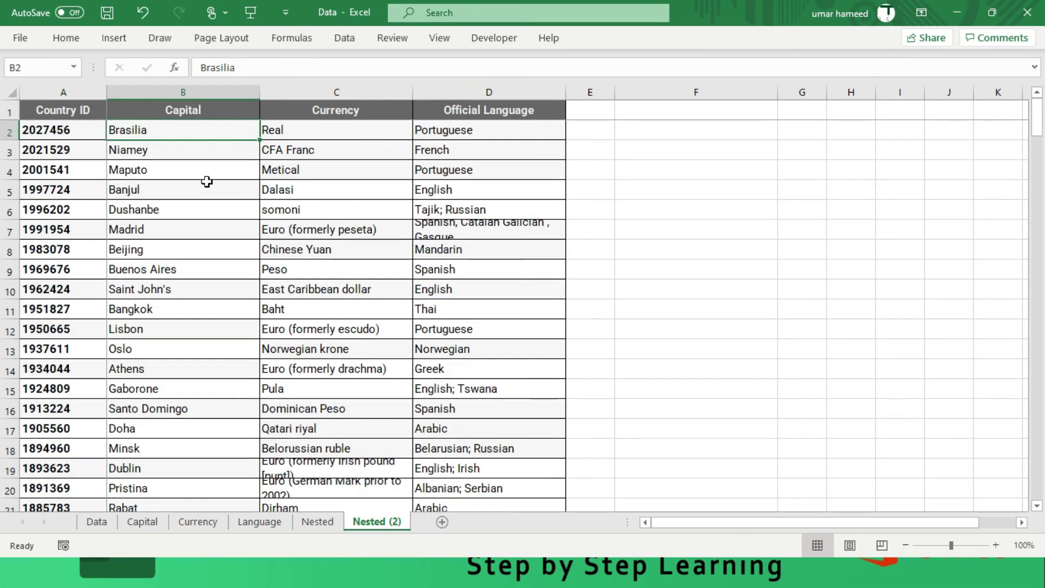
pyautogui.click(83, 132)
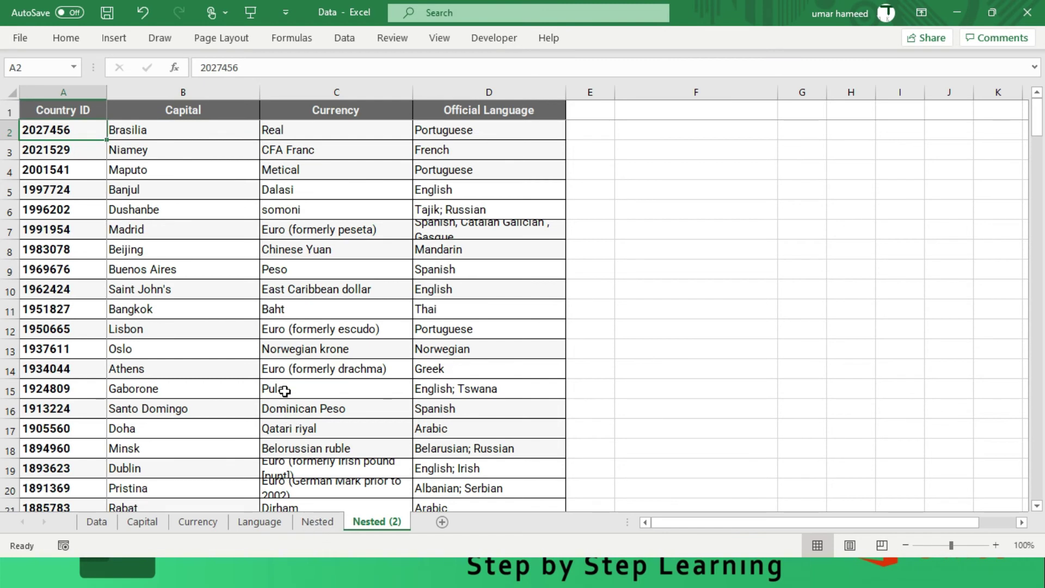
pyautogui.hotkey('ctrl', 'shift', 'Down')
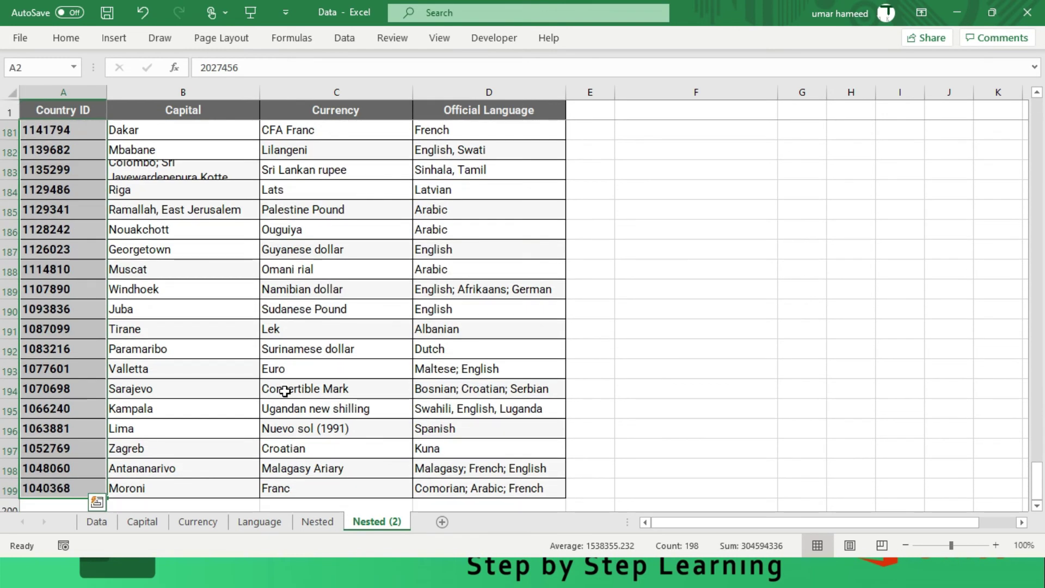
pyautogui.click(317, 522)
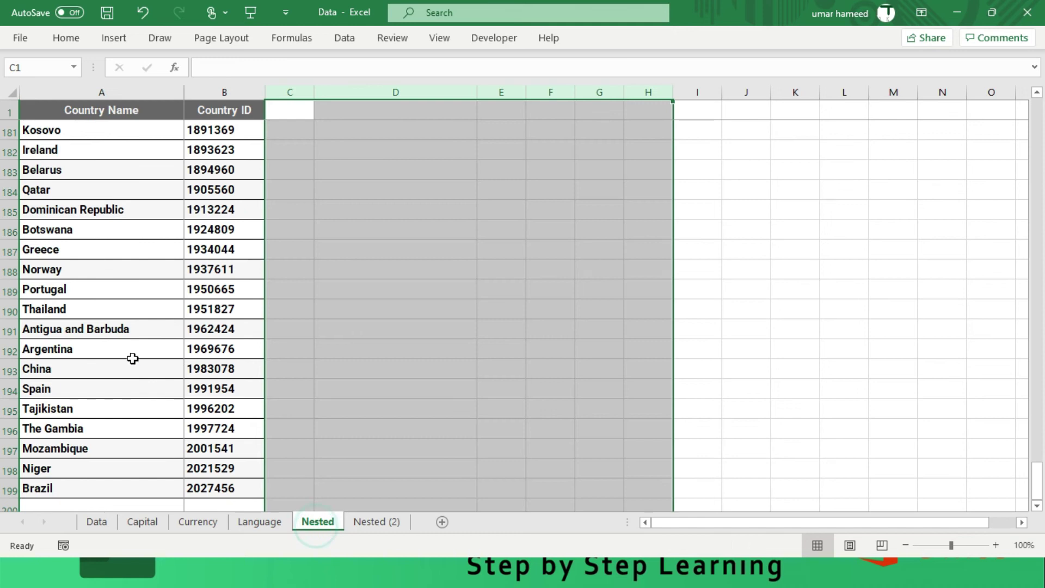
pyautogui.click(213, 129)
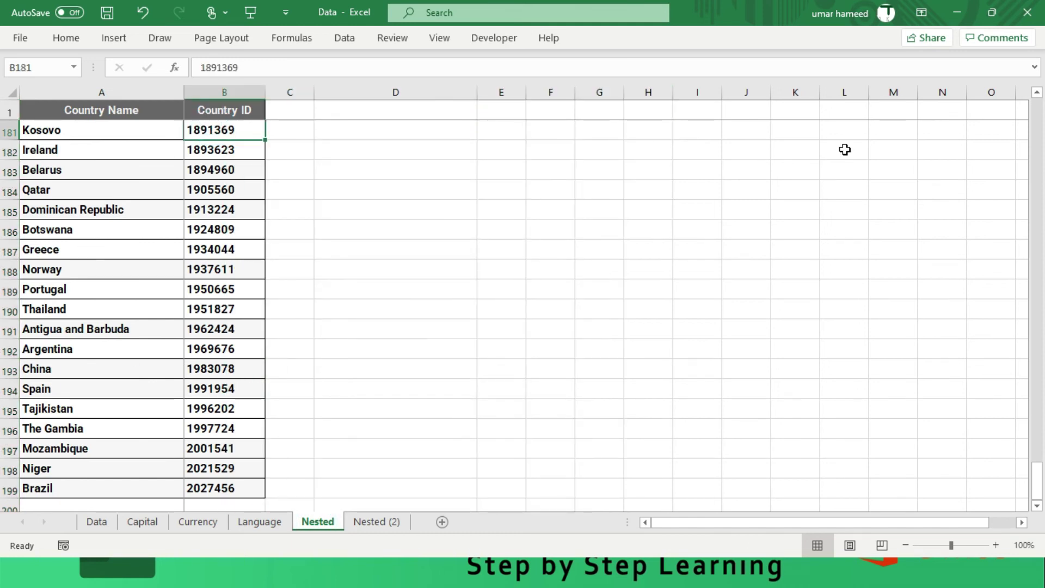
pyautogui.hotkey('ctrl', 'shift', 'Down')
pyautogui.press('Up')
pyautogui.press('Up')
pyautogui.press('Up')
pyautogui.press('Up')
pyautogui.press('Up')
pyautogui.press('Up')
pyautogui.press('Up')
pyautogui.press('Up')
pyautogui.press('Up')
pyautogui.press('Up')
pyautogui.press('Up')
pyautogui.press('Up')
pyautogui.press('Up')
pyautogui.press('Up')
pyautogui.press('Up')
pyautogui.press('Up')
pyautogui.press('Up')
pyautogui.press('Up')
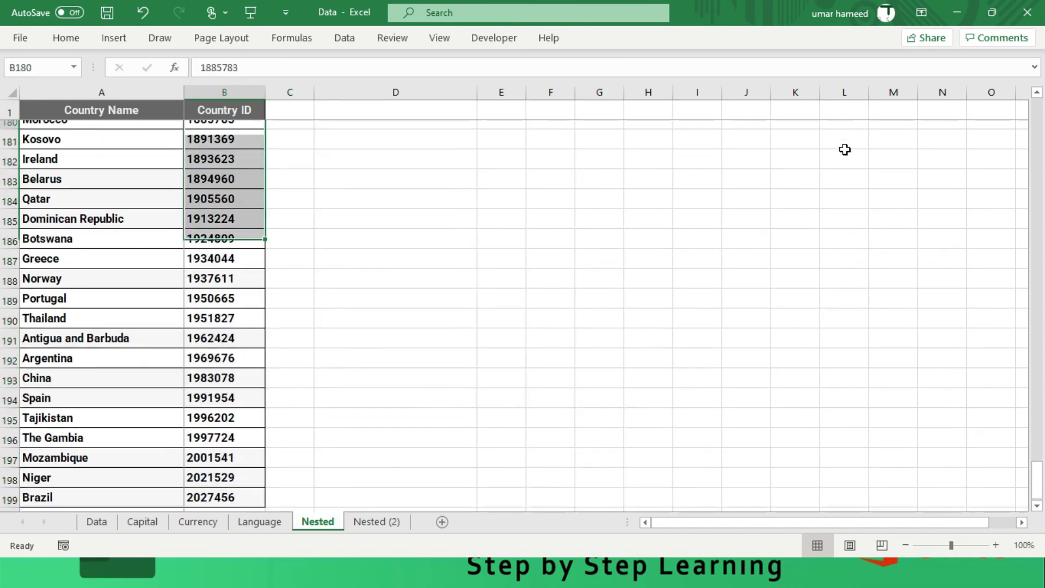
pyautogui.hotkey('ctrl', 'Home')
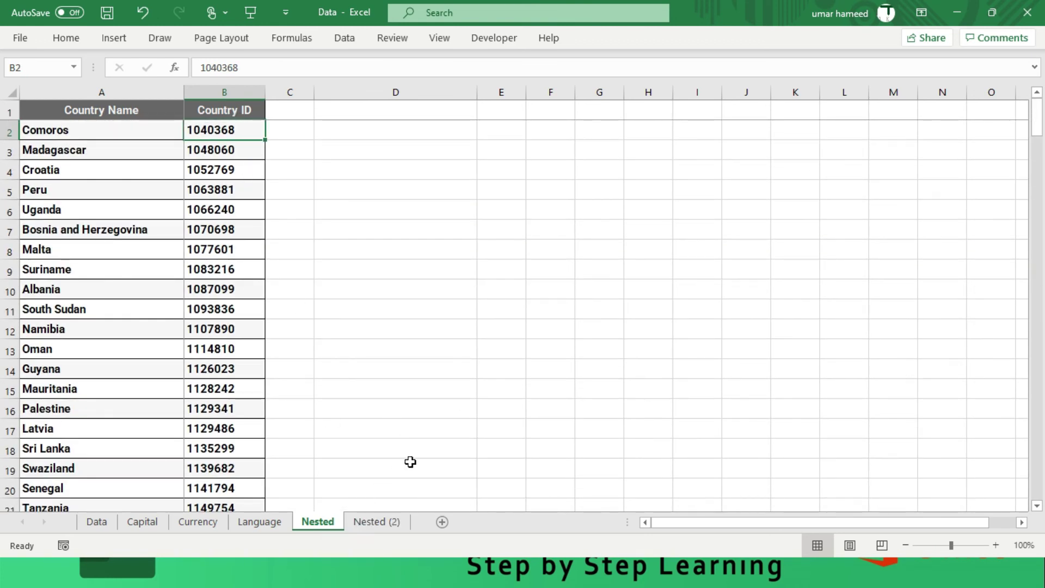
pyautogui.click(374, 523)
pyautogui.moveTo(197, 110); pyautogui.dragTo(437, 112)
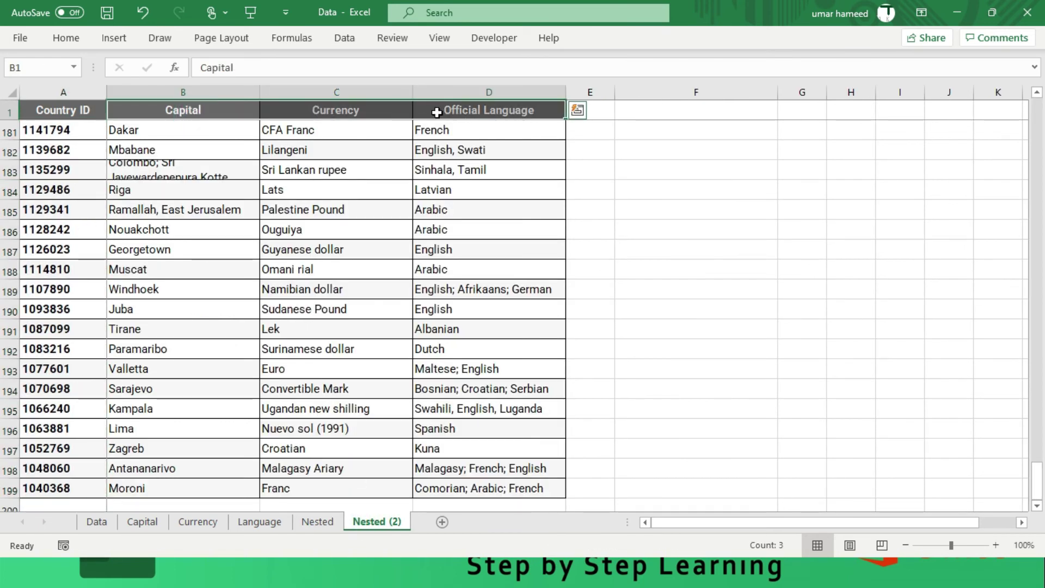
# - Switch back to the VLookup workbook and clear Pakistan's capital, currency and official language results, B7:D7
pyautogui.hotkey('alt', 'Tab')
pyautogui.moveTo(261, 276); pyautogui.dragTo(624, 267)
pyautogui.press('Delete')
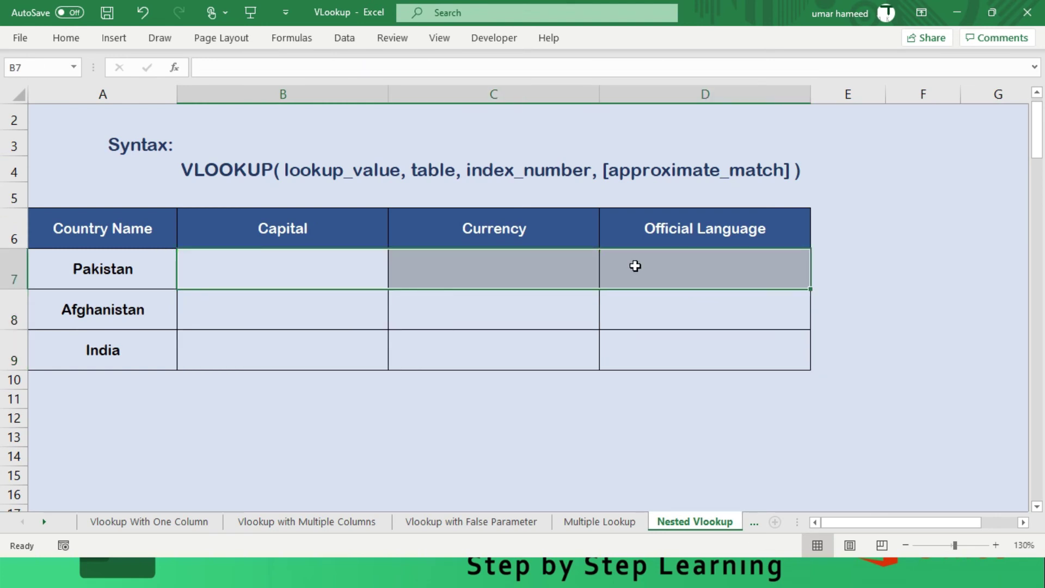
# - Review the three country names, then examine the Country ID, Capital, Currency and Official Language columns on the Data workbook's Nested (2) sheet
pyautogui.press('Left')
pyautogui.hotkey('shift', 'Down')
pyautogui.hotkey('shift', 'Down')
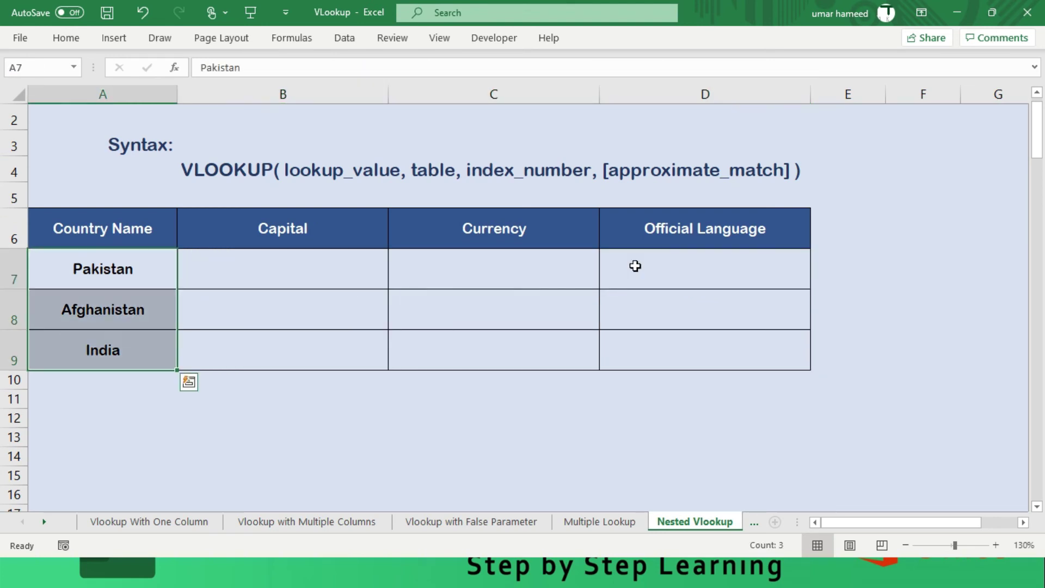
pyautogui.press('Right')
pyautogui.hotkey('alt', 'Tab')
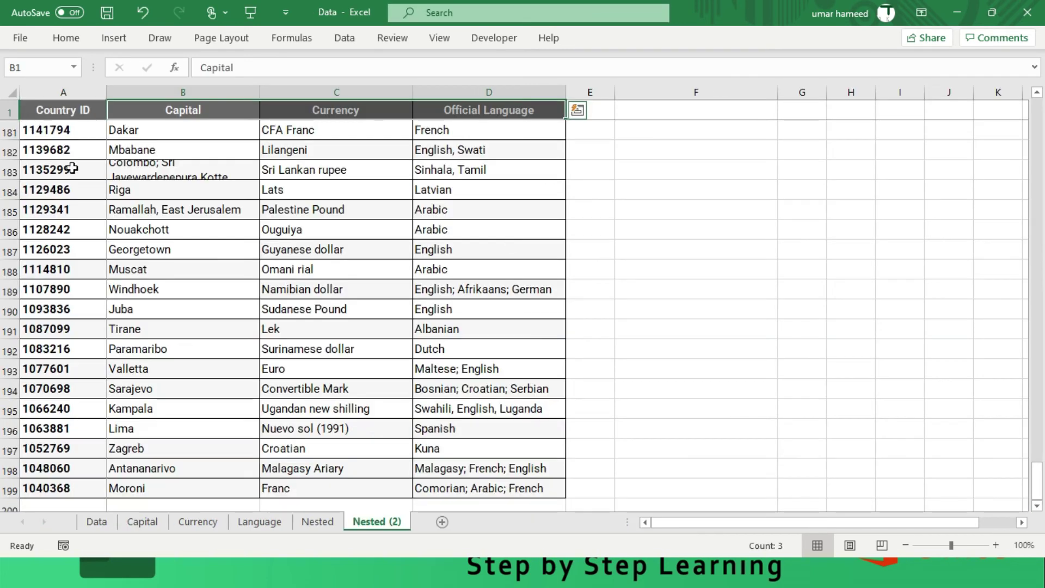
pyautogui.click(73, 132)
pyautogui.click(151, 138)
pyautogui.click(299, 130)
pyautogui.click(480, 128)
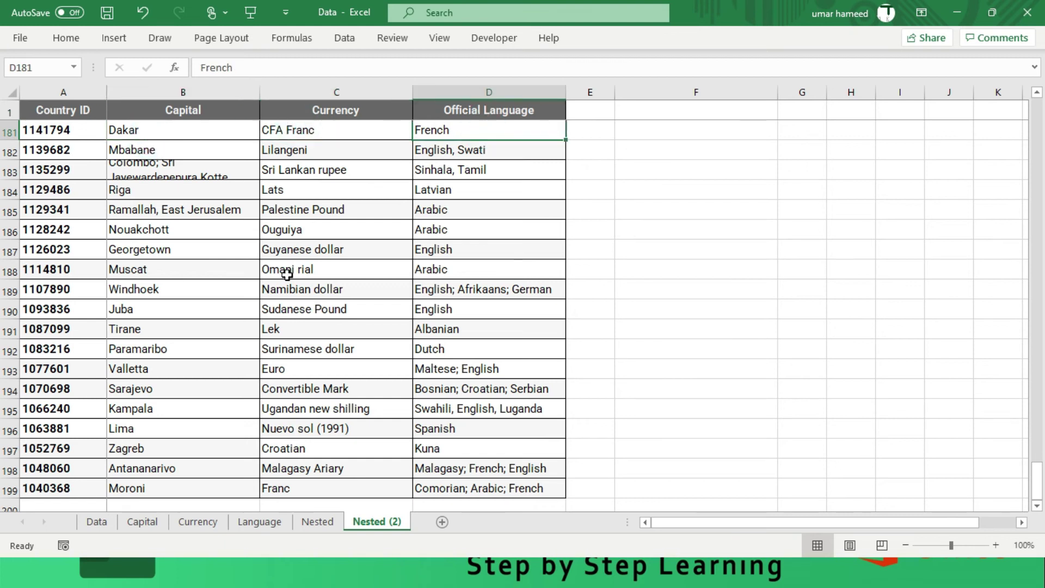
# - Compare the Country Name and Country ID columns on the Nested sheet with the Nested (2) table, then return to the VLookup workbook
pyautogui.click(319, 523)
pyautogui.click(75, 148)
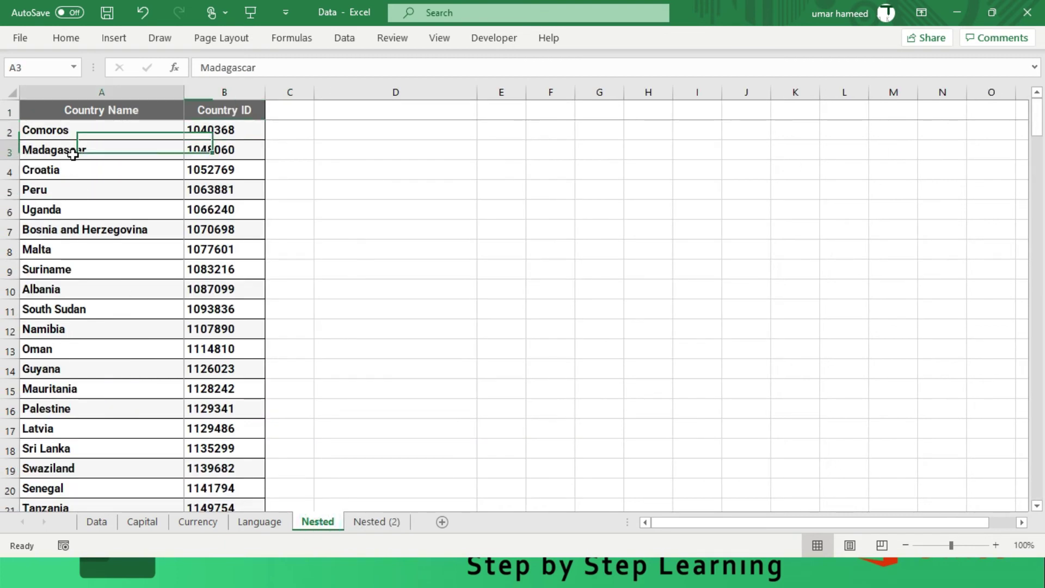
pyautogui.click(215, 130)
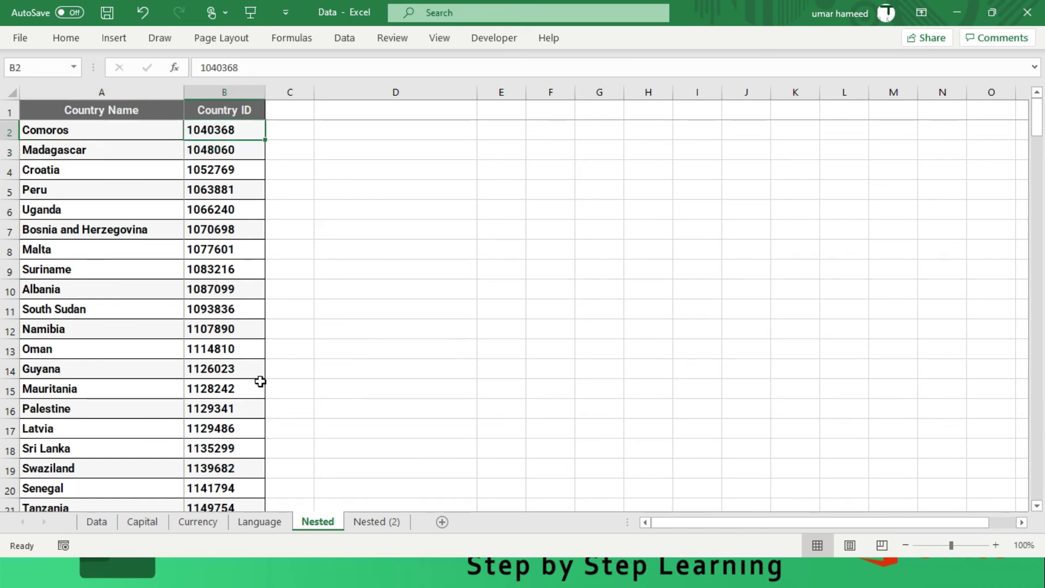
pyautogui.click(48, 134)
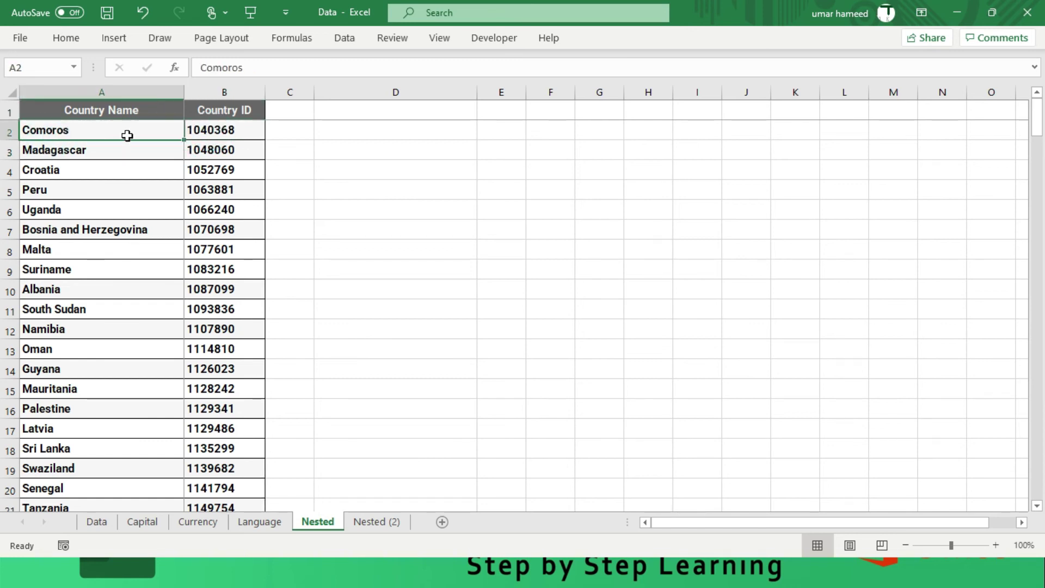
pyautogui.click(229, 132)
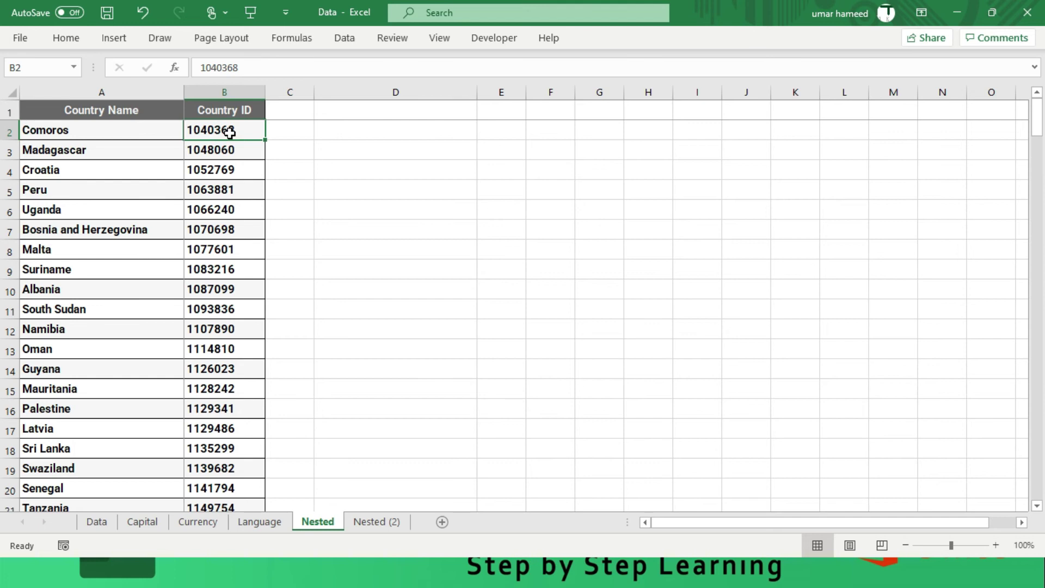
pyautogui.click(370, 523)
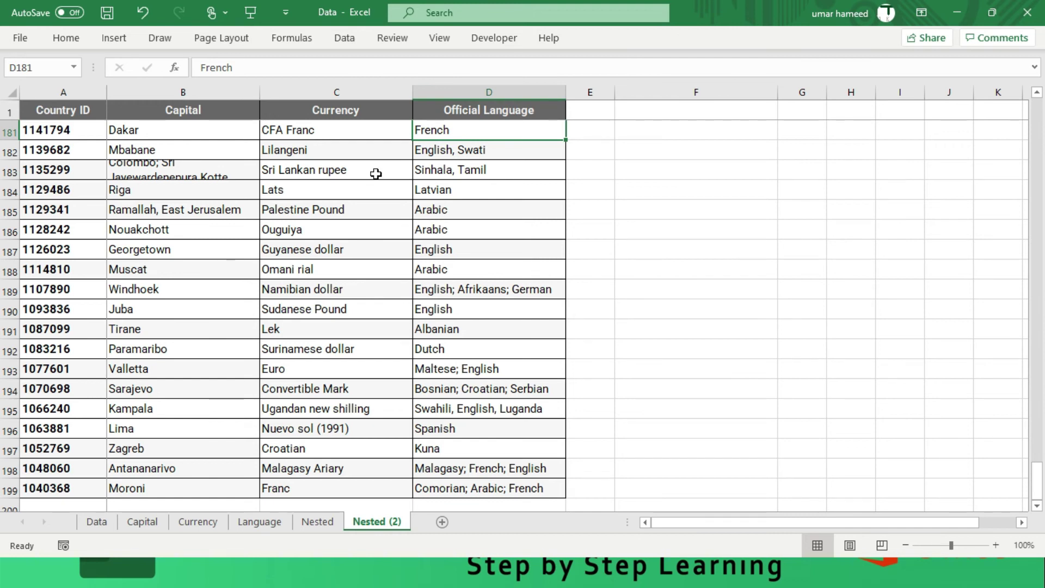
pyautogui.hotkey('alt', 'Tab')
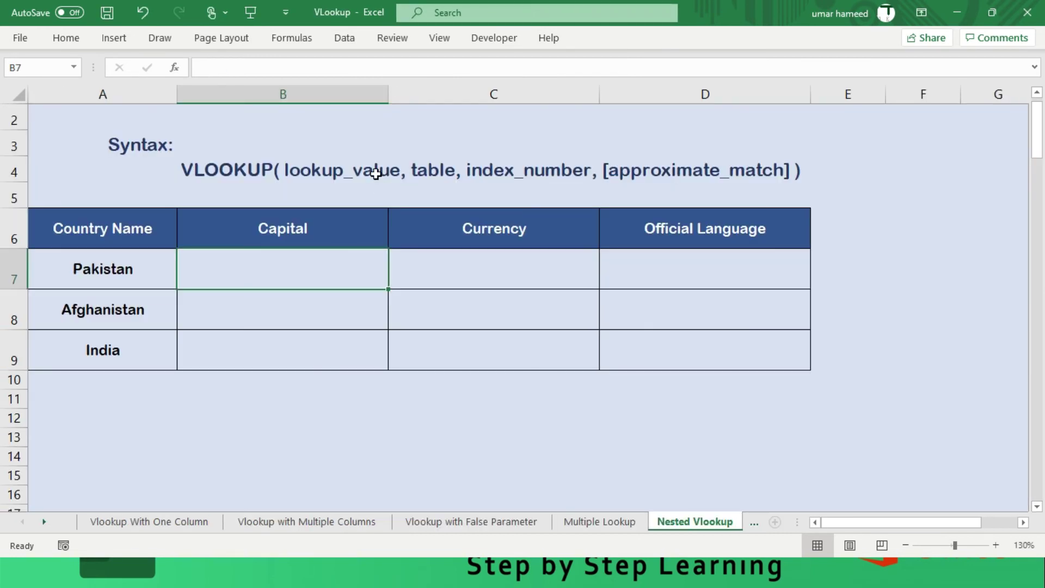
# - Copy the Pakistan cell A7 to A11, below the country table
pyautogui.press('Down')
pyautogui.press('Down')
pyautogui.press('Down')
pyautogui.press('Down')
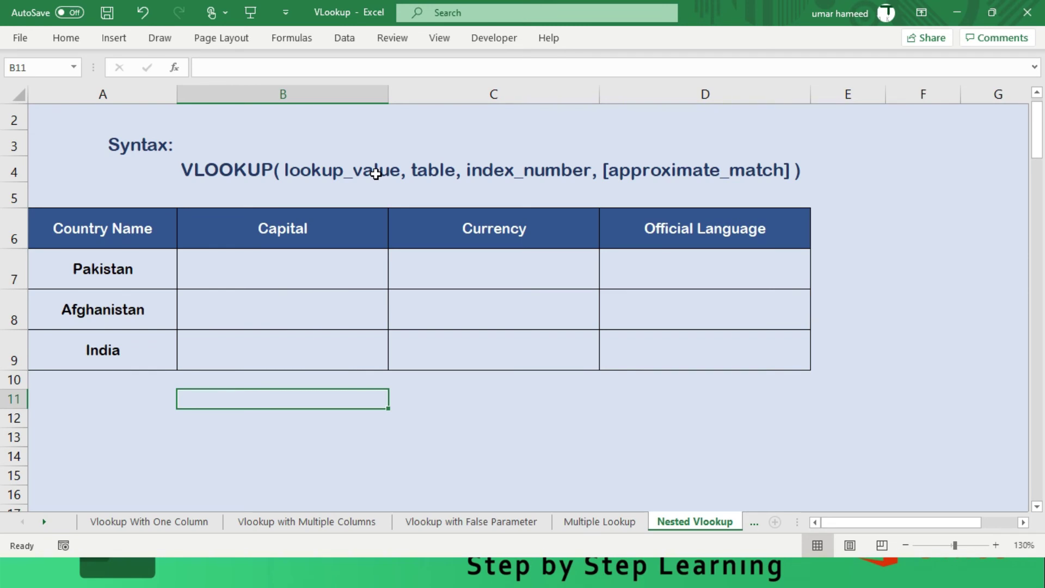
pyautogui.press('Left')
pyautogui.press('Up')
pyautogui.press('Up')
pyautogui.press('Up')
pyautogui.press('Up')
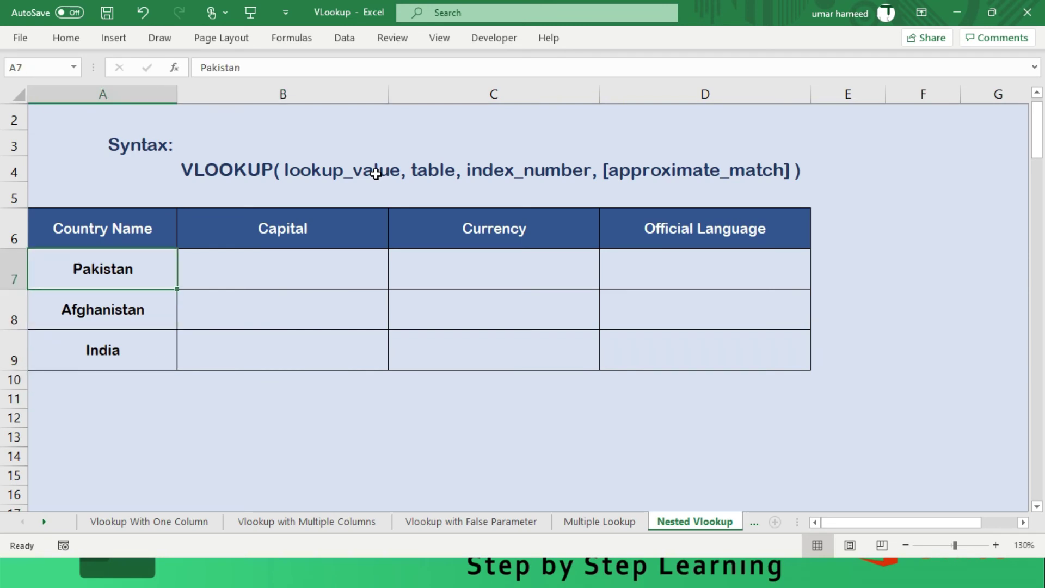
pyautogui.hotkey('ctrl', 'c')
pyautogui.press('Down')
pyautogui.press('Down')
pyautogui.press('Down')
pyautogui.press('Down')
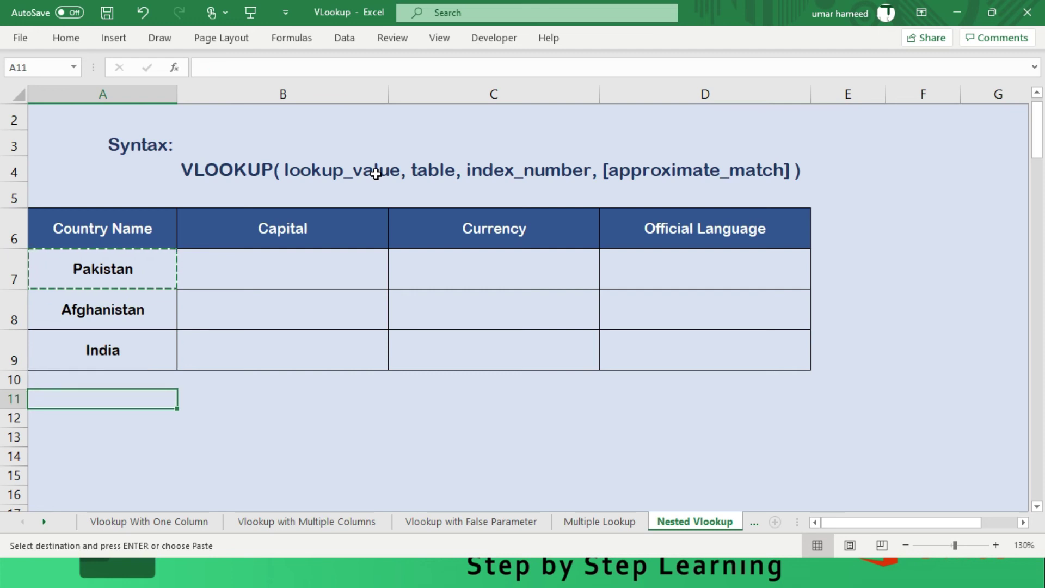
pyautogui.hotkey('ctrl', 'v')
# - Start a VLOOKUP formula in B11 with A11 as the lookup value
pyautogui.press('Right')
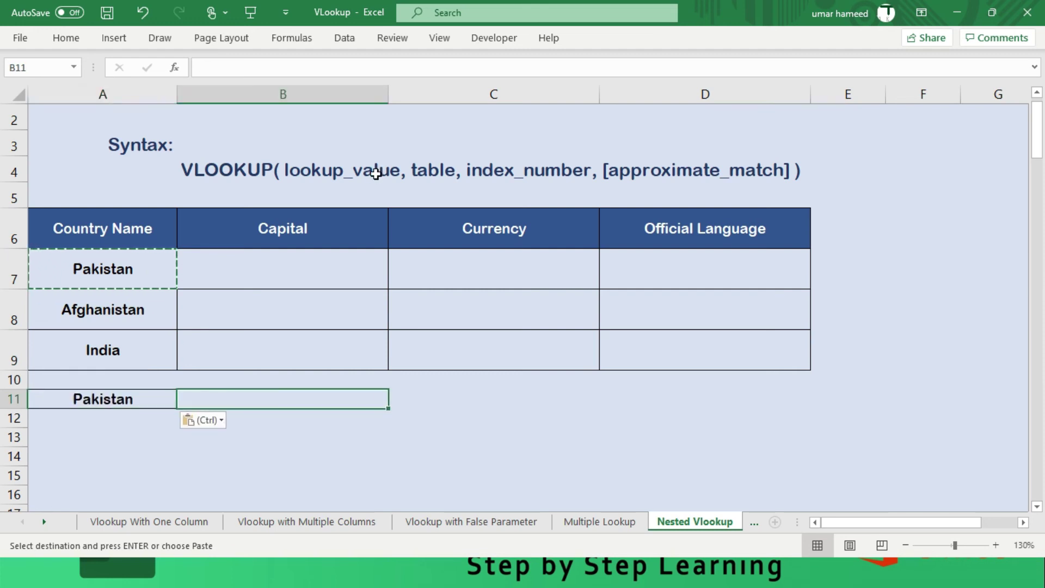
pyautogui.press('Right')
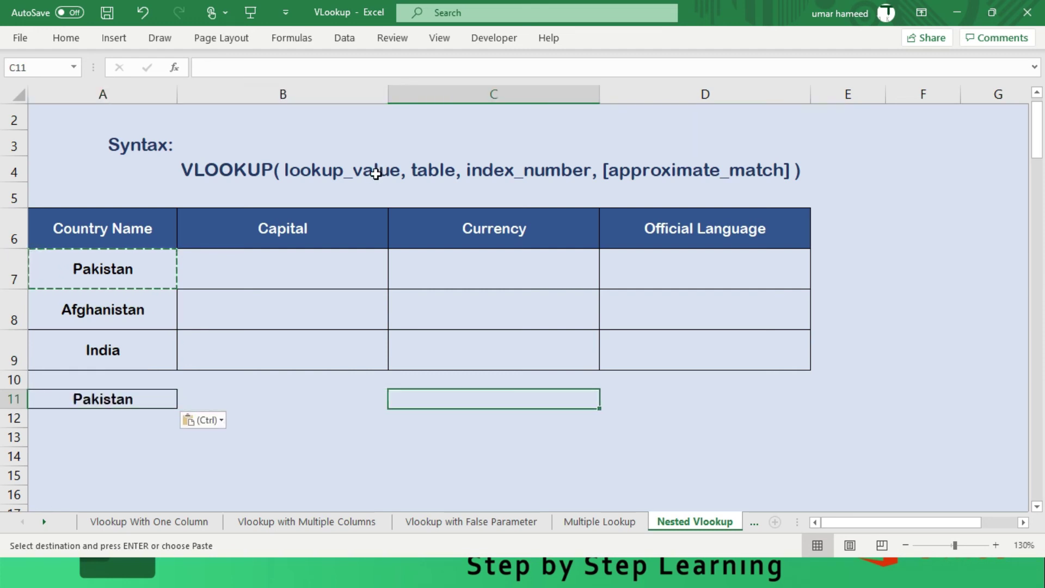
pyautogui.press('Left')
pyautogui.press('Escape')
pyautogui.write('=v')
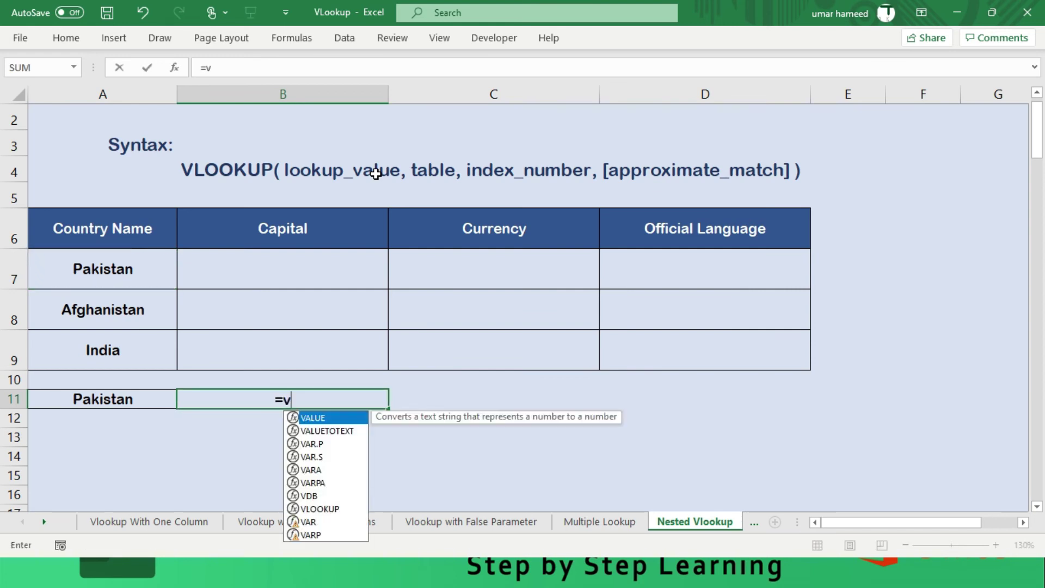
pyautogui.write('lookup(')
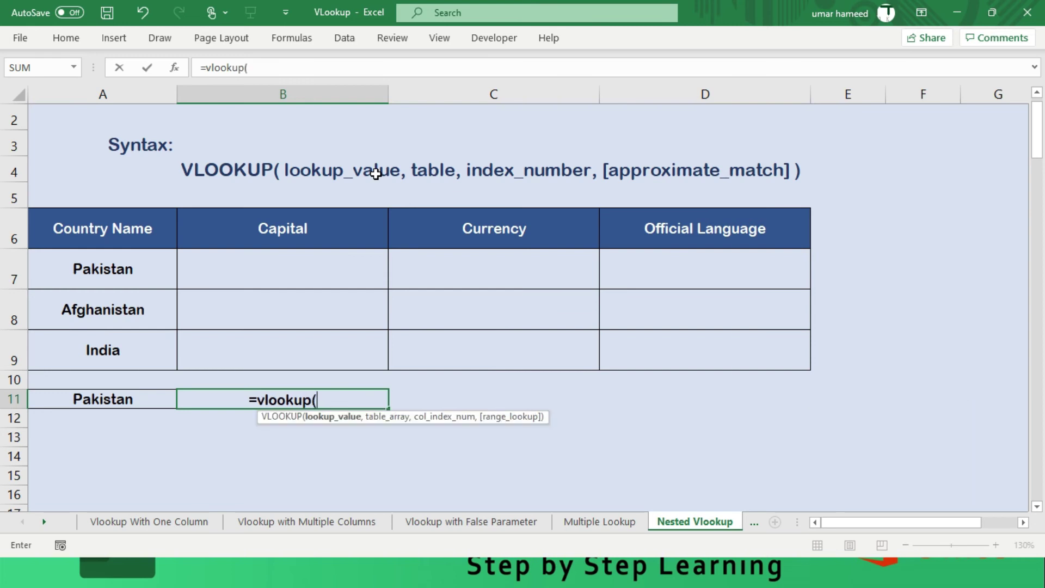
pyautogui.click(99, 396)
pyautogui.write(',')
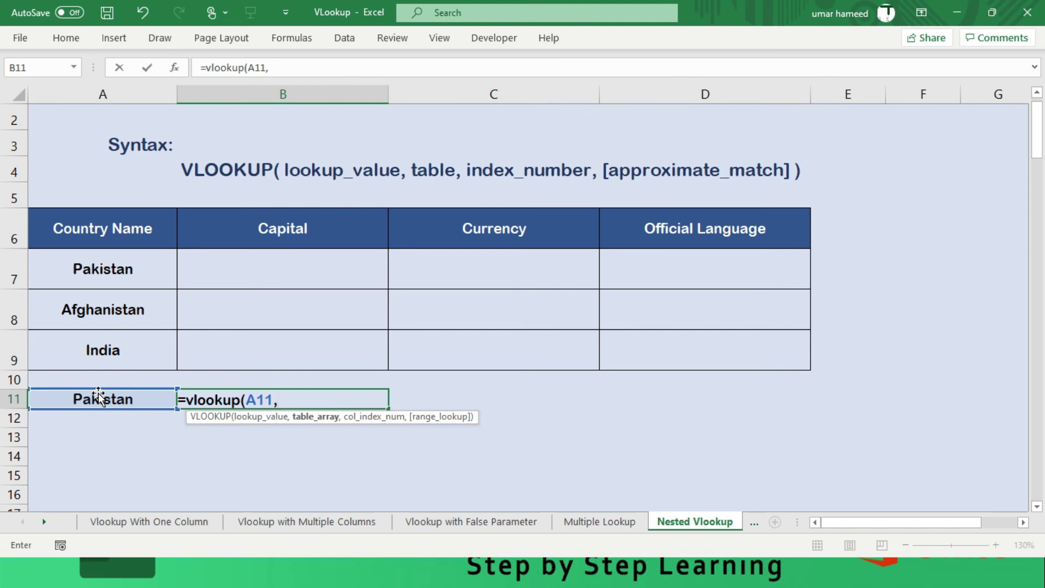
# - Set the formula's table array to $A$1:$B$199 on the Nested sheet of the Data workbook
pyautogui.hotkey('ctrl', 'Tab')
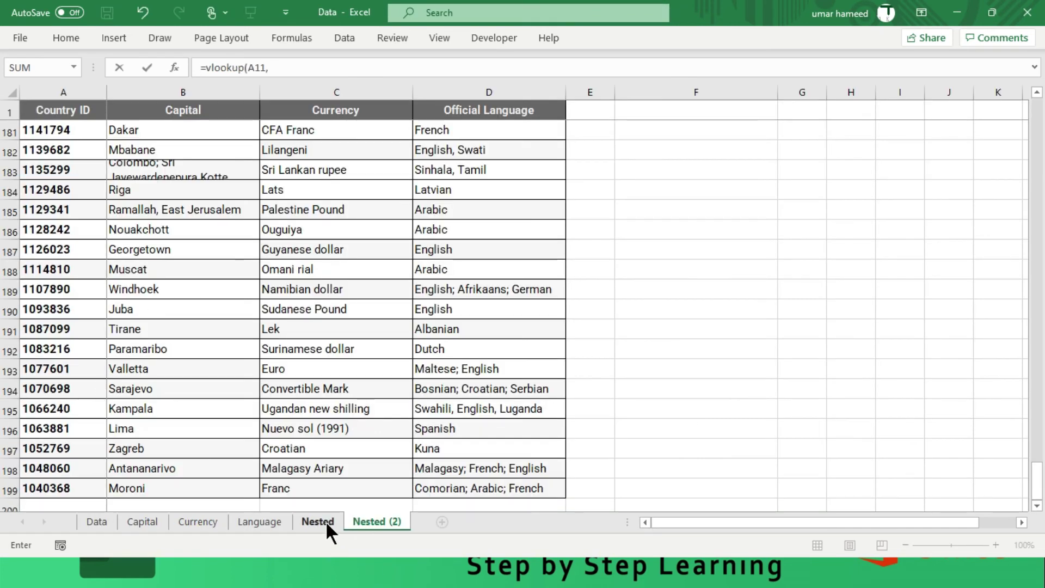
pyautogui.click(327, 524)
pyautogui.click(96, 117)
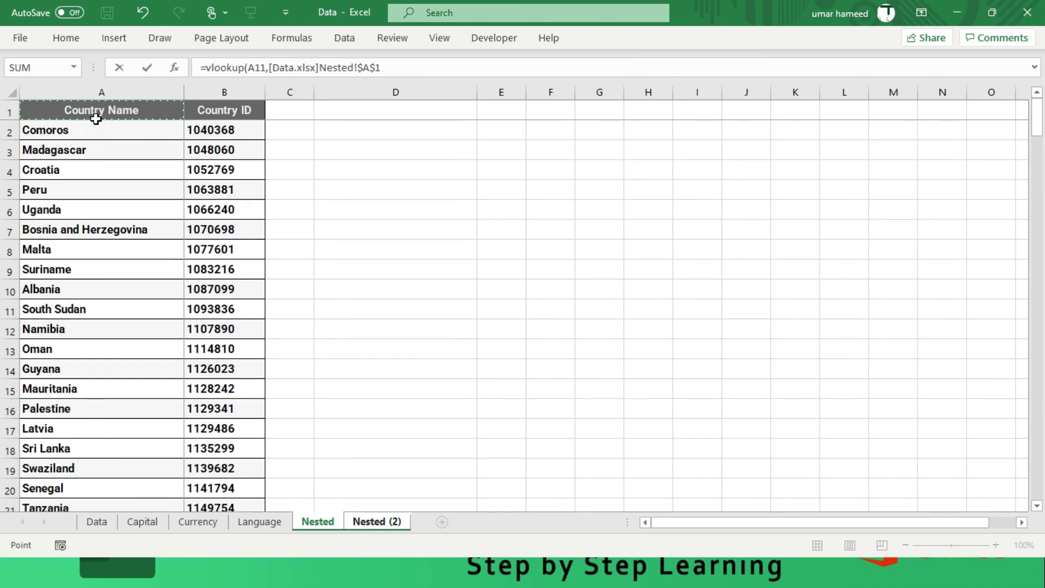
pyautogui.hotkey('ctrl', 'shift', 'Right')
pyautogui.hotkey('ctrl', 'shift', 'Down')
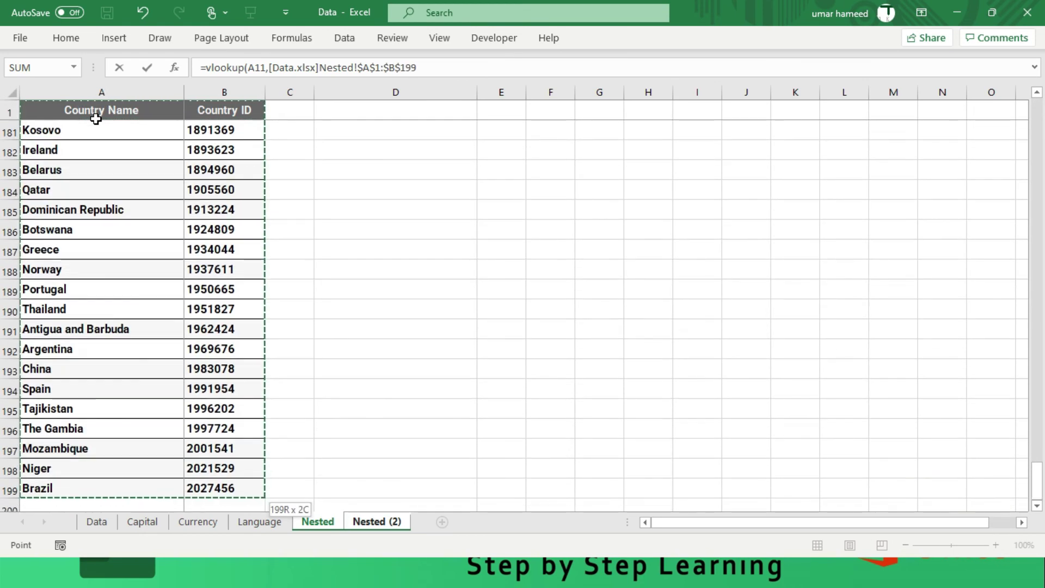
pyautogui.write(',')
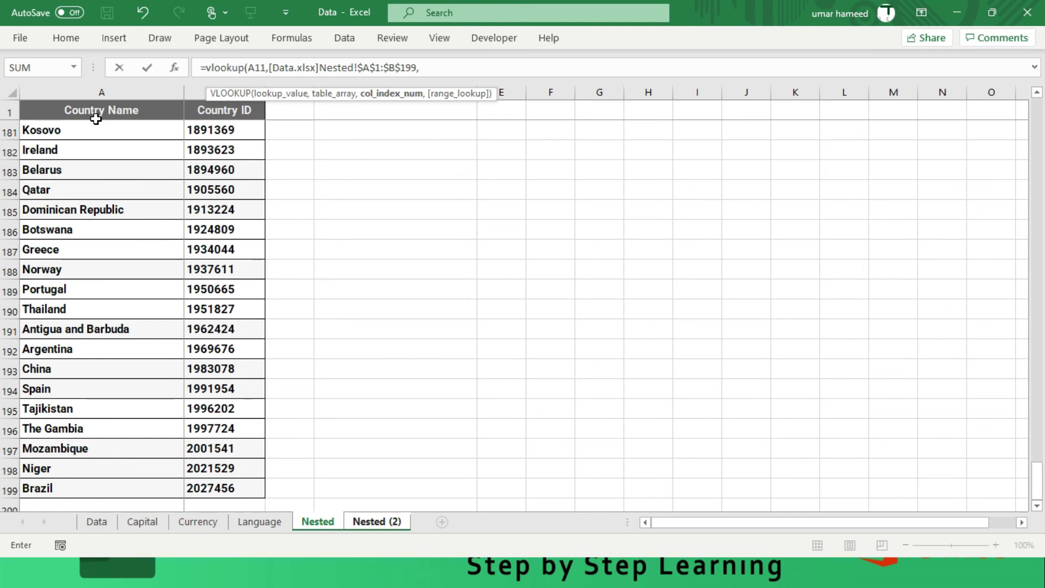
# - Complete the B11 VLOOKUP with column index 2 and 0 for exact match
pyautogui.hotkey('ctrl', 'Tab')
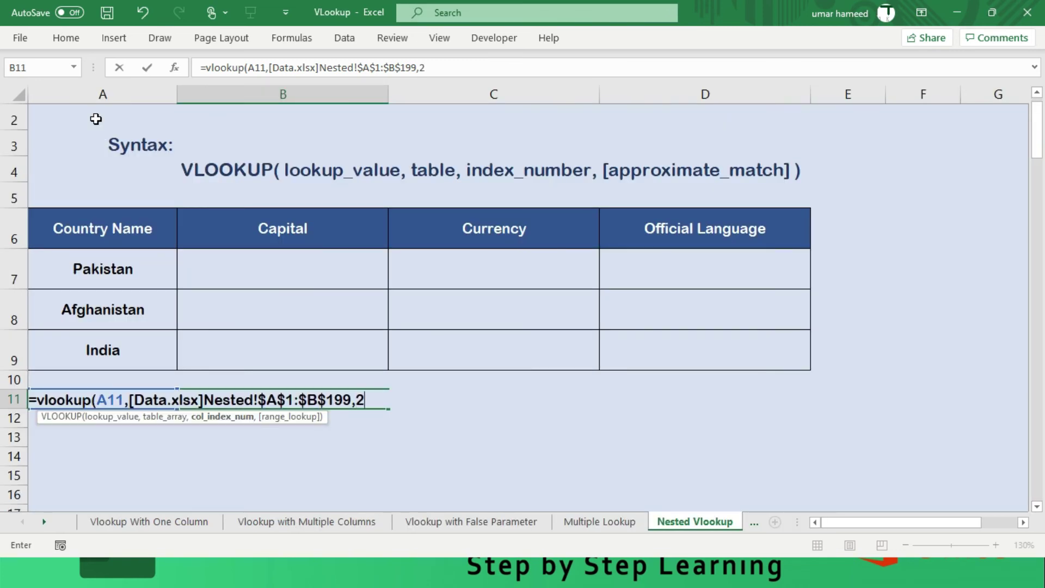
pyautogui.write(',0')
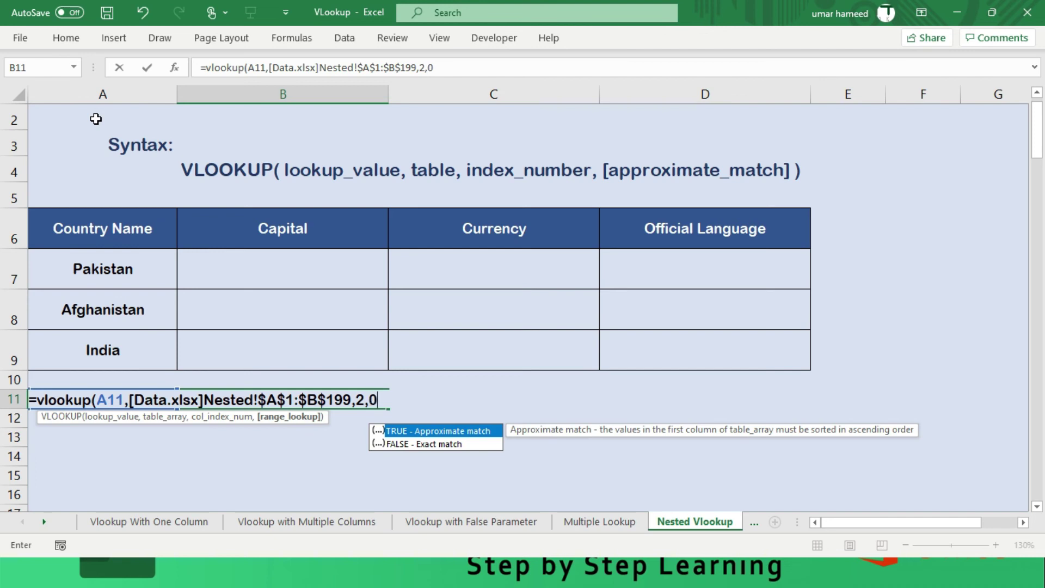
pyautogui.write('0')
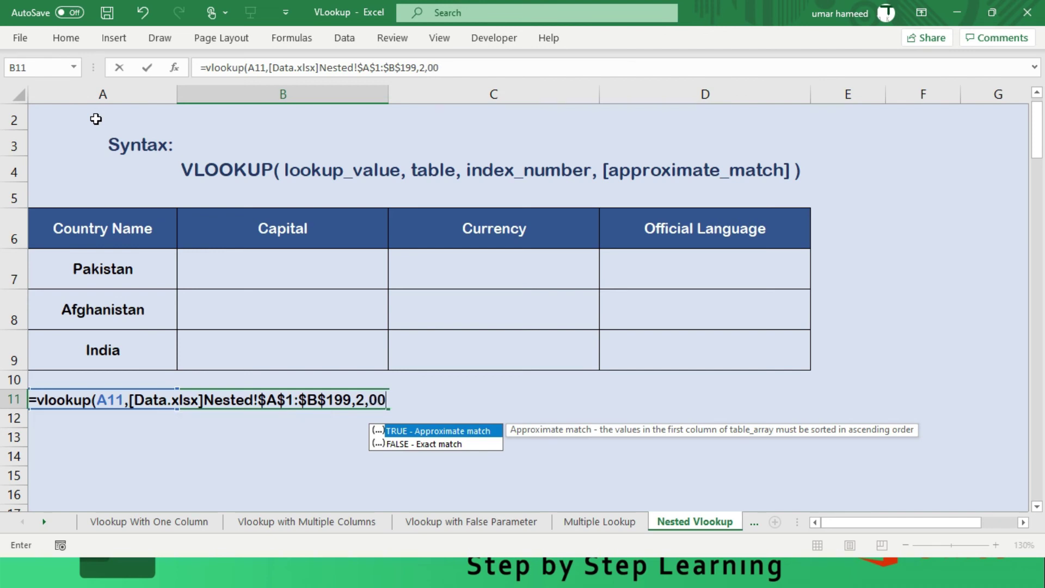
pyautogui.press('Return')
pyautogui.press('Up')
pyautogui.press('F2')
pyautogui.press('Left')
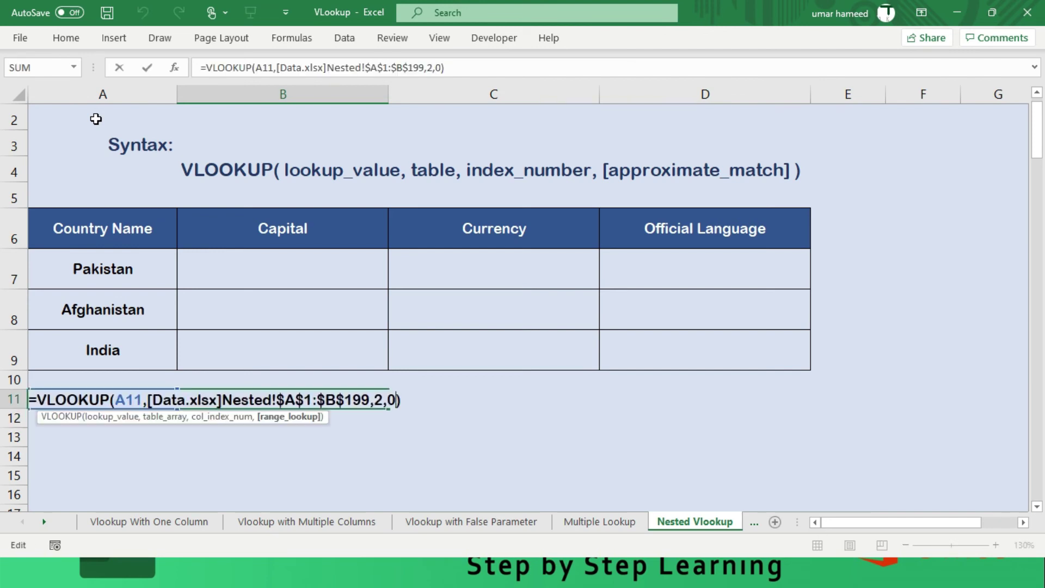
pyautogui.press('BackSpace')
pyautogui.write('0')
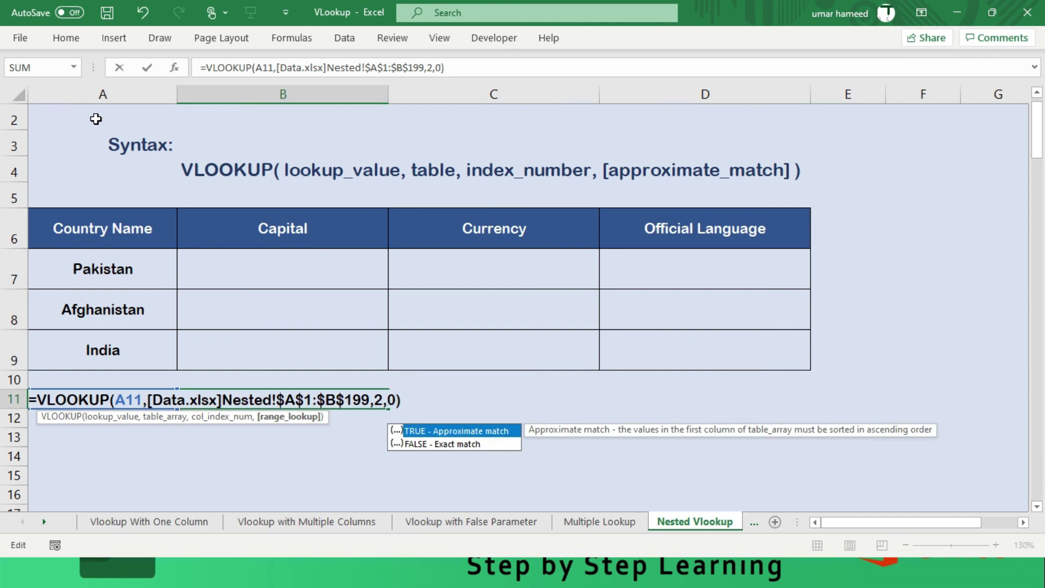
pyautogui.press('Return')
pyautogui.press('Up')
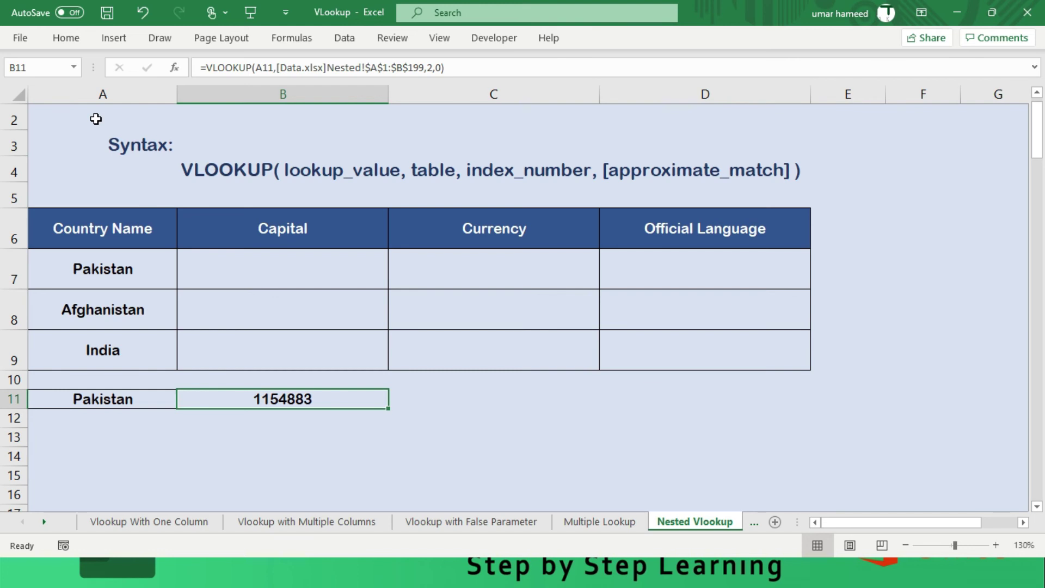
# - Start a second VLOOKUP formula in C11 with the country ID in B11 as the lookup value
pyautogui.press('Right')
pyautogui.write('=')
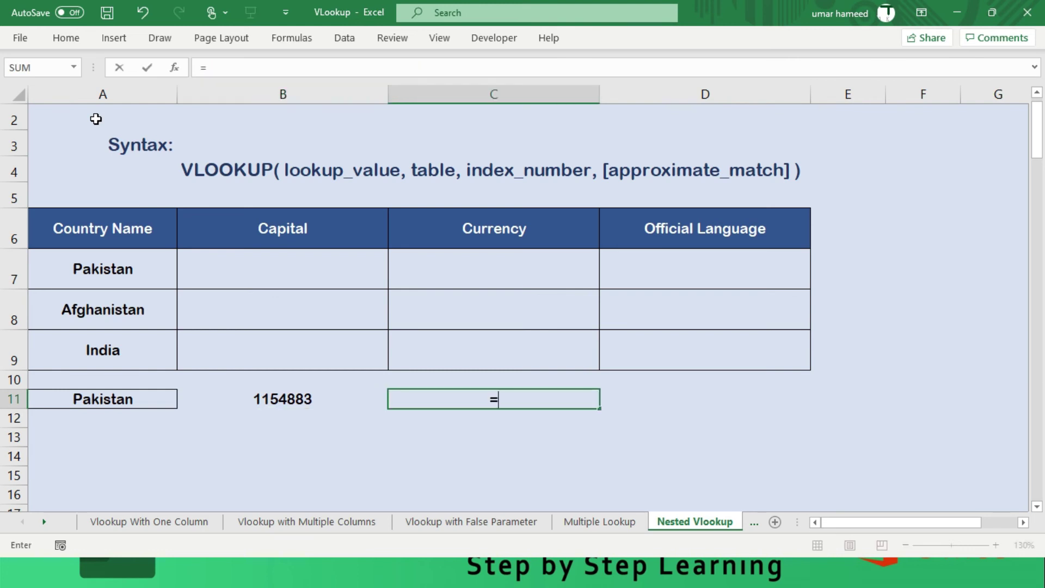
pyautogui.press('Left')
pyautogui.press('BackSpace')
pyautogui.press('BackSpace')
pyautogui.press('BackSpace')
pyautogui.write('vl')
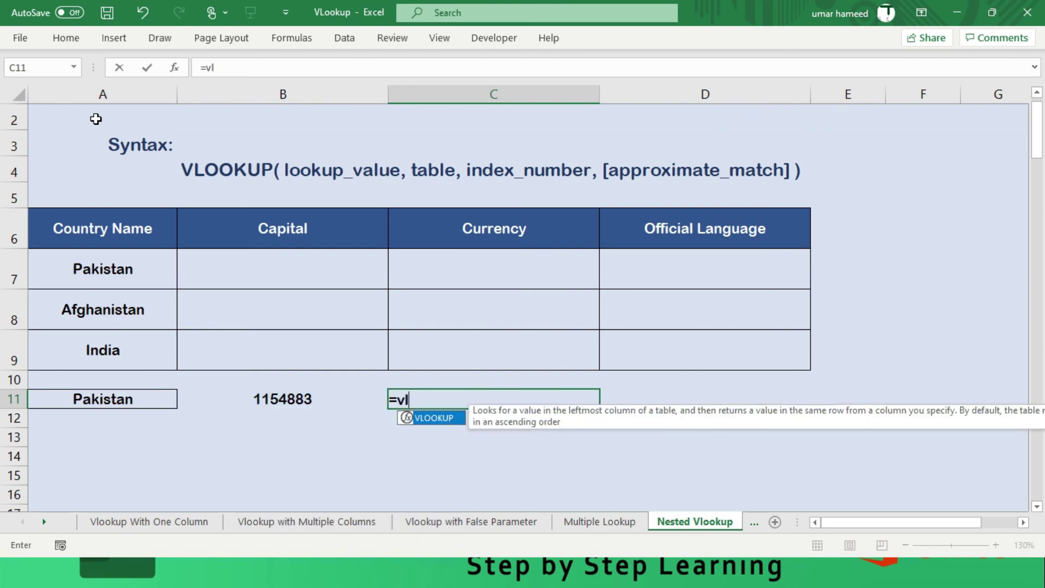
pyautogui.write('ookup(')
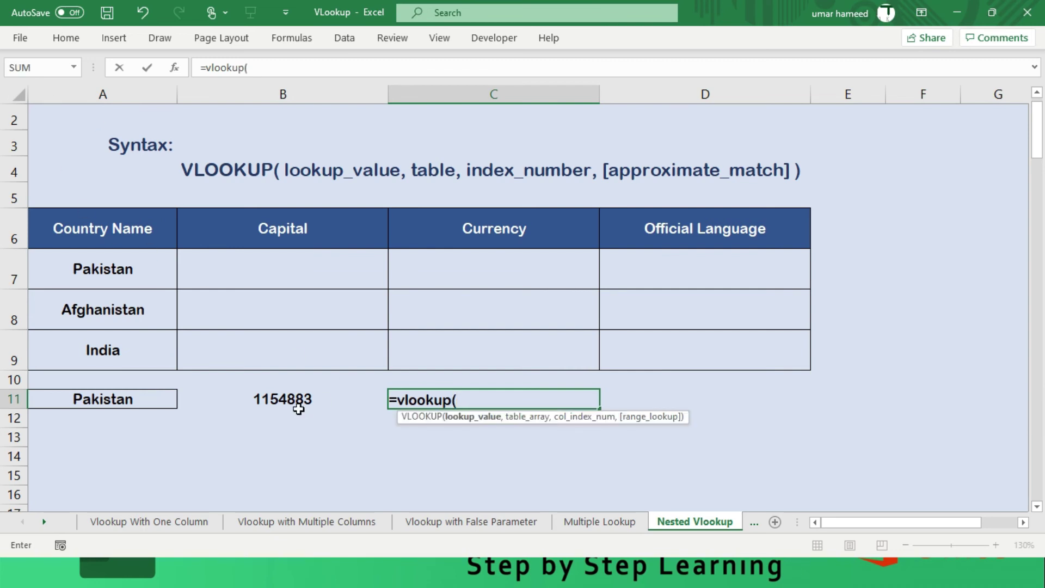
pyautogui.click(297, 406)
pyautogui.write(',')
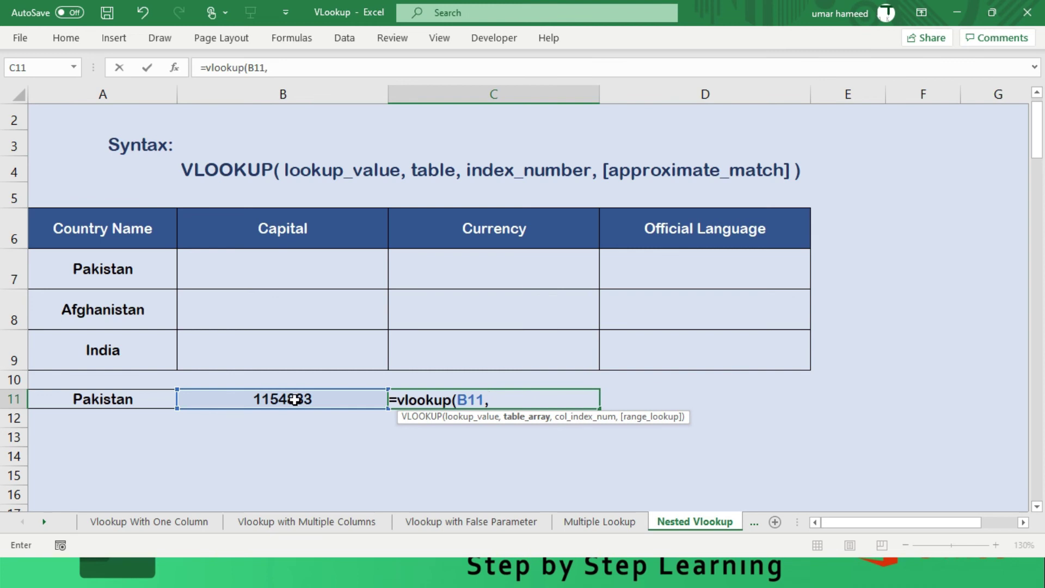
# - Set the C11 formula's table array to $A$1:$D$199 on the Nested (2) sheet of the Data workbook
pyautogui.hotkey('alt', 'Tab')
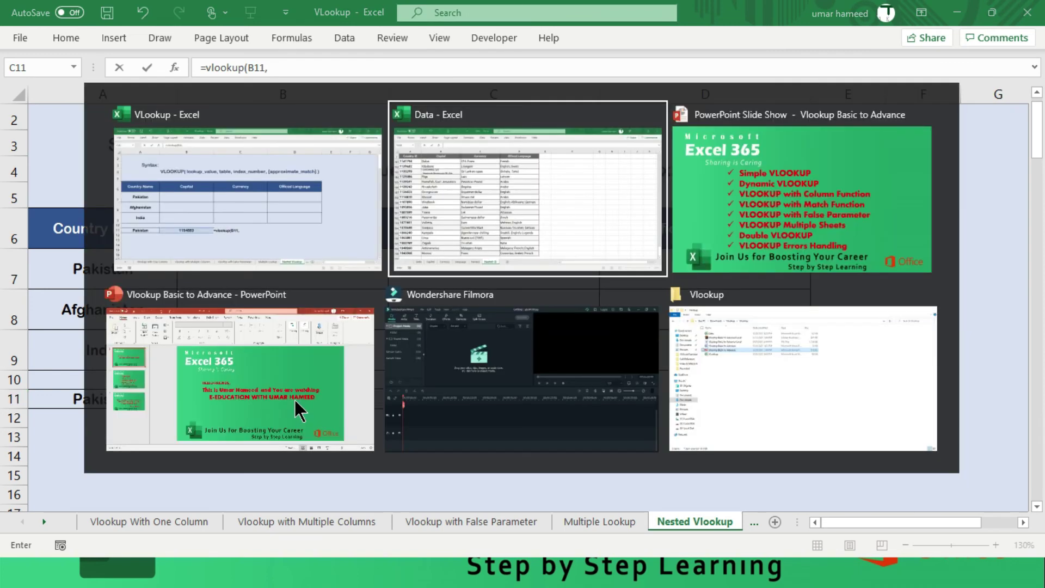
pyautogui.click(48, 111)
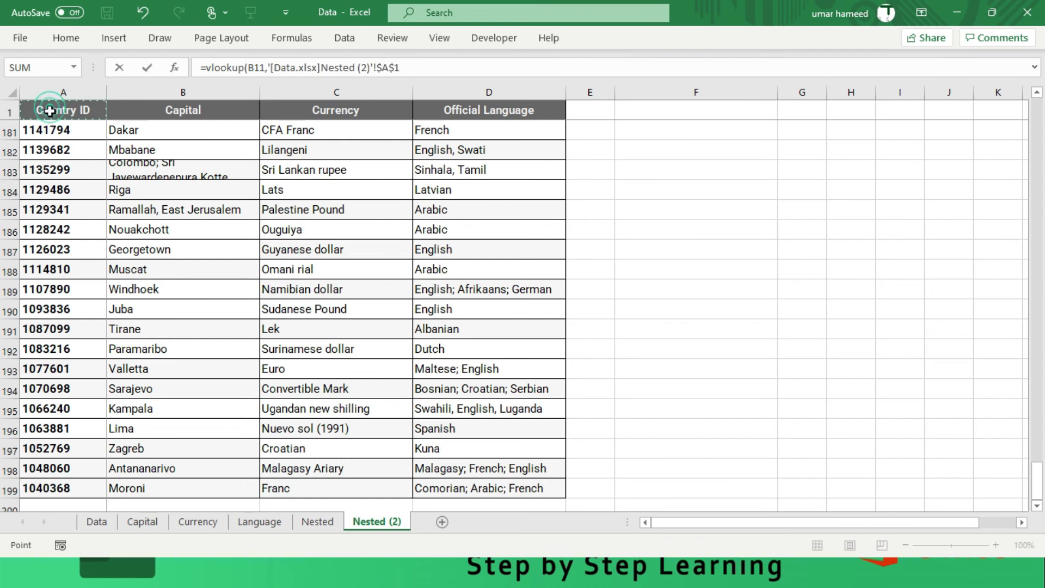
pyautogui.hotkey('ctrl', 'shift', 'Right')
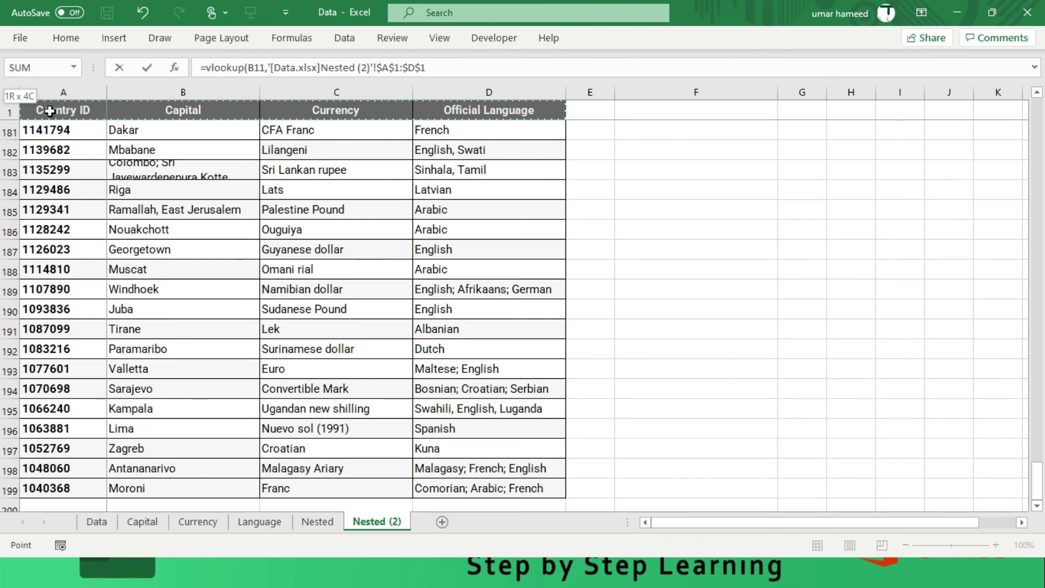
pyautogui.hotkey('ctrl', 'shift', 'Down')
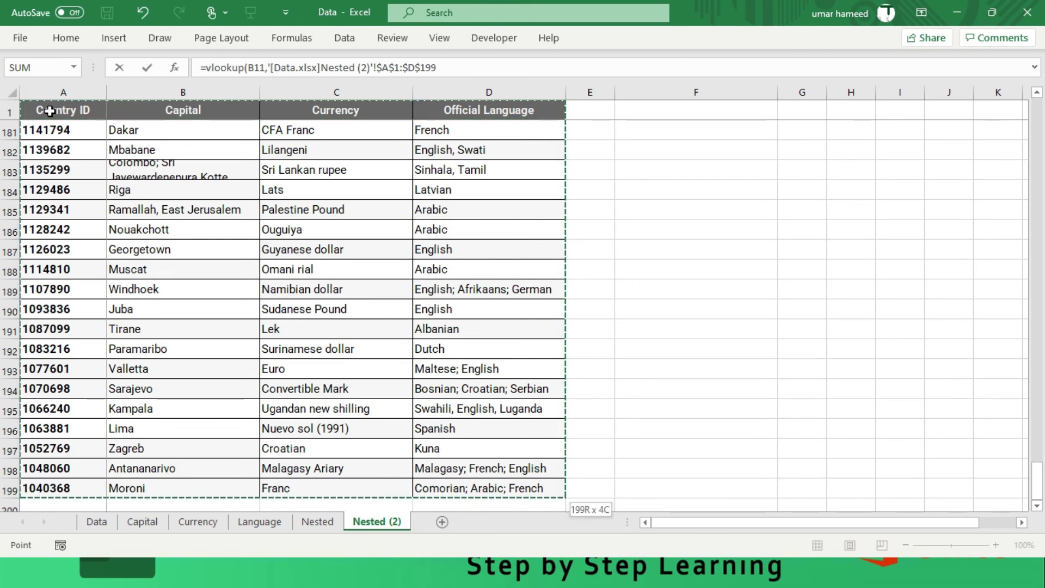
# - Complete the C11 VLOOKUP with column index 2 and 0 for exact match
pyautogui.write(',2')
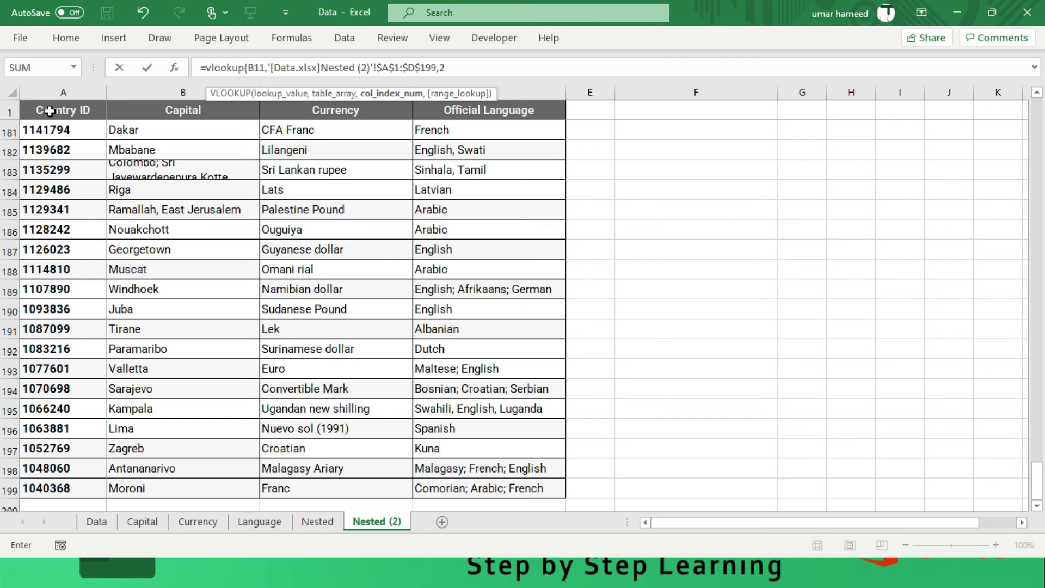
pyautogui.write(',')
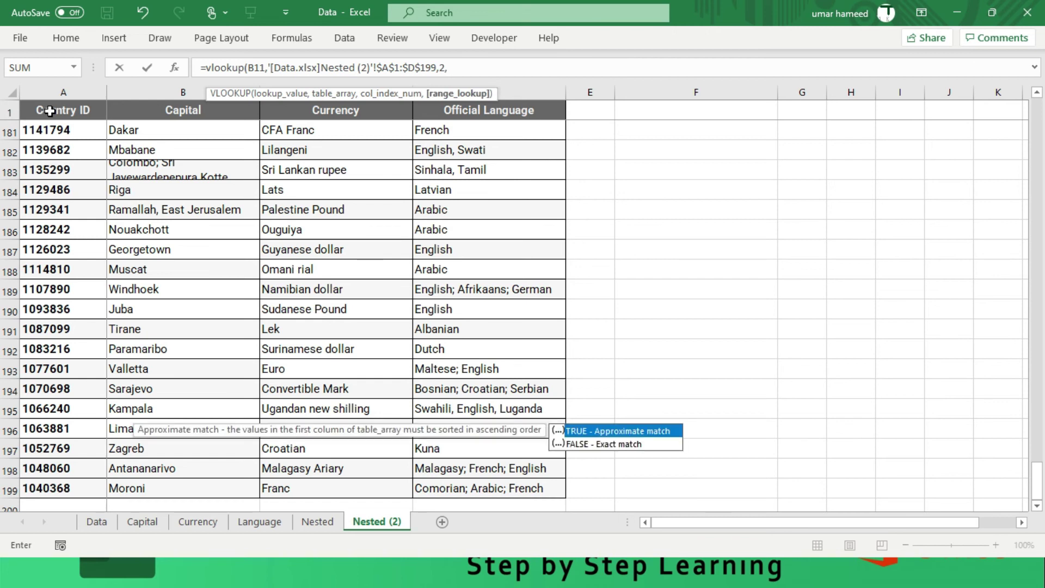
pyautogui.write('0')
pyautogui.write(')')
pyautogui.press('Return')
pyautogui.press('Up')
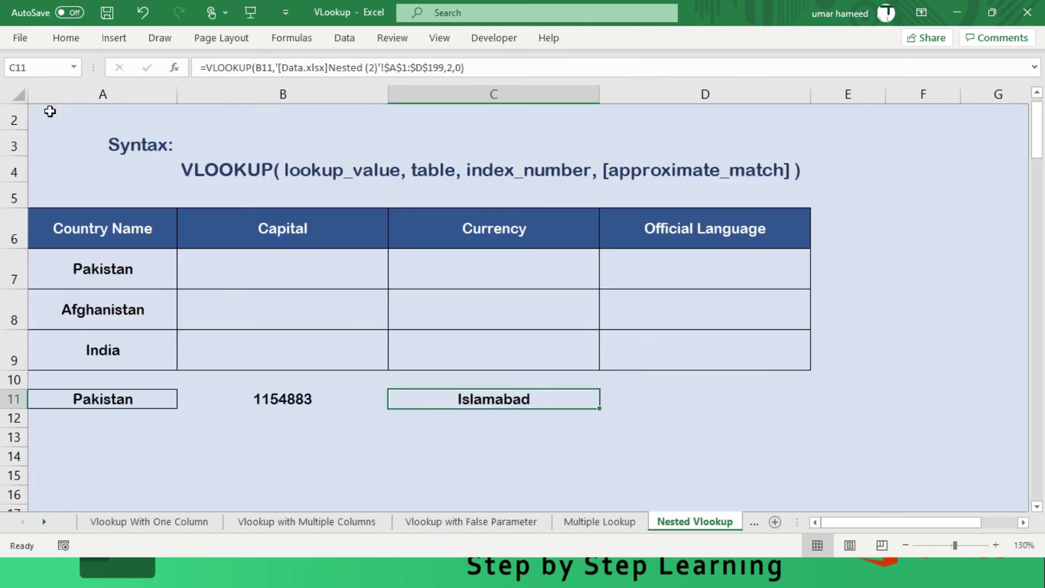
# - Start a VLOOKUP formula in B7, the Capital cell for Pakistan
pyautogui.press('Left')
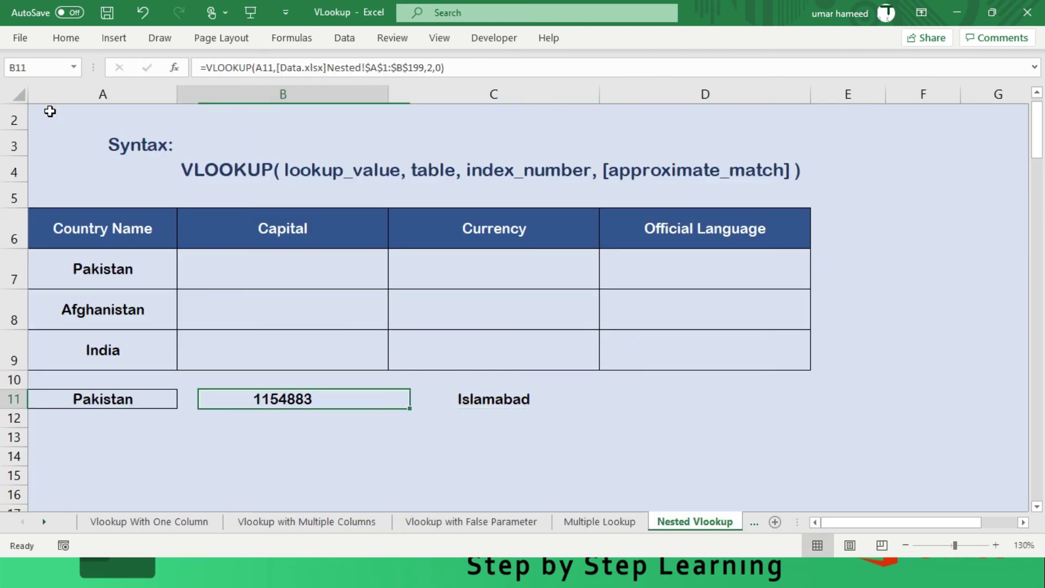
pyautogui.hotkey('ctrl', 'shift', 'Right')
pyautogui.press('Up')
pyautogui.press('Up')
pyautogui.press('Up')
pyautogui.press('Up')
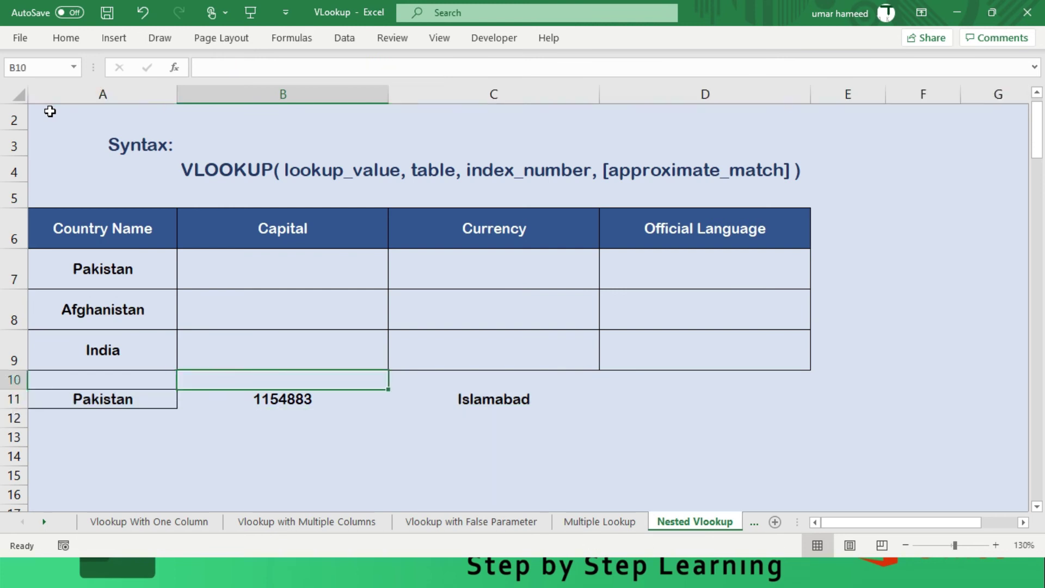
pyautogui.write('=V')
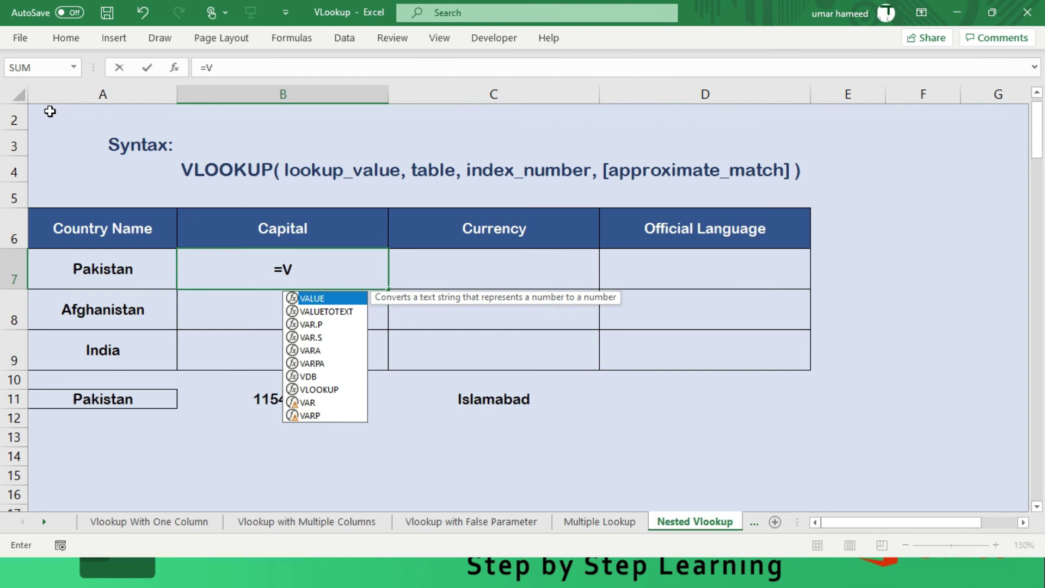
pyautogui.press('Escape')
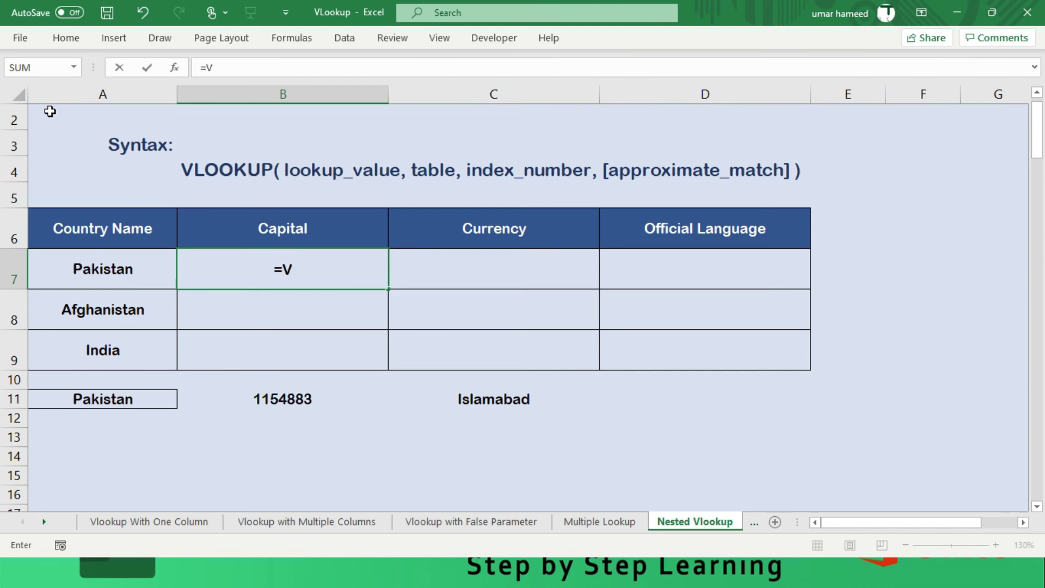
pyautogui.write('look')
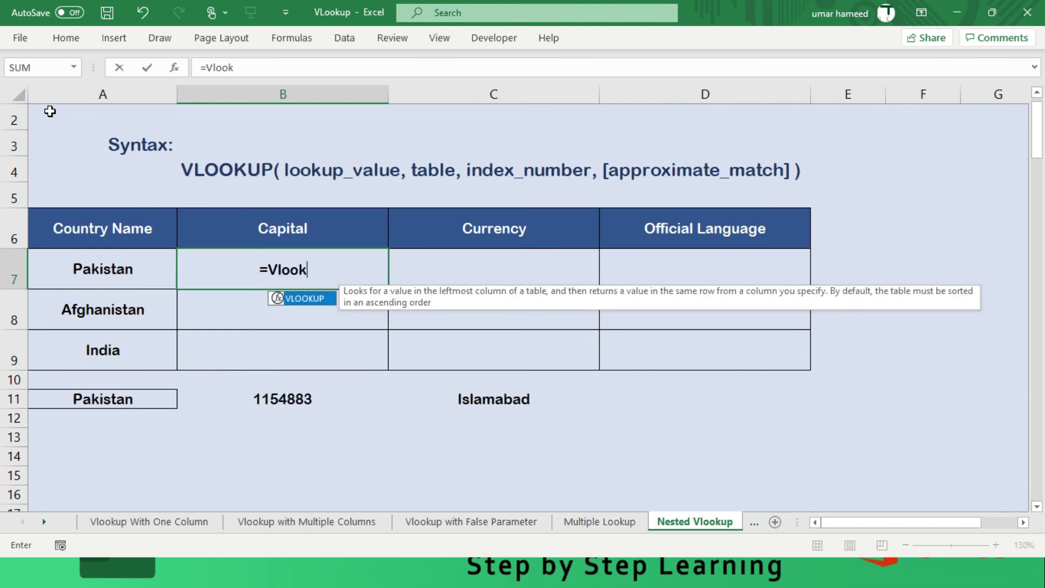
pyautogui.write('up(')
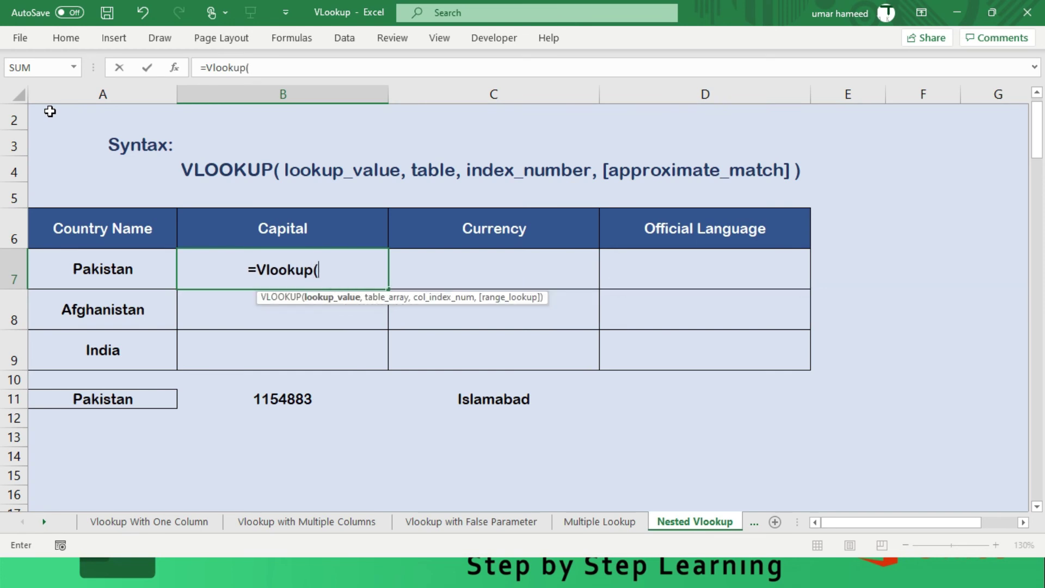
# - Nest a second VLOOKUP as the lookup value of the B7 formula, using the country name in A7 as its own lookup value
pyautogui.write('Vloo')
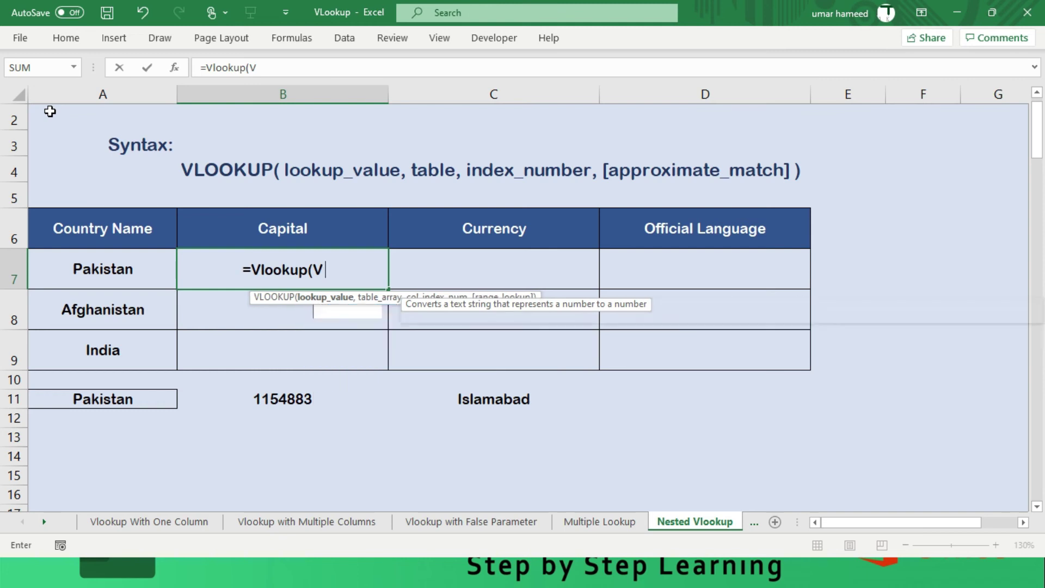
pyautogui.write('kup')
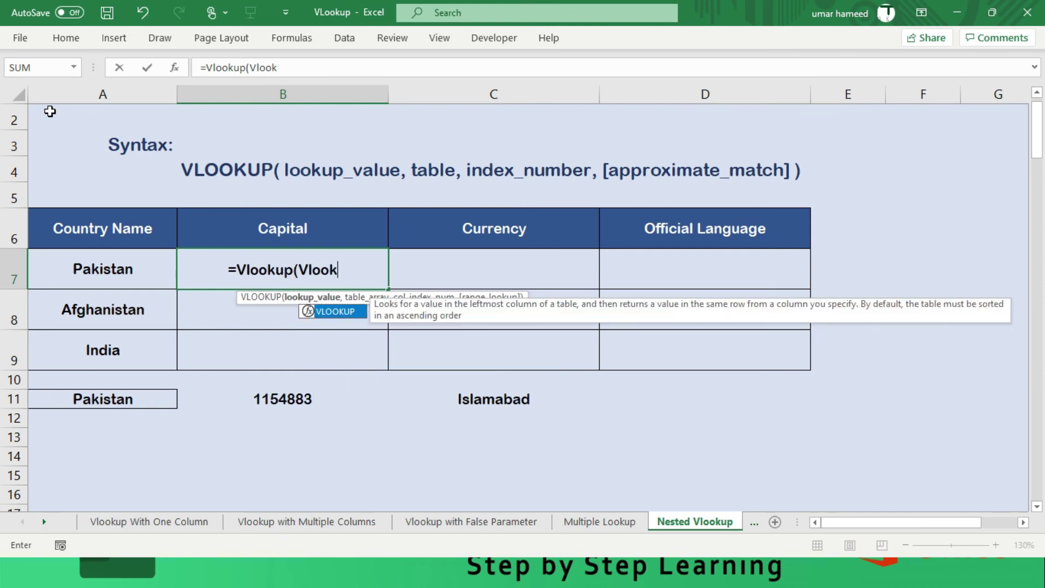
pyautogui.write('(')
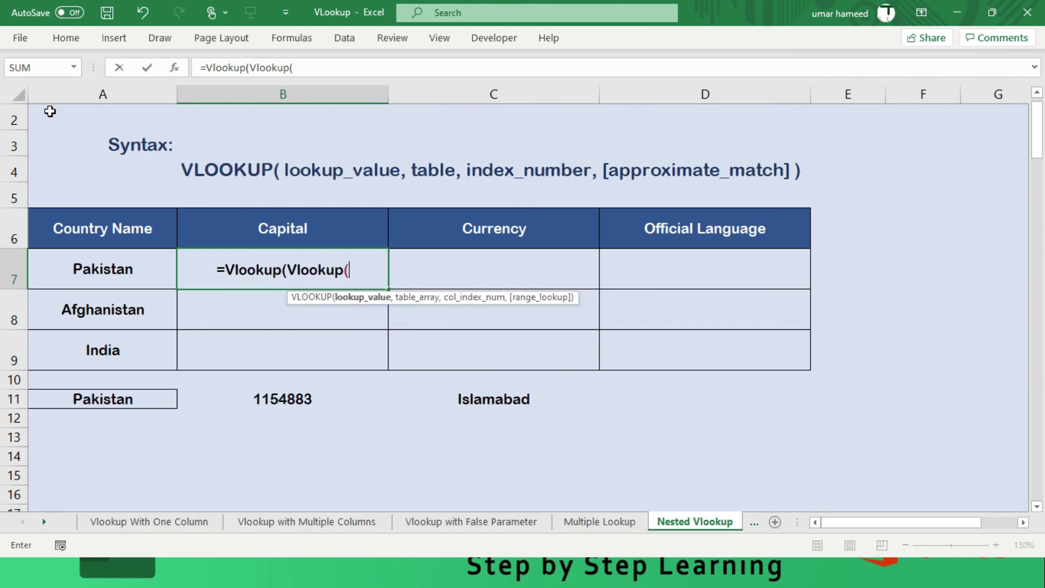
pyautogui.click(87, 262)
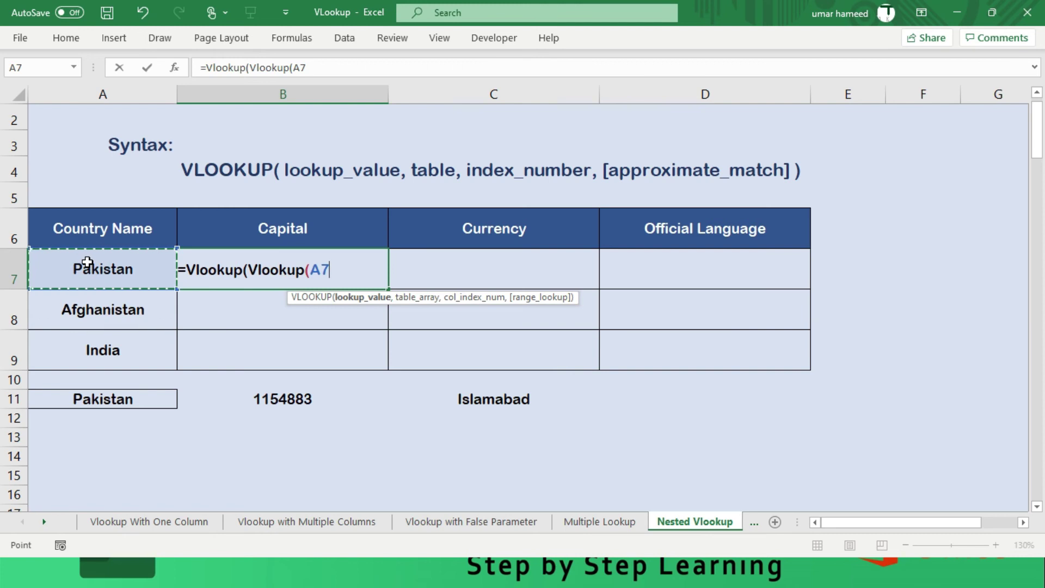
pyautogui.write(',')
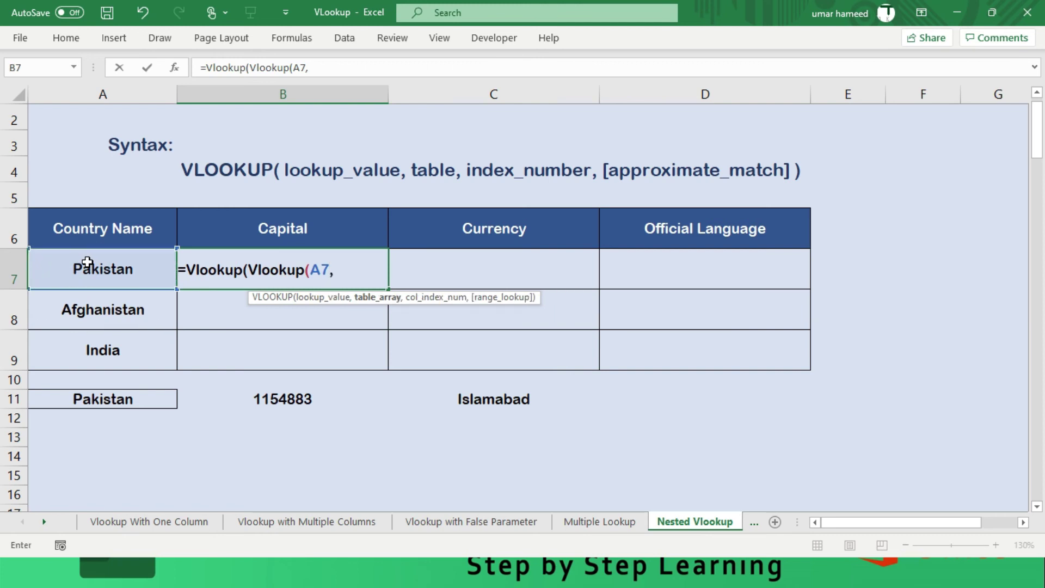
# - Set the inner VLOOKUP's table array to $A$1:$B$199 on the Nested sheet of the Data workbook
pyautogui.hotkey('ctrl', 'Tab')
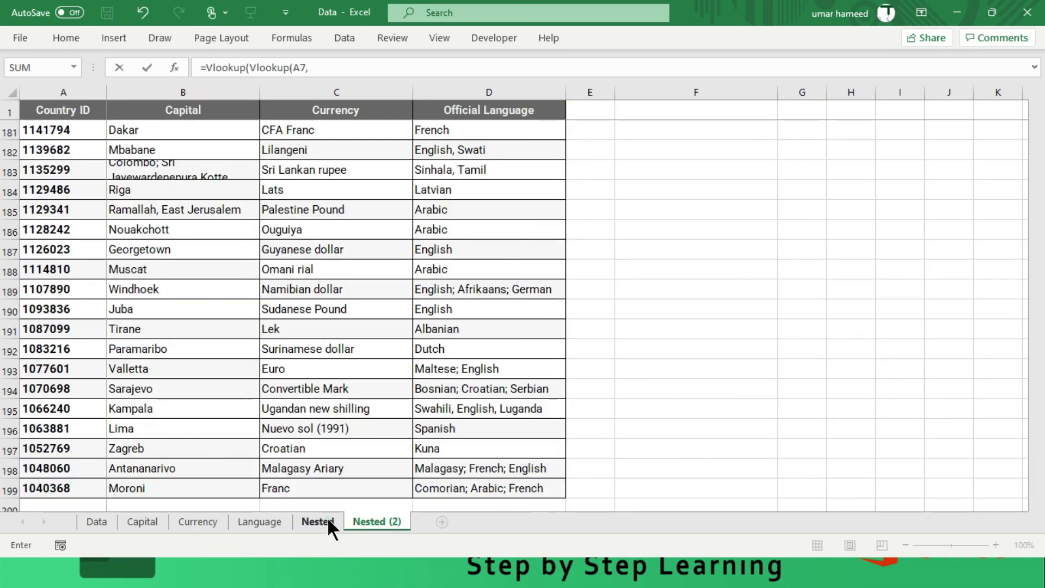
pyautogui.click(326, 520)
pyautogui.click(57, 107)
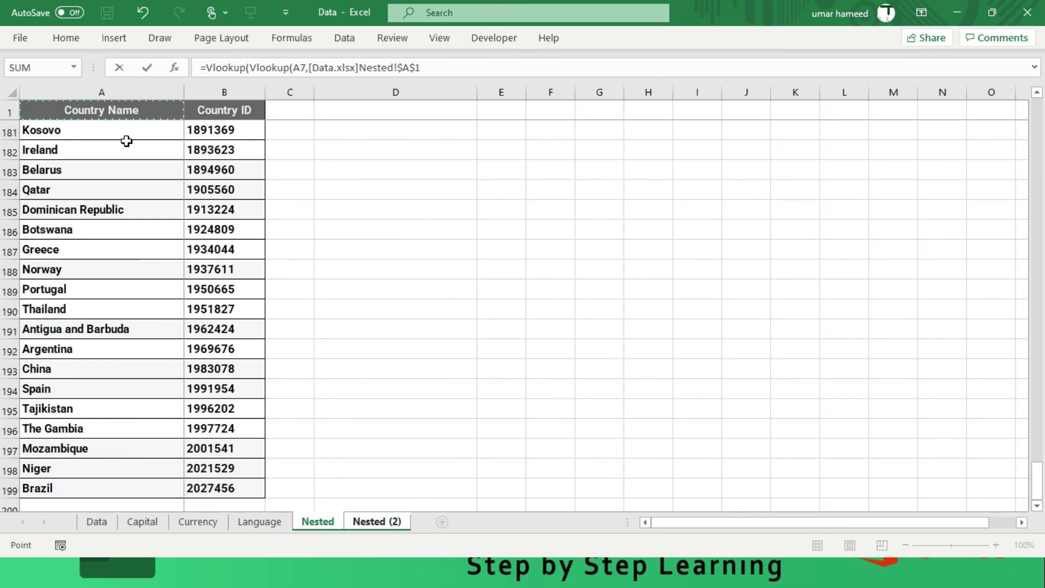
pyautogui.hotkey('shift', 'Right')
pyautogui.hotkey('ctrl', 'shift', 'Down')
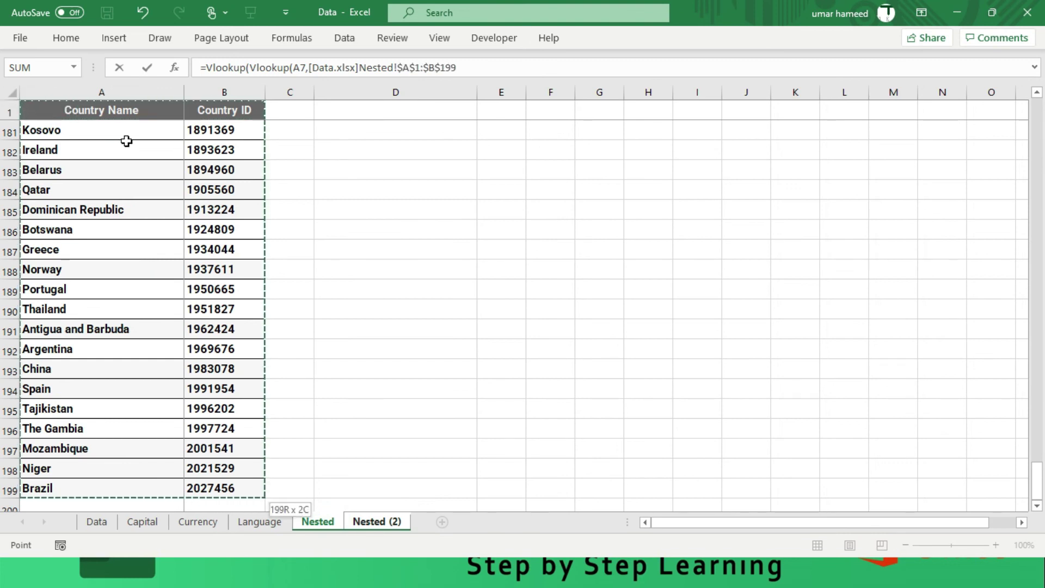
# - Close the inner VLOOKUP with column index 2 and 0 for exact match, and continue to the outer function's table array
pyautogui.write(',')
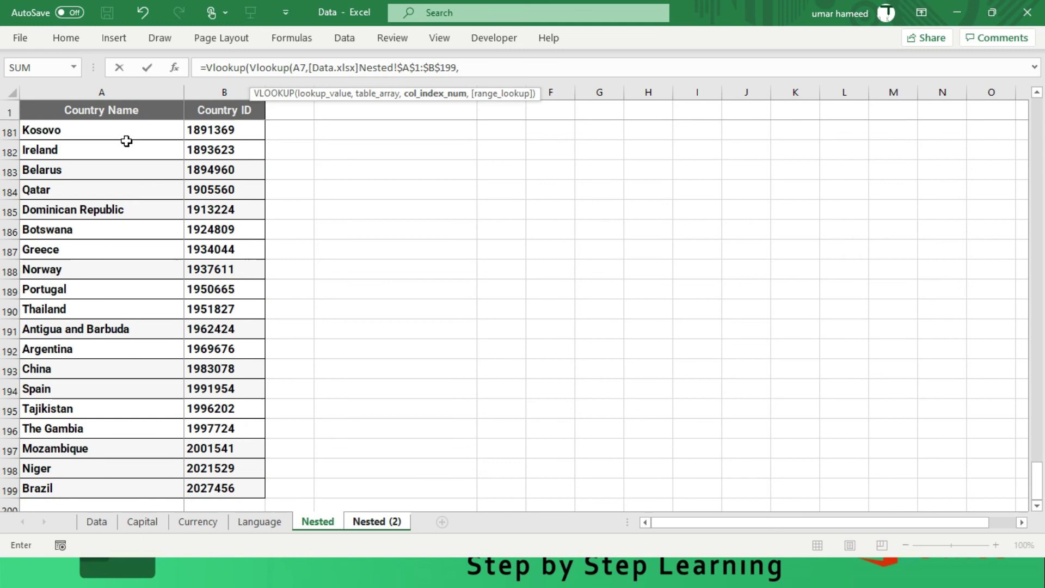
pyautogui.write('2,0')
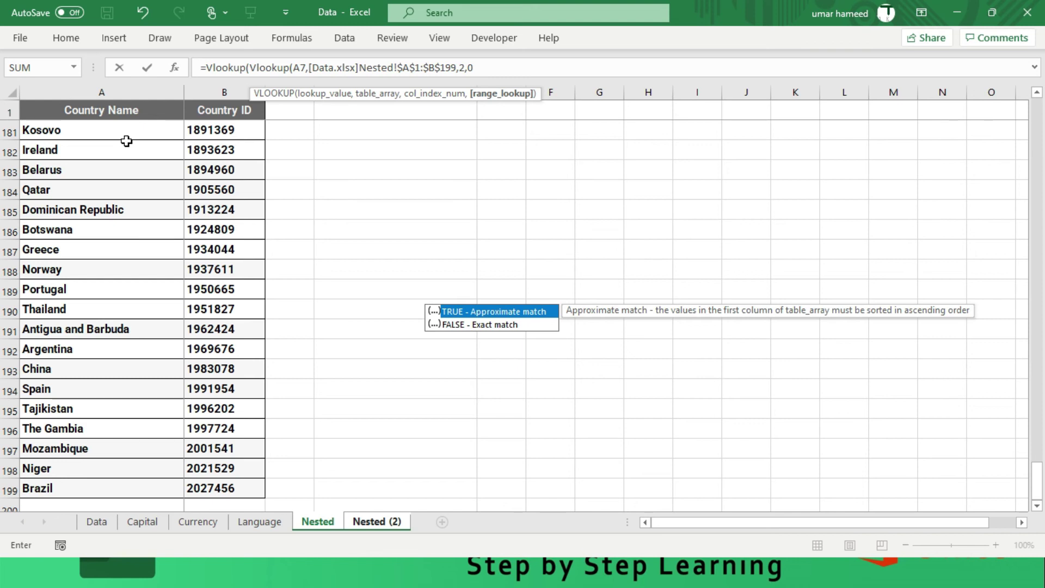
pyautogui.write(')')
pyautogui.hotkey('ctrl', 'Tab')
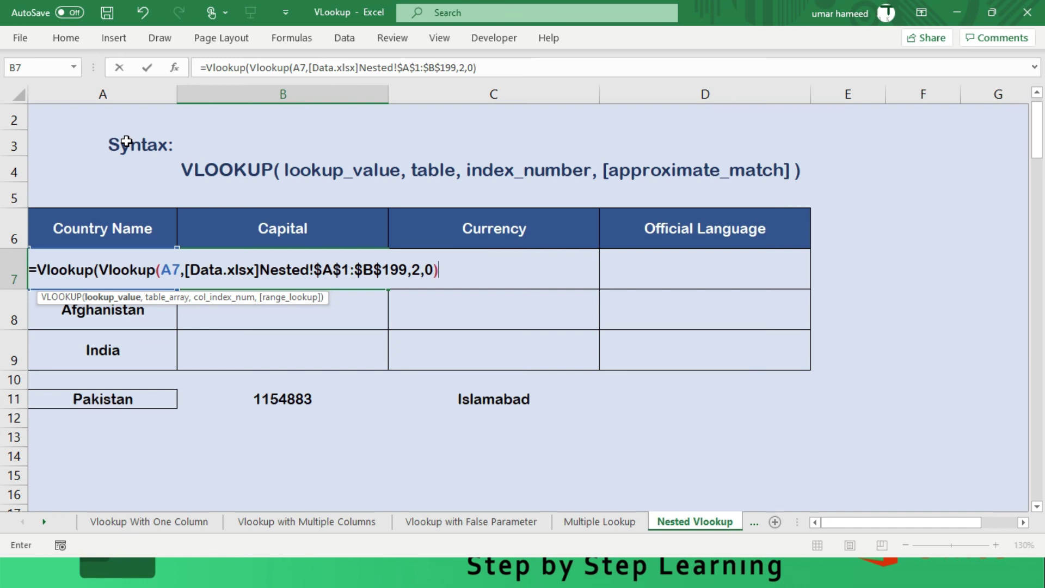
pyautogui.write(',')
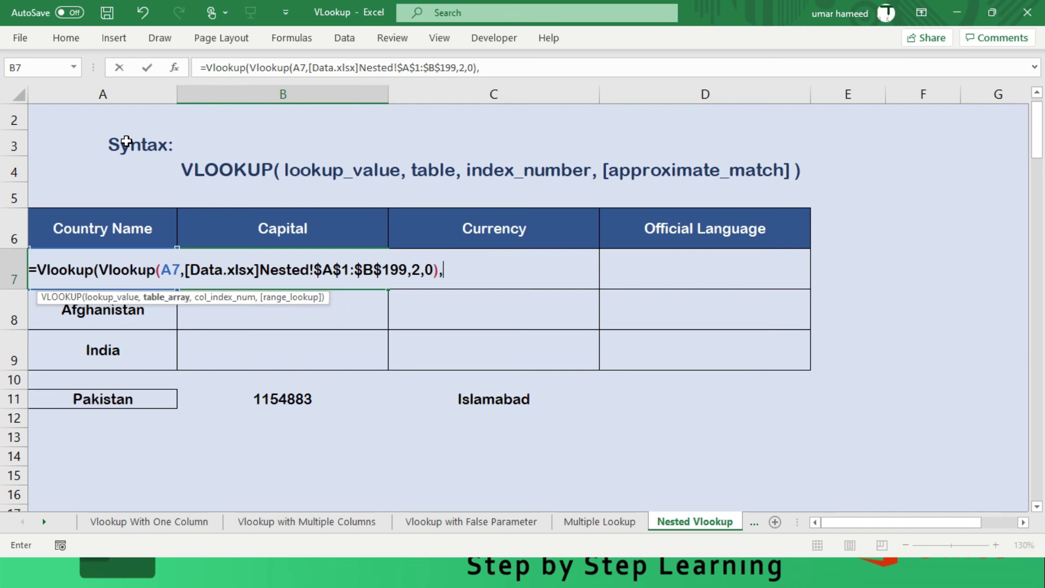
# - Set the outer VLOOKUP's table array to $A$1:$D$199 on the Nested (2) sheet of the Data workbook
pyautogui.hotkey('ctrl', 'Tab')
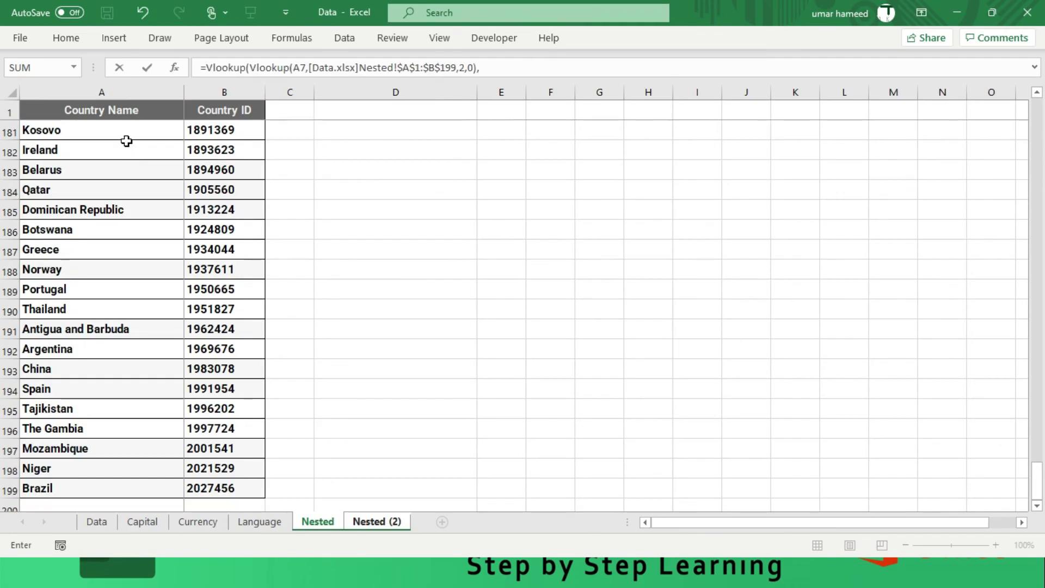
pyautogui.click(366, 521)
pyautogui.click(63, 111)
pyautogui.hotkey('ctrl', 'shift', 'Right')
pyautogui.hotkey('ctrl', 'shift', 'Down')
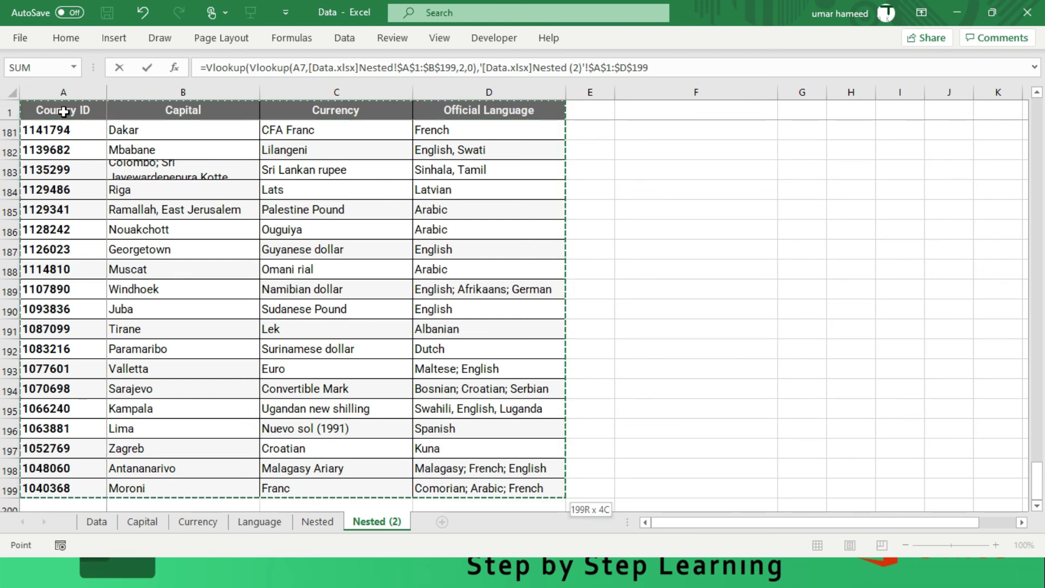
# - Complete the nested B7 formula with column index 2 and 0 for exact match in the outer VLOOKUP
pyautogui.write(',')
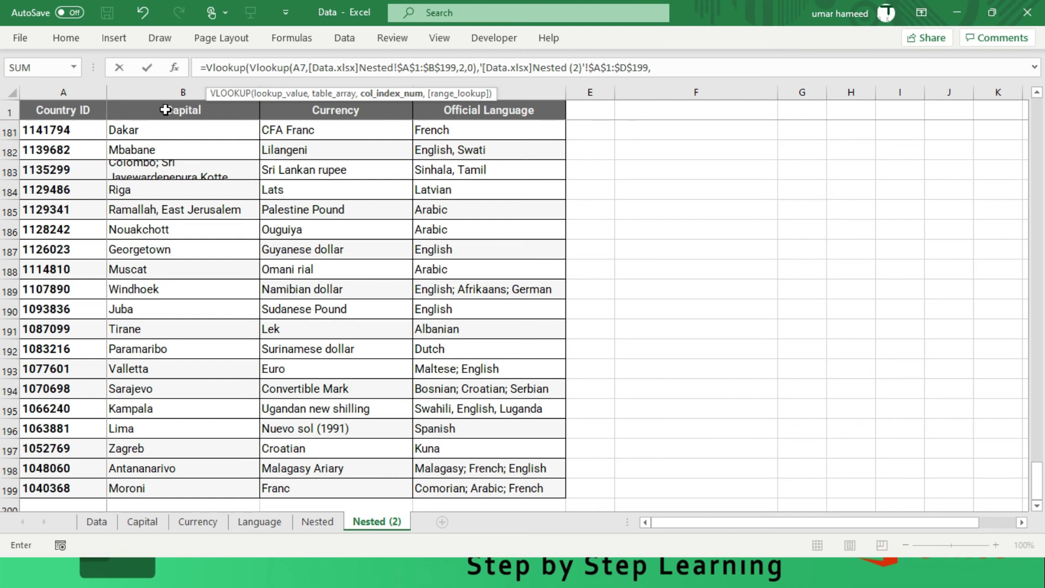
pyautogui.write('2')
pyautogui.hotkey('ctrl', 'Tab')
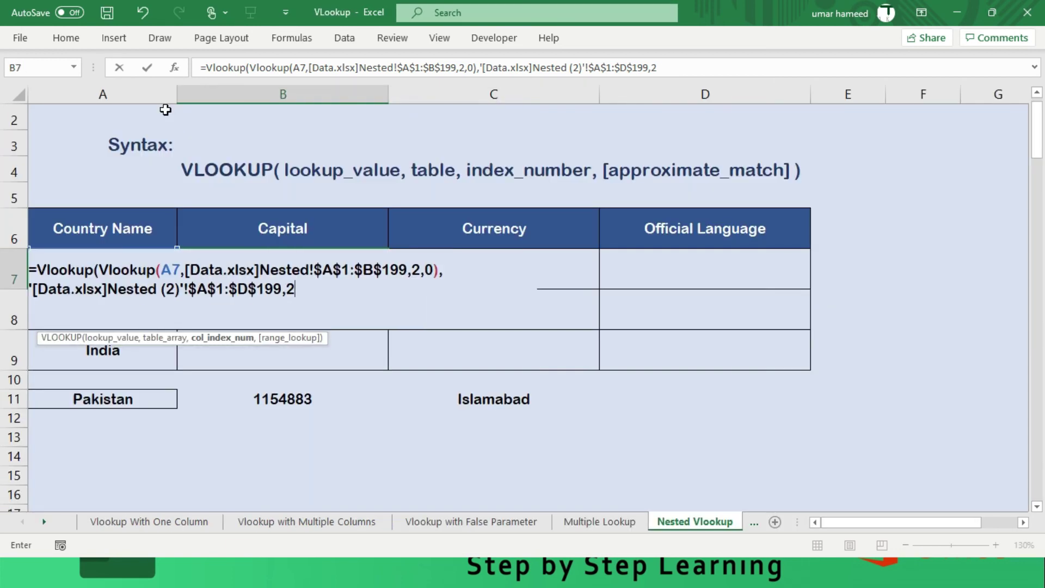
pyautogui.write(',')
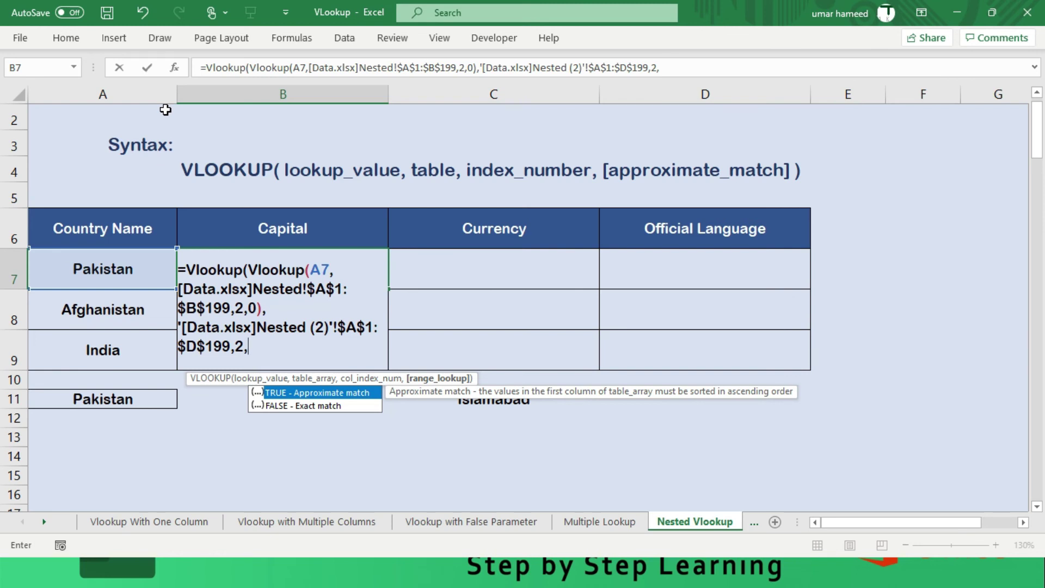
pyautogui.write('0)')
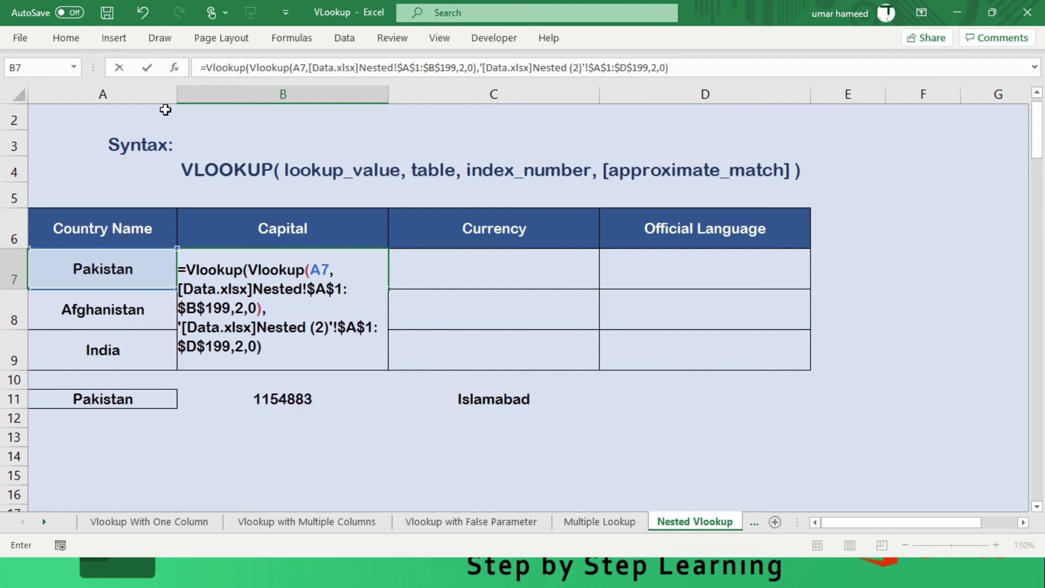
pyautogui.hotkey('ctrl', 'Return')
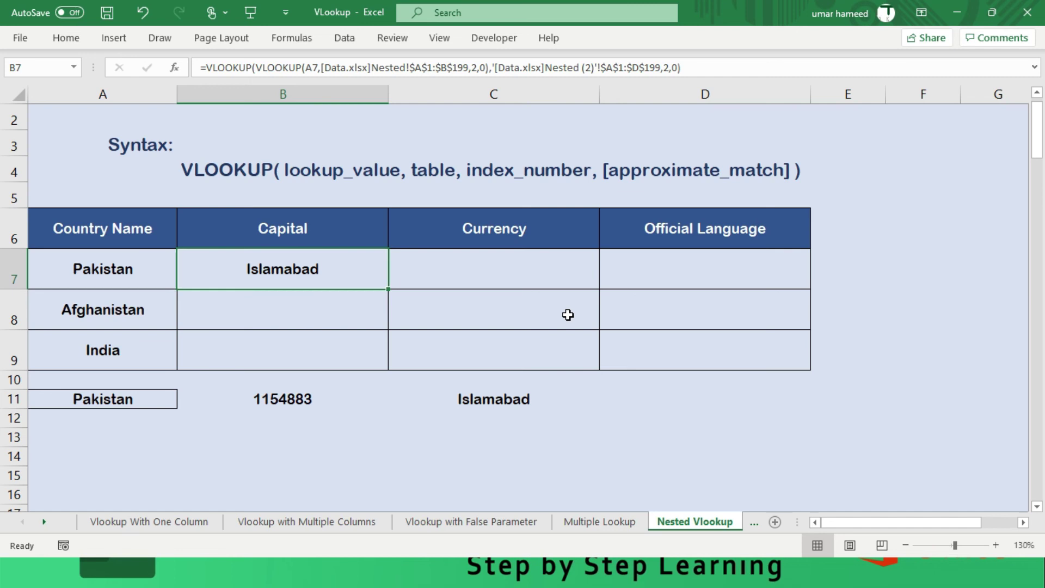
# - Switch to the Errors sheet of the VLookup workbook
pyautogui.press('Up')
pyautogui.press('Up')
pyautogui.press('Up')
pyautogui.press('Up')
pyautogui.press('Up')
pyautogui.press('Up')
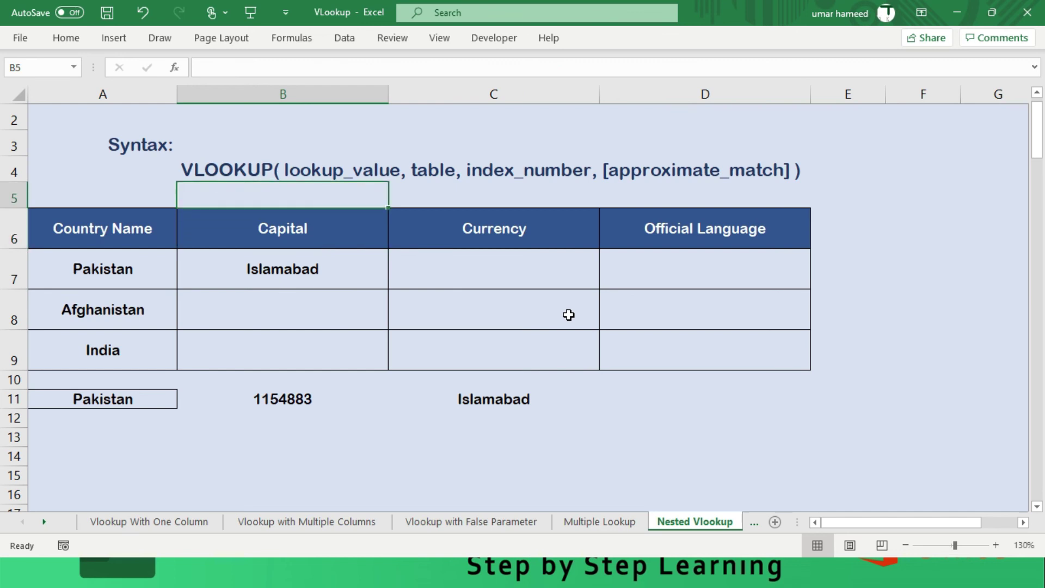
pyautogui.hotkey('ctrl', 'pagedown')
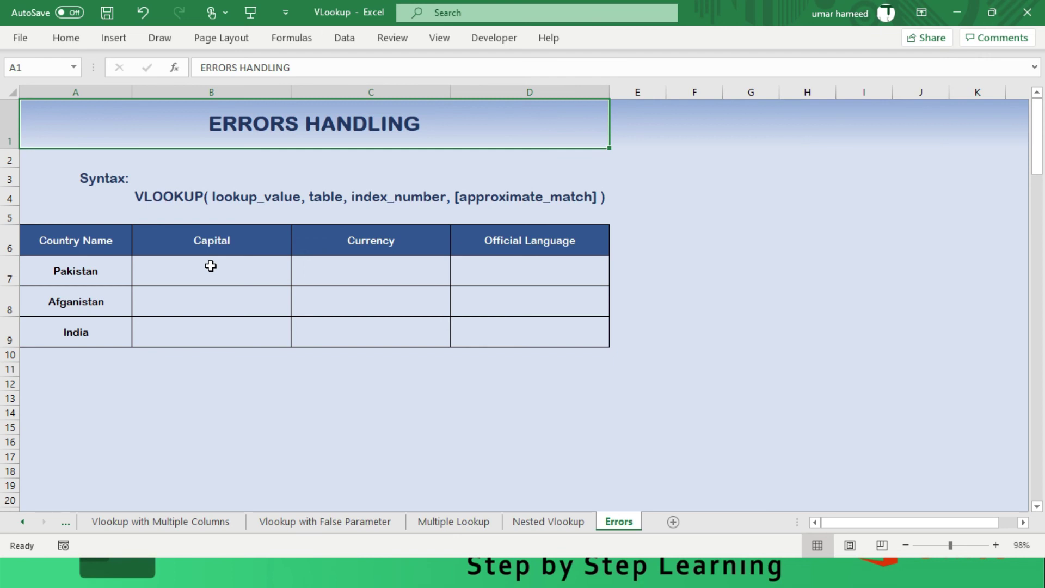
# - Start a VLOOKUP formula in B7 of the Errors sheet with the country name in A7 as the lookup value
pyautogui.click(253, 240)
pyautogui.doubleClick(254, 240)
pyautogui.press('Return')
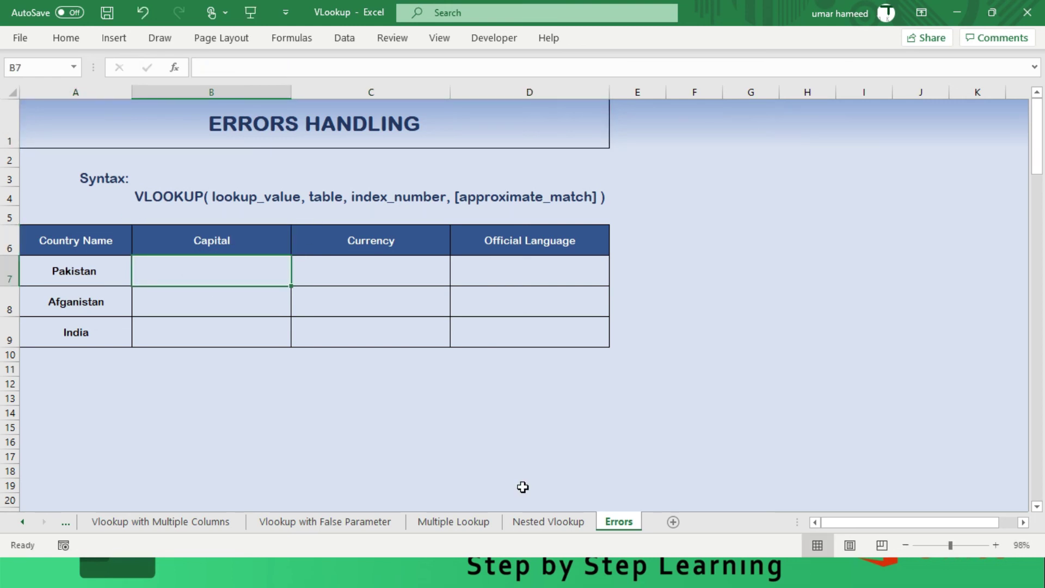
pyautogui.write('=')
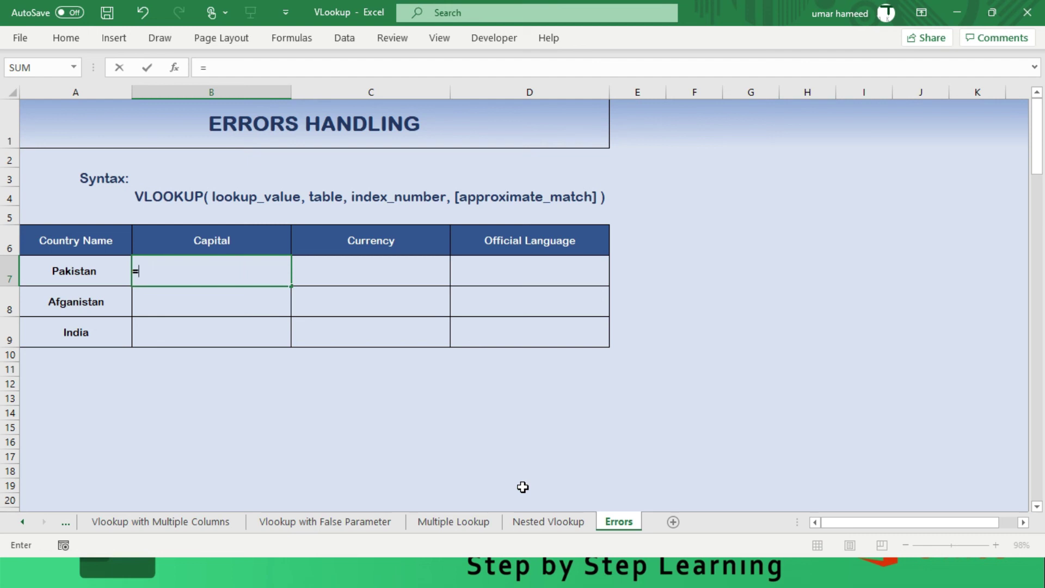
pyautogui.write('v')
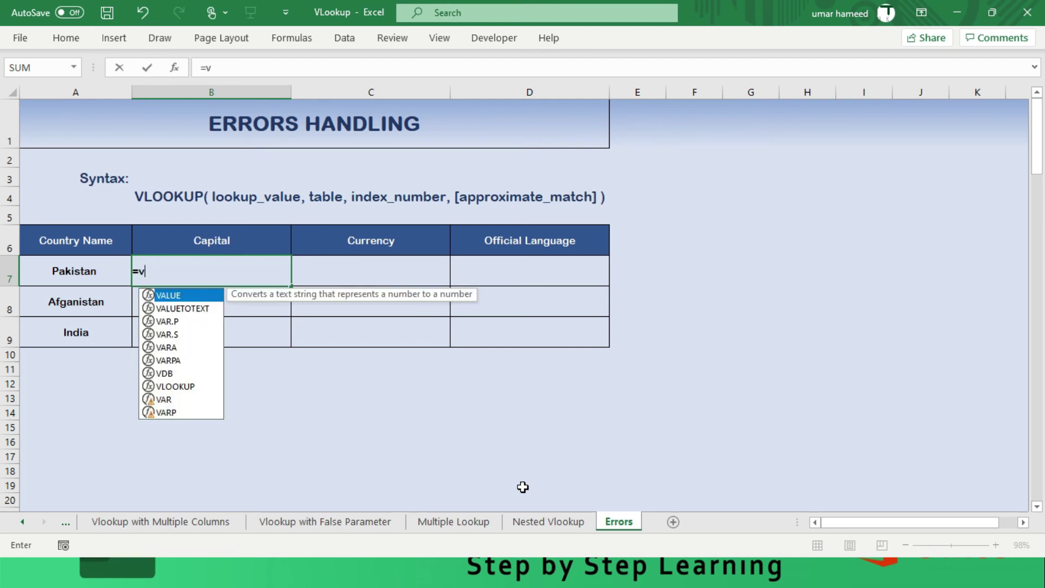
pyautogui.write('lookup(')
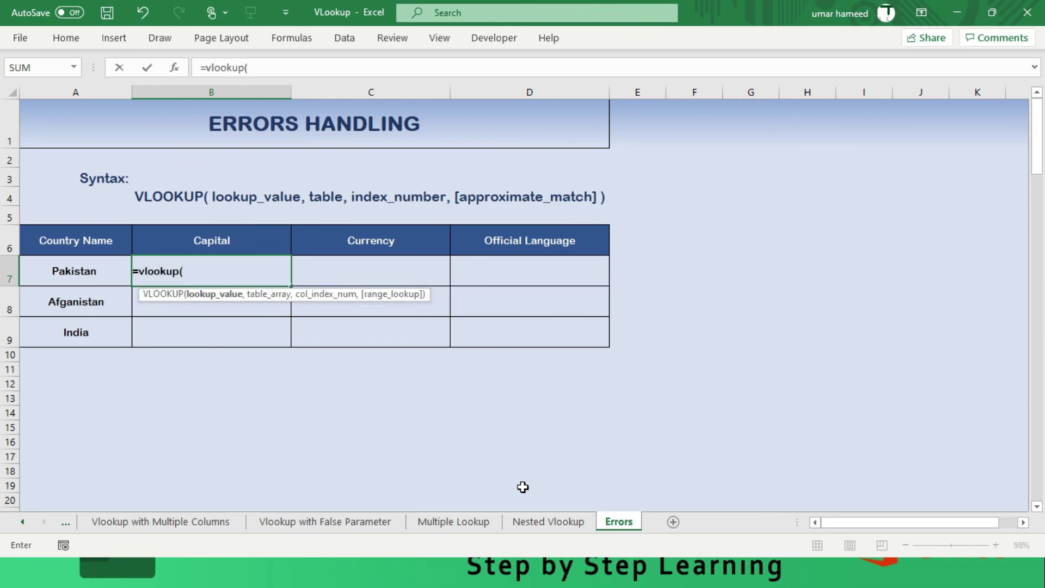
pyautogui.click(81, 271)
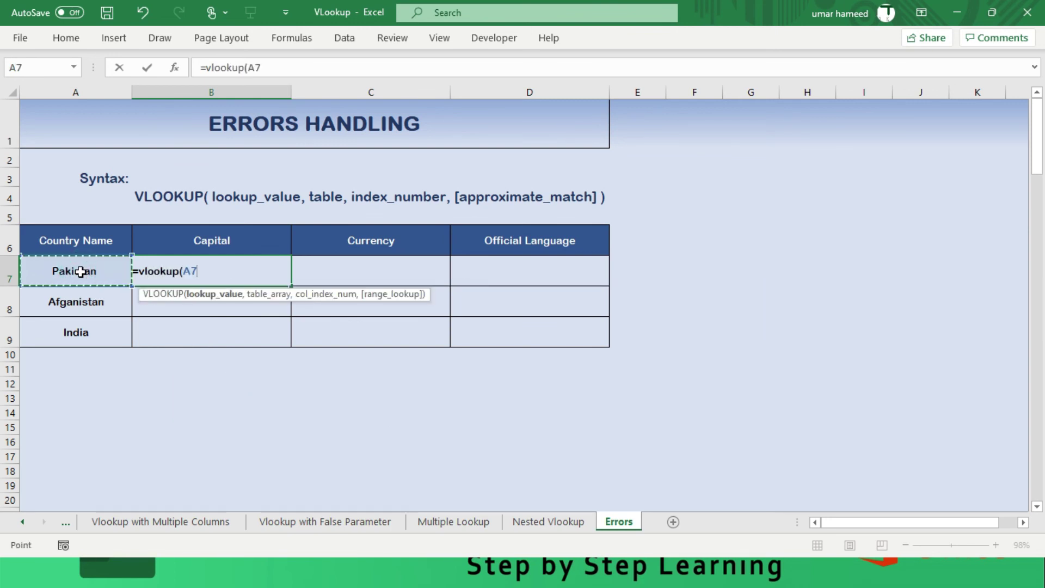
# - Set the B7 VLOOKUP's table array to $A$1:$E$199 on the Data sheet of the Data workbook
pyautogui.write(',')
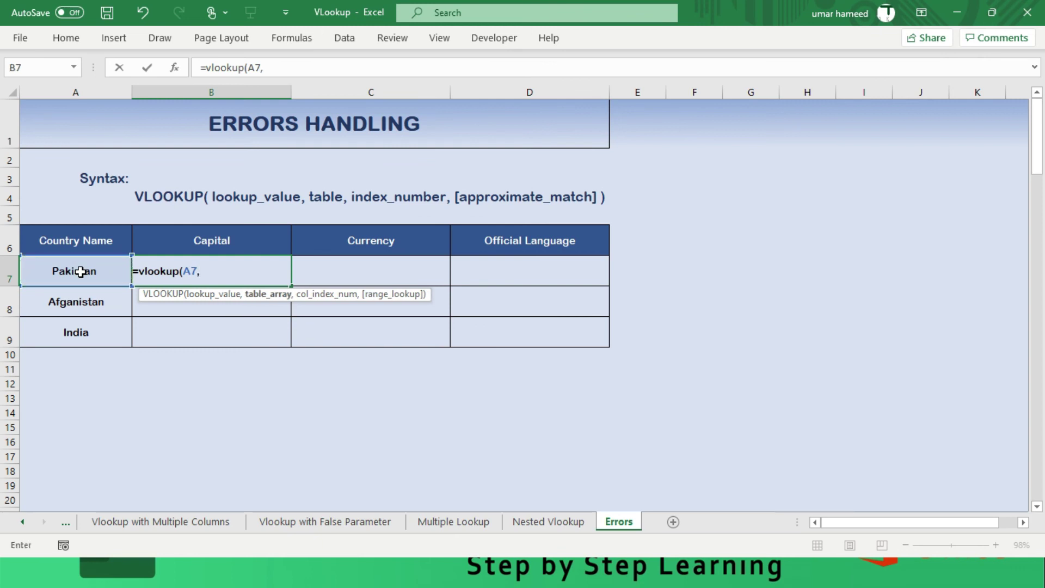
pyautogui.hotkey('ctrl', 'Tab')
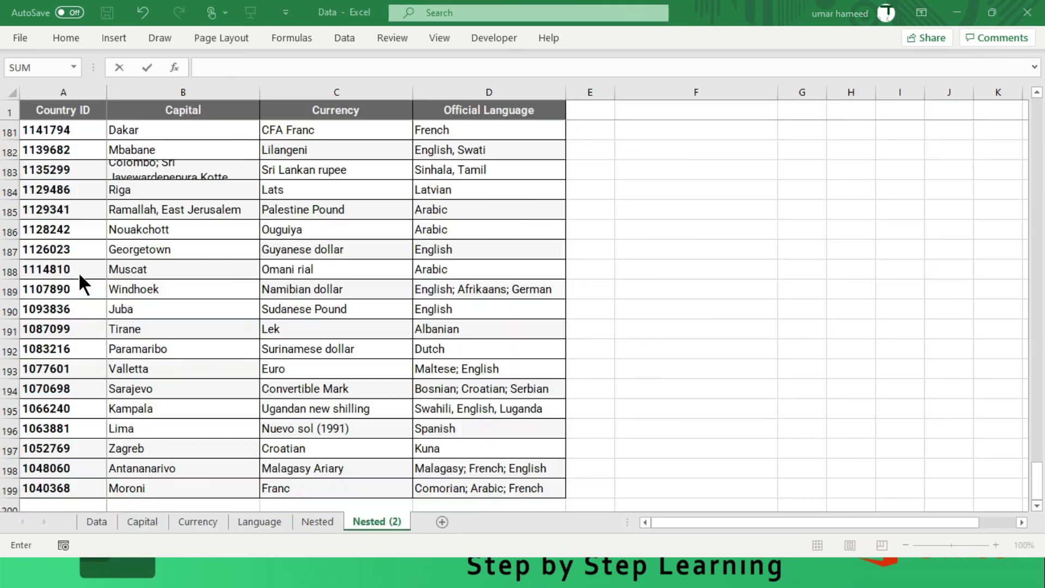
pyautogui.click(97, 521)
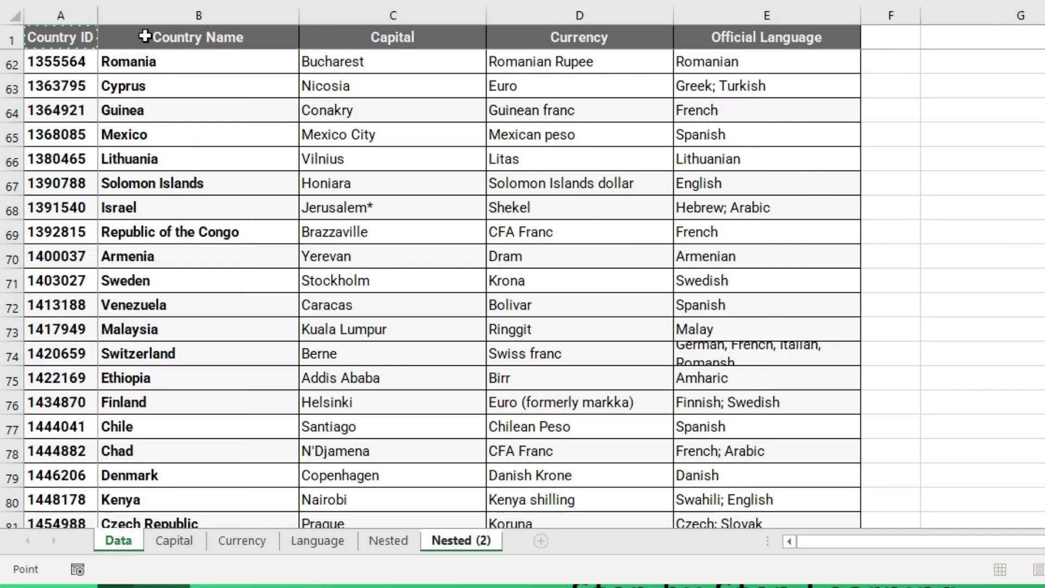
pyautogui.hotkey('ctrl', 'shift', 'Right')
pyautogui.hotkey('ctrl', 'shift', 'Down')
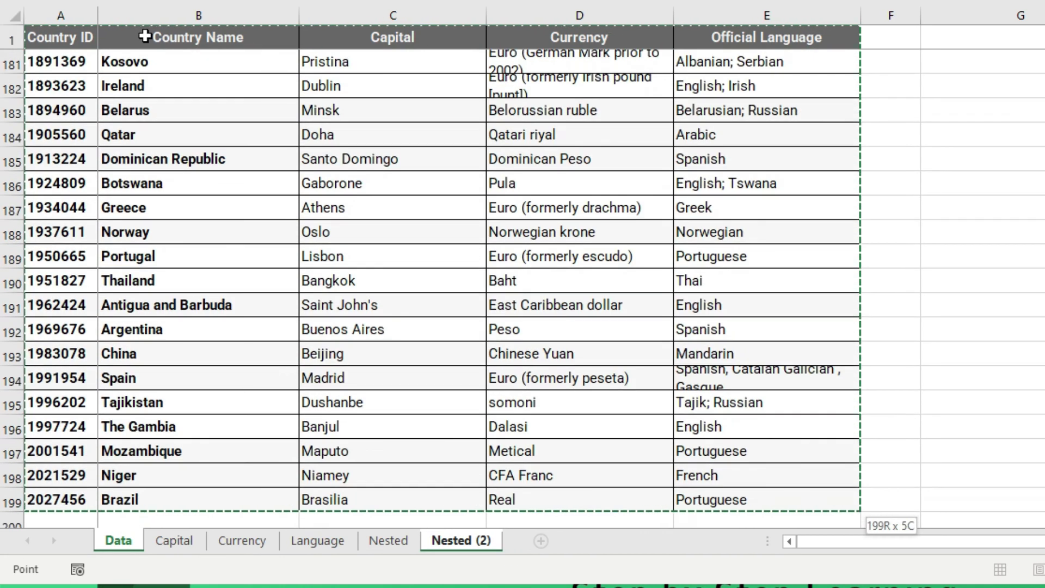
pyautogui.write(',')
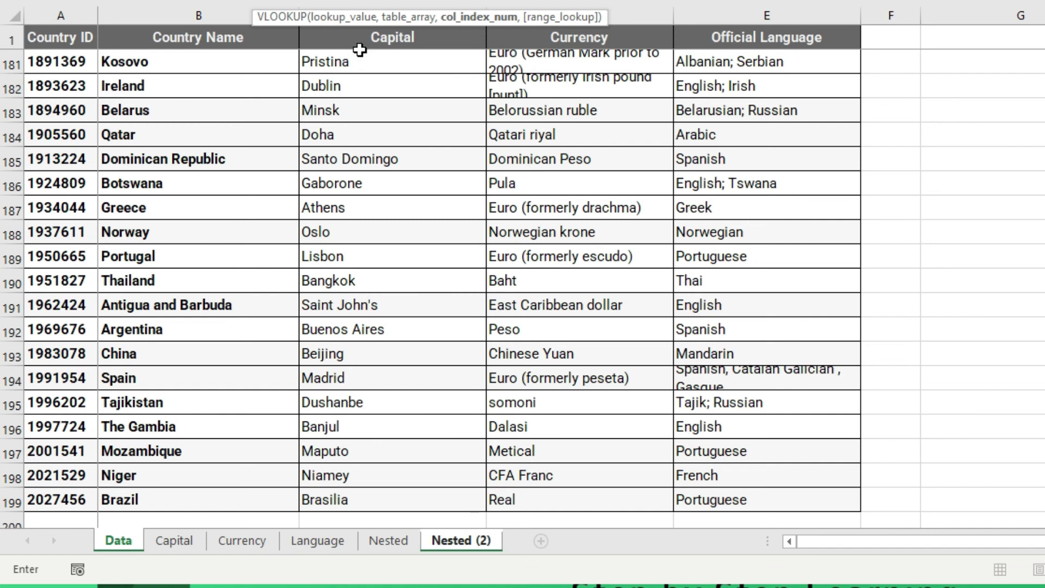
# - Complete the B7 formula on the Errors sheet with column index 3 and 0 for exact match
pyautogui.write(',')
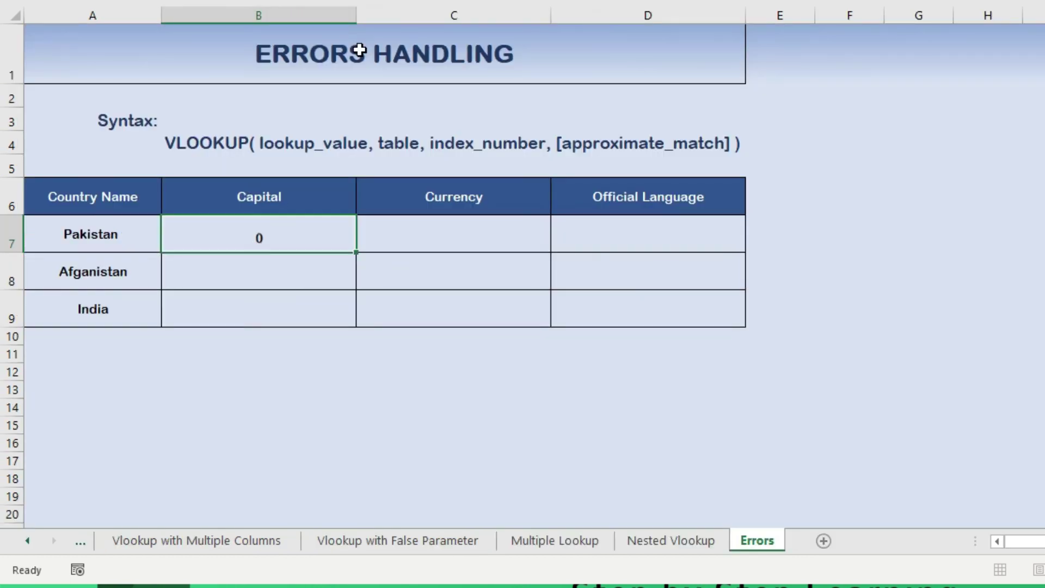
pyautogui.press('Return')
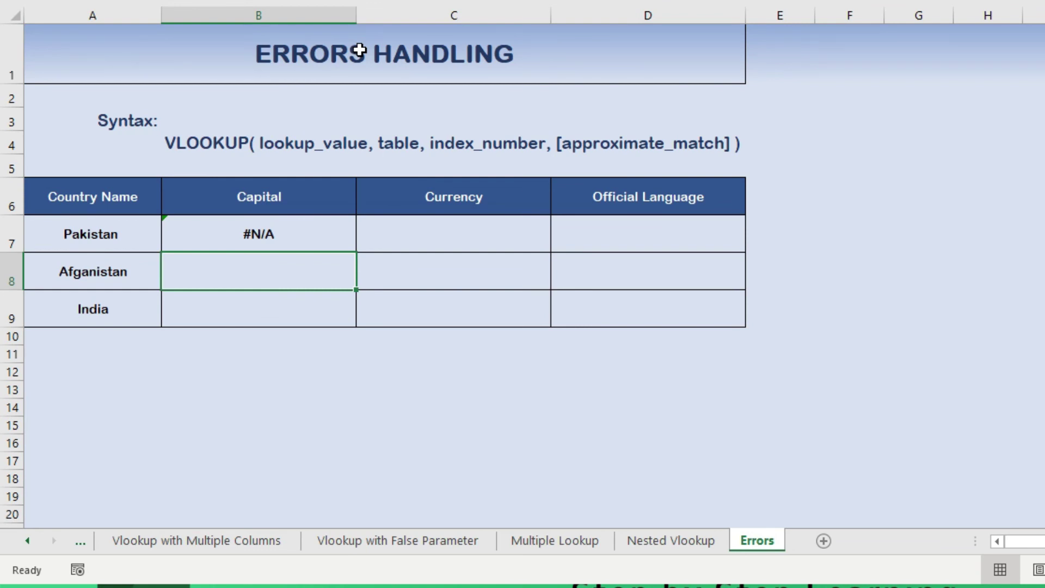
pyautogui.press('Up')
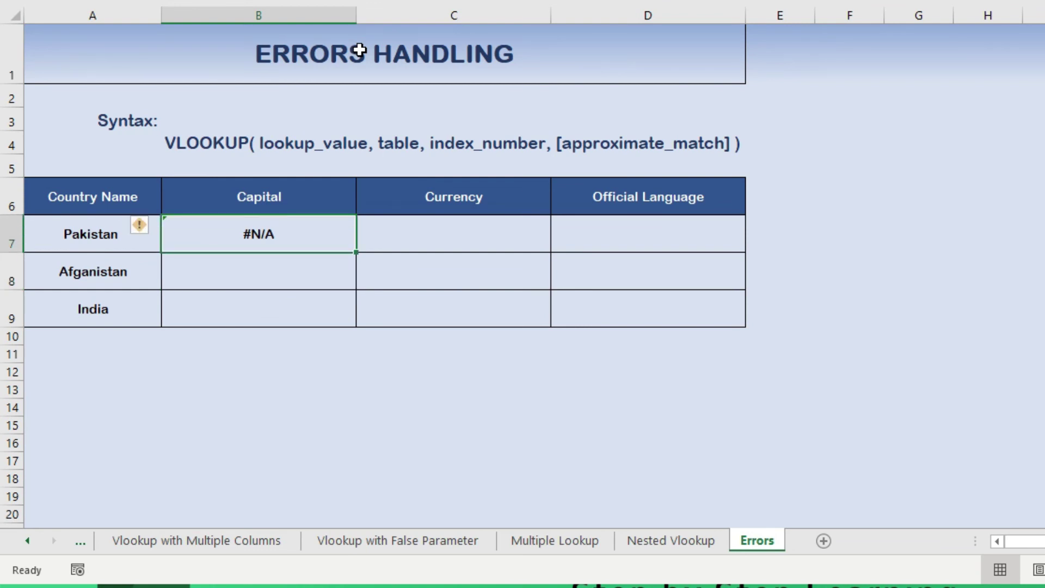
# - Compare the country name in A7, its column header and the formula result in B7
pyautogui.press('Left')
pyautogui.press('Right')
pyautogui.press('Left')
pyautogui.press('Right')
pyautogui.press('Left')
pyautogui.press('Up')
pyautogui.press('Down')
pyautogui.press('Up')
pyautogui.press('Down')
pyautogui.press('Right')
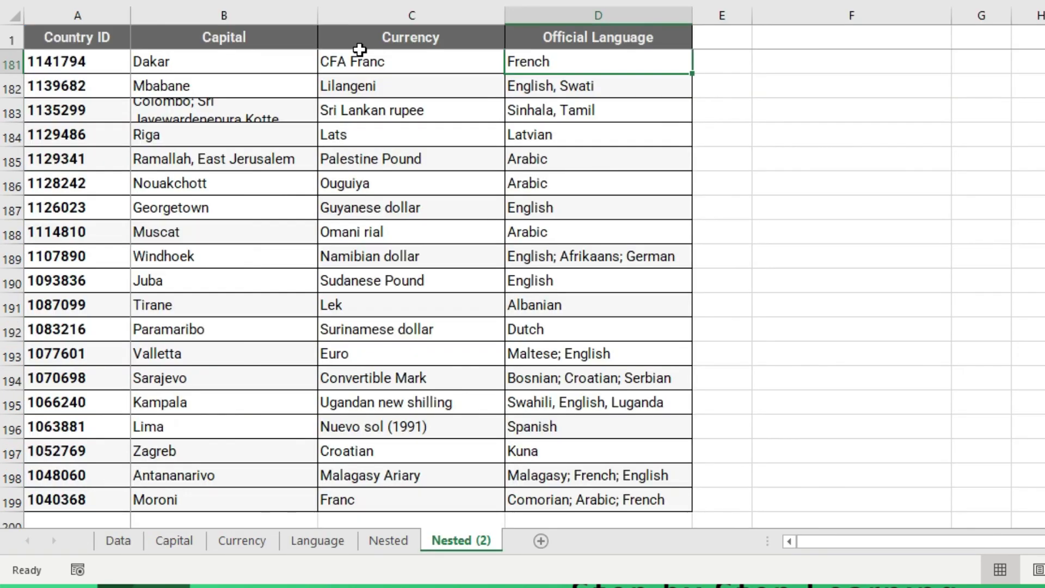
# - Go to the Data sheet of the Data workbook and examine where the Country Name column sits in the table
pyautogui.click(362, 58)
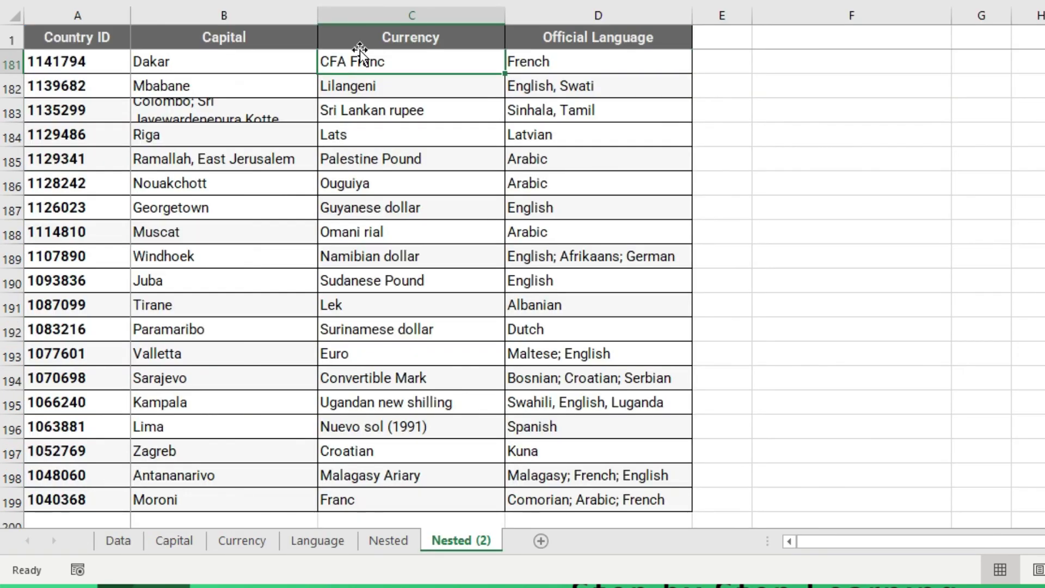
pyautogui.hotkey('ctrl', 'pageup')
pyautogui.hotkey('ctrl', 'pageup')
pyautogui.hotkey('ctrl', 'pageup')
pyautogui.hotkey('ctrl', 'pageup')
pyautogui.hotkey('ctrl', 'pageup')
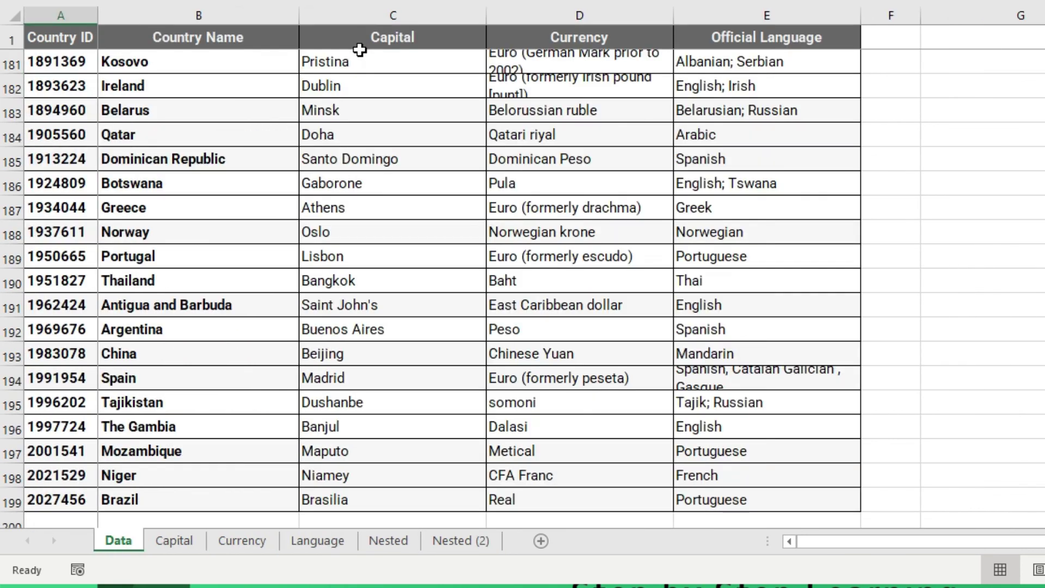
pyautogui.hotkey('ctrl', 'Home')
pyautogui.press('Down')
pyautogui.press('Up')
pyautogui.press('Up')
pyautogui.press('Down')
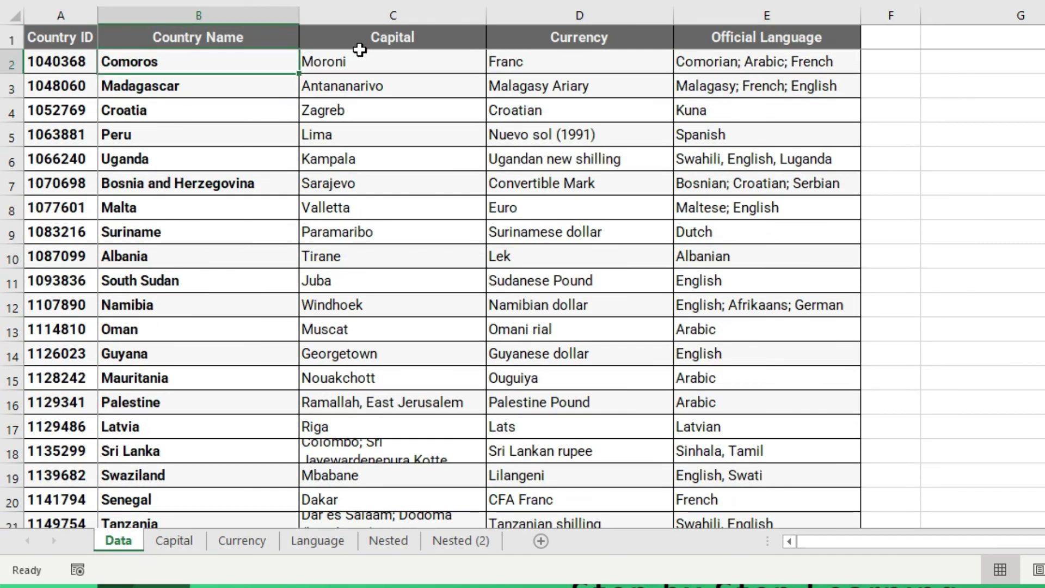
pyautogui.press('Down')
pyautogui.press('Up')
pyautogui.press('Up')
pyautogui.press('Down')
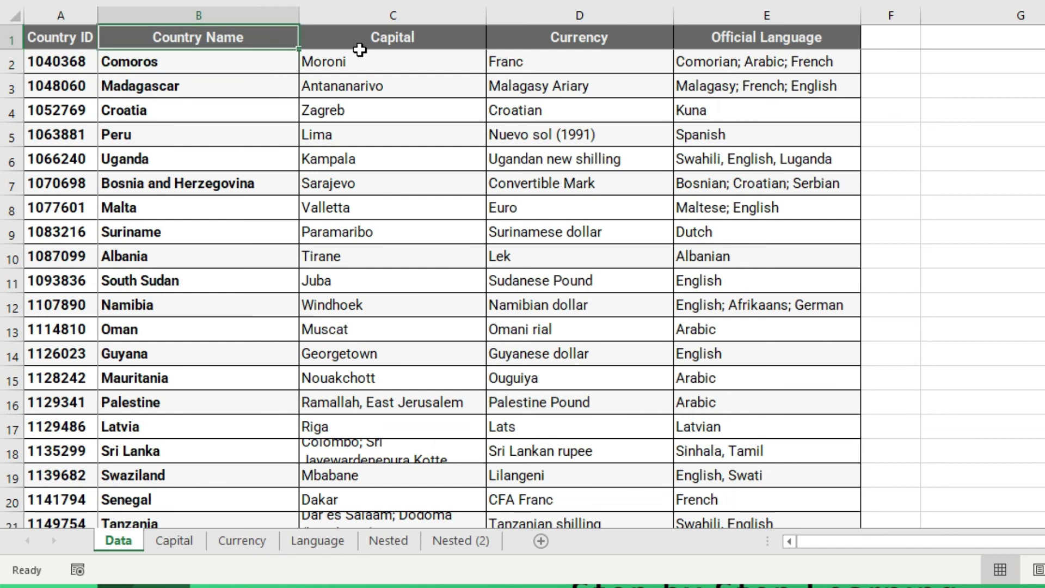
pyautogui.press('Up')
pyautogui.press('Down')
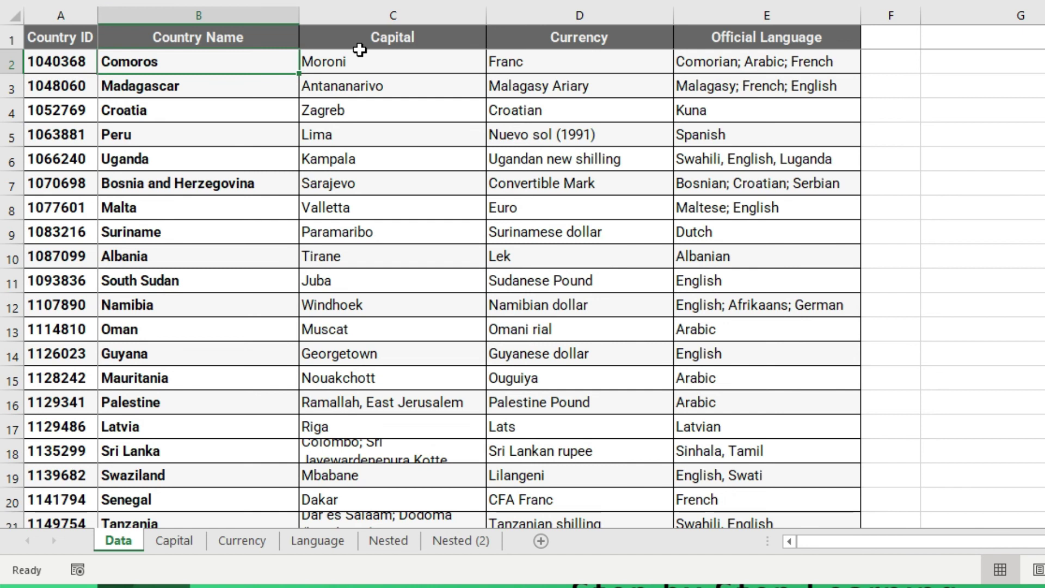
pyautogui.press('Up')
pyautogui.press('Down')
pyautogui.press('Up')
pyautogui.press('Down')
# - Highlight the country names in B2:B12 and compare their column with the Country ID column before it
pyautogui.hotkey('shift', 'Down')
pyautogui.hotkey('shift', 'Down')
pyautogui.hotkey('shift', 'Down')
pyautogui.hotkey('shift', 'Down')
pyautogui.hotkey('shift', 'Down')
pyautogui.hotkey('shift', 'Down')
pyautogui.hotkey('shift', 'Down')
pyautogui.hotkey('shift', 'Down')
pyautogui.hotkey('shift', 'Down')
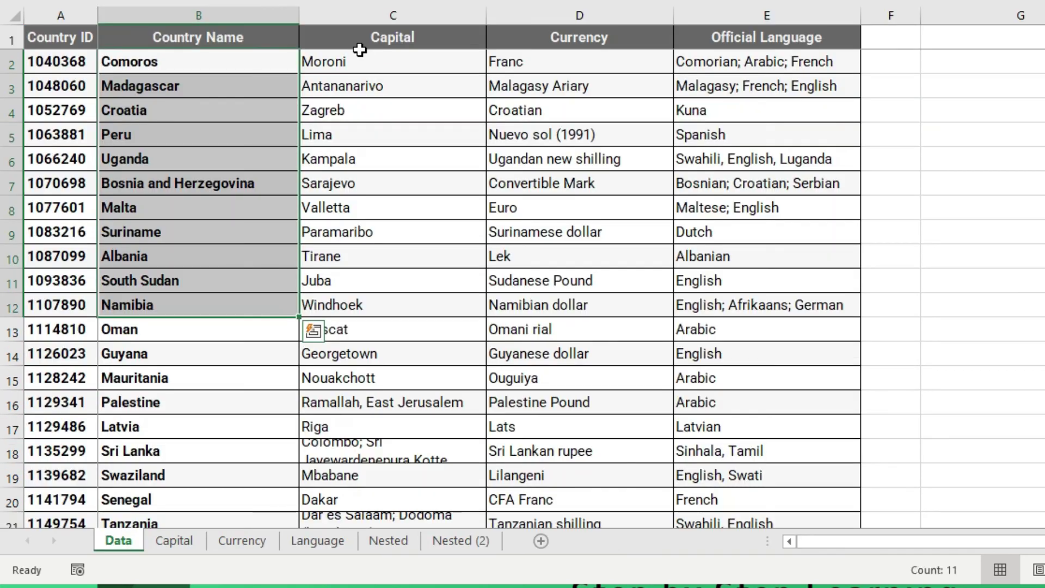
pyautogui.click(359, 50)
pyautogui.press('Home')
pyautogui.press('Right')
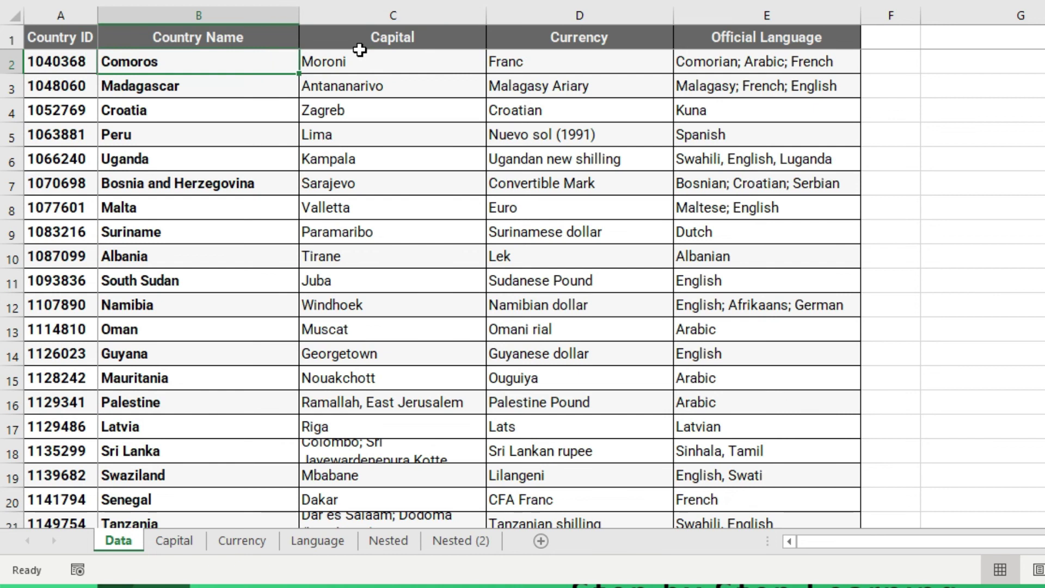
pyautogui.press('Left')
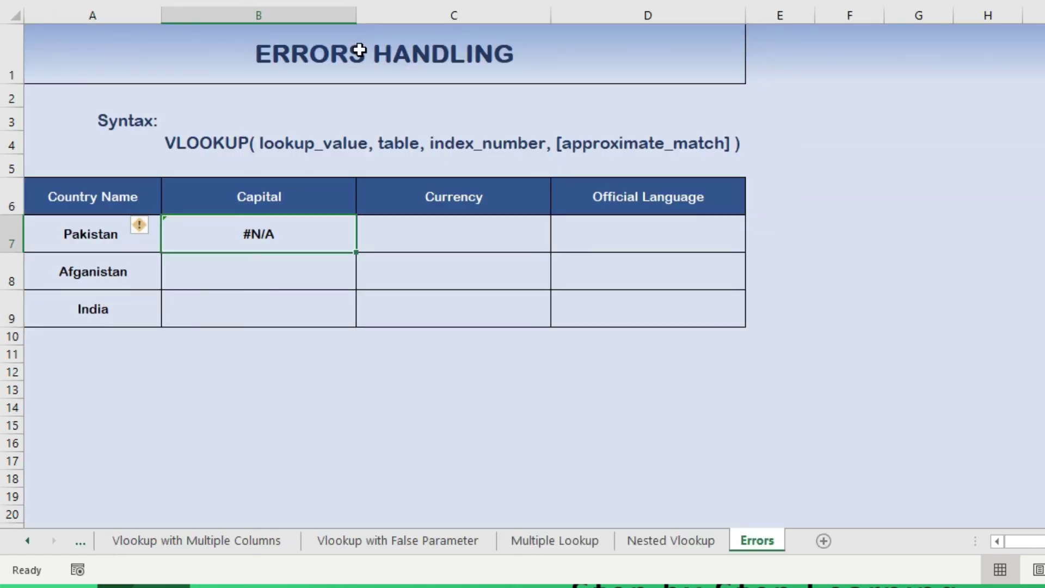
# - Change the start of the table array in the Errors sheet's B7 formula to $B$1
pyautogui.press('F2')
pyautogui.press('Left')
pyautogui.press('Left')
pyautogui.press('Left')
pyautogui.press('Left')
pyautogui.press('Left')
pyautogui.press('Left')
pyautogui.press('Left')
pyautogui.press('Left')
pyautogui.press('Left')
pyautogui.press('Left')
pyautogui.press('Left')
pyautogui.press('Left')
pyautogui.press('Left')
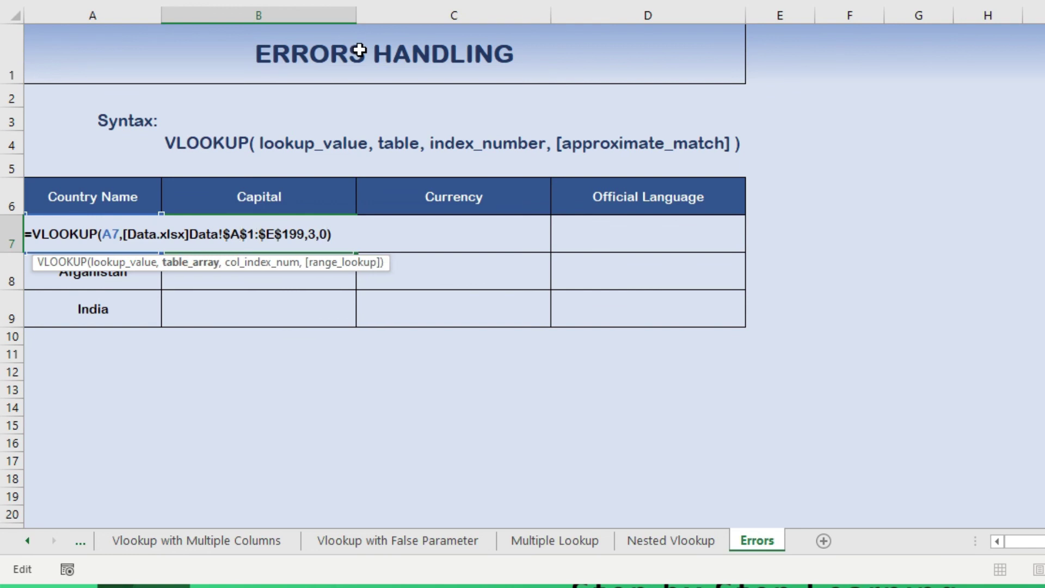
pyautogui.hotkey('shift', 'Left')
pyautogui.write('b')
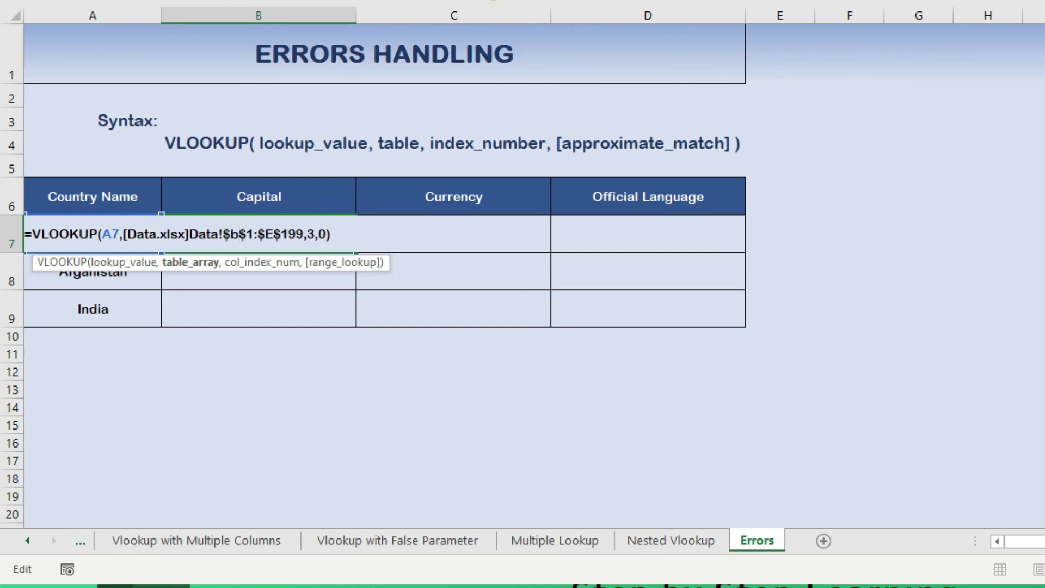
# - Set the column index in the B7 formula to 2 and commit the formula
pyautogui.click(473, 1)
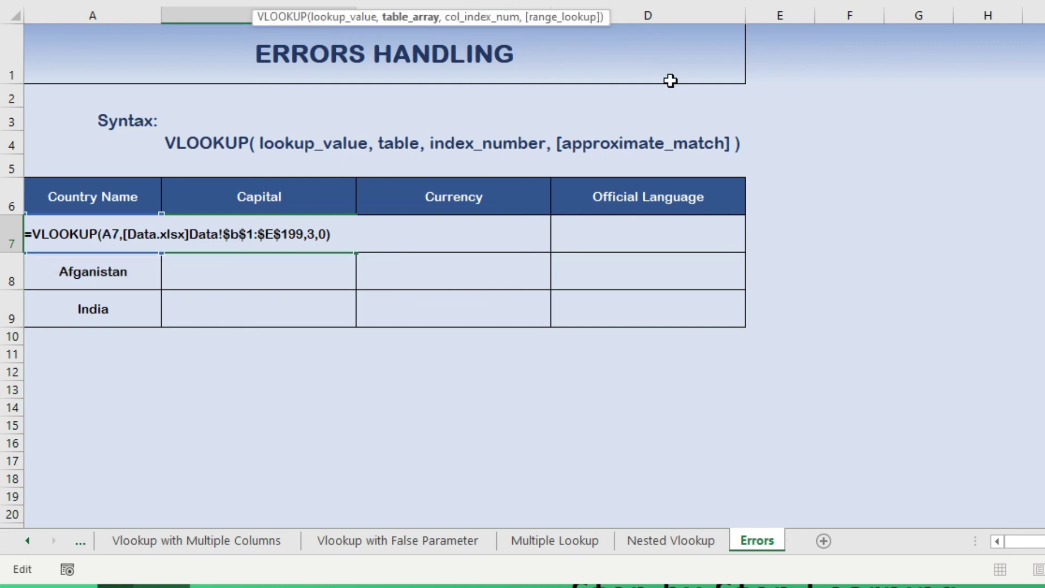
pyautogui.press('BackSpace')
pyautogui.write('2')
pyautogui.press('Return')
pyautogui.press('Up')
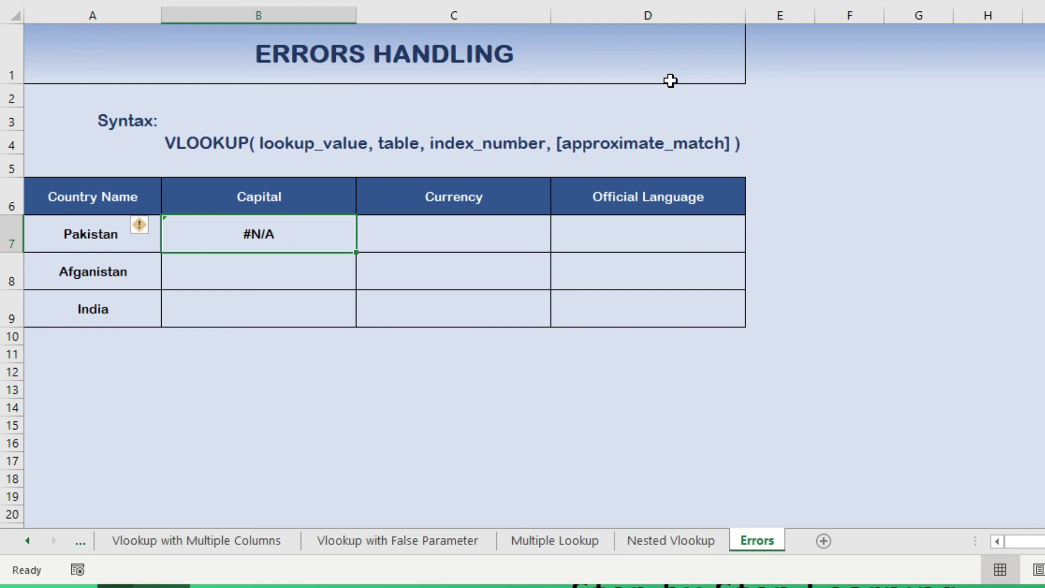
# - Search the Country Name column of the Data workbook's Data sheet for PAKISTAN
pyautogui.press('Left')
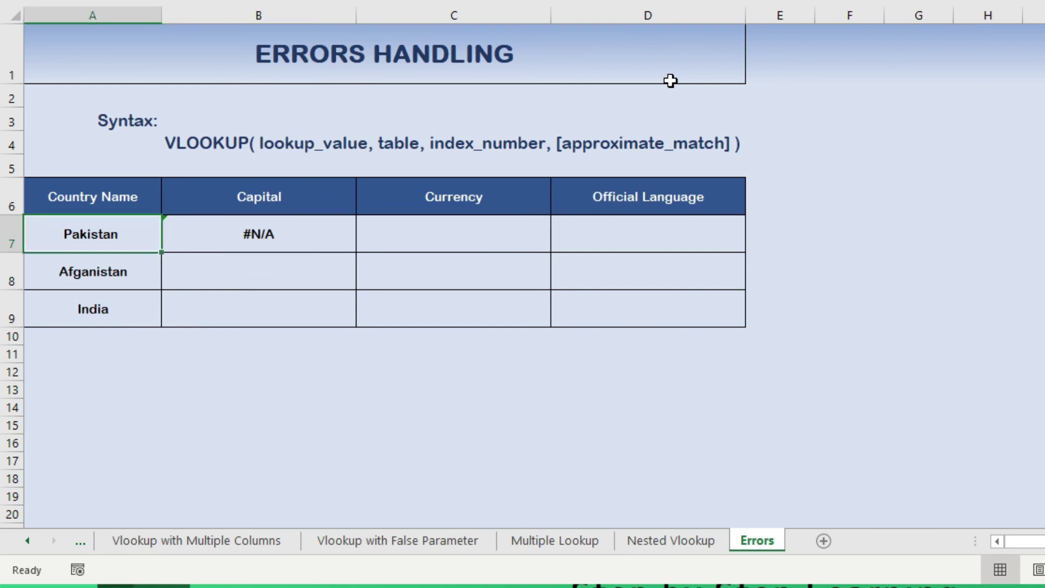
pyautogui.press('Right')
pyautogui.press('Left')
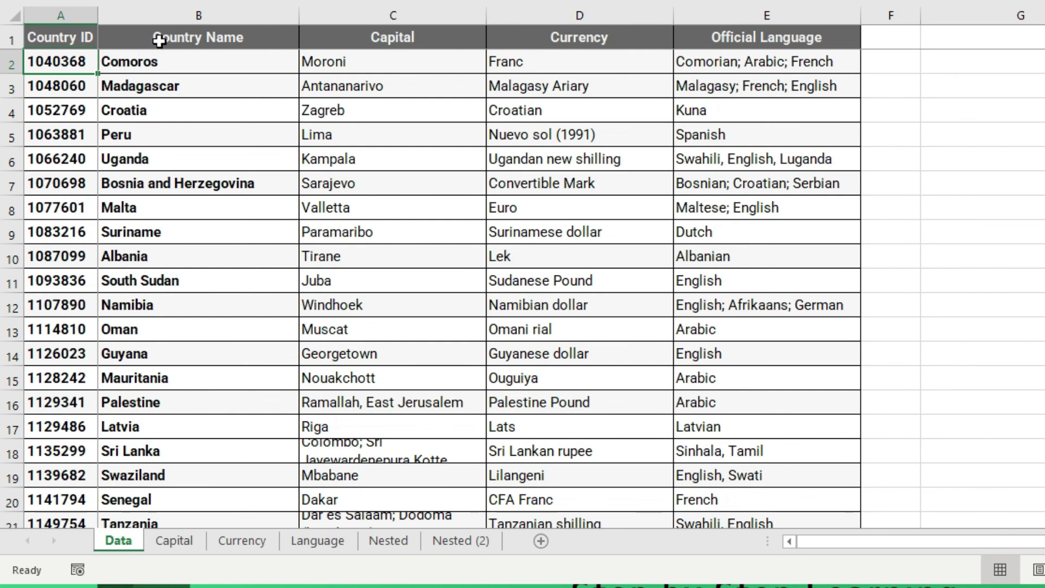
pyautogui.click(184, 11)
pyautogui.hotkey('ctrl', 'f')
pyautogui.write('PAKI')
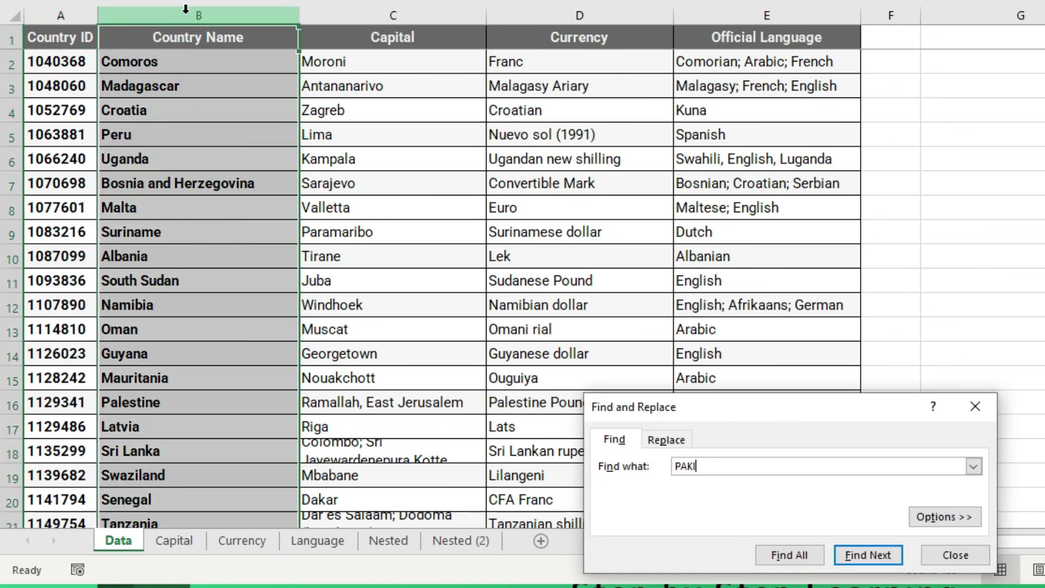
pyautogui.write('STAN')
pyautogui.press('Return')
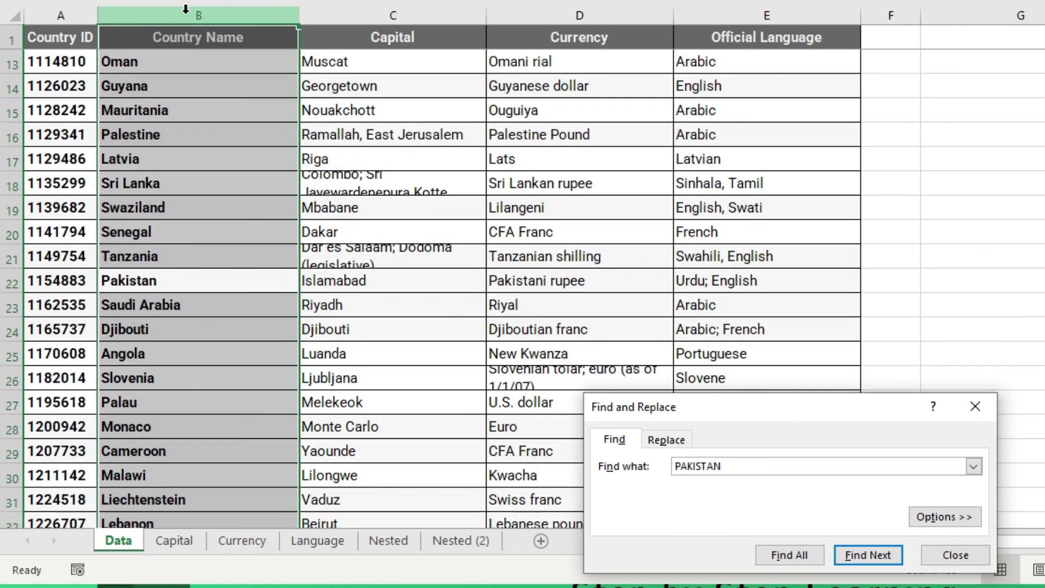
pyautogui.press('F4')
pyautogui.press('F4')
pyautogui.press('F4')
pyautogui.press('F4')
pyautogui.write('`')
pyautogui.press('Escape')
pyautogui.press('Down')
pyautogui.press('Up')
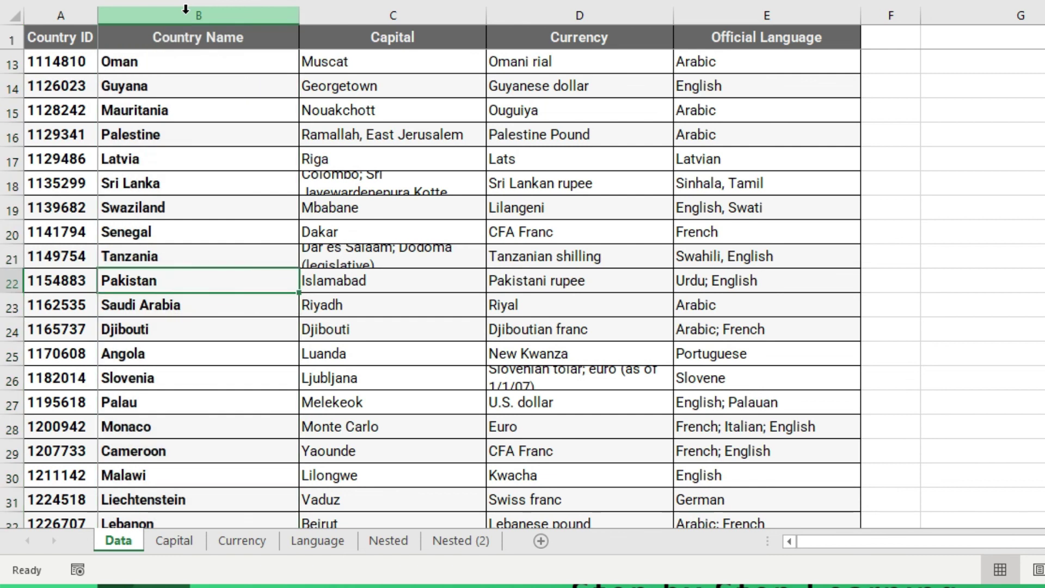
# - Check the Pakistan entry in B22 of the Data sheet for extra trailing characters
pyautogui.press('Down')
pyautogui.press('Up')
pyautogui.press('F2')
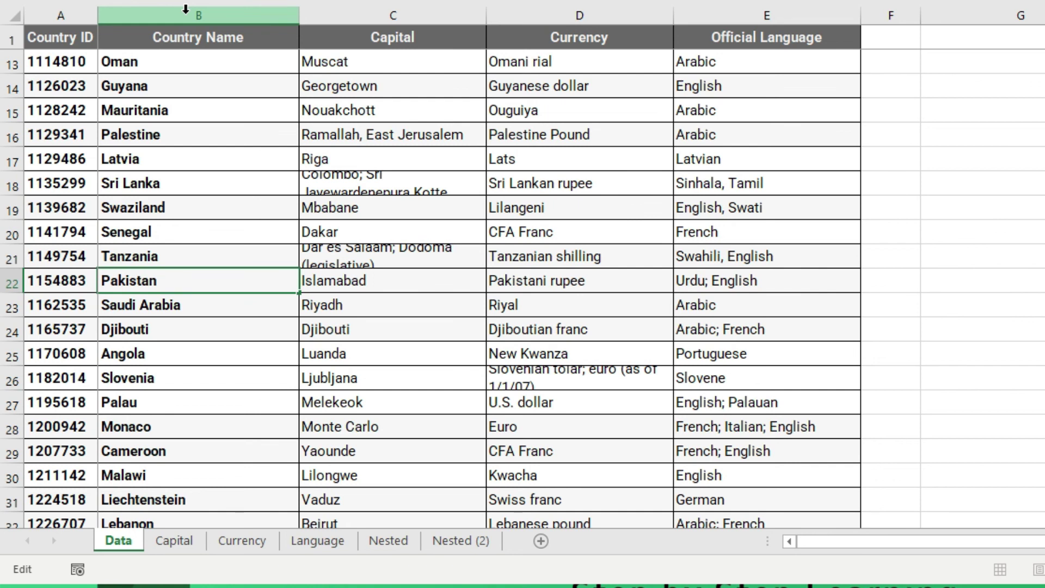
pyautogui.press('BackSpace')
pyautogui.press('Return')
pyautogui.press('Up')
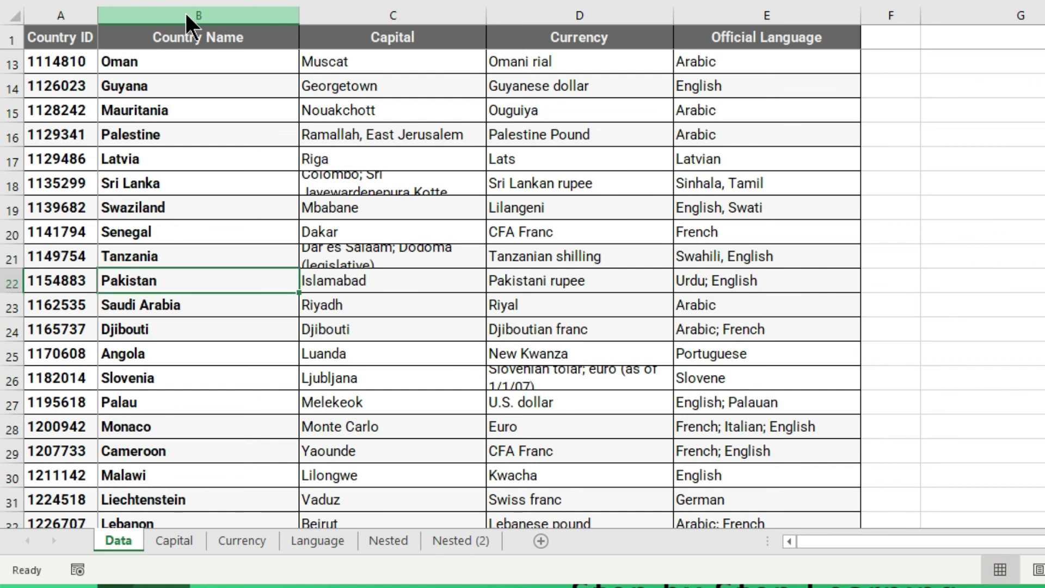
# - Remove the trailing space after Pakistan in A7 of the Errors sheet in the VLookup workbook
pyautogui.hotkey('alt', 'Tab')
pyautogui.press('Down')
pyautogui.press('Up')
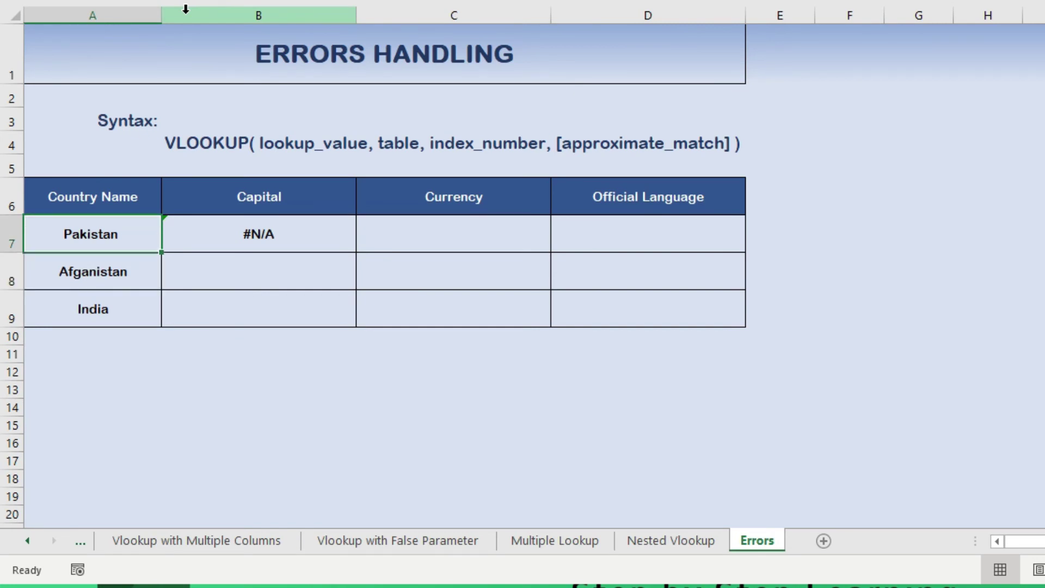
pyautogui.press('F2')
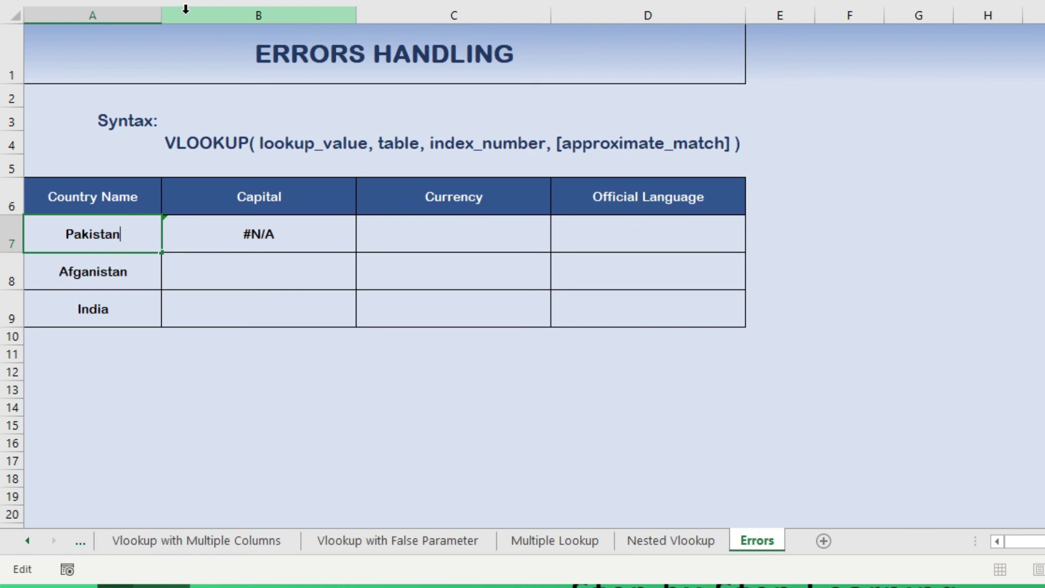
pyautogui.press('Return')
pyautogui.press('Up')
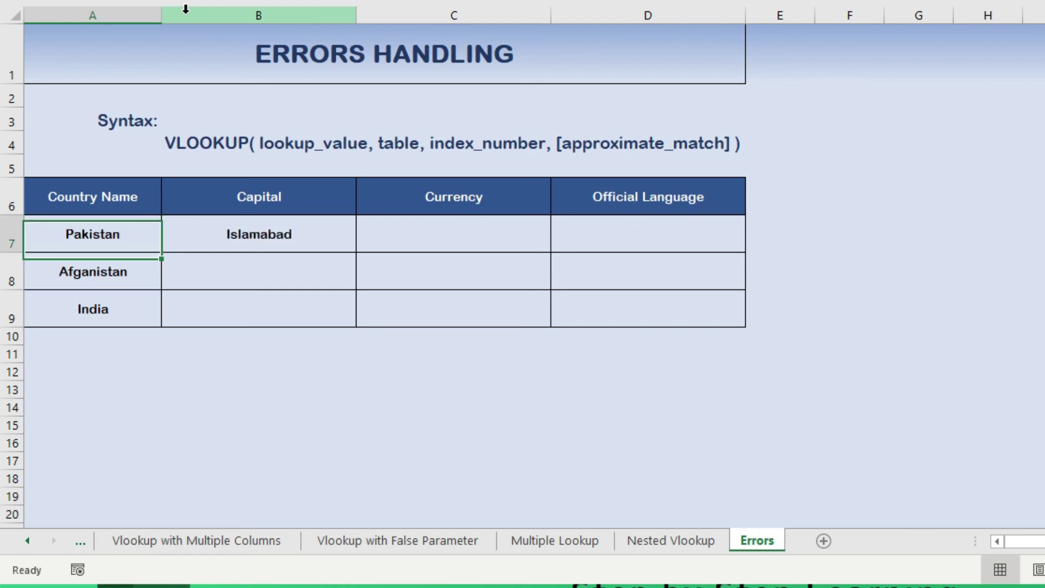
# - Fill the B7 VLOOKUP formula across the Capital, Currency and Official Language cells B7:D9
pyautogui.press('Right')
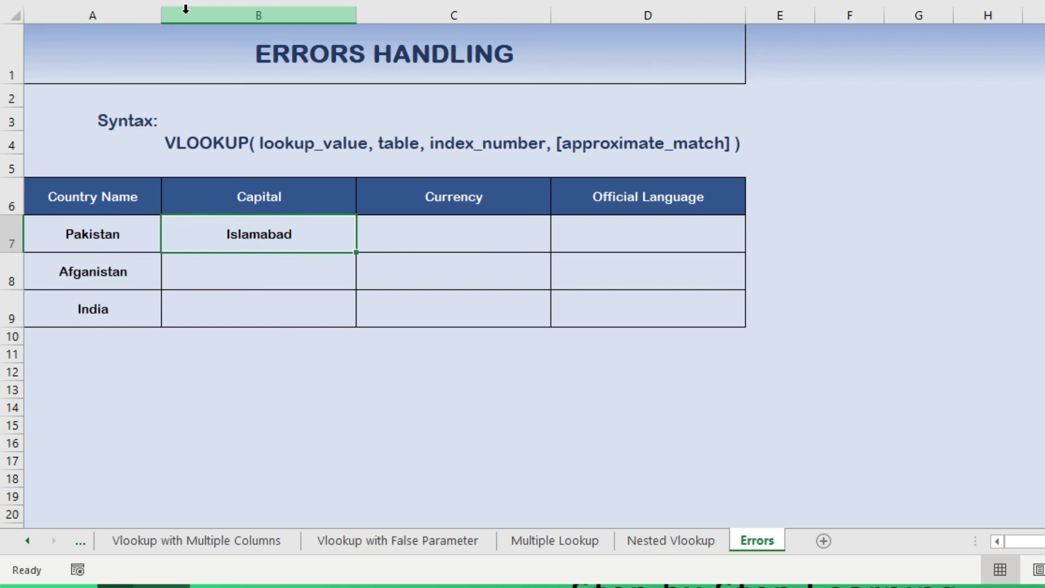
pyautogui.hotkey('shift', 'Right')
pyautogui.hotkey('shift', 'Right')
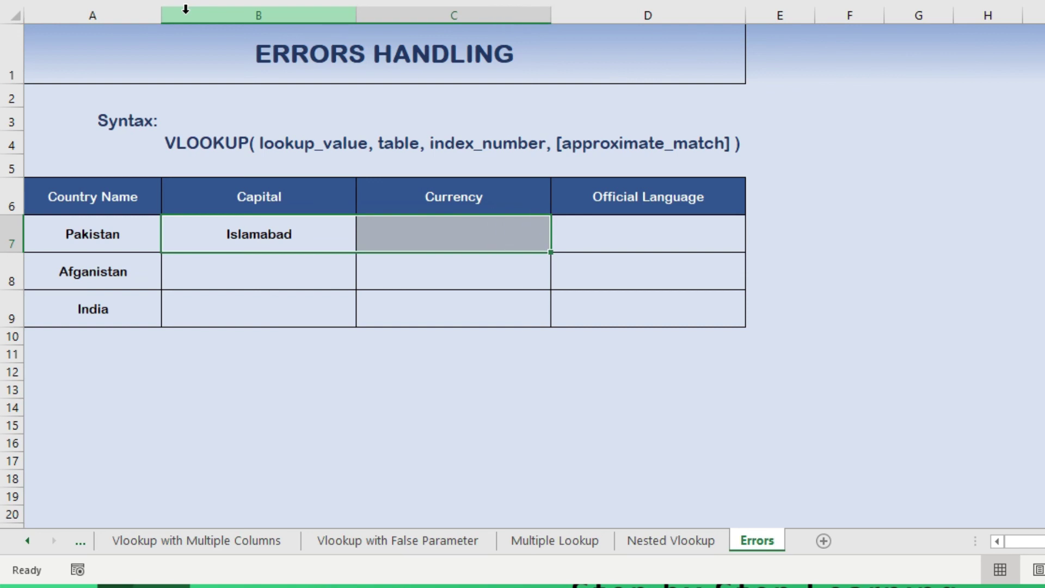
pyautogui.hotkey('shift', 'Down')
pyautogui.hotkey('shift', 'Down')
pyautogui.press('F2')
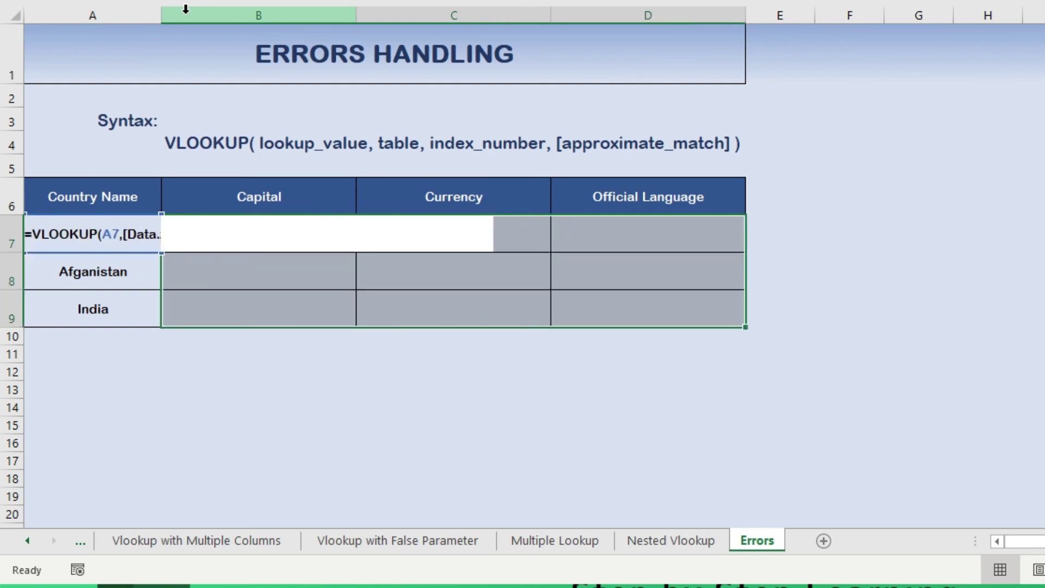
pyautogui.hotkey('ctrl', 'Return')
pyautogui.press('Right')
pyautogui.press('Left')
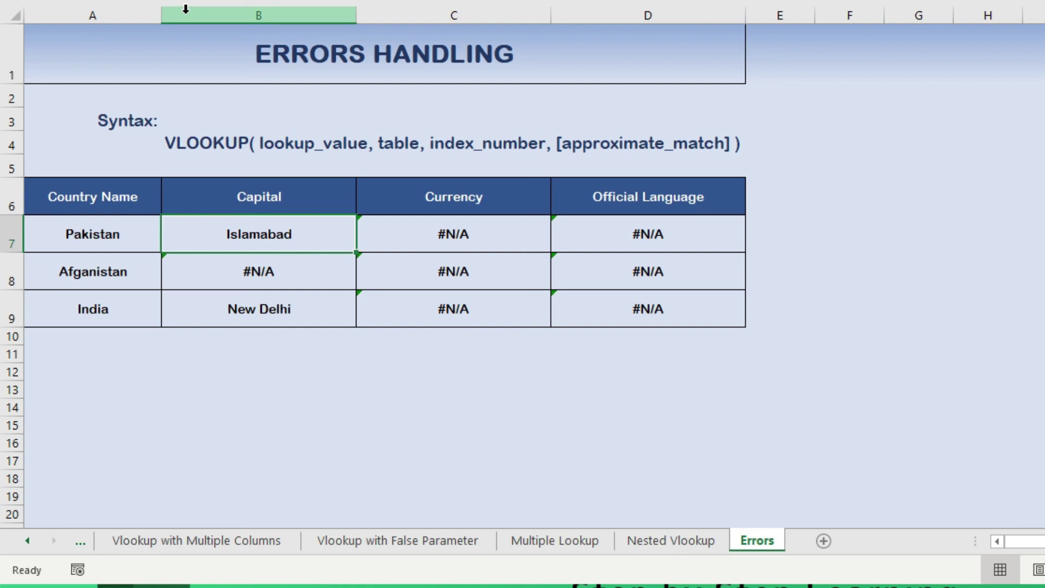
# - Lock the lookup value column in the B7 VLOOKUP formula by changing its reference to $A7
pyautogui.press('Down')
pyautogui.press('Up')
pyautogui.press('F2')
pyautogui.press('Left')
pyautogui.press('Left')
pyautogui.press('Left')
pyautogui.press('Left')
pyautogui.press('Left')
pyautogui.press('Left')
pyautogui.press('Left')
pyautogui.press('Left')
pyautogui.press('Left')
pyautogui.press('Left')
pyautogui.press('Left')
pyautogui.press('Left')
pyautogui.press('Left')
pyautogui.press('Left')
pyautogui.press('Left')
pyautogui.press('Left')
pyautogui.press('Left')
pyautogui.press('Left')
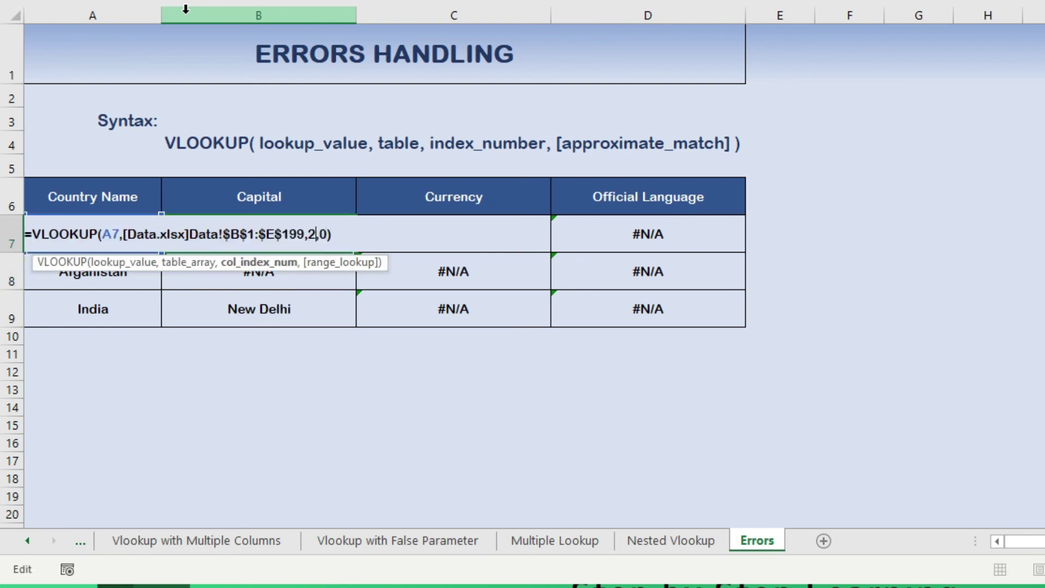
pyautogui.press('Left')
pyautogui.press('Left')
pyautogui.press('Left')
pyautogui.press('Left')
pyautogui.press('Left')
pyautogui.press('Left')
pyautogui.press('Left')
pyautogui.press('Left')
pyautogui.press('Left')
pyautogui.press('Left')
pyautogui.press('Left')
pyautogui.press('Left')
pyautogui.press('Left')
pyautogui.press('Left')
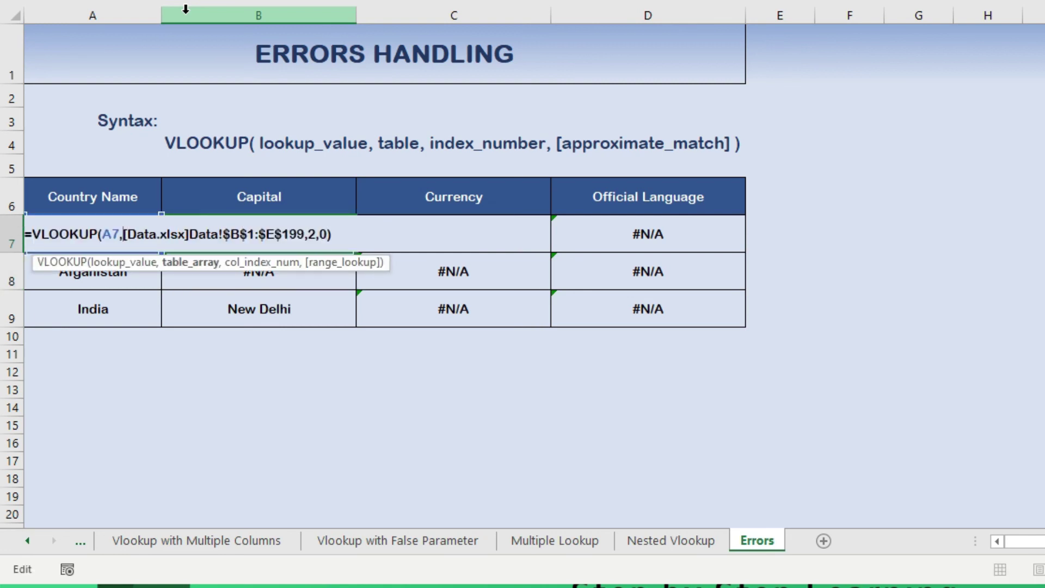
pyautogui.press('Left')
pyautogui.press('Left')
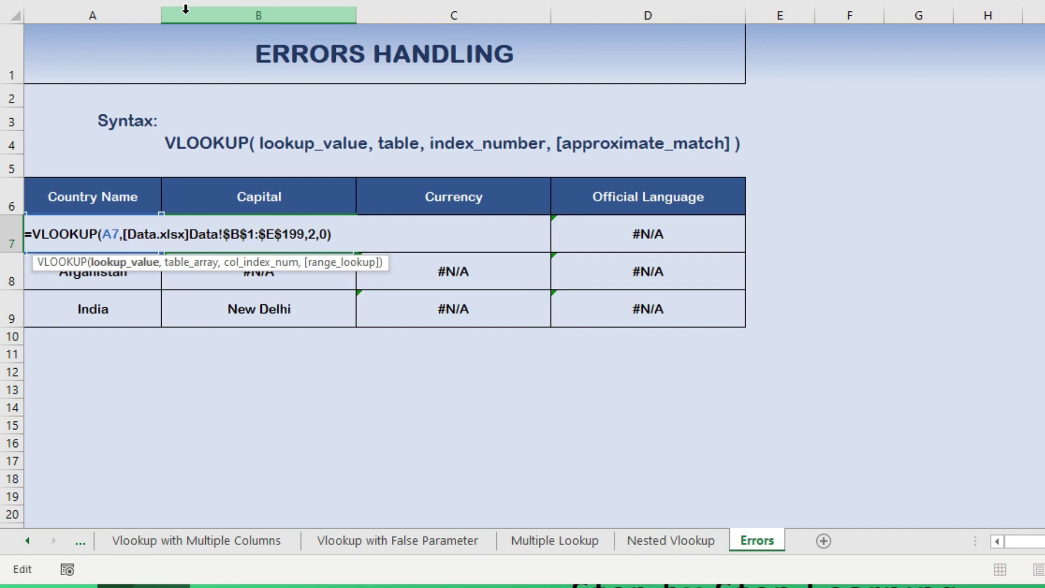
pyautogui.press('F4')
pyautogui.press('F4')
pyautogui.press('F4')
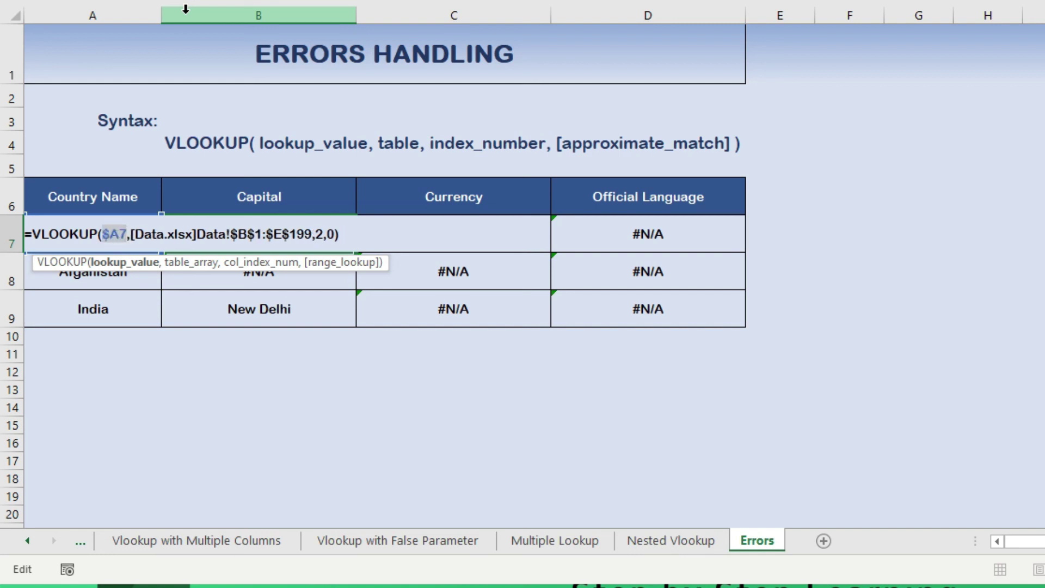
pyautogui.press('Return')
# - Fill the Capital formulas in B7:B9 rightward through the Currency and Official Language columns
pyautogui.press('Up')
pyautogui.hotkey('shift', 'Right')
pyautogui.hotkey('shift', 'Right')
pyautogui.hotkey('shift', 'Down')
pyautogui.hotkey('shift', 'Down')
pyautogui.hotkey('ctrl', 'r')
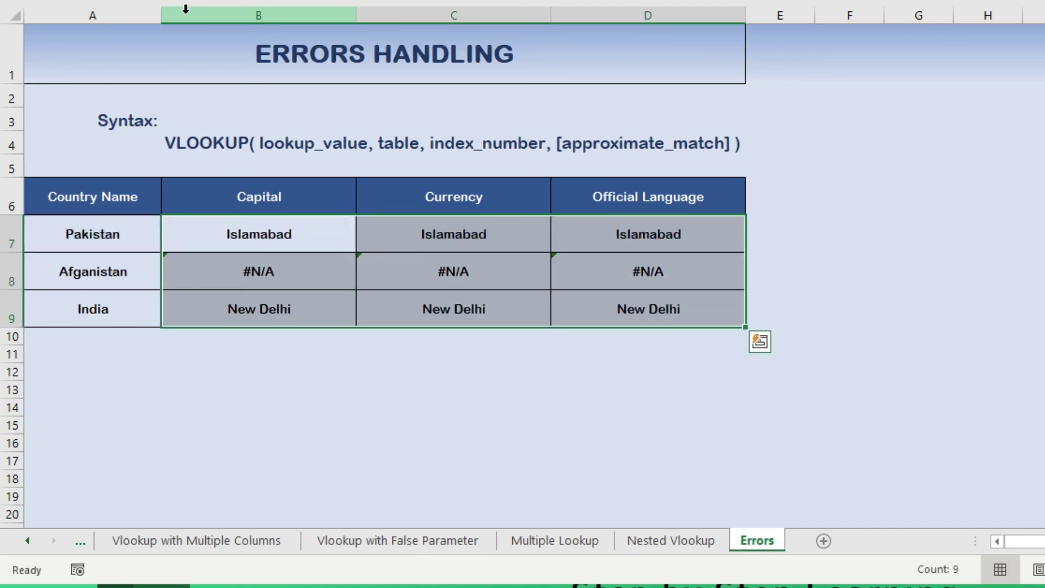
pyautogui.press('Down')
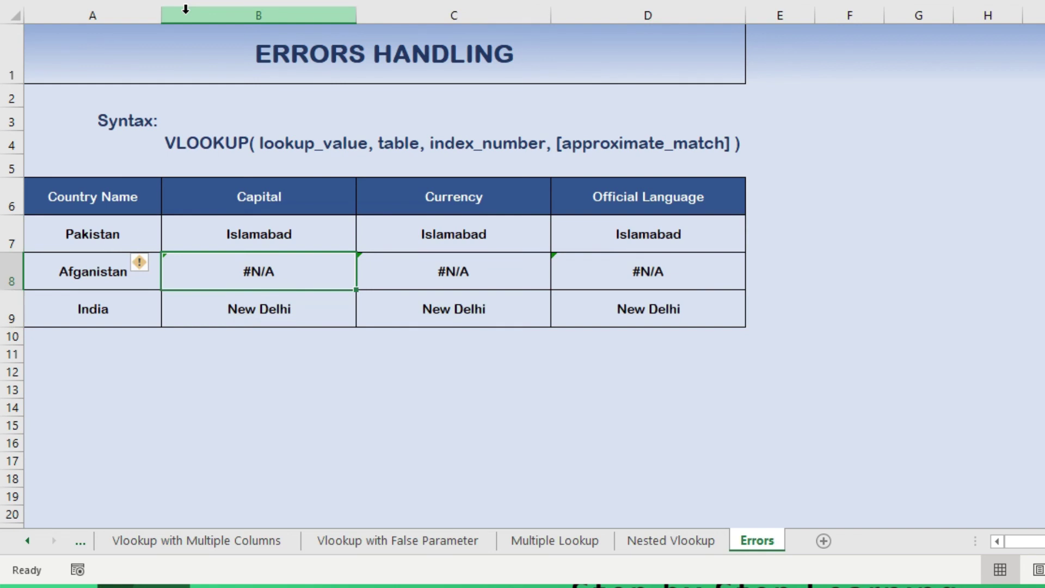
# - Switch to the Data workbook and search the Country Name column of its Data sheet for afg
pyautogui.press('Down')
pyautogui.press('Up')
pyautogui.press('Left')
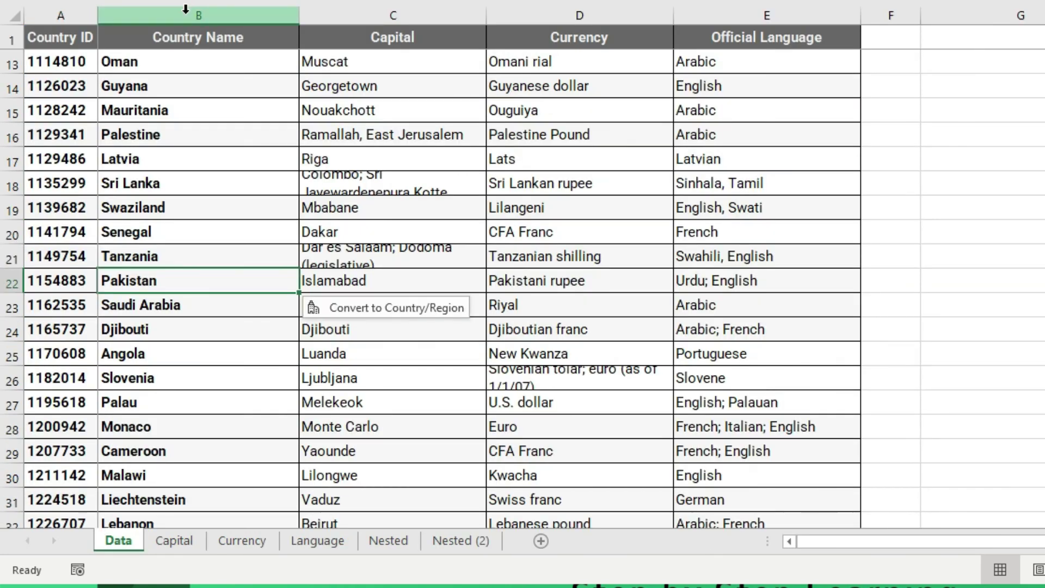
pyautogui.click(186, 10)
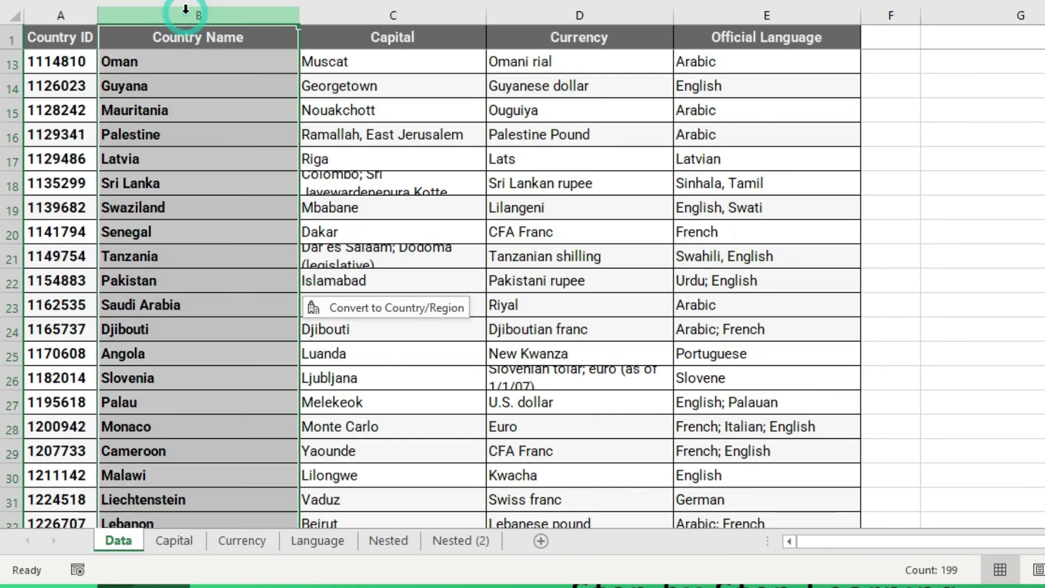
pyautogui.hotkey('ctrl', 'f')
pyautogui.write('afg')
pyautogui.press('Return')
pyautogui.press('Escape')
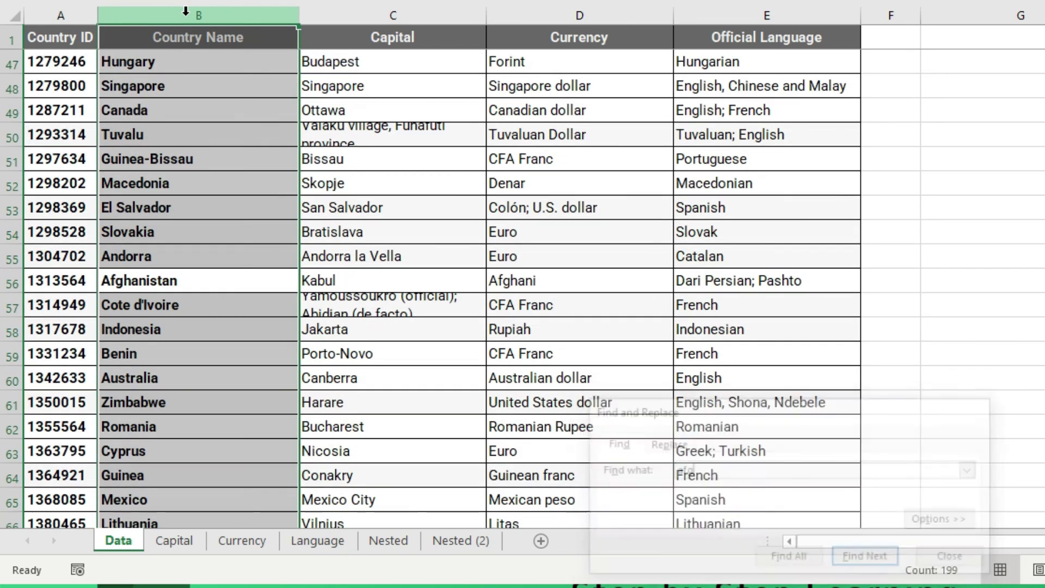
pyautogui.press('Down')
pyautogui.press('Up')
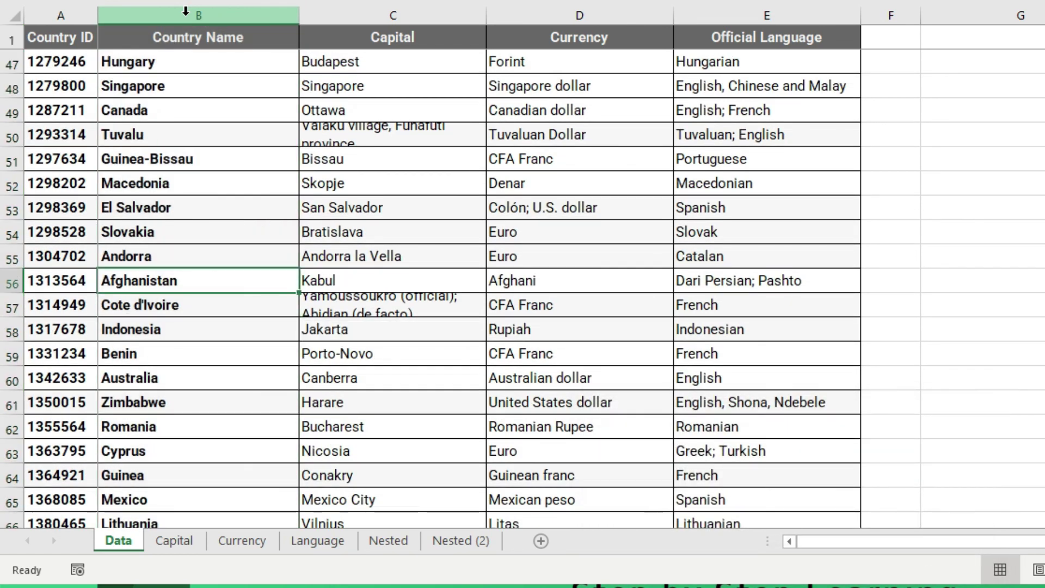
# - Copy Afghanistan from B56 and paste it as values into A8 of the Errors sheet in the VLookup workbook
pyautogui.hotkey('ctrl', 'c')
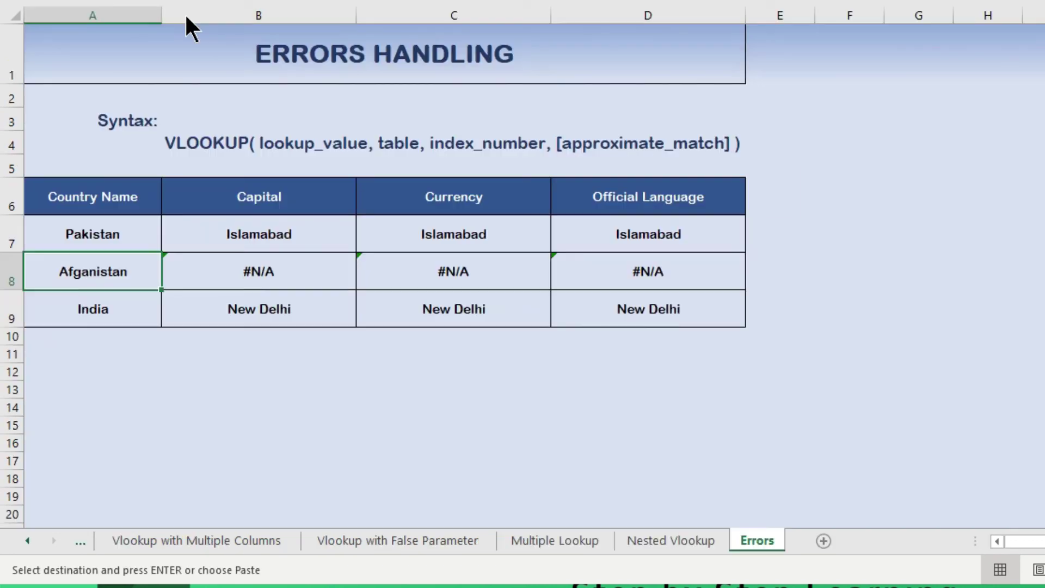
pyautogui.press('Down')
pyautogui.press('Up')
pyautogui.hotkey('ctrl', 'alt', 'v')
pyautogui.press('v')
pyautogui.press('Return')
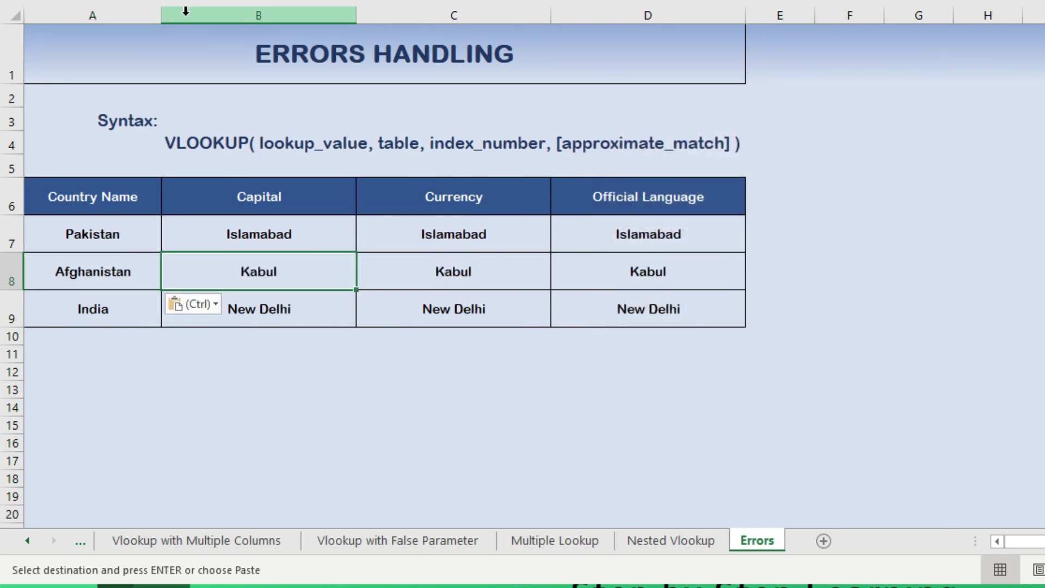
pyautogui.press('Up')
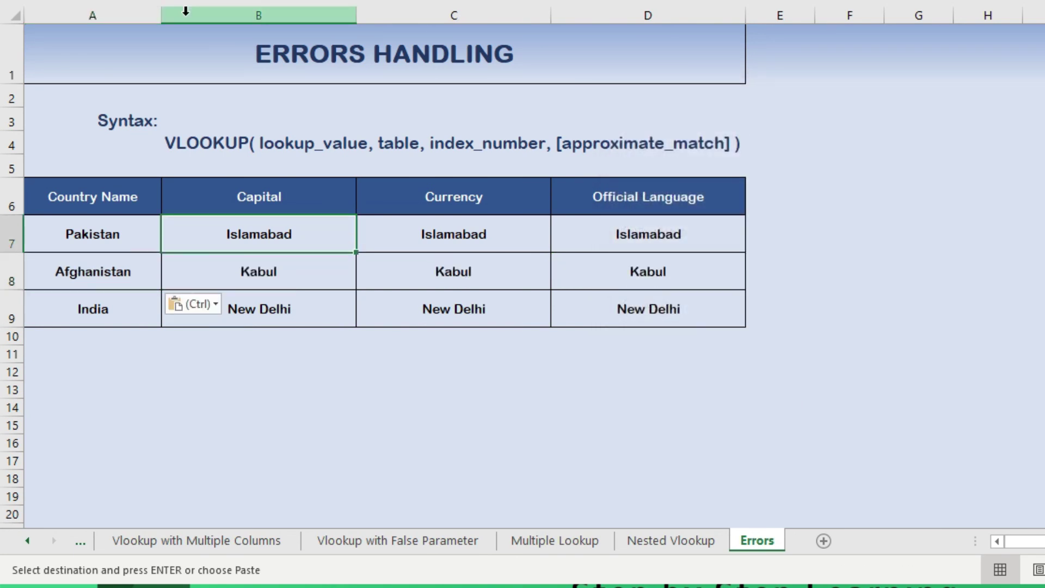
pyautogui.press('Down')
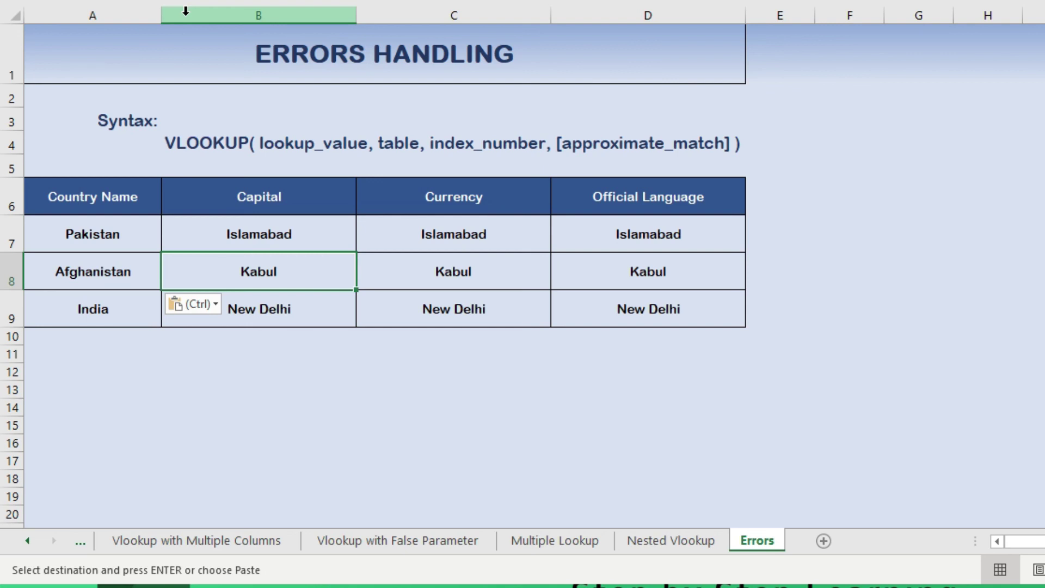
pyautogui.press('Left')
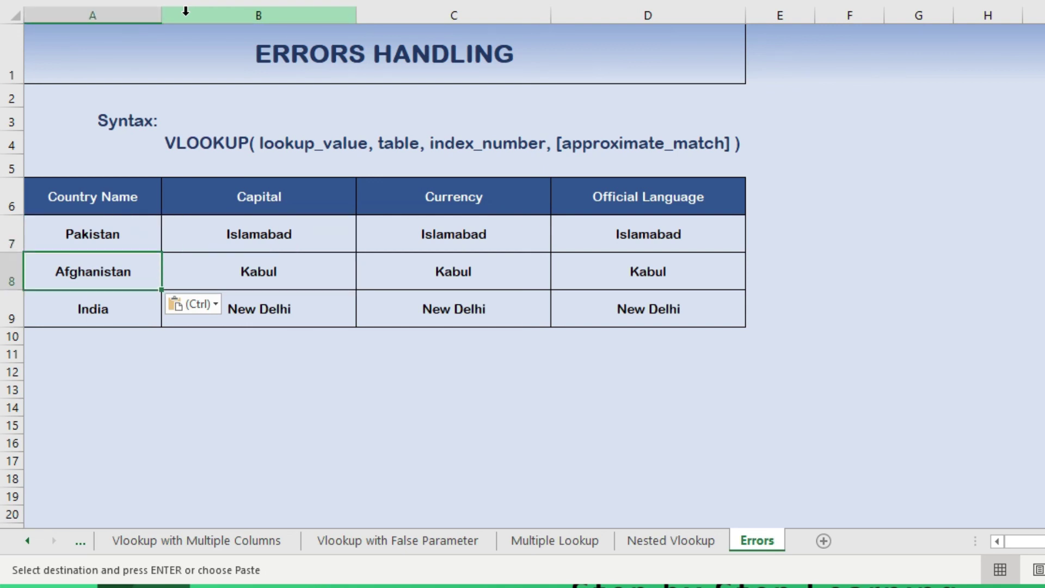
pyautogui.press('Up')
pyautogui.press('Up')
pyautogui.press('Right')
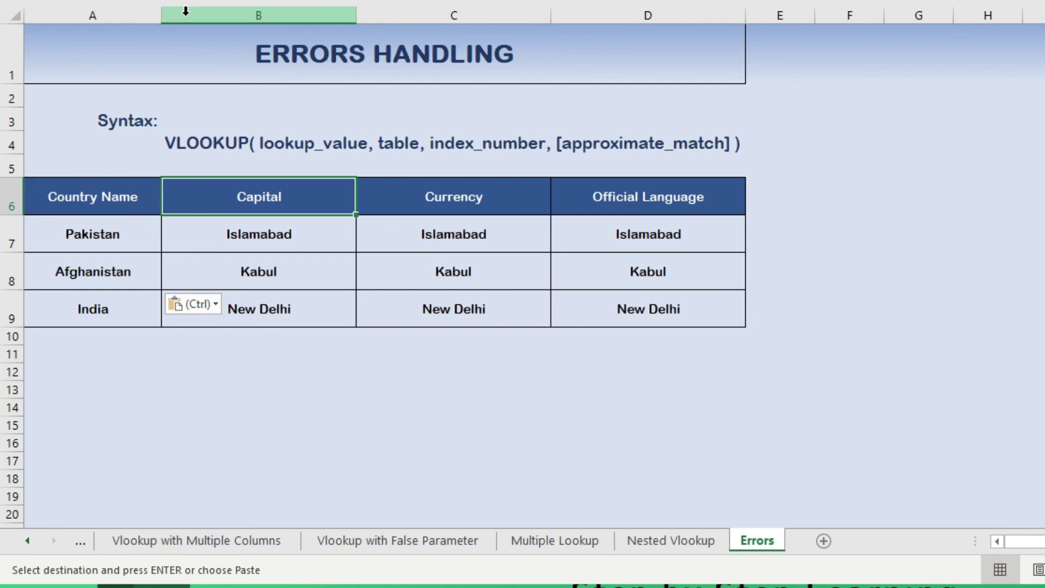
pyautogui.press('Down')
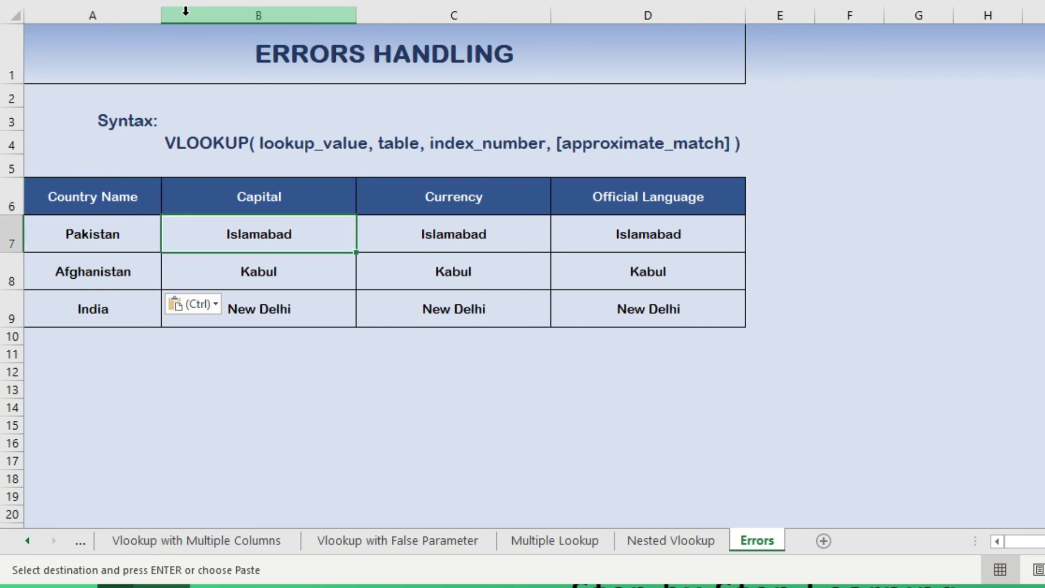
# - Add a trailing space after Afghanistan in A8
pyautogui.press('Left')
pyautogui.press('Down')
pyautogui.press('F2')
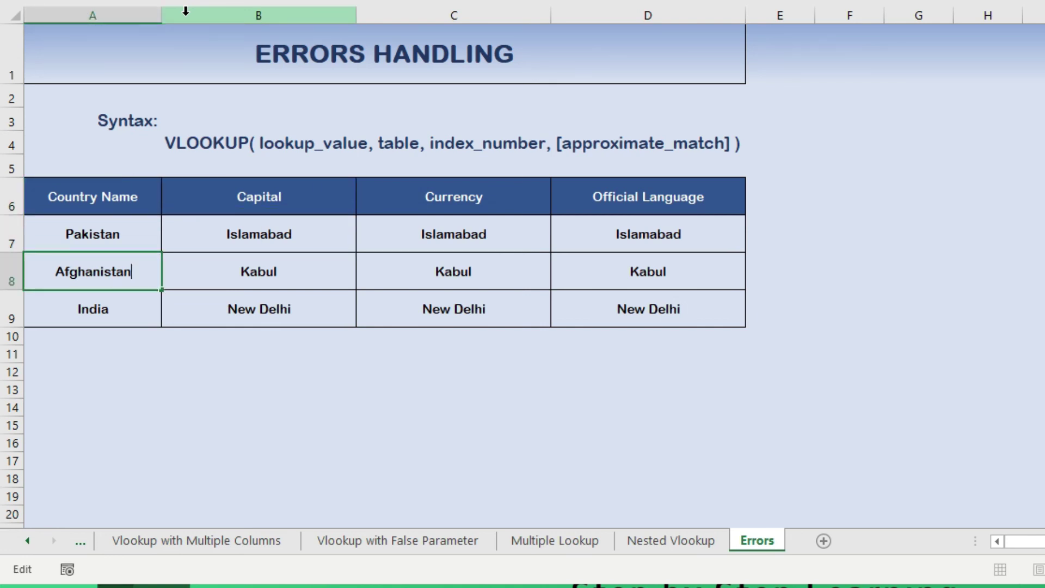
pyautogui.press('Return')
pyautogui.press('Up')
pyautogui.press('Right')
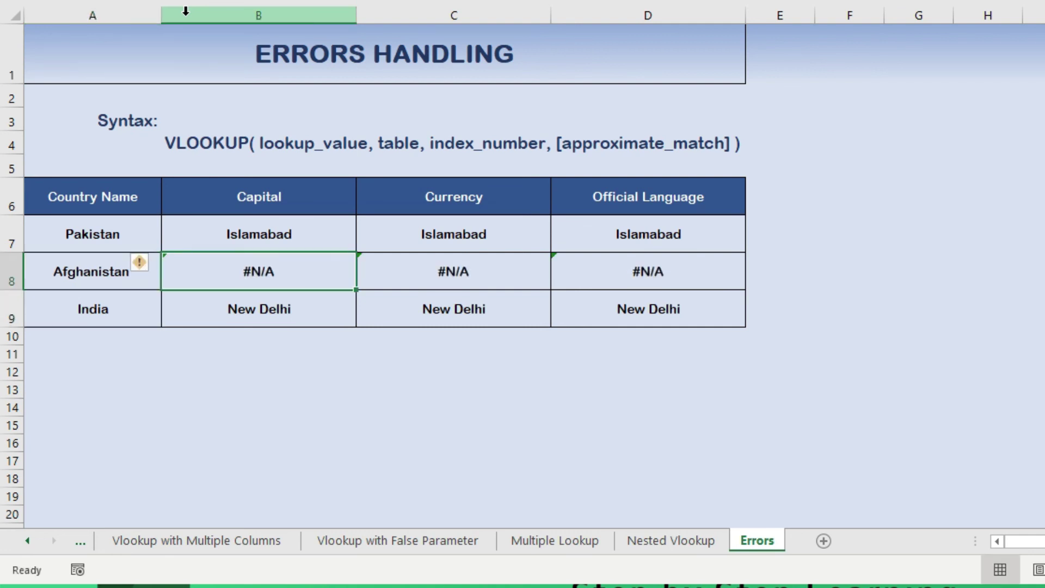
# - Undo the trailing space added to the country name in A8
pyautogui.press('Left')
pyautogui.press('Right')
pyautogui.hotkey('ctrl', 'z')
pyautogui.press('Up')
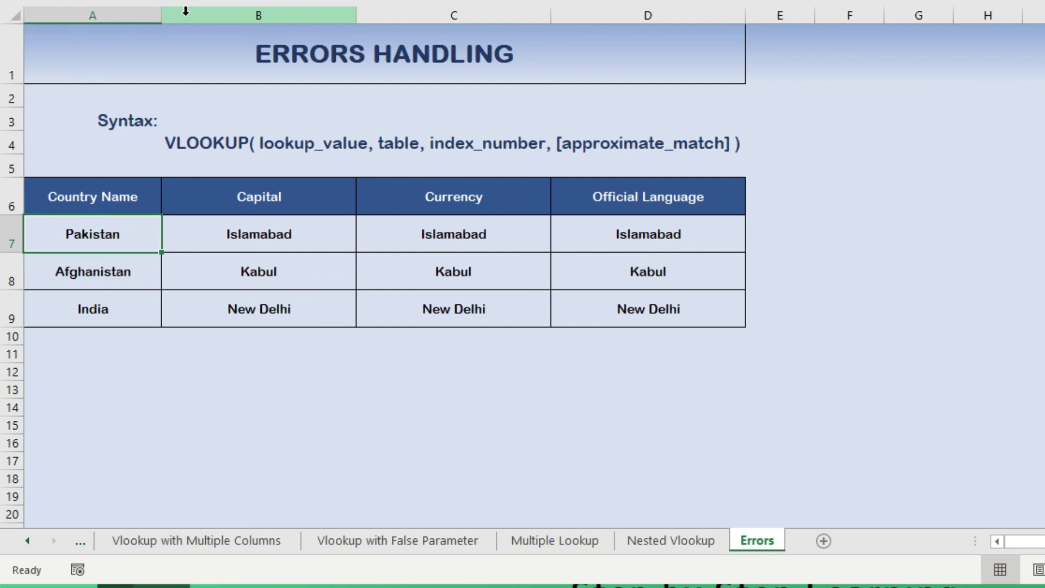
# - Change the column index in the Currency VLOOKUP formula in C7 to 32
pyautogui.press('Right')
pyautogui.press('Right')
pyautogui.press('Right')
pyautogui.press('Left')
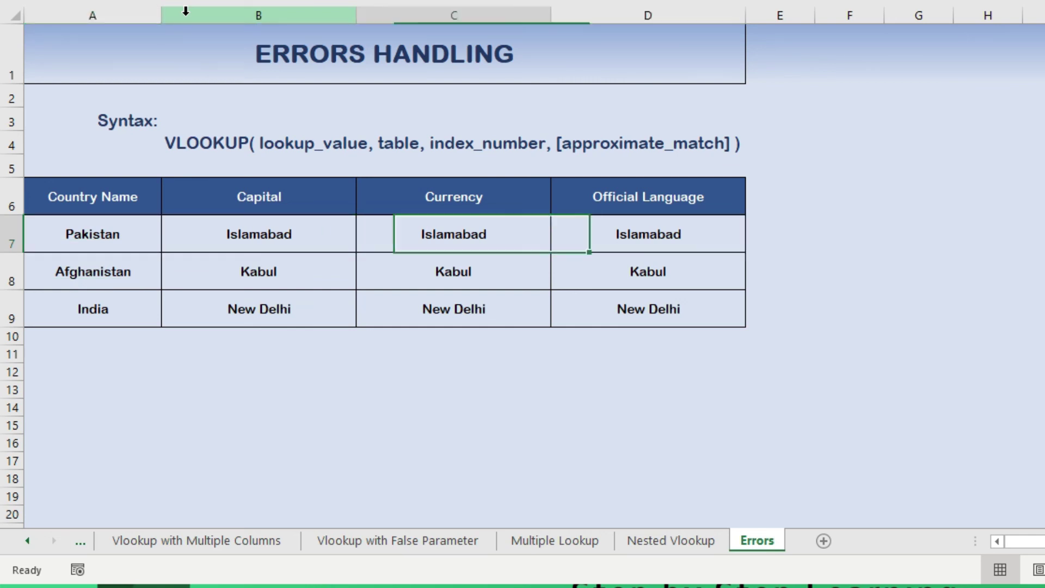
pyautogui.press('F2')
pyautogui.press('Left')
pyautogui.press('Left')
pyautogui.press('Left')
pyautogui.press('Left')
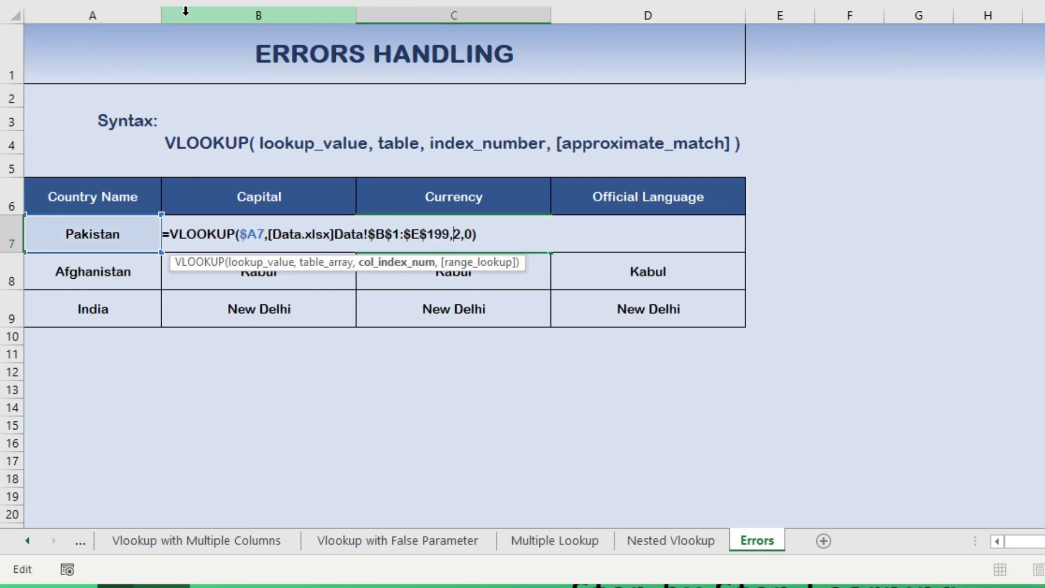
pyautogui.write('3')
pyautogui.press('Return')
# - Examine the column index argument of the VLOOKUP formula in C7
pyautogui.press('Up')
pyautogui.press('F2')
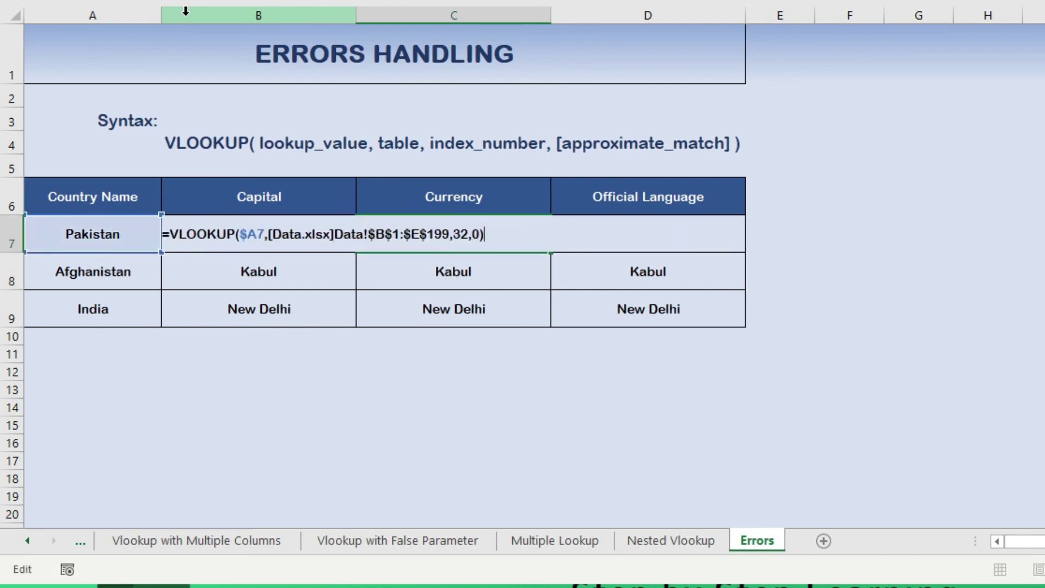
pyautogui.press('Escape')
pyautogui.press('Down')
pyautogui.press('Up')
pyautogui.press('F2')
pyautogui.press('Left')
pyautogui.press('Left')
pyautogui.press('Left')
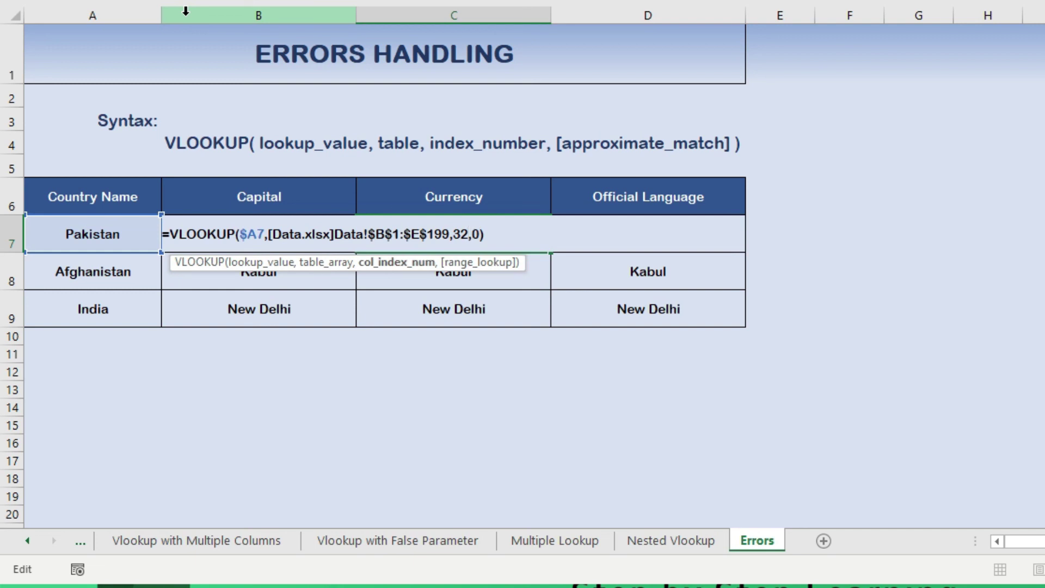
pyautogui.press('Return')
pyautogui.press('Up')
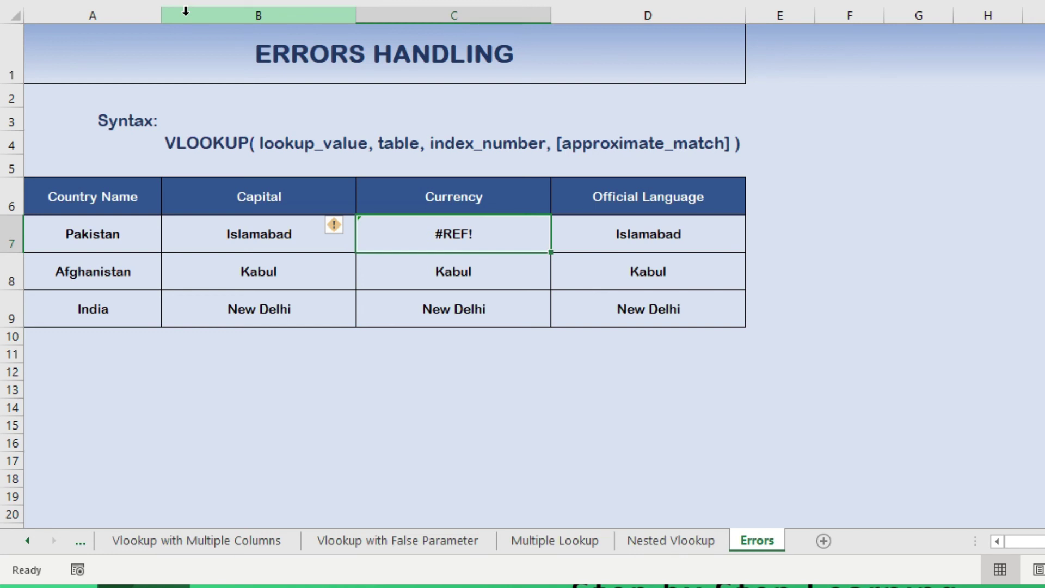
# - Correct the column index in the C7 VLOOKUP formula to 3
pyautogui.press('F2')
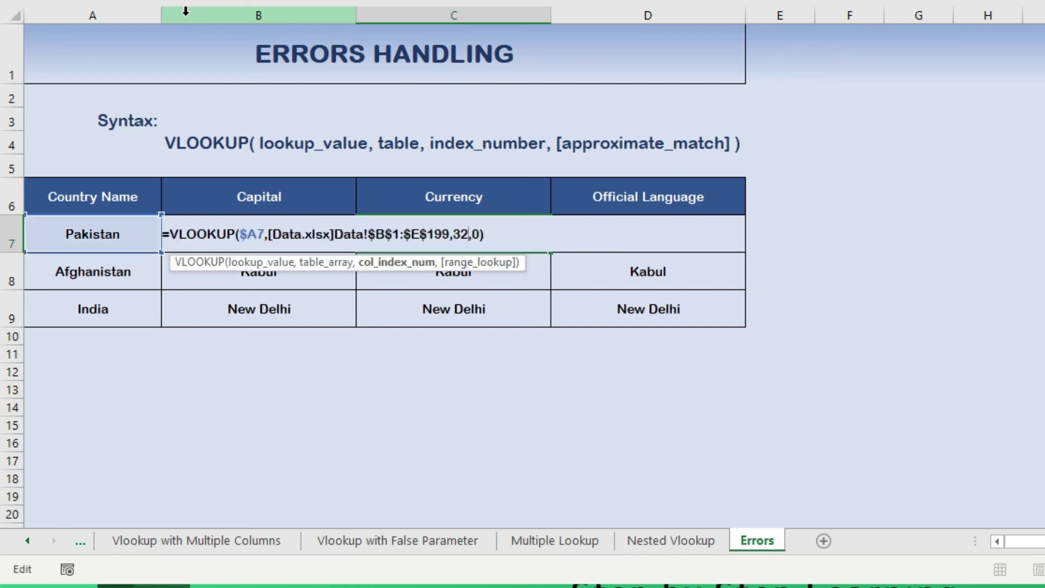
pyautogui.press('BackSpace')
pyautogui.press('Return')
# - Set the column index in the Official Language VLOOKUP formula in D7 to 4
pyautogui.press('Up')
pyautogui.press('Right')
pyautogui.press('F2')
pyautogui.press('Left')
pyautogui.press('Left')
pyautogui.hotkey('shift', 'Left')
pyautogui.write('4')
pyautogui.press('Return')
# - Change the column index in the D7 VLOOKUP formula to 5, beyond the table's last column
pyautogui.press('Up')
pyautogui.press('F2')
pyautogui.hotkey('shift', 'Left')
pyautogui.write('5')
pyautogui.press('Return')
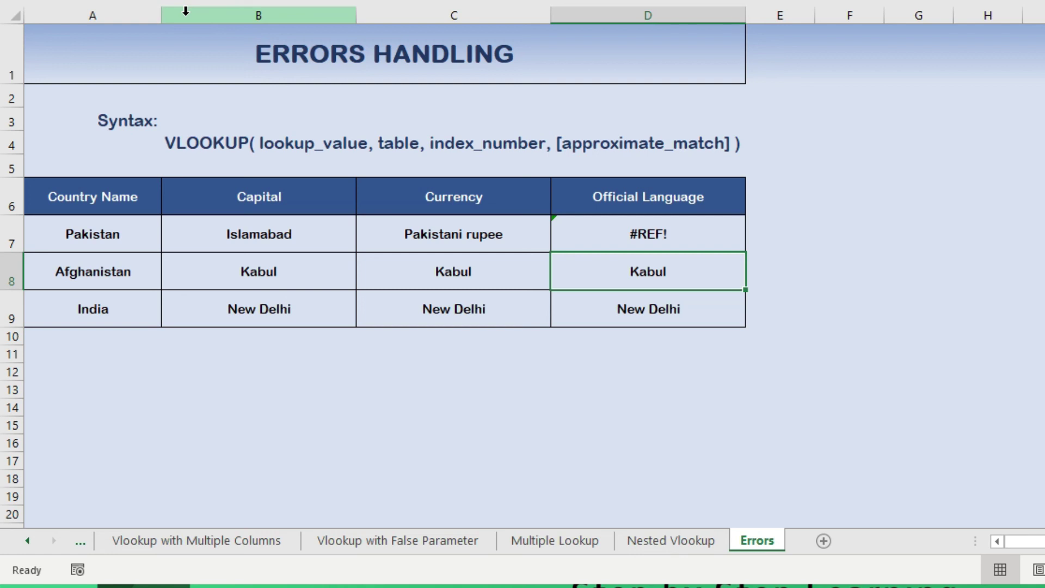
# - Undo the last column index change in D7
pyautogui.hotkey('ctrl', 'z')
pyautogui.press('Down')
pyautogui.press('Up')
pyautogui.press('Down')
pyautogui.press('Down')
pyautogui.press('Up')
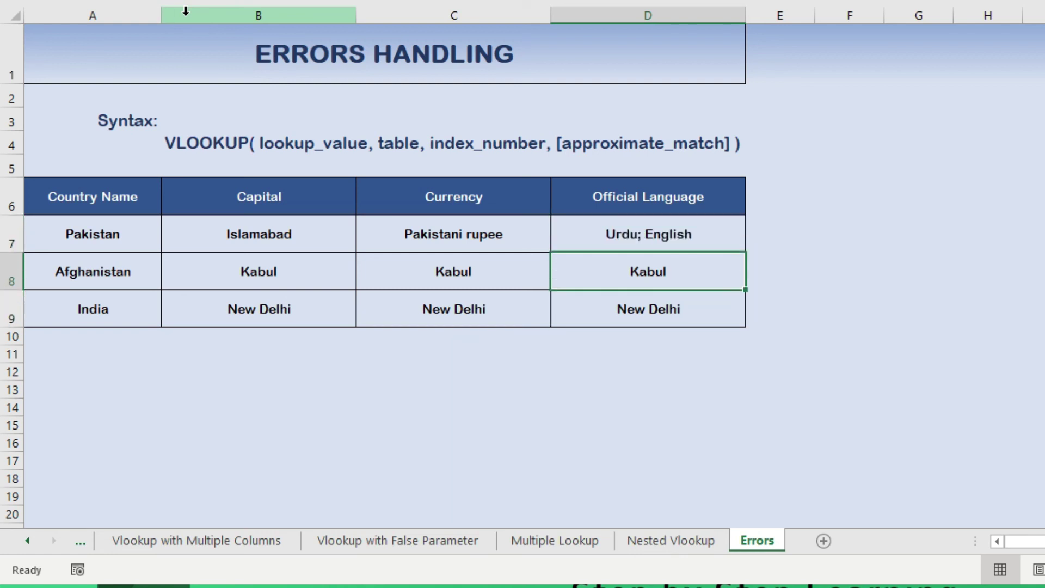
# - Fill the B7 Capital formula down through B7:B9
pyautogui.press('Left')
pyautogui.press('Left')
pyautogui.press('Up')
pyautogui.hotkey('shift', 'Down')
pyautogui.hotkey('shift', 'Down')
pyautogui.press('F2')
pyautogui.hotkey('ctrl', 'Return')
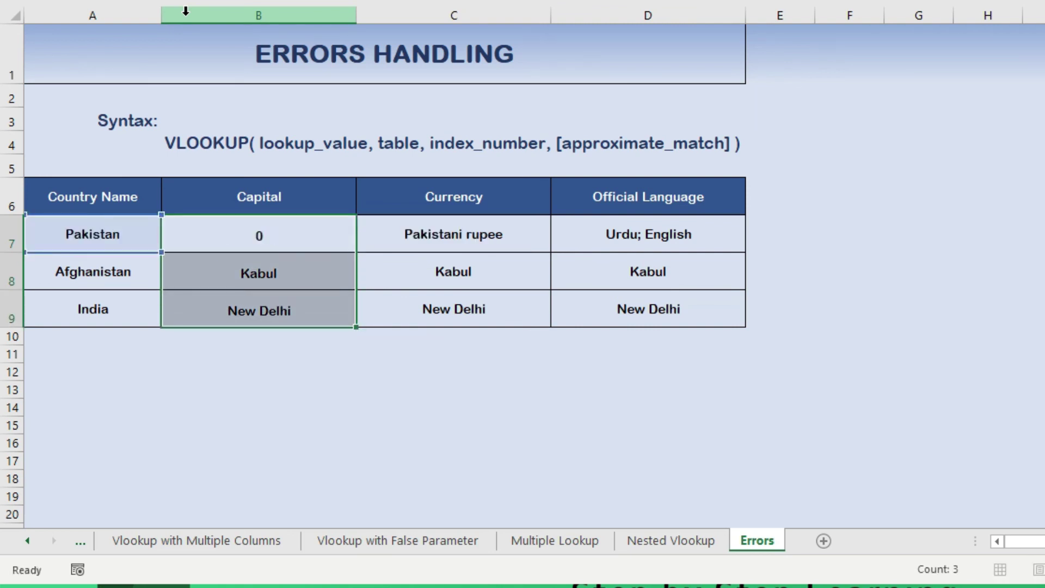
# - Fill the C7 Currency formula down through C7:C9
pyautogui.press('Right')
pyautogui.hotkey('shift', 'Down')
pyautogui.hotkey('shift', 'Down')
pyautogui.press('F2')
pyautogui.hotkey('ctrl', 'Return')
# - Fill the D7 Official Language formula down through D7:D9
pyautogui.press('Right')
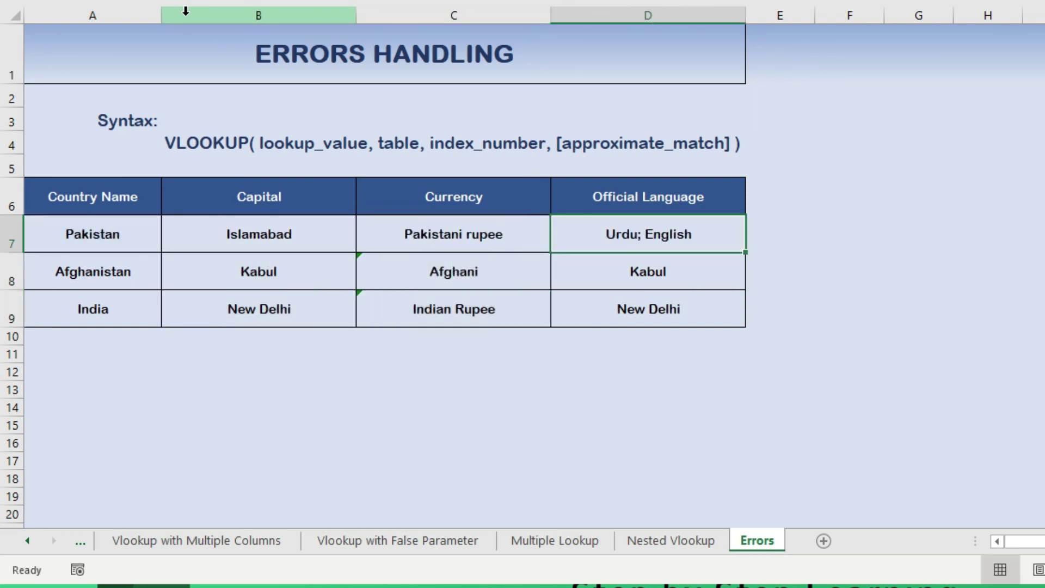
pyautogui.hotkey('shift', 'Down')
pyautogui.hotkey('shift', 'Down')
pyautogui.press('F2')
pyautogui.hotkey('ctrl', 'Return')
pyautogui.press('Down')
pyautogui.press('Down')
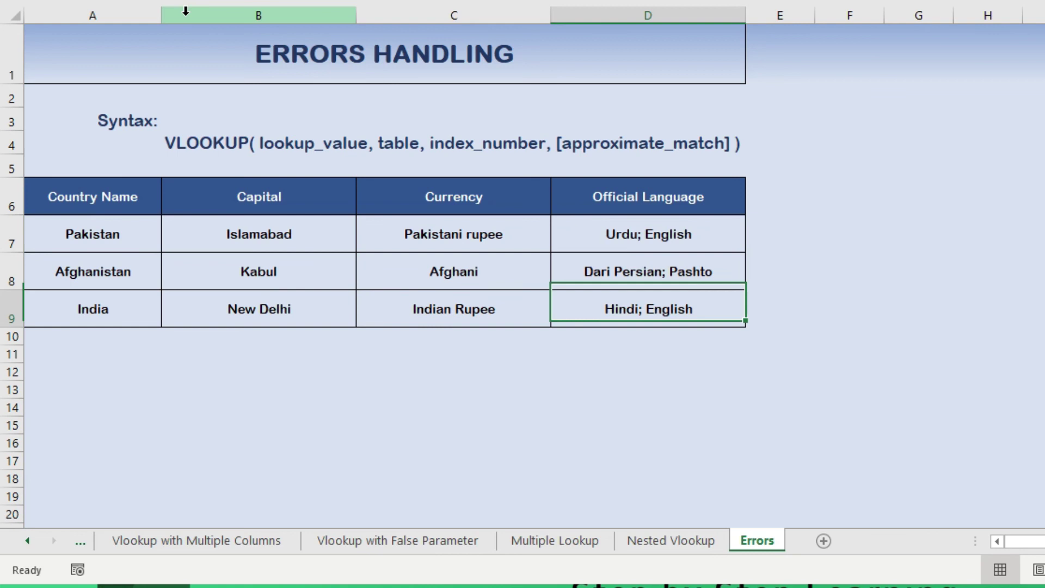
# - Add a trailing space after Pakistan in A7 to make its lookups fail
pyautogui.press('Up')
pyautogui.press('Up')
pyautogui.press('Left')
pyautogui.press('Left')
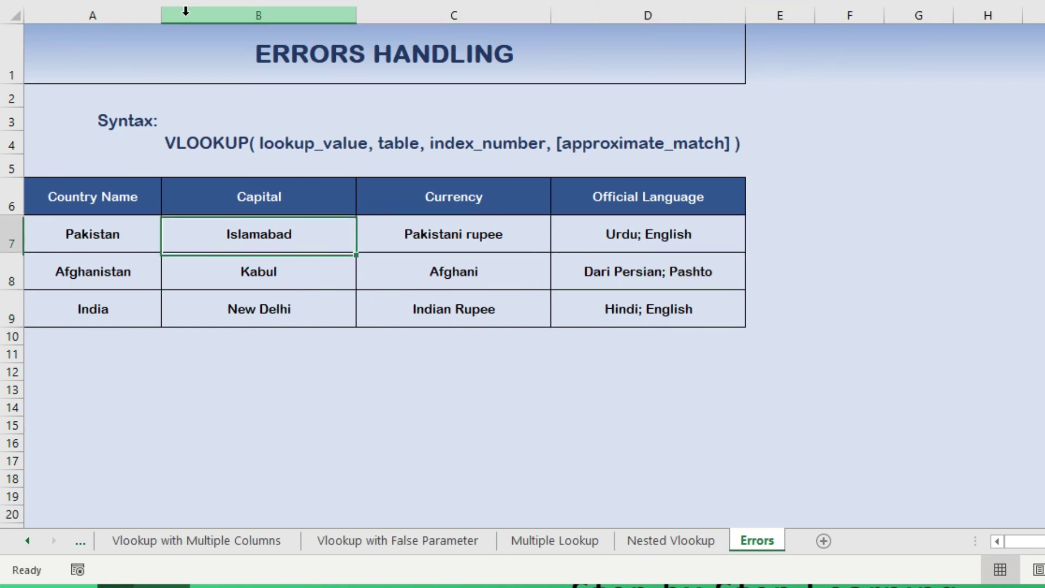
pyautogui.press('F2')
pyautogui.press('Escape')
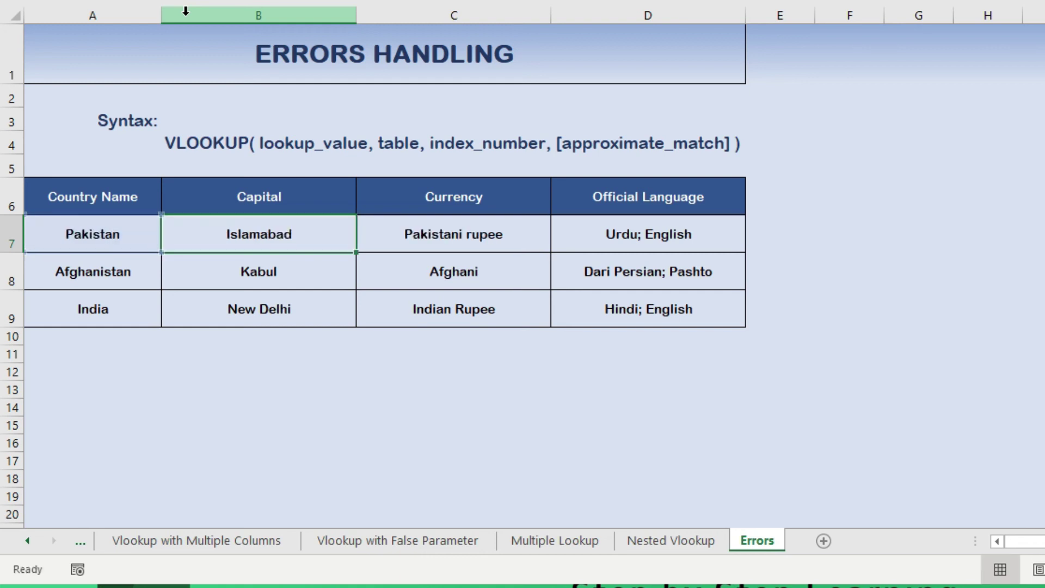
pyautogui.press('Left')
pyautogui.press('F2')
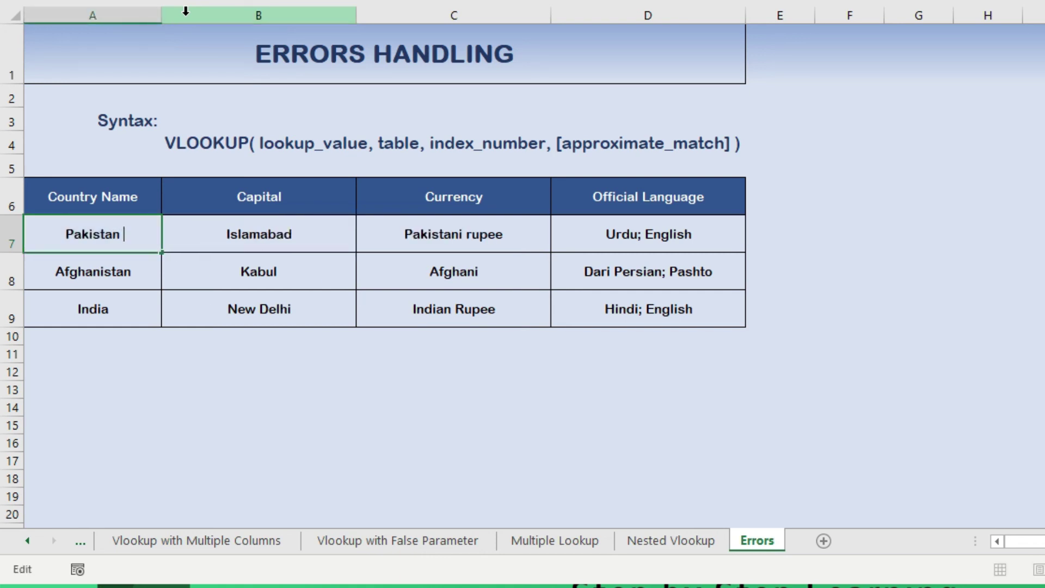
pyautogui.press('Return')
pyautogui.press('Up')
pyautogui.press('Right')
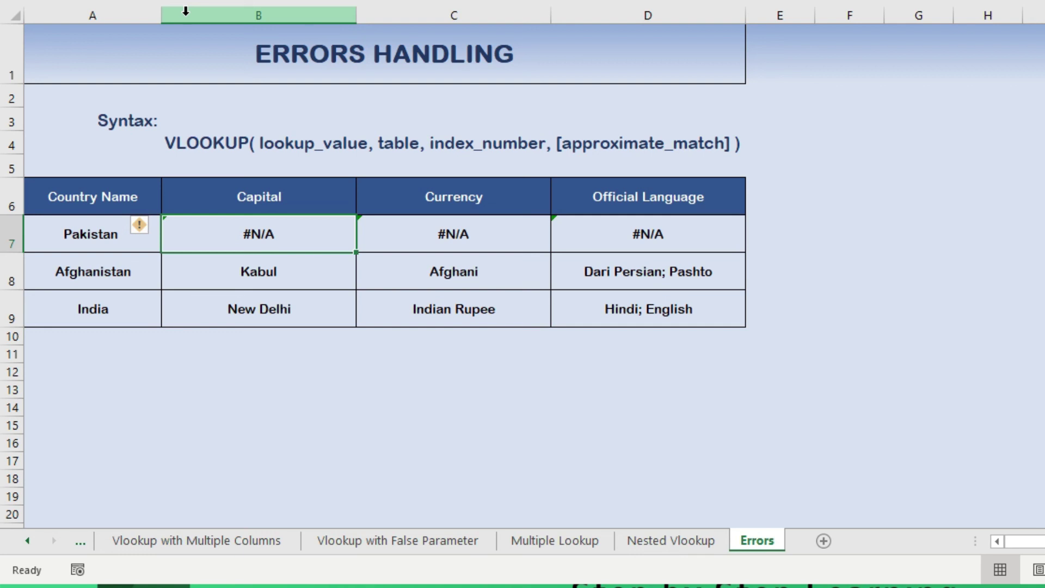
# - Wrap the Capital VLOOKUP in B7 in IFNA, with an empty string "" as the value for #N/A
pyautogui.press('F2')
pyautogui.press('Left')
pyautogui.press('Left')
pyautogui.press('Left')
pyautogui.press('Left')
pyautogui.press('Left')
pyautogui.press('Left')
pyautogui.press('Left')
pyautogui.press('Left')
pyautogui.press('Left')
pyautogui.press('Left')
pyautogui.press('Left')
pyautogui.press('Left')
pyautogui.press('Left')
pyautogui.press('Left')
pyautogui.press('Left')
pyautogui.press('Left')
pyautogui.press('Left')
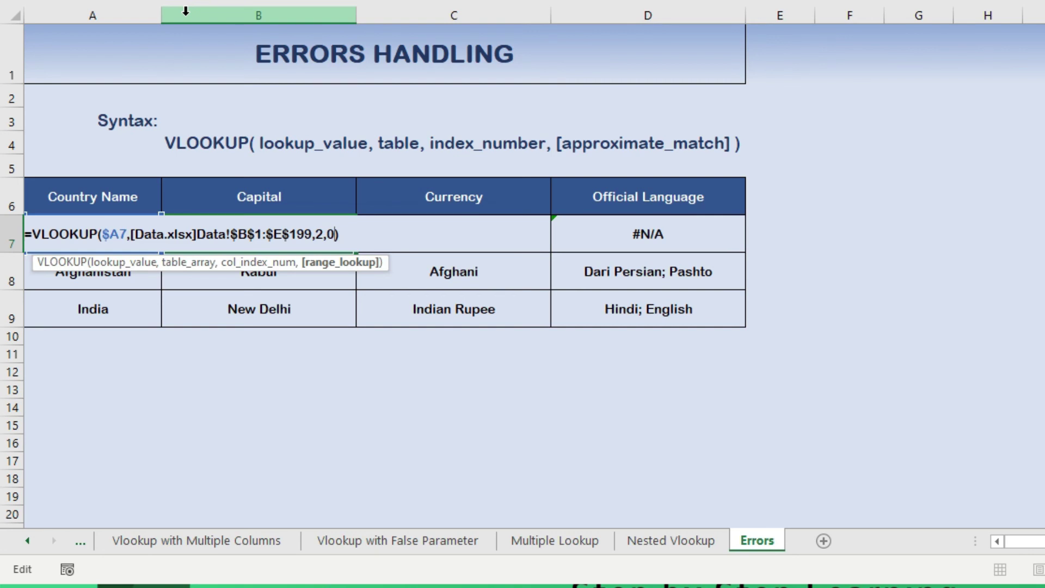
pyautogui.press('Left')
pyautogui.press('Left')
pyautogui.press('Left')
pyautogui.press('Left')
pyautogui.press('Left')
pyautogui.press('Left')
pyautogui.press('Left')
pyautogui.press('Left')
pyautogui.press('Left')
pyautogui.press('Left')
pyautogui.press('Left')
pyautogui.press('Left')
pyautogui.press('Left')
pyautogui.press('Left')
pyautogui.press('Left')
pyautogui.press('Left')
pyautogui.press('Left')
pyautogui.press('Left')
pyautogui.press('Left')
pyautogui.press('Left')
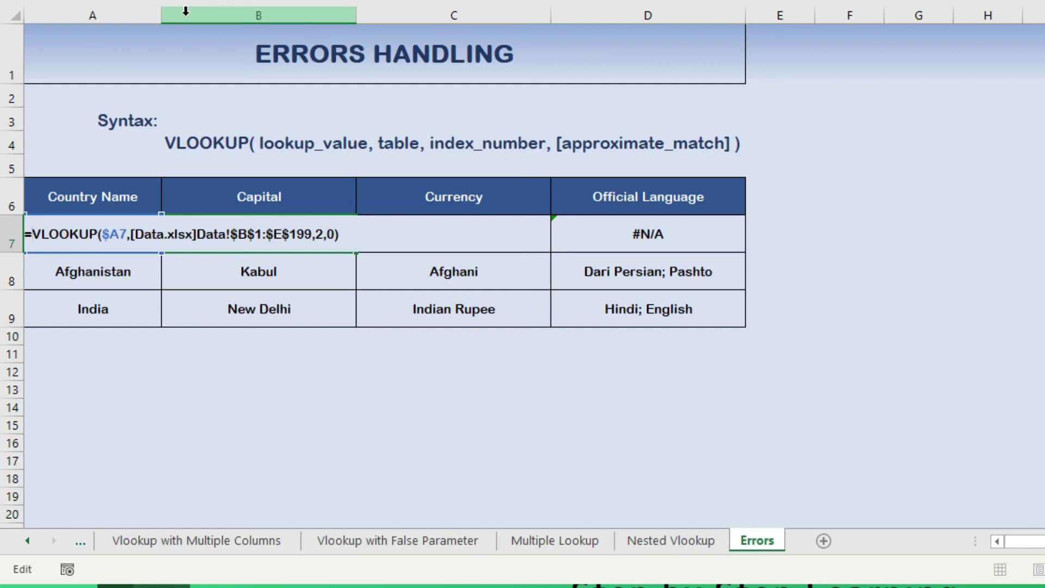
pyautogui.write('iF')
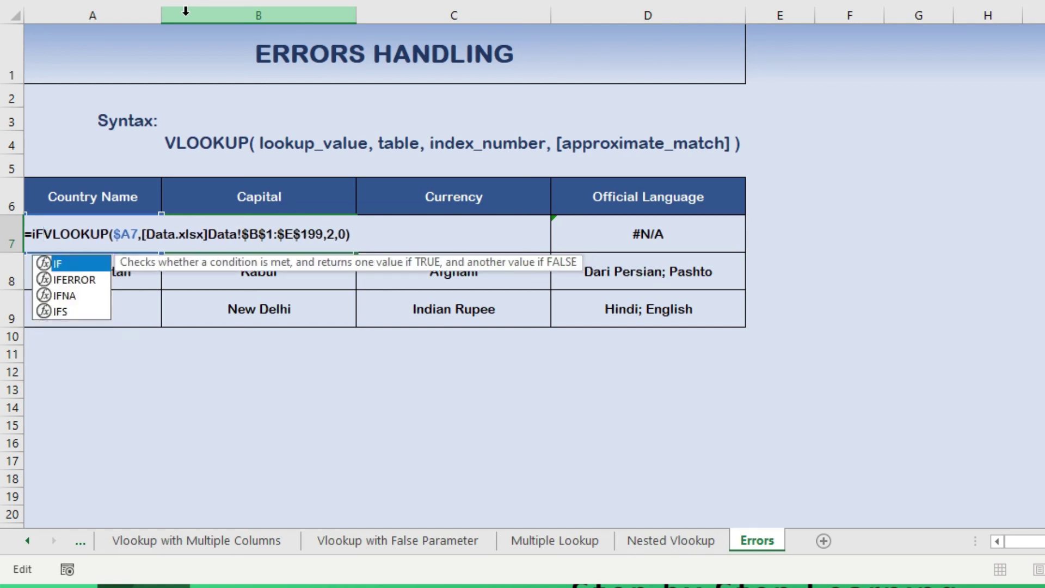
pyautogui.write('na(')
pyautogui.click(404, 235)
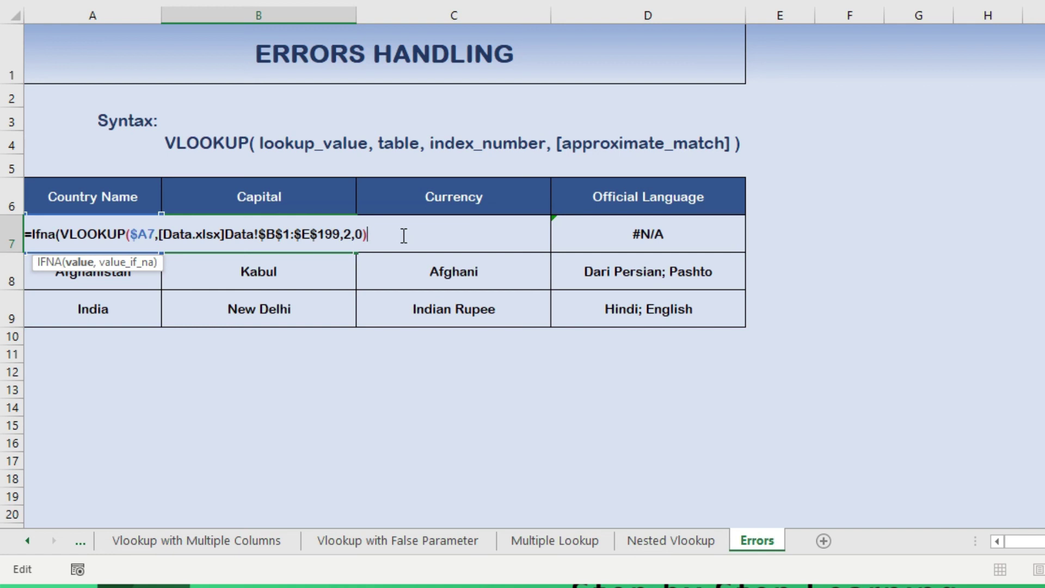
pyautogui.write(',')
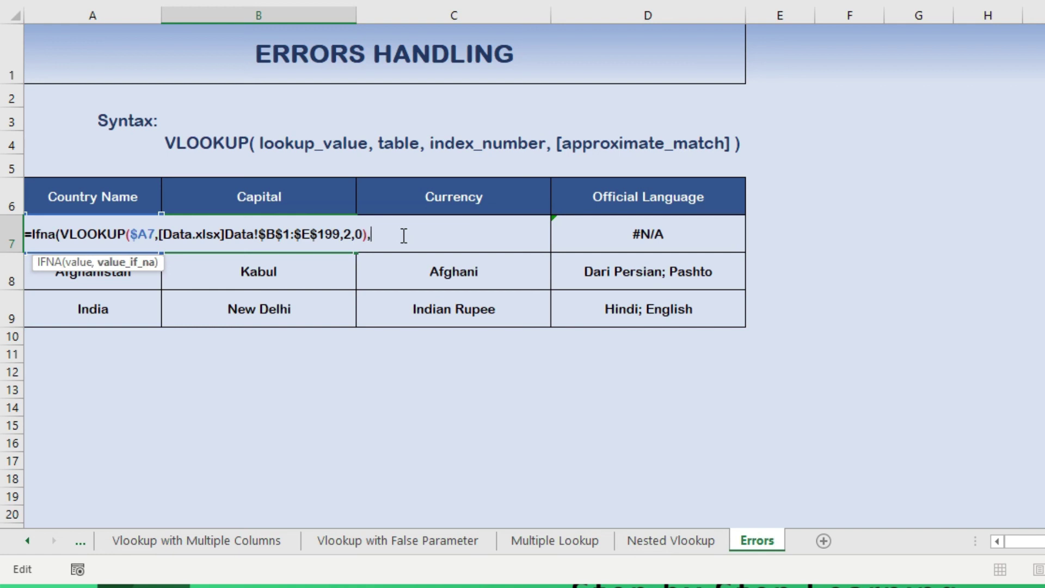
pyautogui.write('"')
pyautogui.press('BackSpace')
pyautogui.write('""')
pyautogui.press('Return')
pyautogui.press('Up')
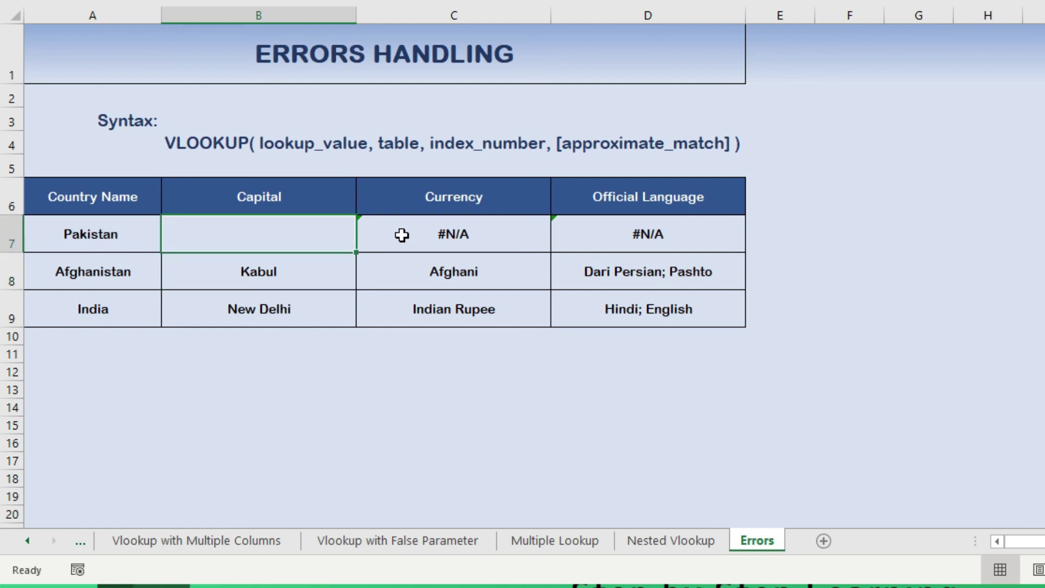
# - Set the IFNA fallback text in B7 to "Not Found"
pyautogui.press('F2')
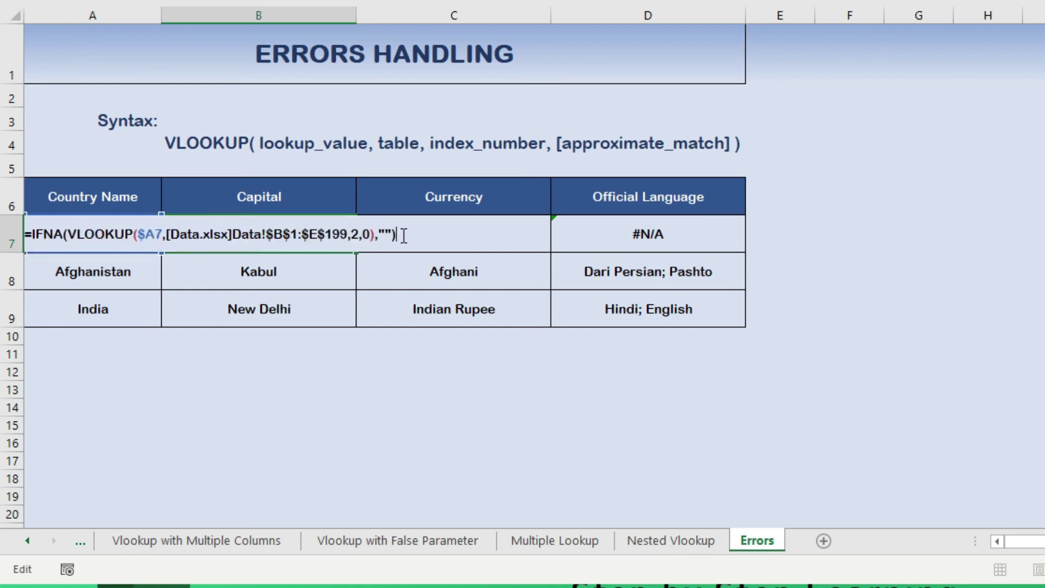
pyautogui.press('Left')
pyautogui.press('Left')
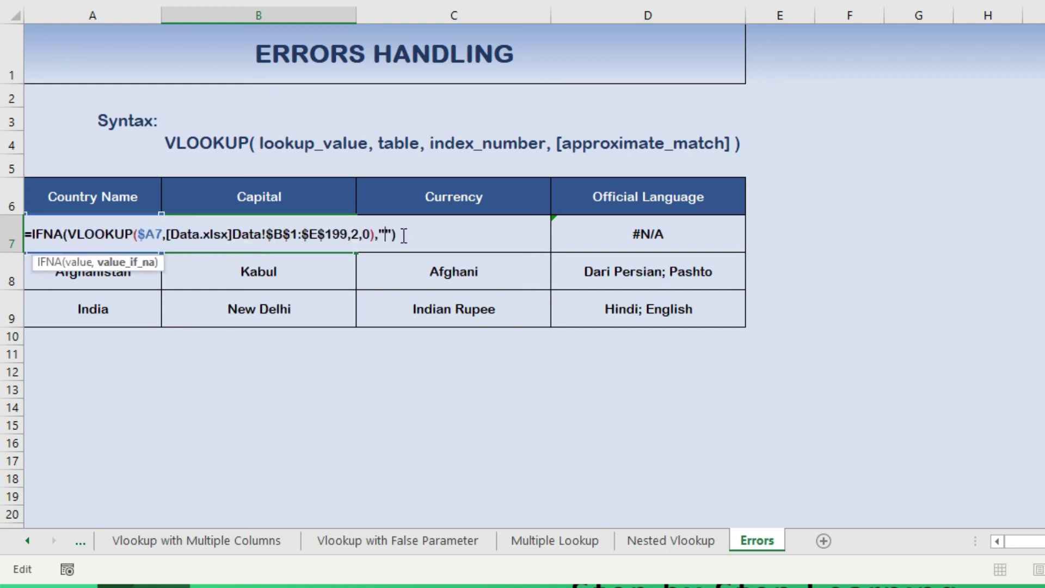
pyautogui.write('Not Found')
pyautogui.press('Return')
pyautogui.press('Up')
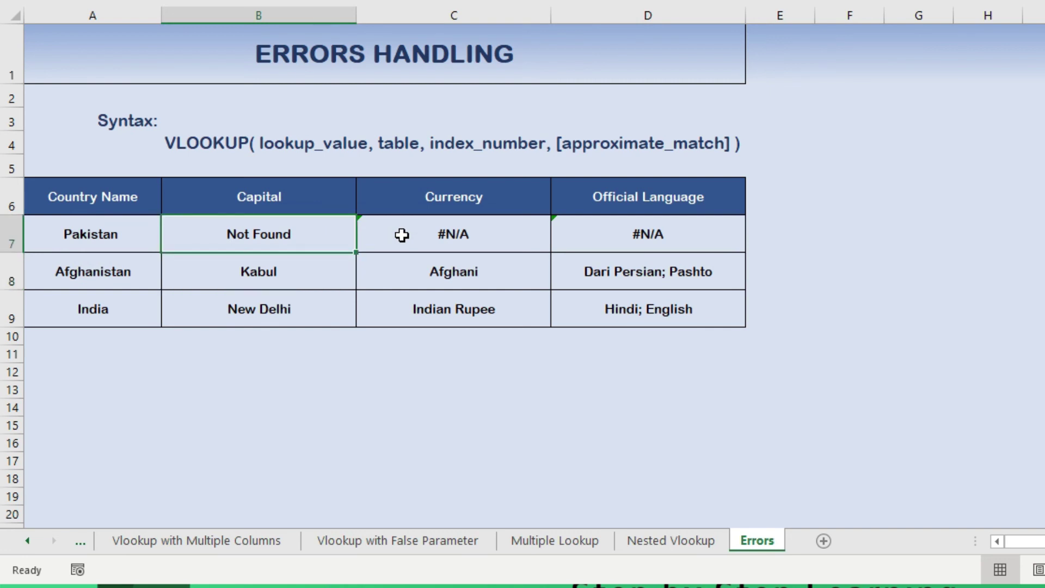
pyautogui.press('Down')
pyautogui.press('Up')
pyautogui.press('Down')
pyautogui.press('Up')
# - Replace IFNA with IFERROR in the B7 Capital formula, keeping the "Not Found" fallback
pyautogui.press('F2')
pyautogui.click(404, 235)
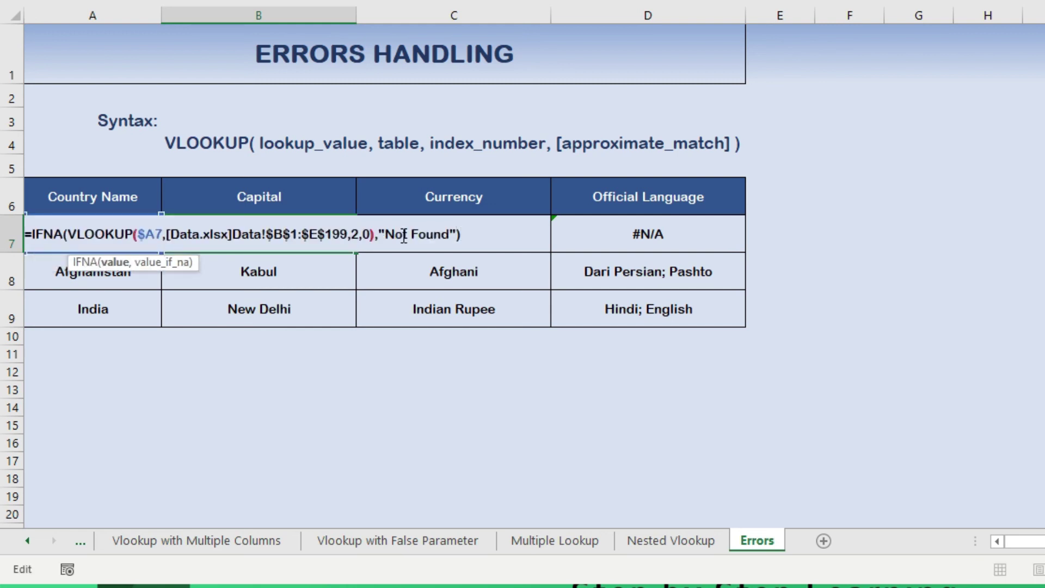
pyautogui.press('Left')
pyautogui.press('Left')
pyautogui.press('Left')
pyautogui.press('Left')
pyautogui.press('Left')
pyautogui.press('Left')
pyautogui.press('Left')
pyautogui.press('Left')
pyautogui.press('Left')
pyautogui.press('Left')
pyautogui.press('Left')
pyautogui.press('Left')
pyautogui.press('Left')
pyautogui.press('Left')
pyautogui.press('Left')
pyautogui.press('Left')
pyautogui.press('Left')
pyautogui.press('Left')
pyautogui.press('Left')
pyautogui.press('Left')
pyautogui.press('Left')
pyautogui.press('Left')
pyautogui.press('Left')
pyautogui.press('Left')
pyautogui.press('Left')
pyautogui.press('Left')
pyautogui.press('Left')
pyautogui.press('Left')
pyautogui.press('Left')
pyautogui.press('Left')
pyautogui.press('Left')
pyautogui.press('Left')
pyautogui.press('Left')
pyautogui.press('Left')
pyautogui.press('Left')
pyautogui.press('Right')
pyautogui.hotkey('shift', 'Left')
pyautogui.hotkey('shift', 'Left')
pyautogui.write('ERROR')
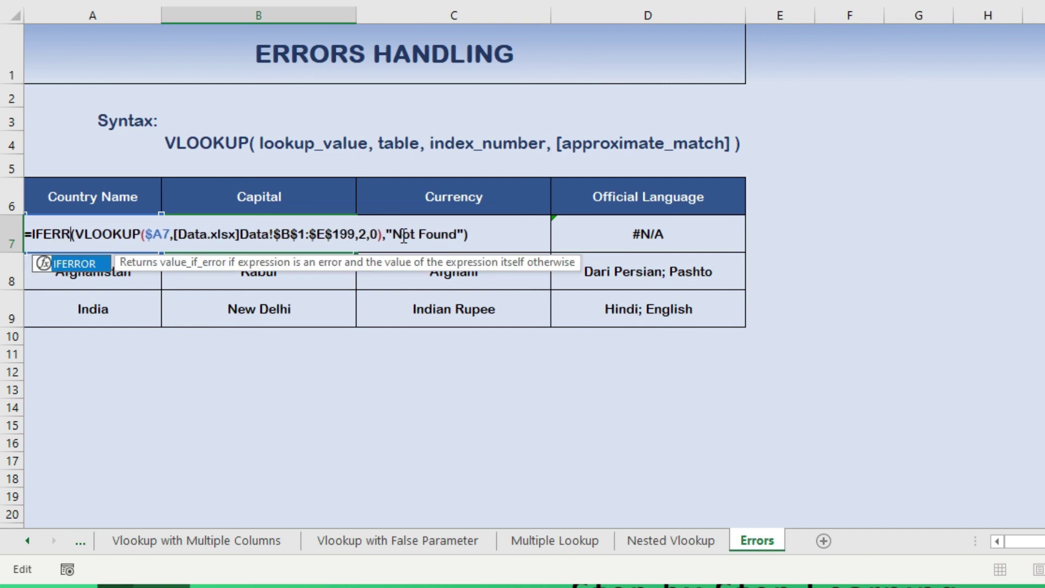
pyautogui.press('Return')
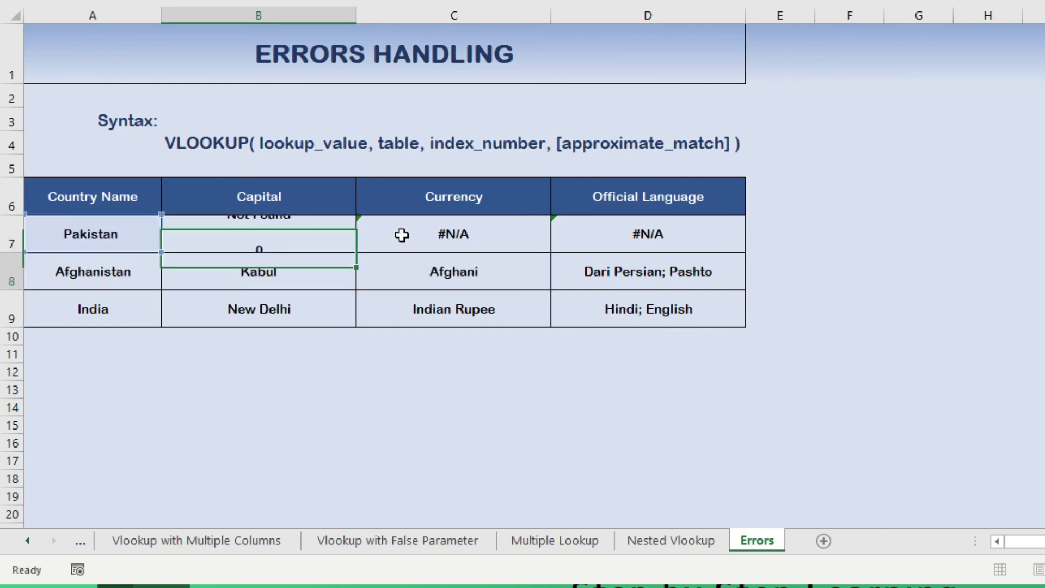
pyautogui.press('Up')
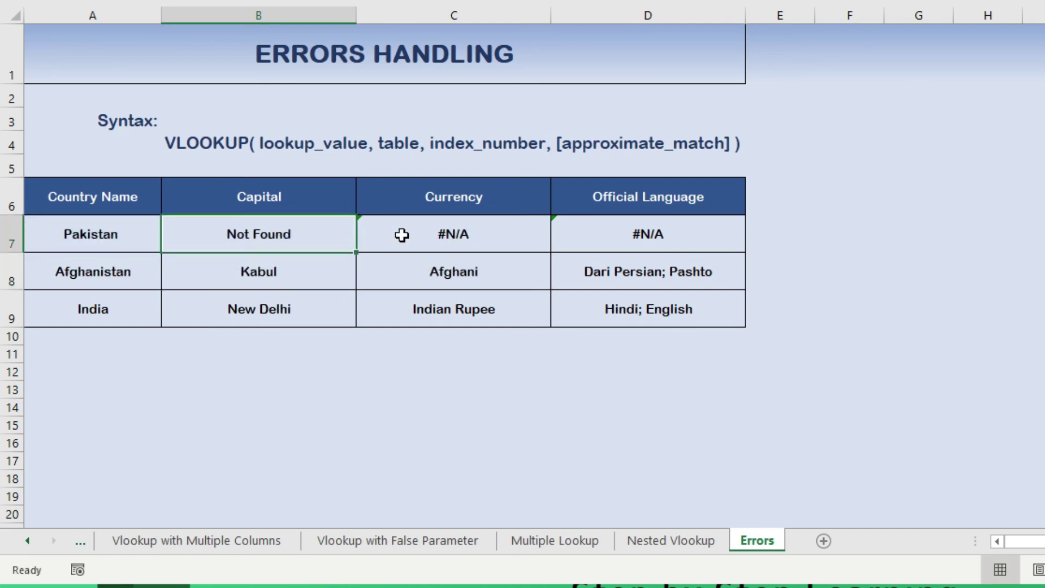
# - Set the VLOOKUP column index in B7 to 5 to test IFERROR with an out-of-range column
pyautogui.press('F2')
pyautogui.press('Left')
pyautogui.press('Left')
pyautogui.press('Left')
pyautogui.press('Left')
pyautogui.press('Left')
pyautogui.press('Left')
pyautogui.press('Left')
pyautogui.press('Left')
pyautogui.press('Left')
pyautogui.press('Left')
pyautogui.press('Left')
pyautogui.press('Left')
pyautogui.press('Left')
pyautogui.press('Left')
pyautogui.press('Left')
pyautogui.press('Left')
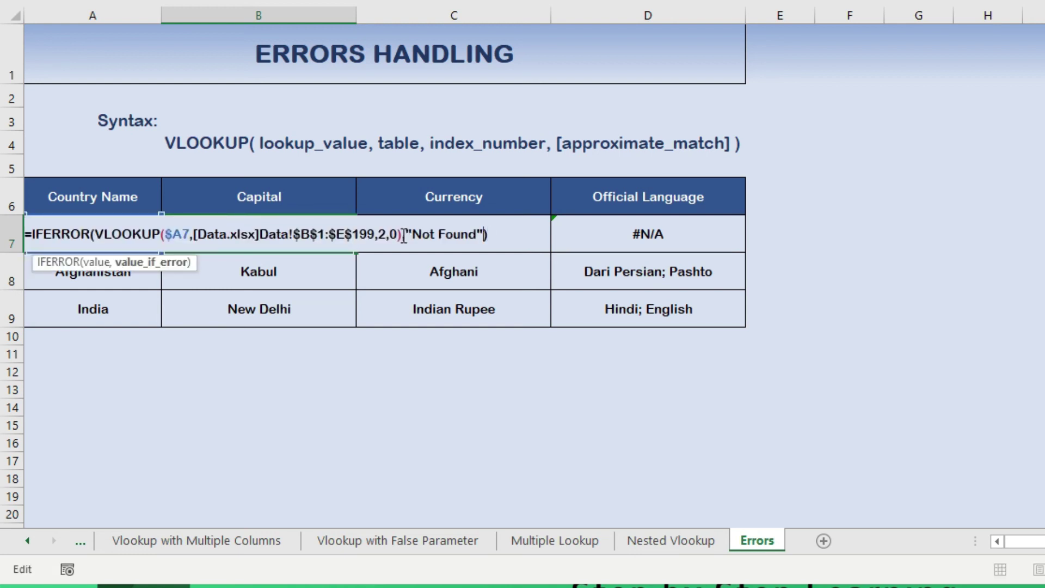
pyautogui.hotkey('shift', 'Left')
pyautogui.write('5')
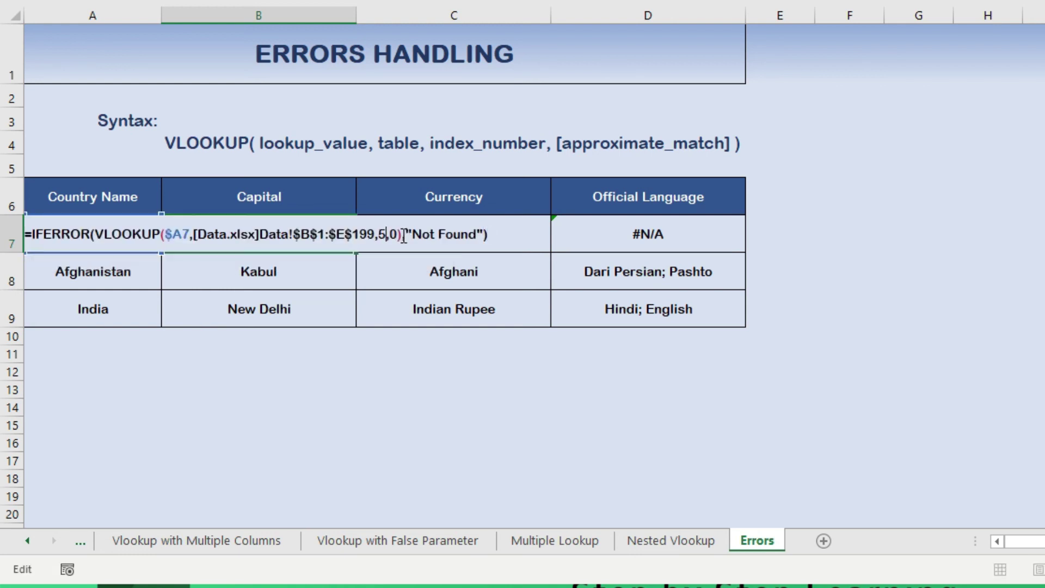
pyautogui.press('Return')
pyautogui.press('Up')
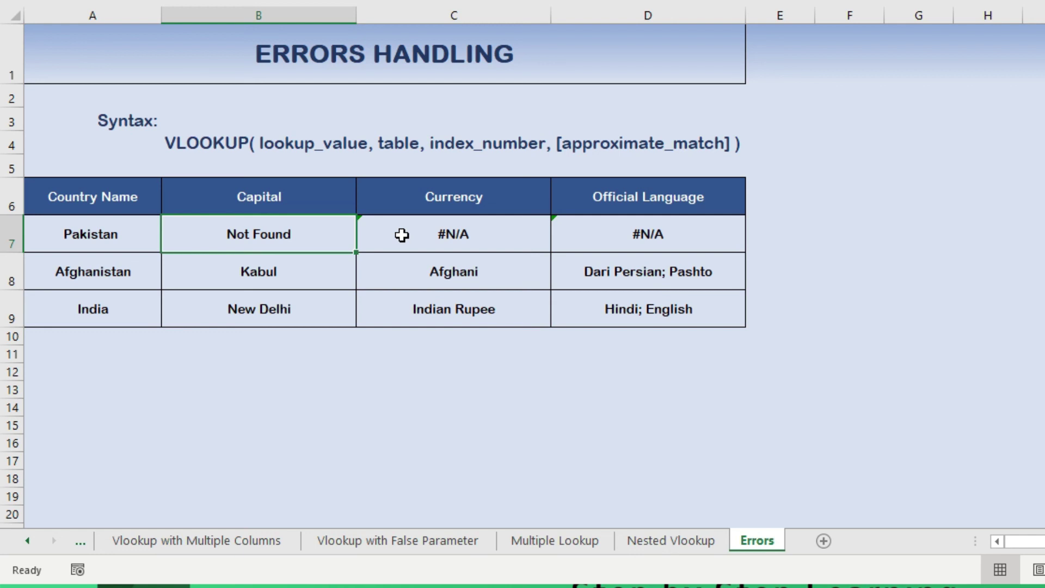
# - Look back through the earlier VLOOKUP example sheets, including Vlookup with Multiple Columns, Multiple Lookup and Nested Vlookup
pyautogui.hotkey('ctrl', 'pageup')
pyautogui.hotkey('ctrl', 'pageup')
pyautogui.hotkey('ctrl', 'pageup')
pyautogui.hotkey('ctrl', 'pageup')
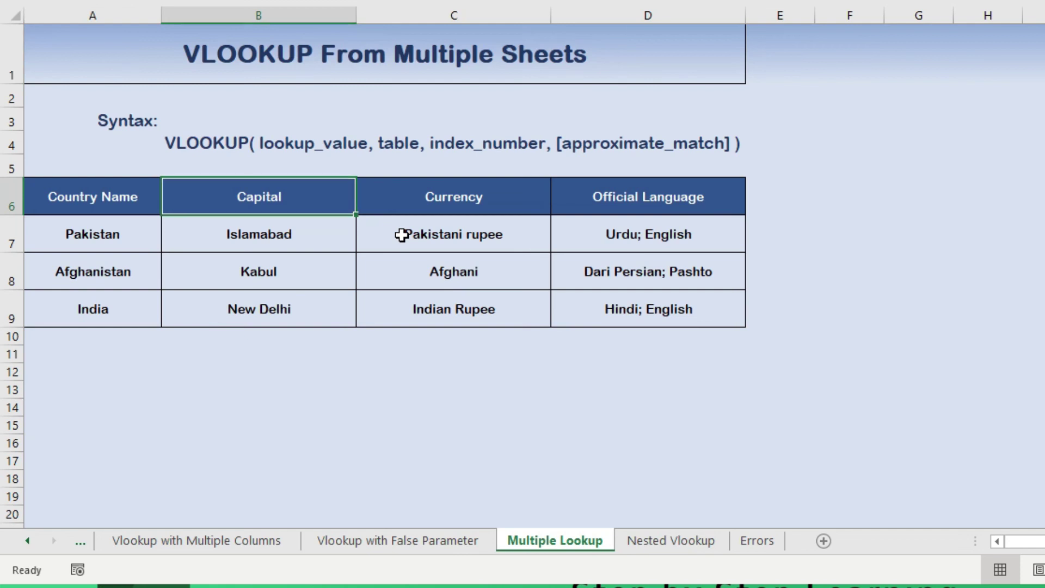
pyautogui.hotkey('ctrl', 'pageup')
pyautogui.hotkey('ctrl', 'pagedown')
pyautogui.hotkey('ctrl', 'pagedown')
pyautogui.hotkey('ctrl', 'pagedown')
pyautogui.hotkey('ctrl', 'pagedown')
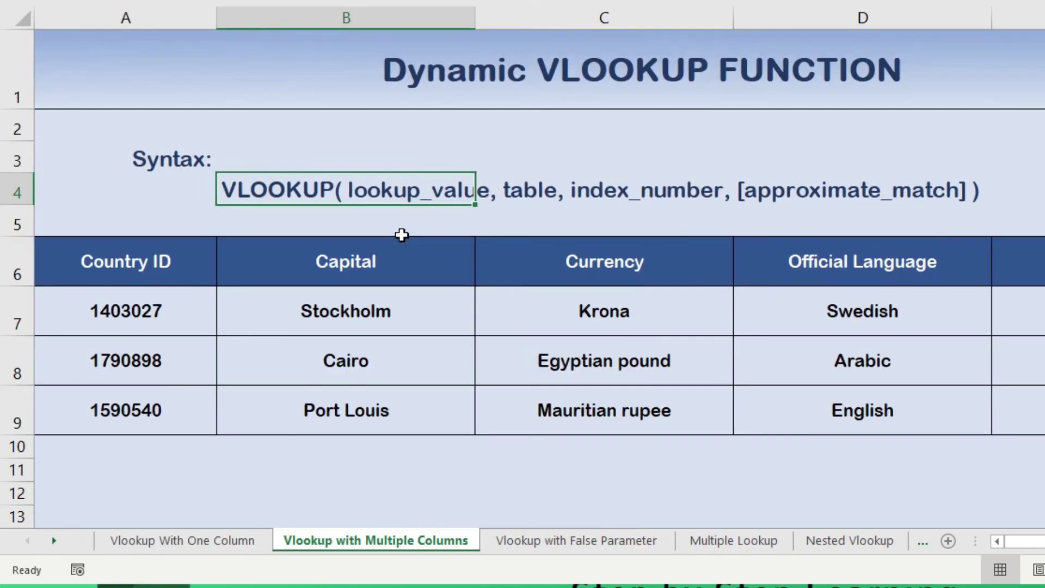
pyautogui.hotkey('ctrl', 'pagedown')
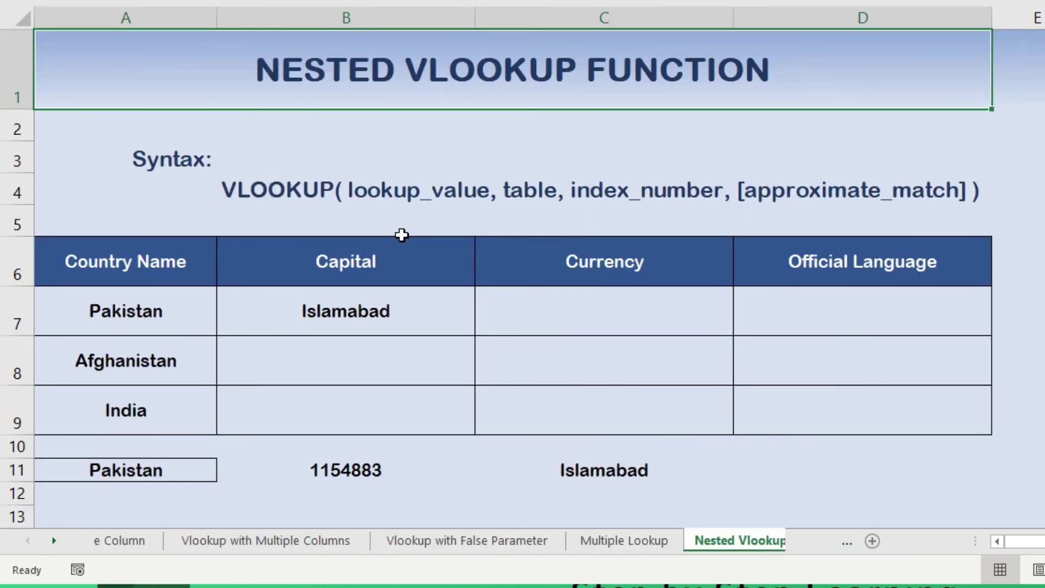
pyautogui.hotkey('ctrl', 'pageup')
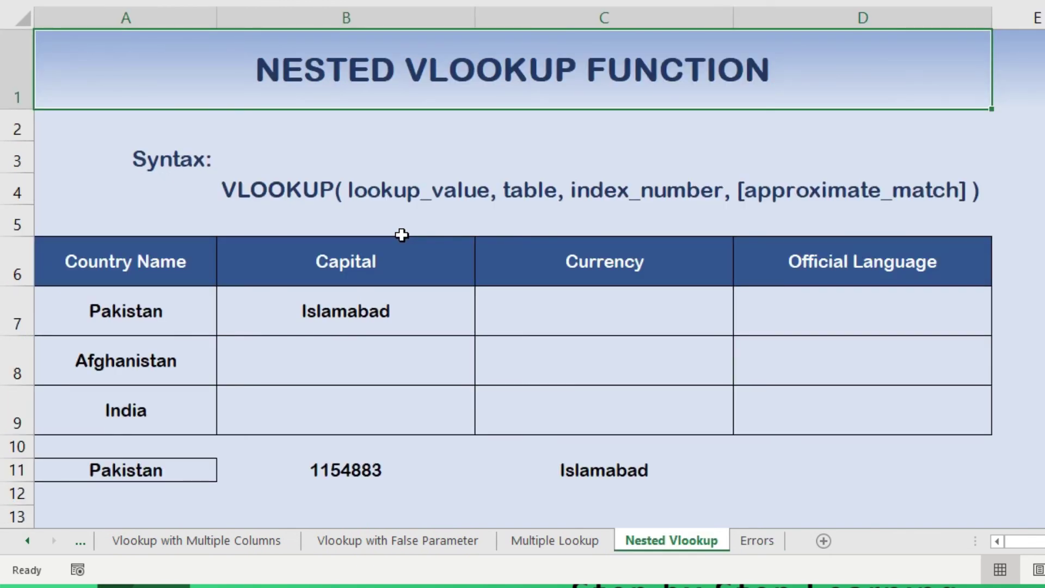